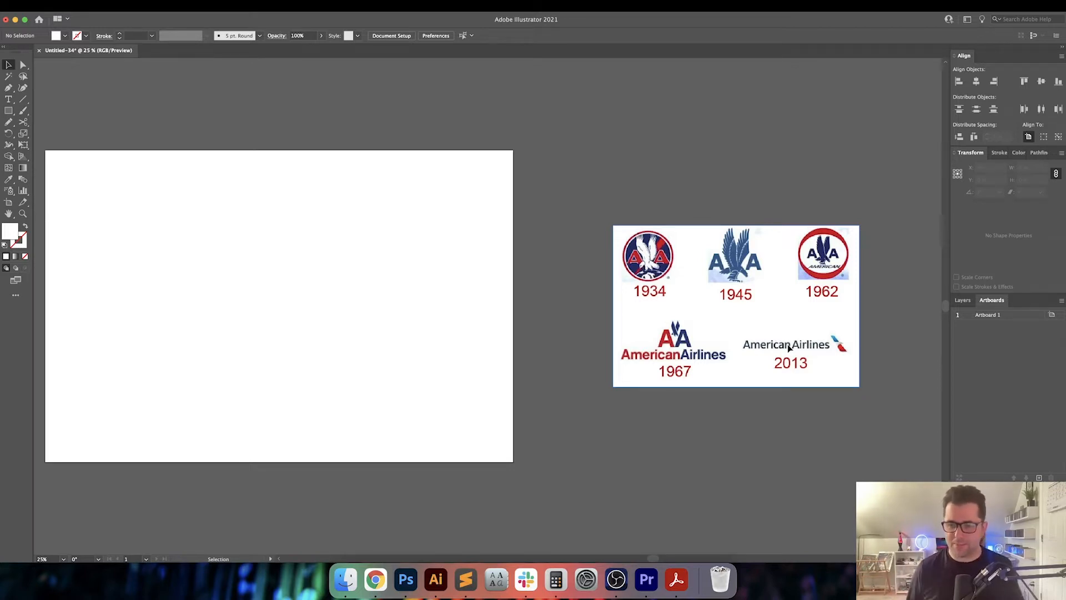
Scale the logo history reference image up proportionally to about 27.9 in wide
drag(755, 331, 657, 316)
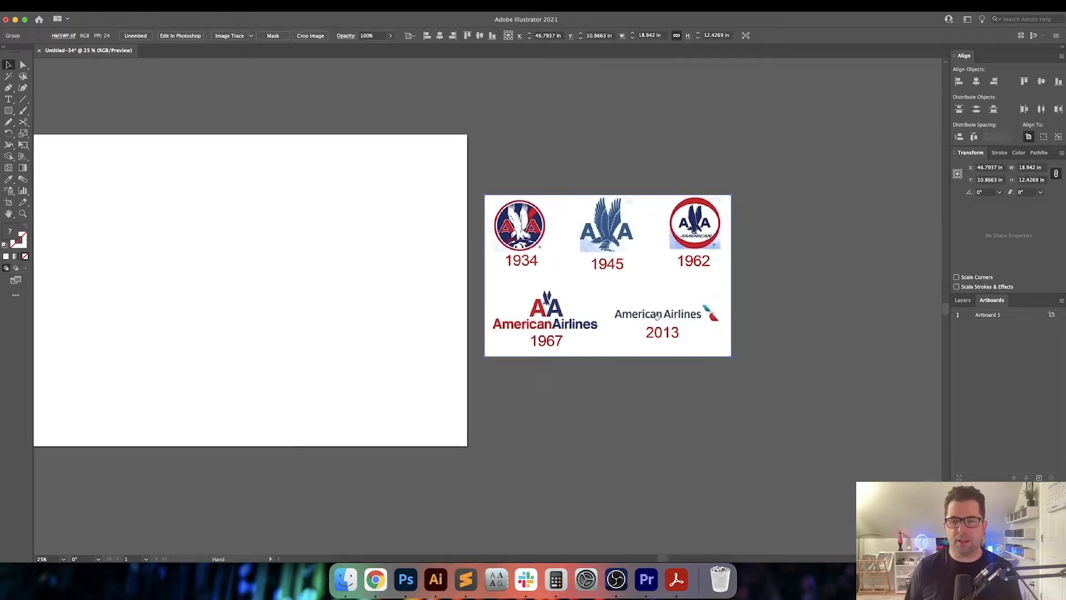
click(798, 320)
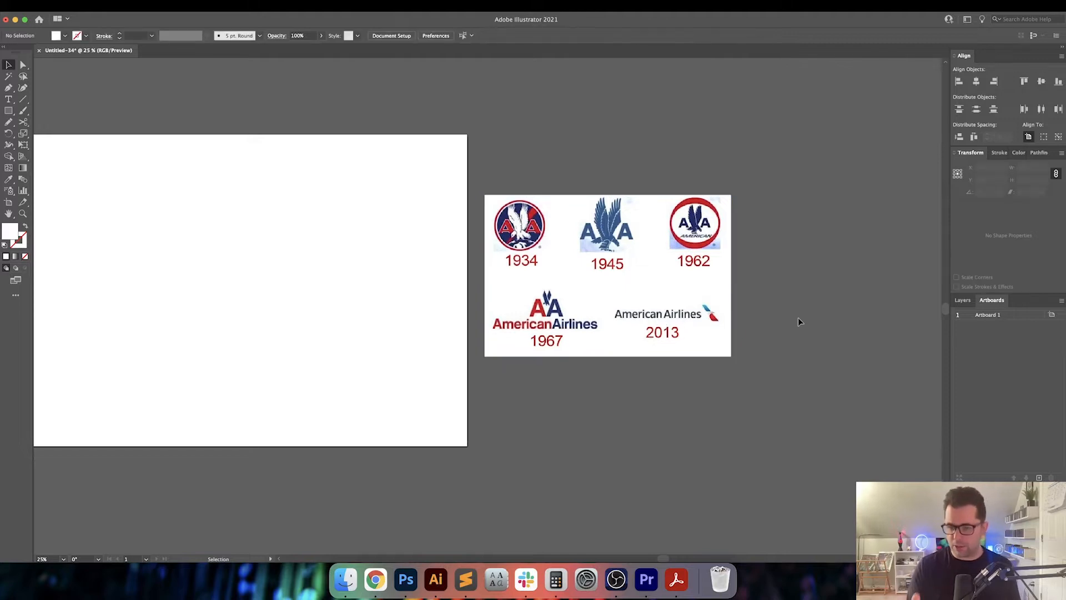
click(722, 320)
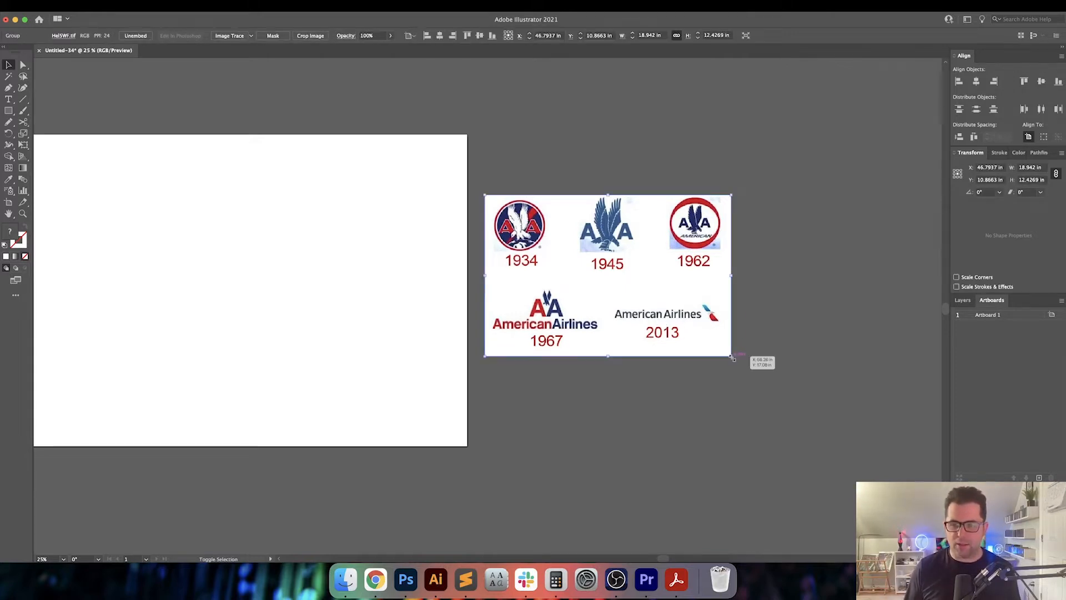
drag(731, 356, 800, 396)
drag(809, 342, 680, 341)
drag(572, 340, 680, 341)
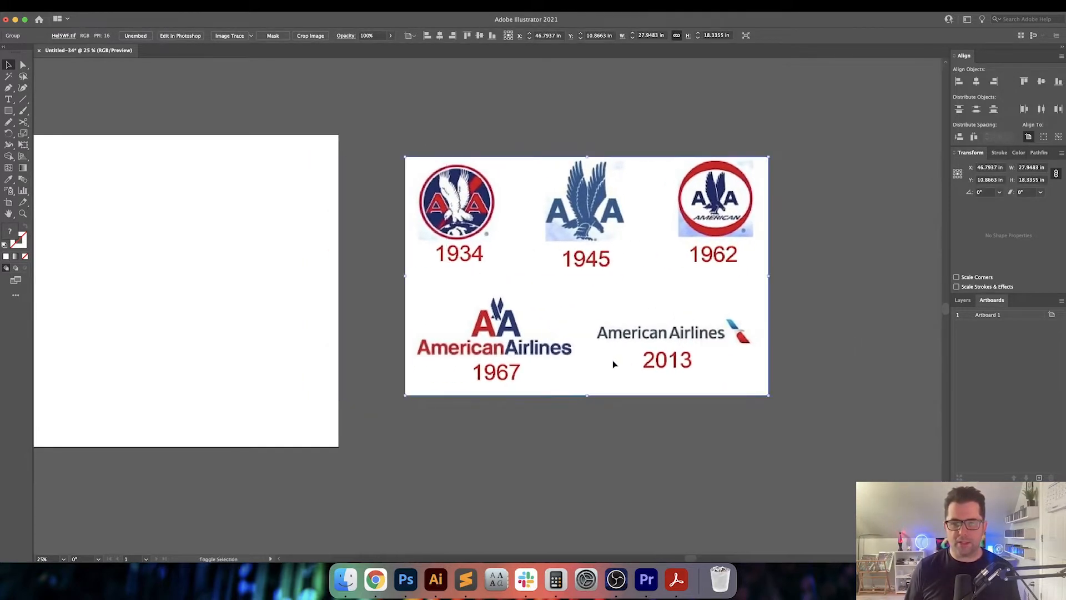
click(458, 429)
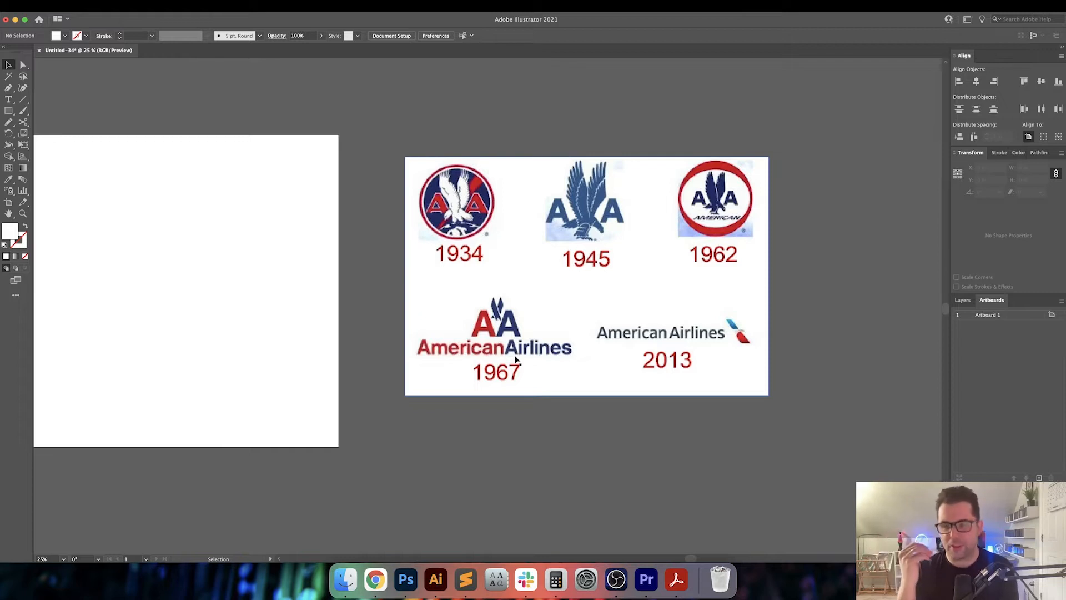
Enlarge the logo reference image slightly more, to about 30.2 in wide by 19.8 in high
drag(793, 295, 673, 274)
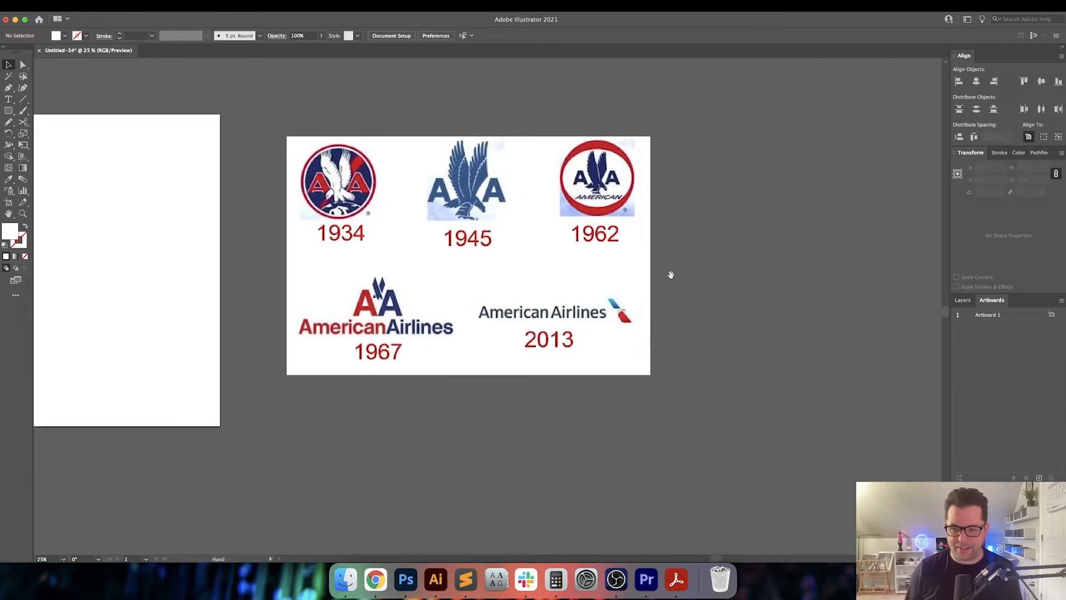
click(628, 312)
drag(650, 375, 666, 384)
click(688, 369)
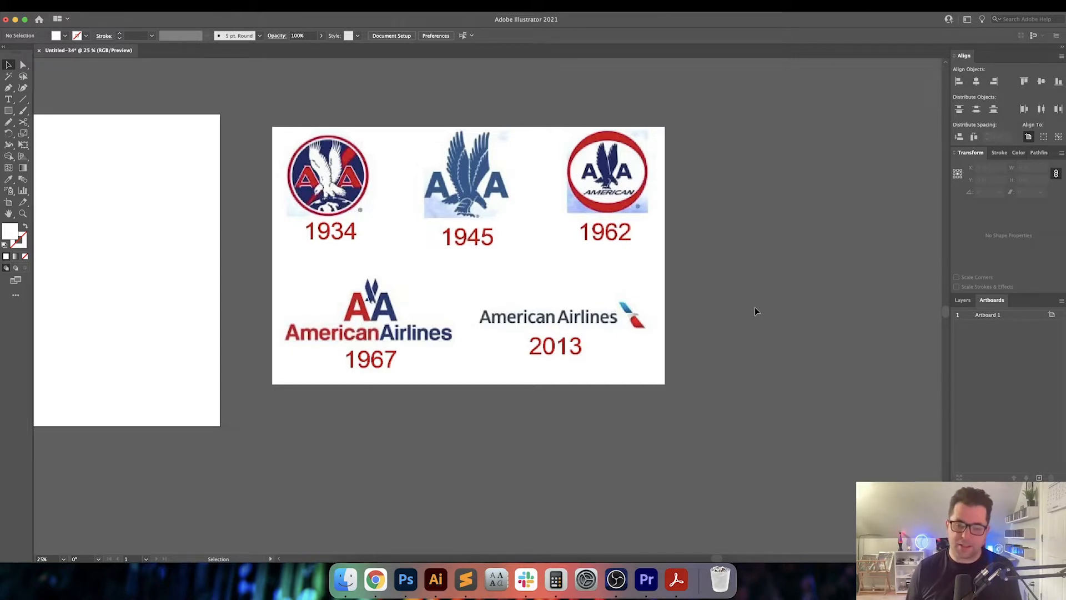
Move the logo reference image closer to the artboard, level with the artboard's upper edge
scroll(755, 308, left, 5)
drag(549, 337, 604, 340)
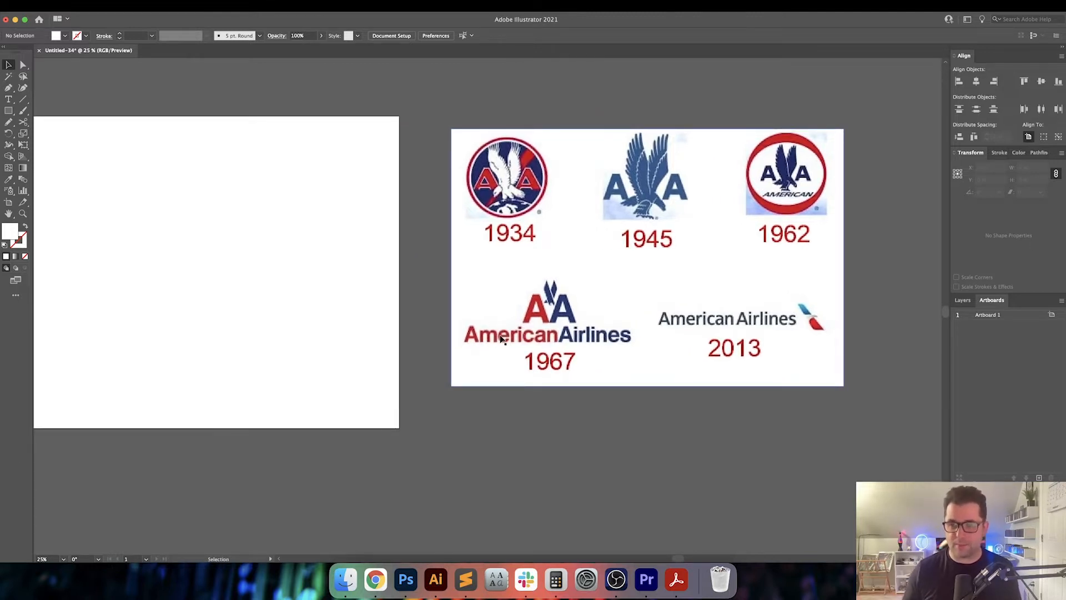
drag(556, 275, 713, 284)
click(380, 274)
drag(365, 294, 343, 295)
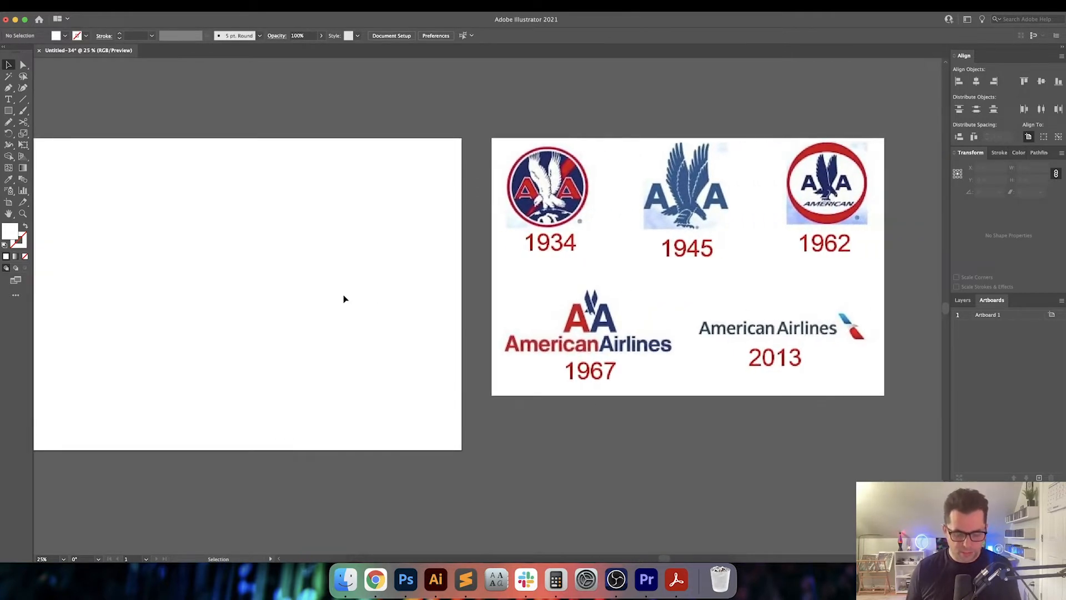
Draw a square about 4.4 in wide on the artboard and fill it with red sampled from the 1962 logo's ring
key(m)
drag(124, 178, 180, 235)
key(v)
click(138, 207)
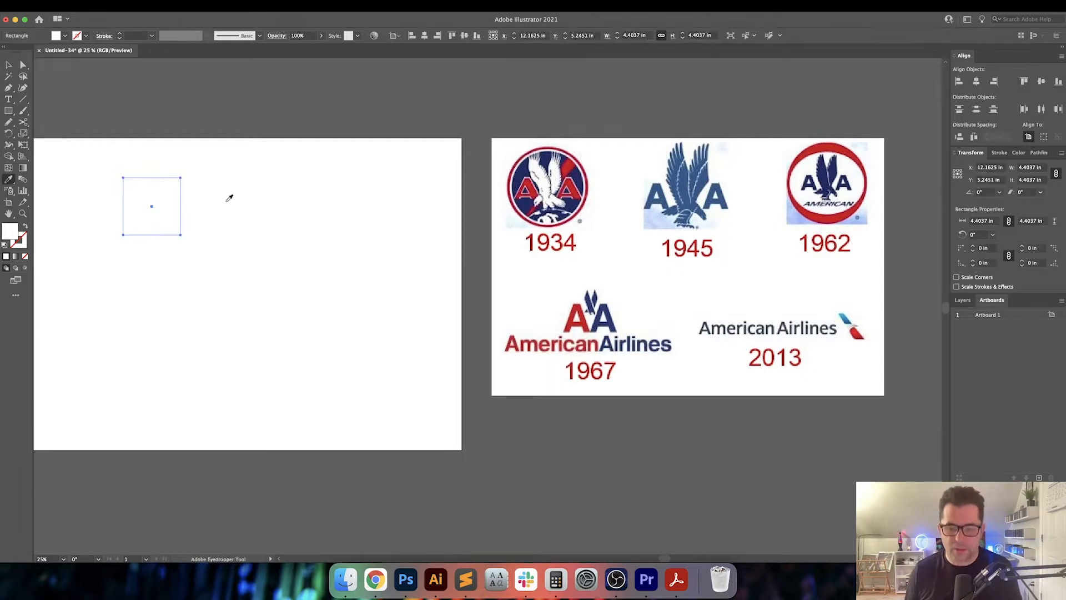
key(i)
click(830, 148)
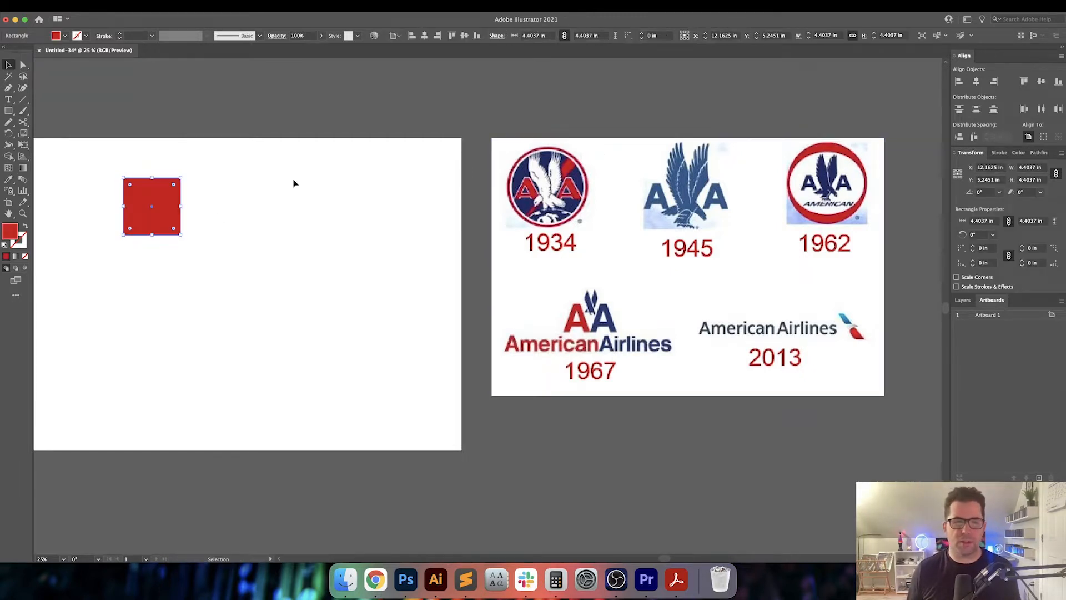
key(v)
click(295, 181)
Duplicate the red square beside itself and recolor the copy with the dark blue sampled from the 1967 logo
drag(154, 206, 219, 203)
key(i)
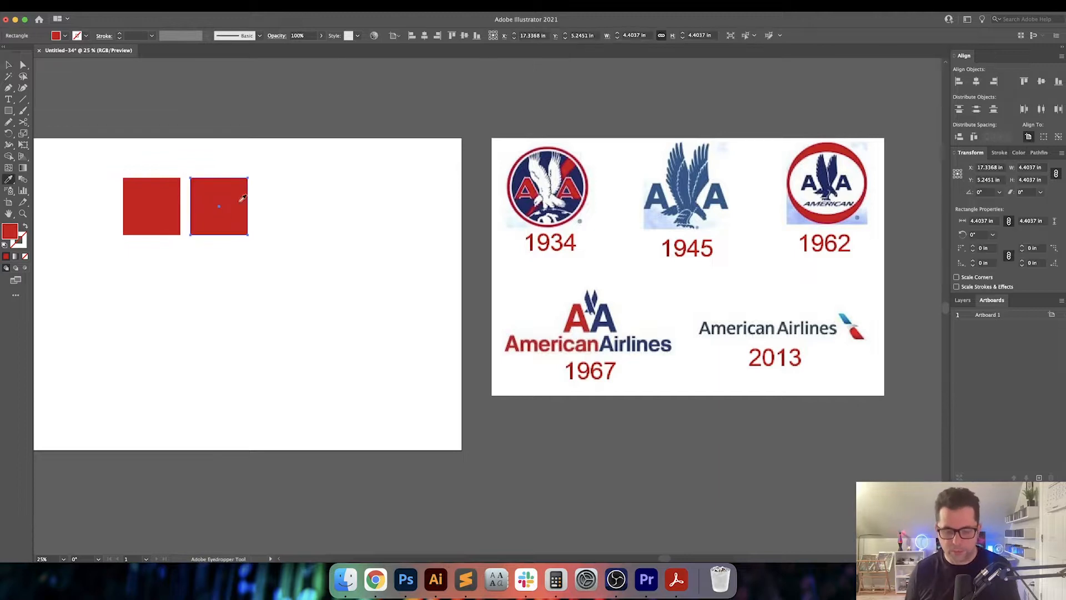
click(604, 307)
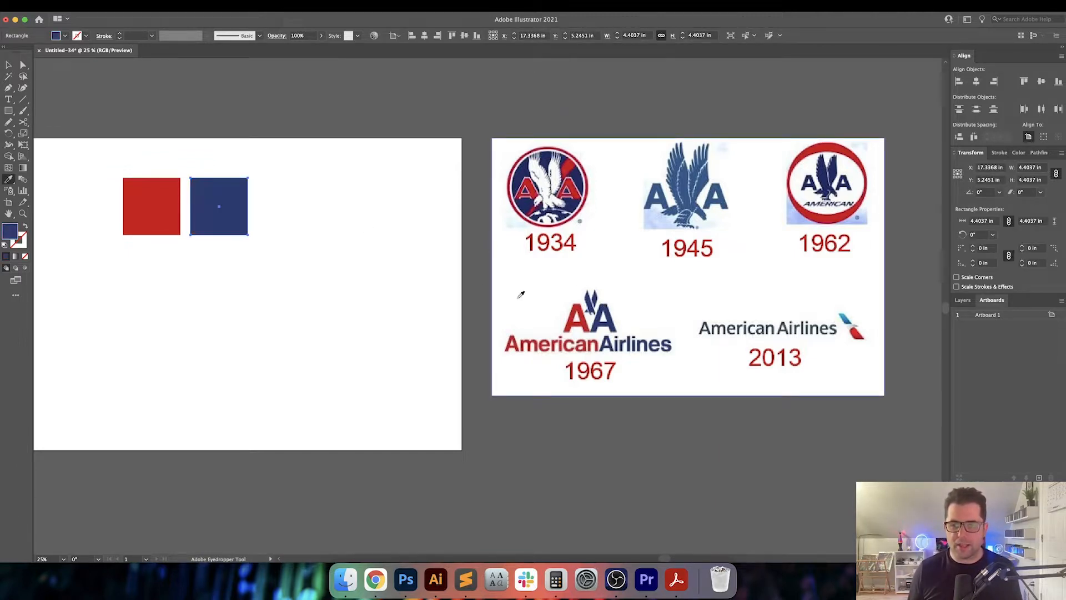
key(v)
click(363, 285)
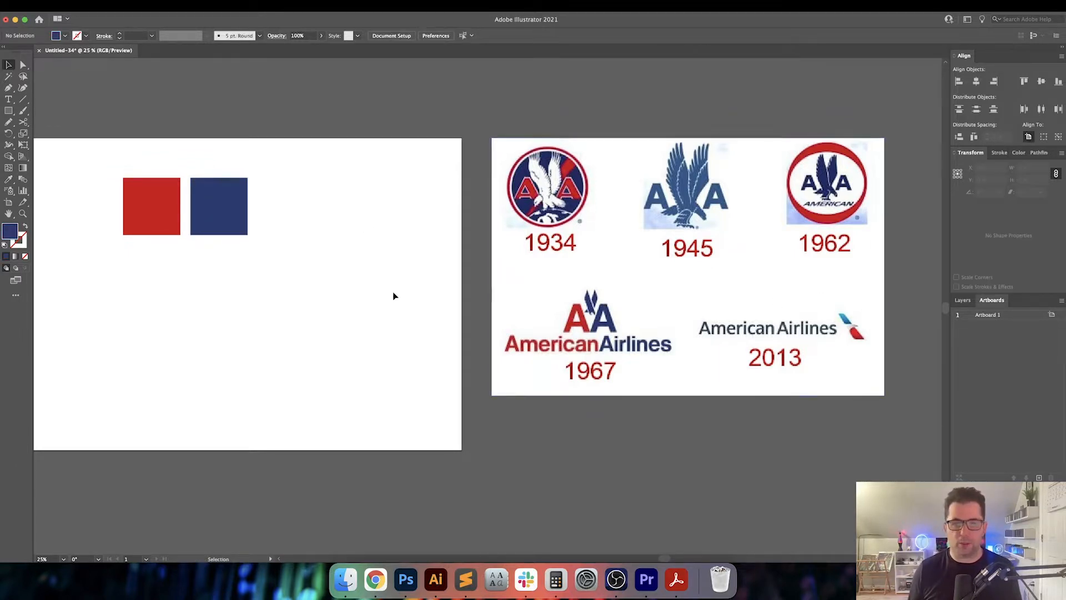
Move the logo reference image down so that it is vertically centered beside the artboard, at Y 12 in
key(space)
drag(306, 290, 404, 297)
scroll(408, 292, right, 5)
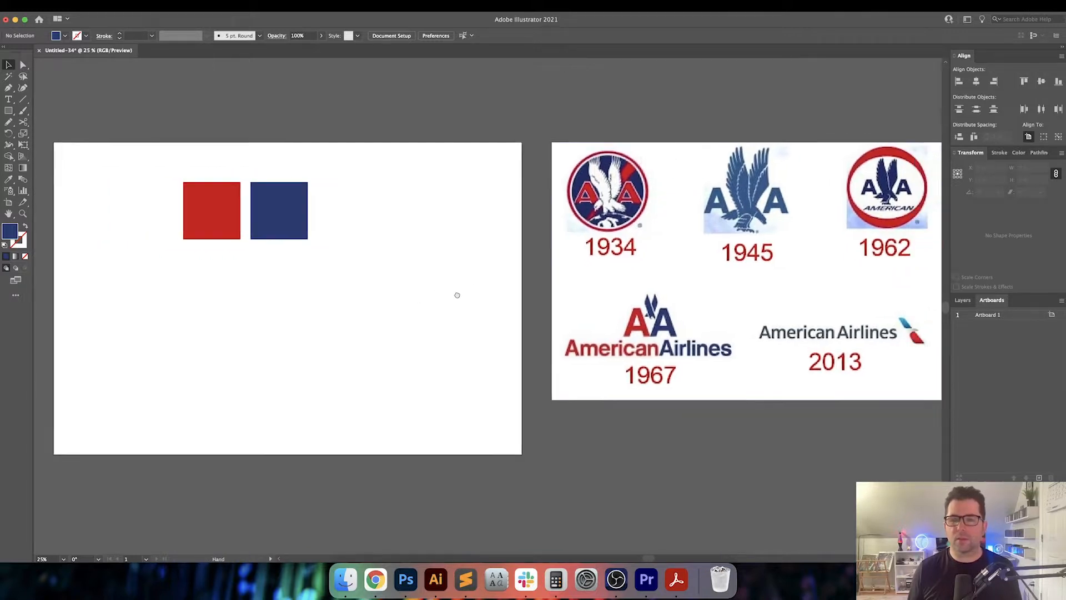
drag(622, 303, 624, 331)
click(364, 326)
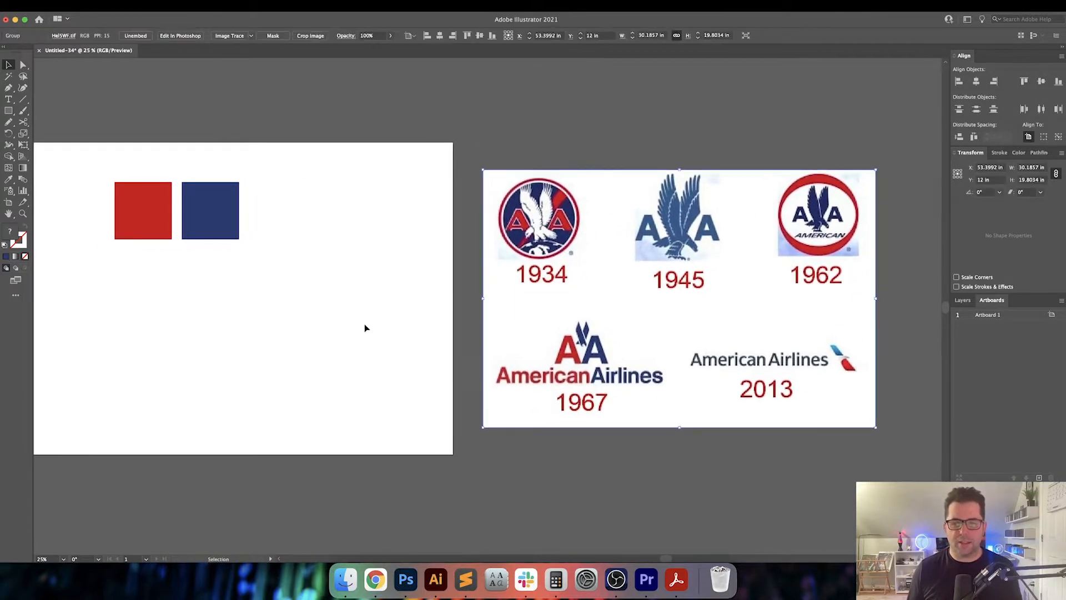
scroll(365, 327, right, 2)
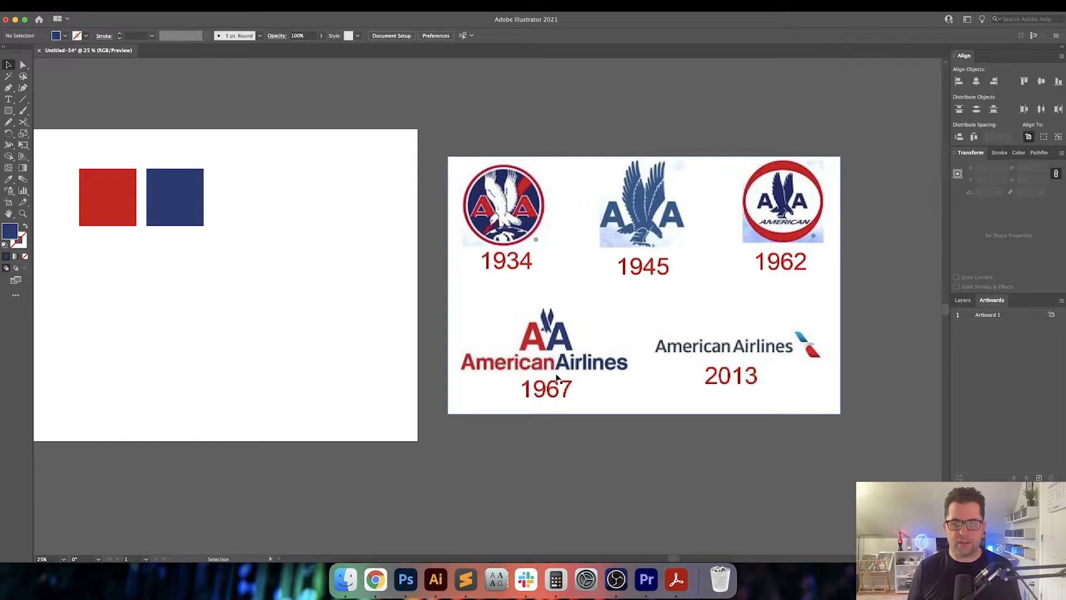
scroll(369, 337, left, 2)
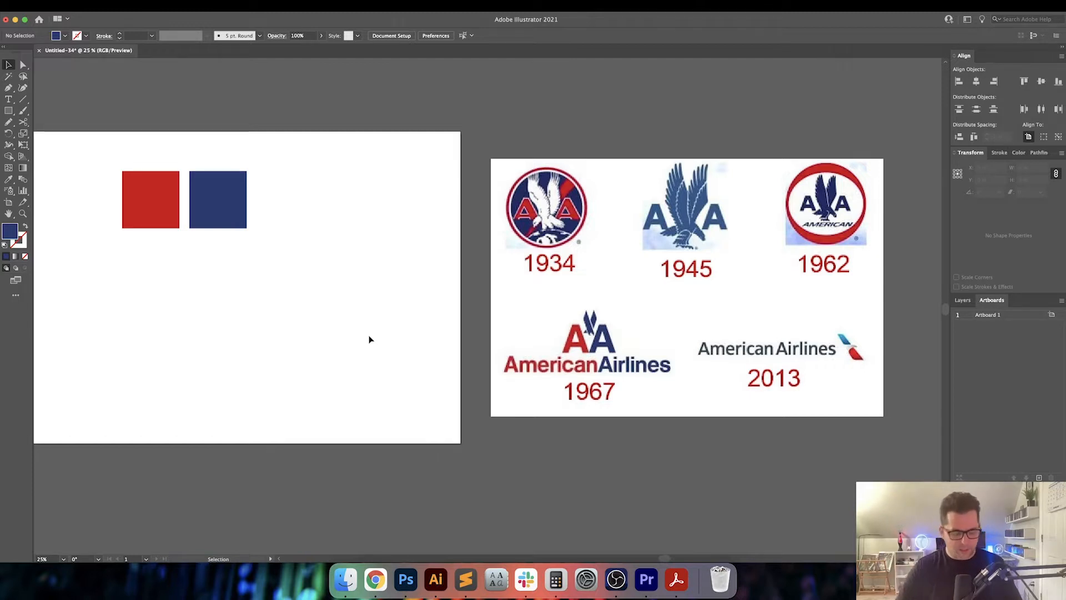
Switch to Chrome and search Google for "timer" in a new tab
click(377, 580)
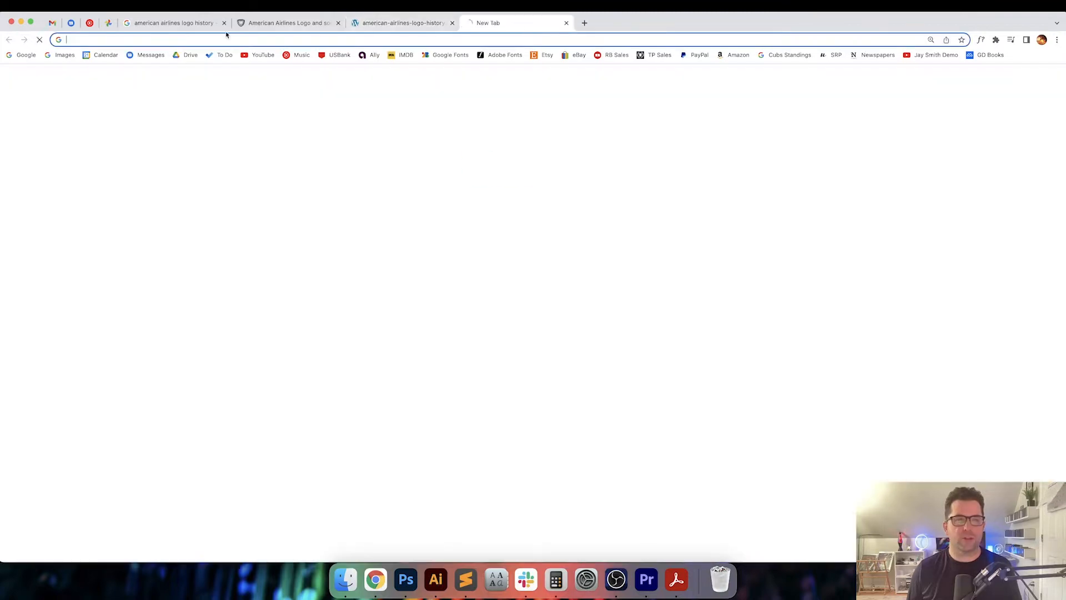
key(super+t)
click(33, 55)
text(timer)
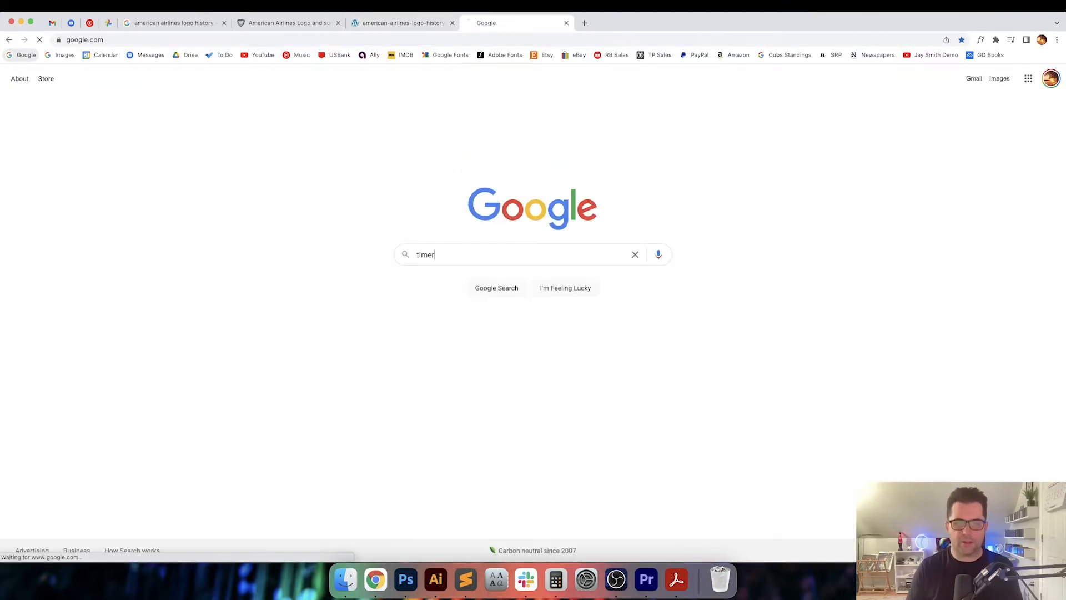
key(Return)
Set Google's countdown timer to 20 minutes and start it
click(142, 196)
text(2000)
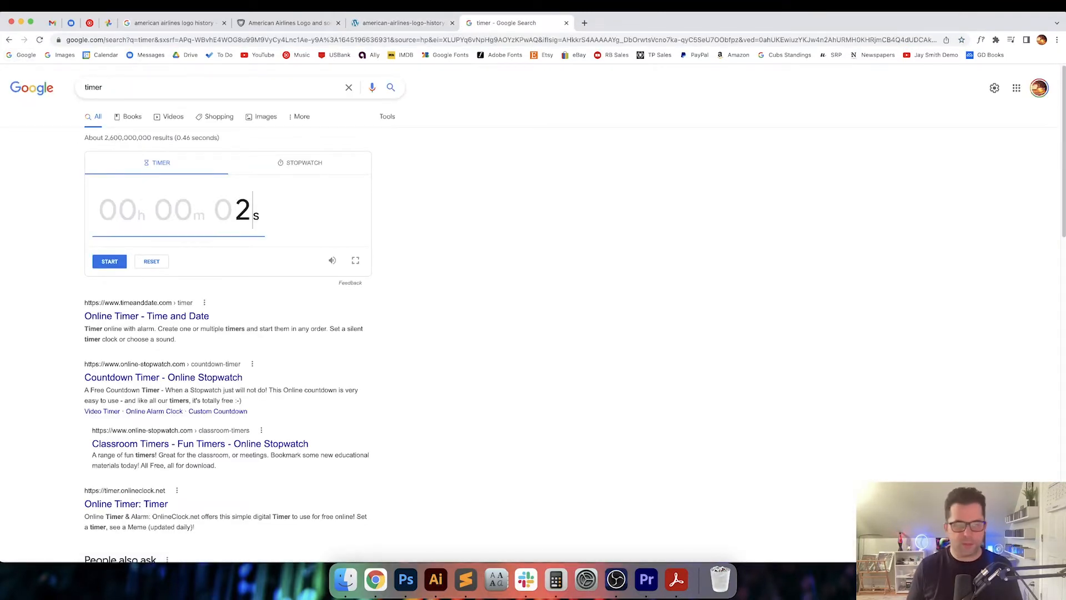
key(Return)
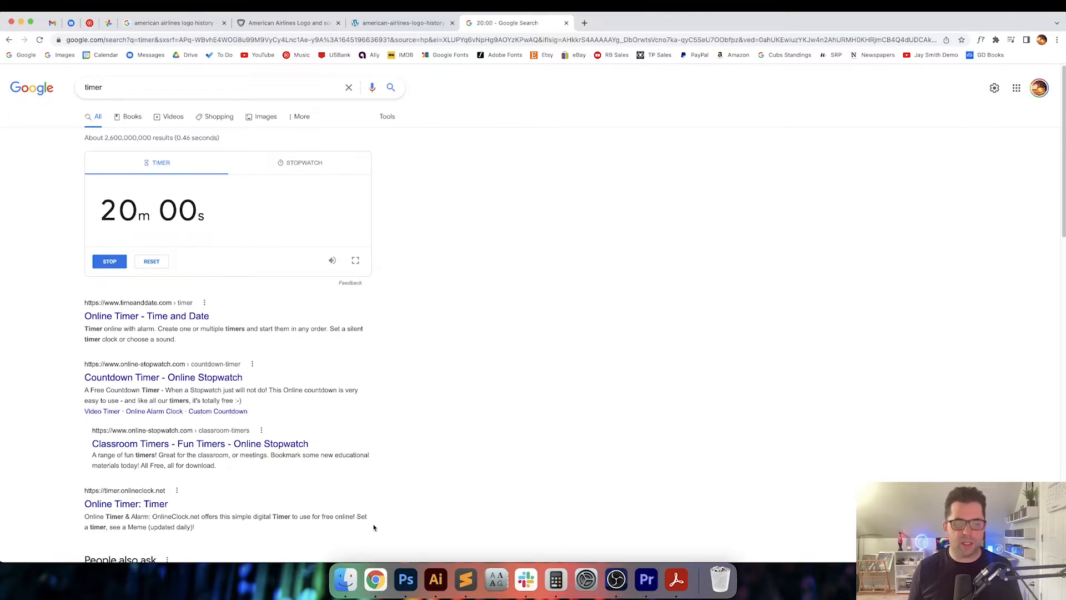
Switch back to Illustrator and add the point text "AA" to the artboard below the color squares
click(436, 580)
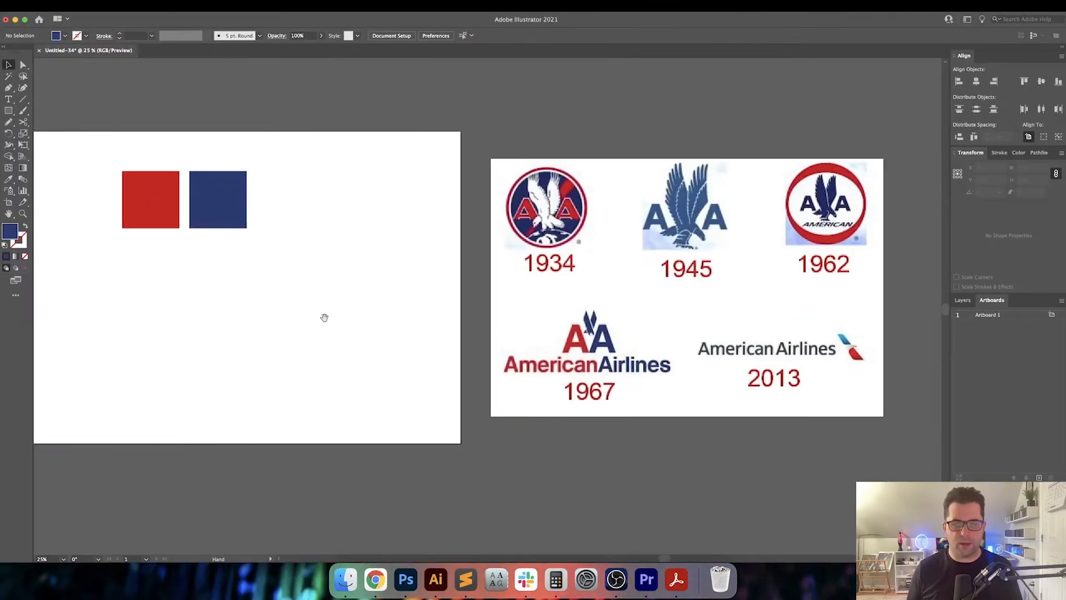
drag(325, 318, 410, 340)
key(super+0)
key(t)
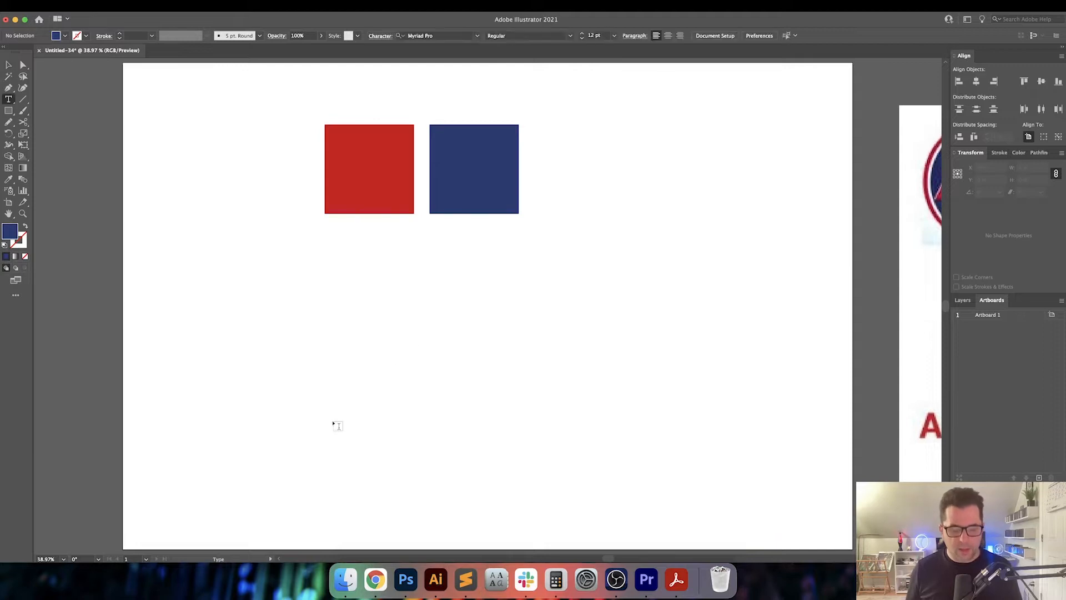
click(333, 423)
text(AA)
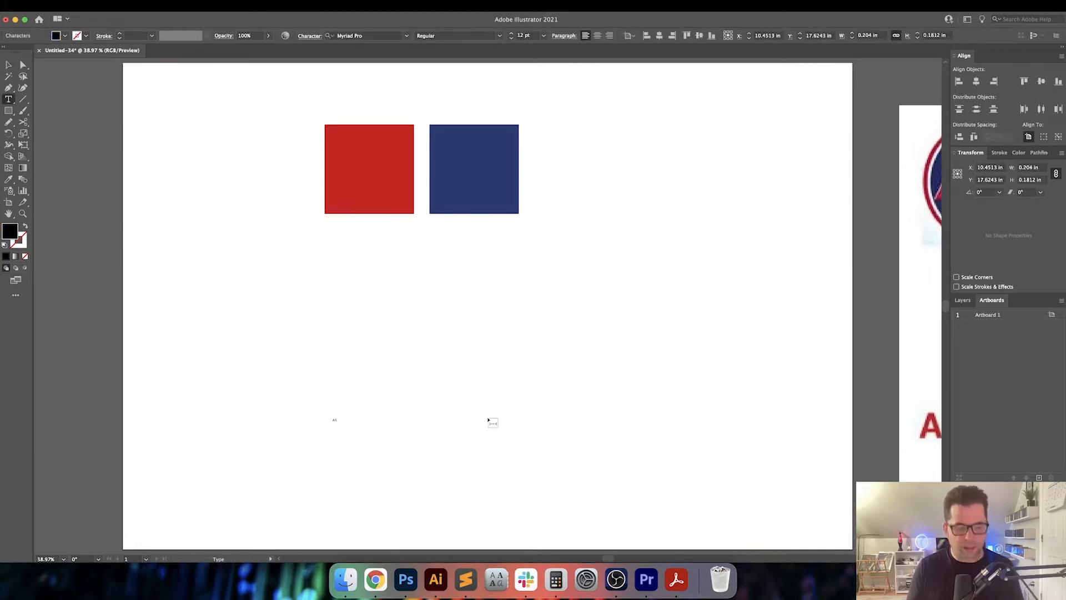
key(Escape)
Enlarge the AA text to about 577 pt and position it near the middle of the artboard under the color squares
drag(339, 416, 459, 309)
click(479, 426)
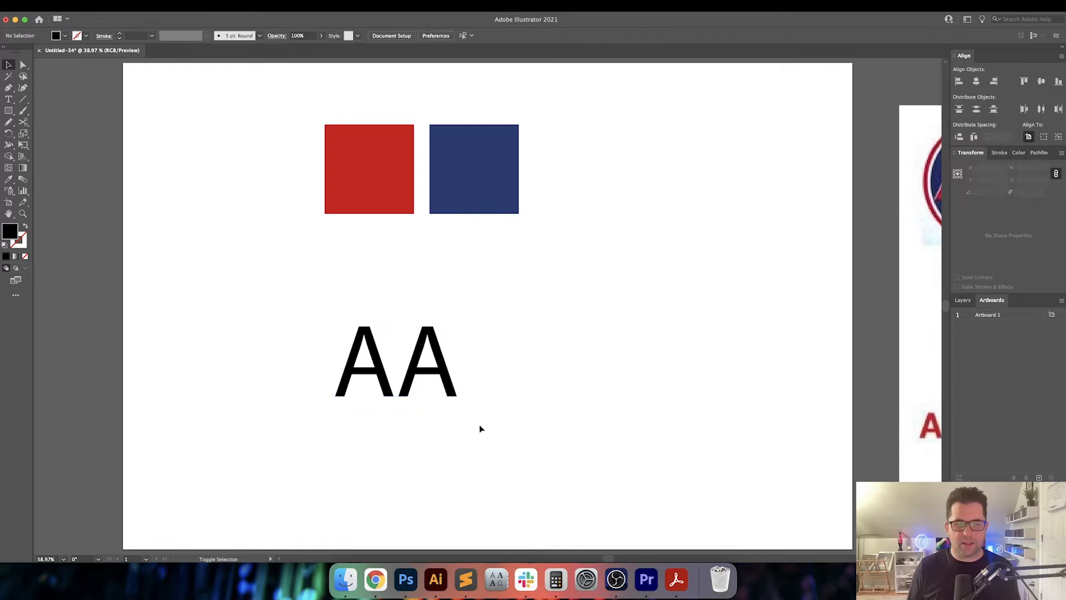
click(447, 389)
drag(460, 424, 502, 448)
drag(421, 389, 495, 392)
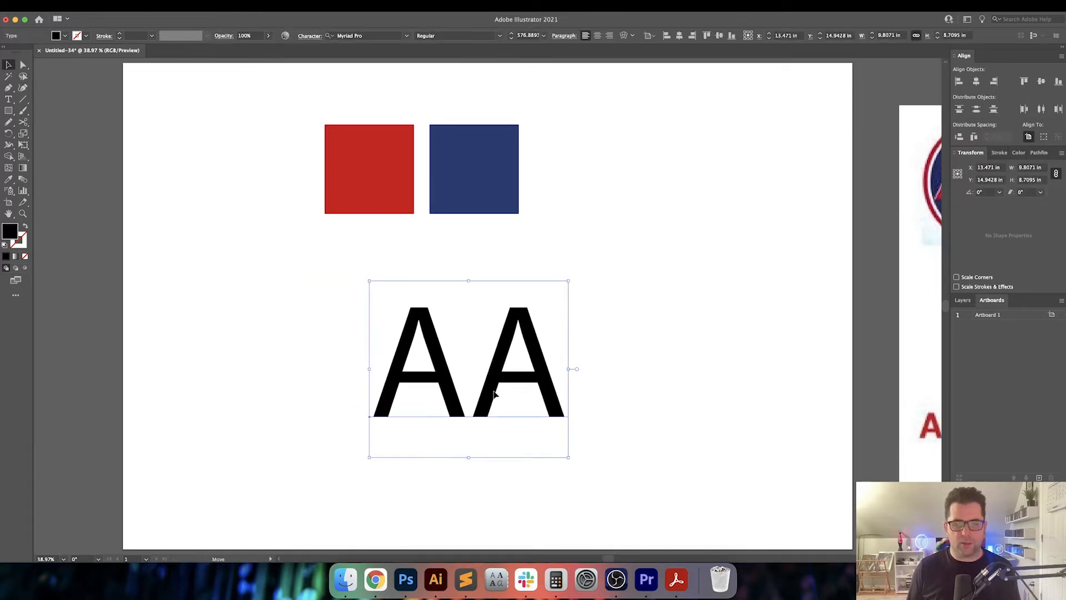
Change the AA text's font to Manrope in the ExtraBold weight
click(408, 35)
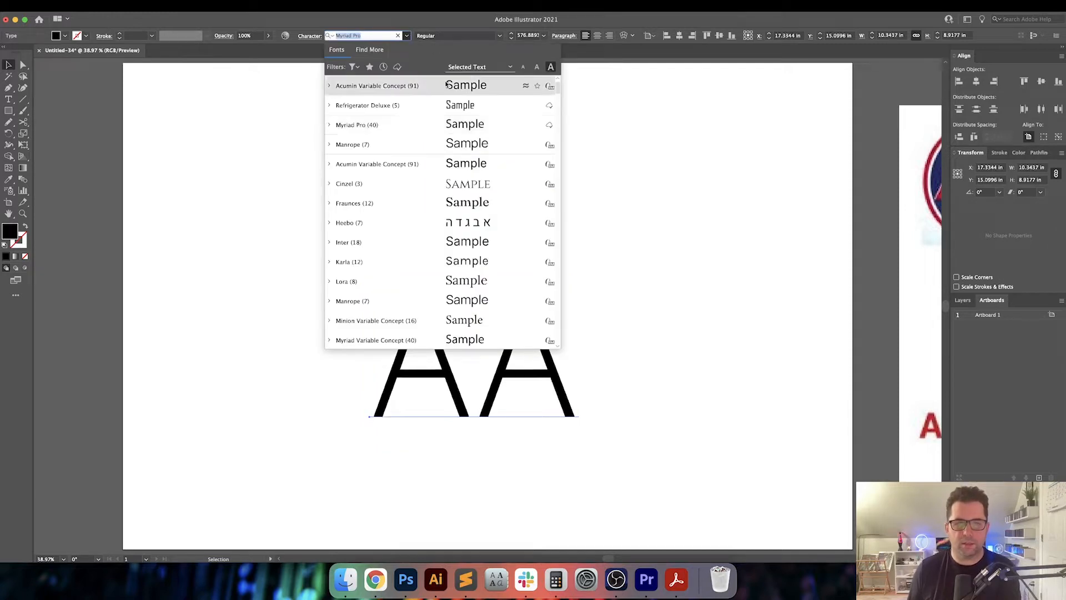
click(462, 145)
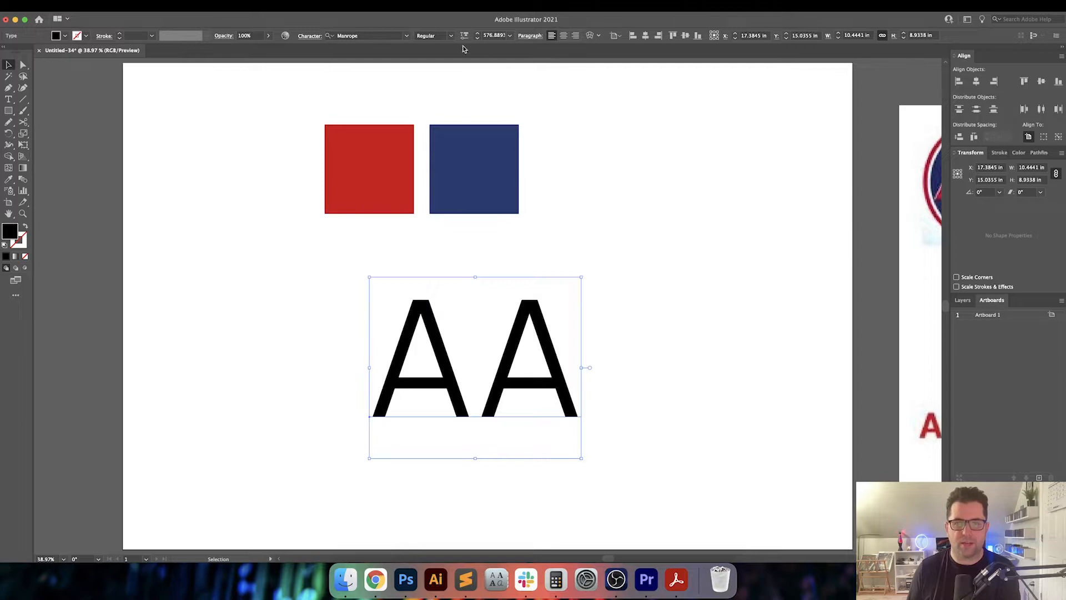
click(451, 35)
click(441, 110)
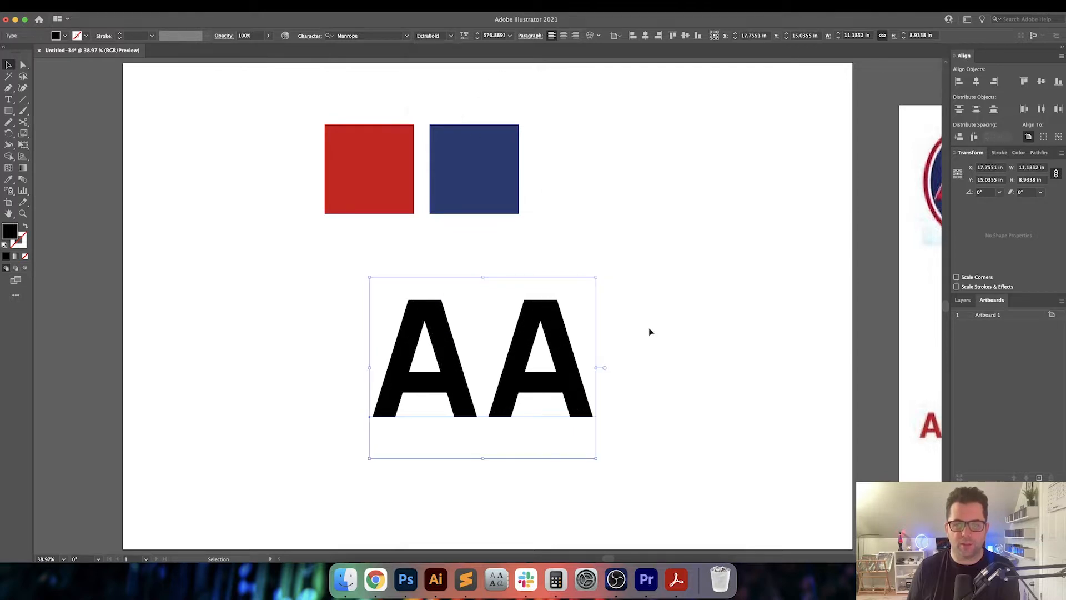
click(651, 333)
key(space)
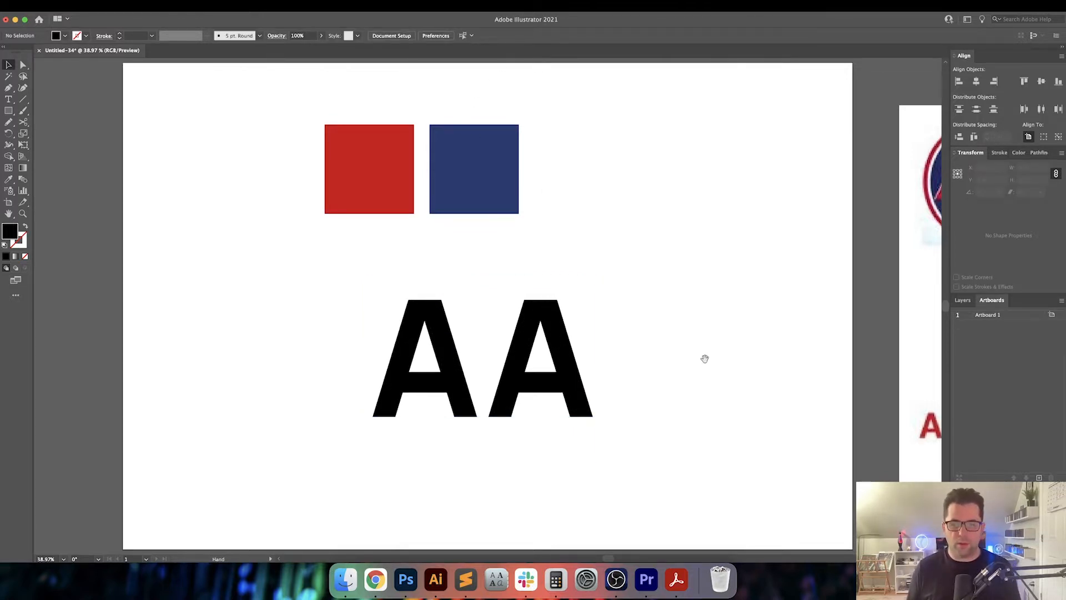
drag(705, 358, 517, 341)
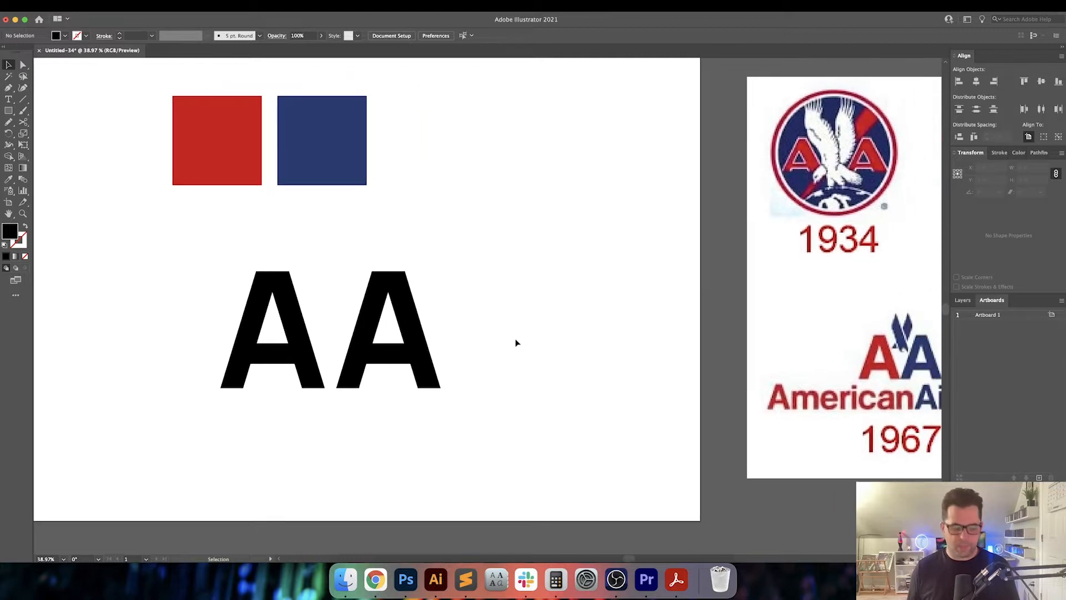
key(t)
double_click(352, 336)
key(Escape)
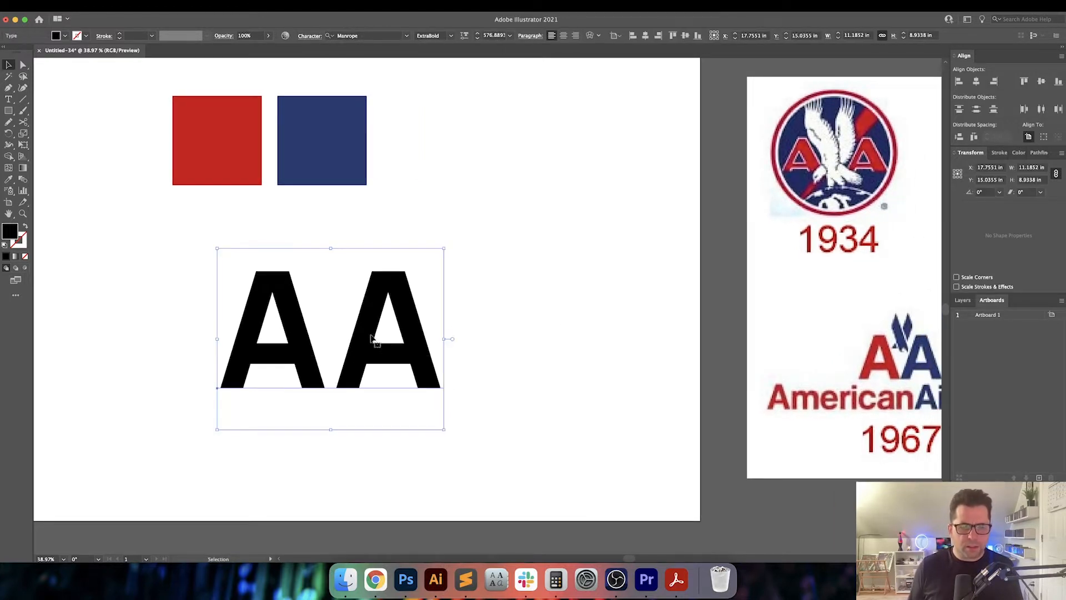
click(491, 343)
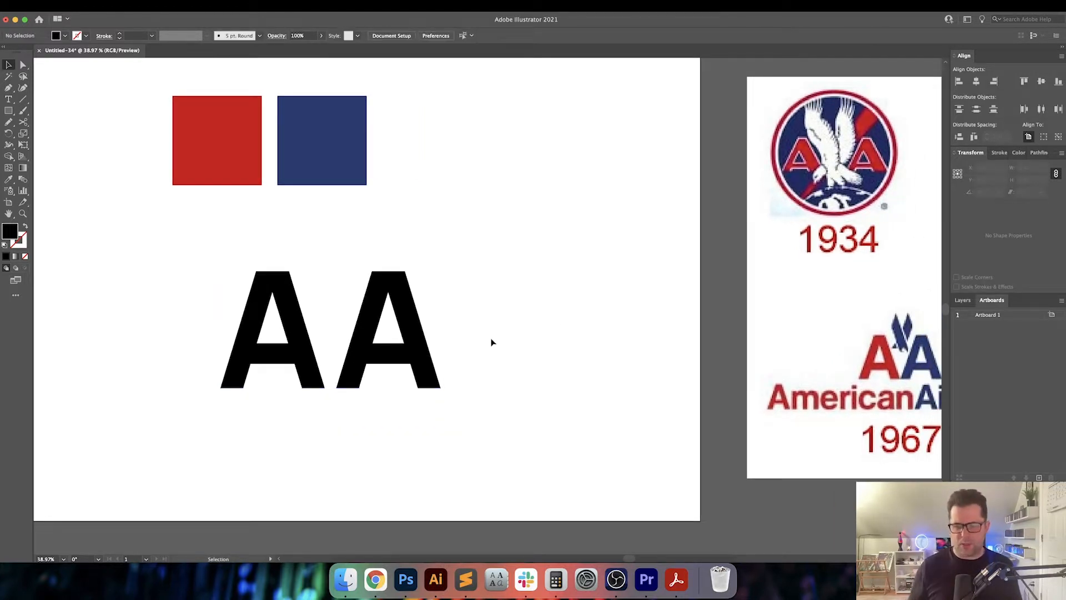
drag(548, 334, 359, 362)
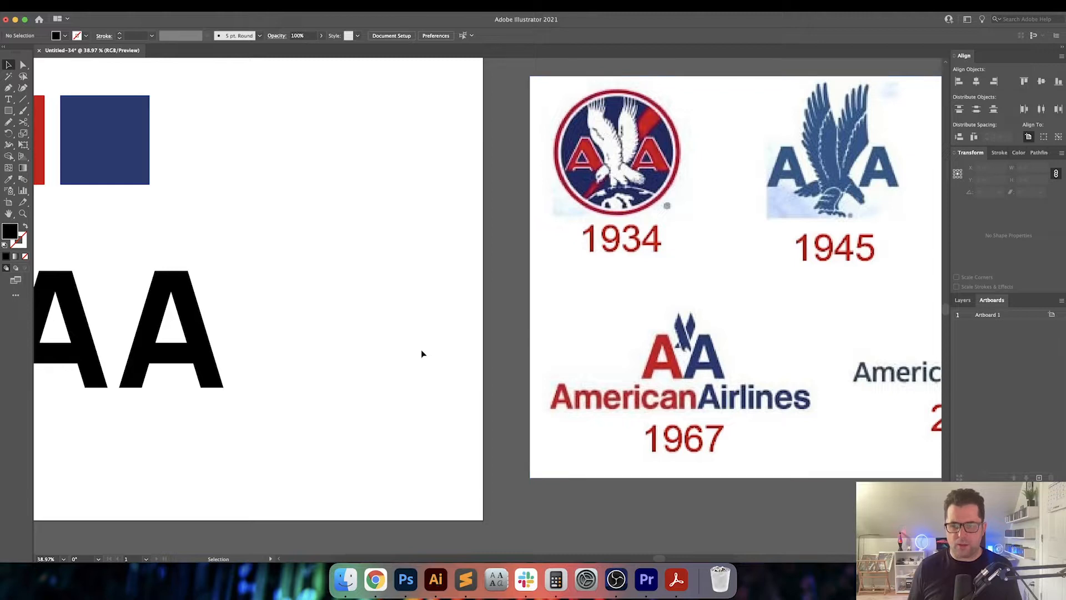
Set the AA text's font weight to Medium
drag(364, 351, 492, 343)
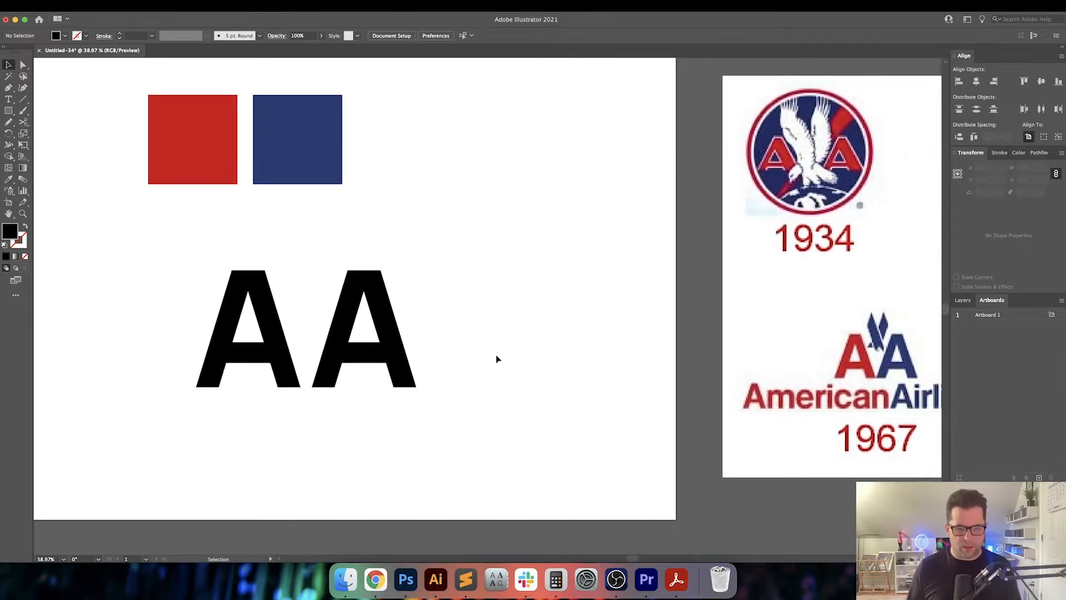
scroll(497, 358, left, 3)
click(419, 332)
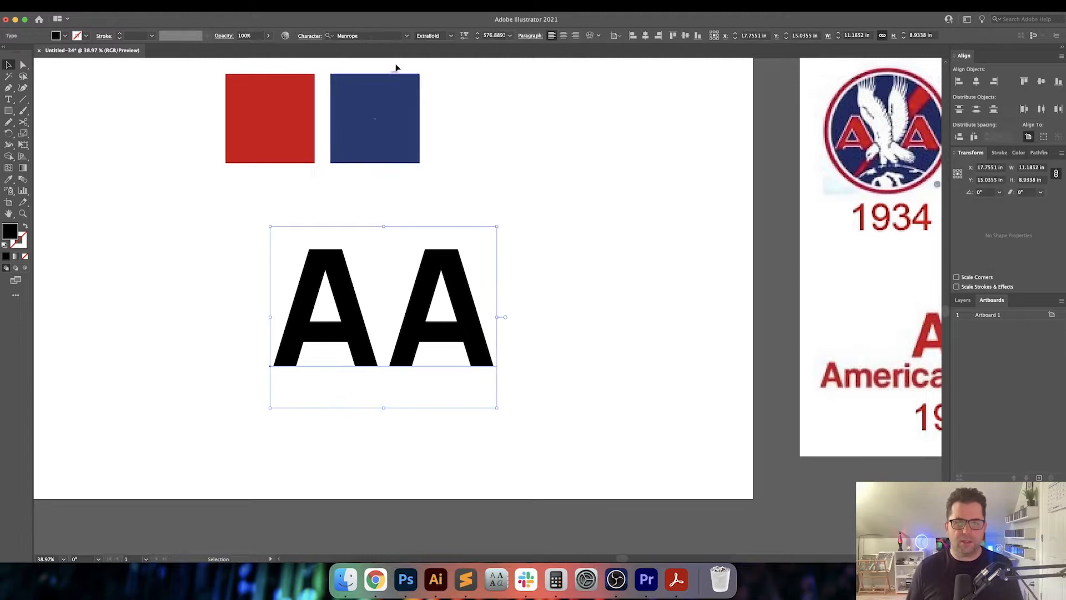
click(450, 35)
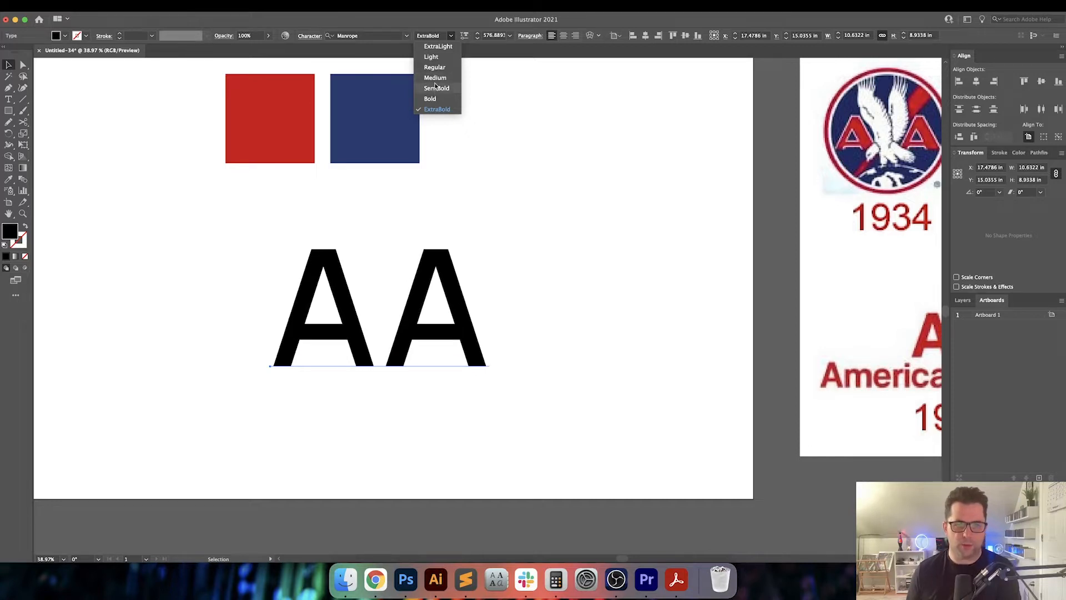
click(436, 88)
click(536, 289)
scroll(555, 259, down, 2)
scroll(555, 259, left, 1)
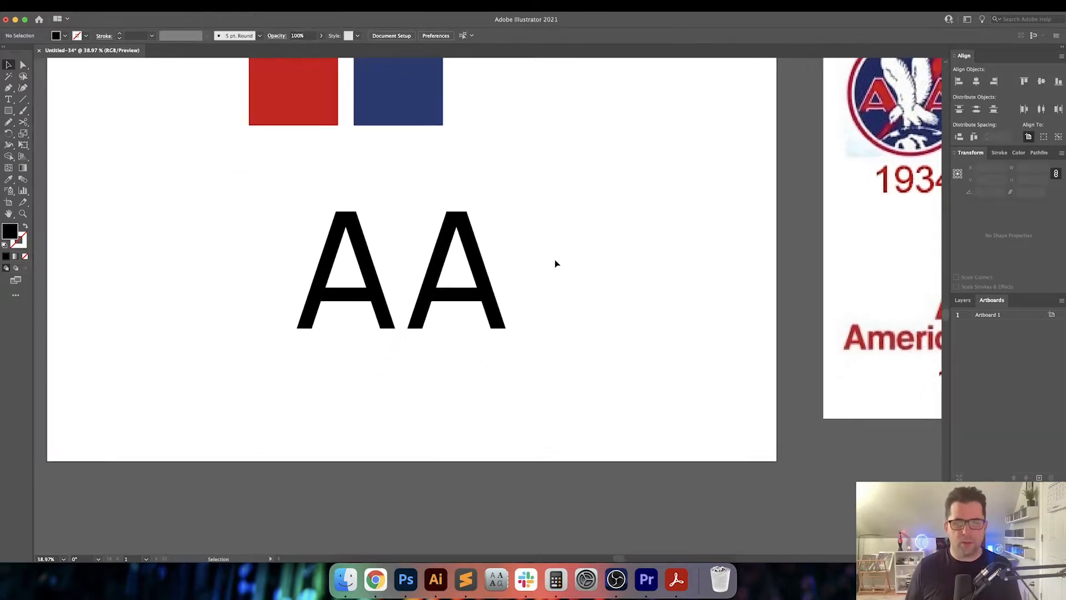
Convert the AA text to outlines and ungroup the two letters
click(402, 299)
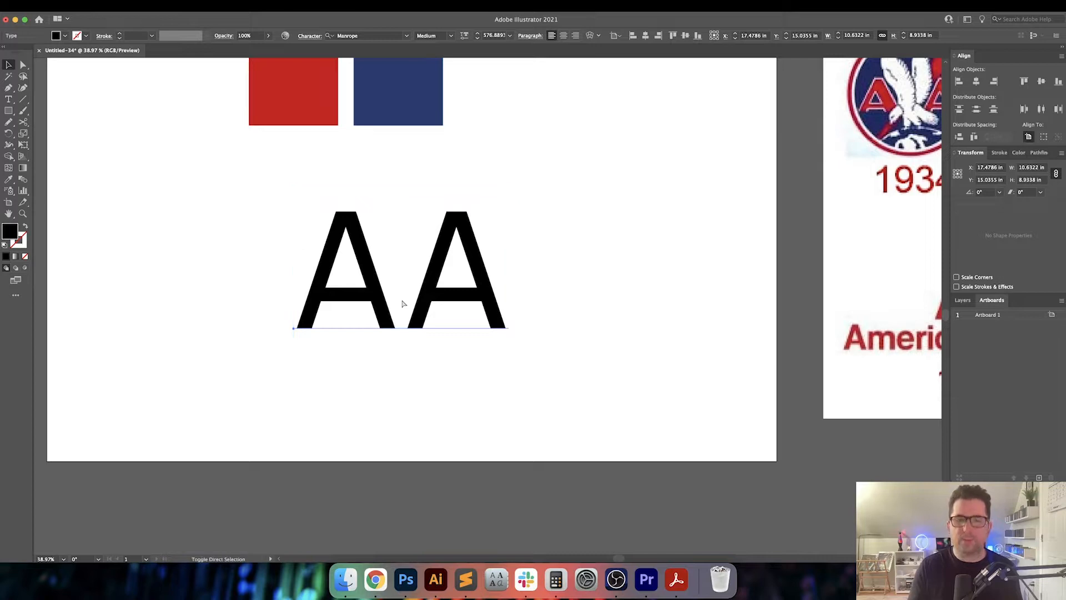
key(shift+super+o)
key(shift+super+g)
click(527, 303)
drag(527, 303, 545, 303)
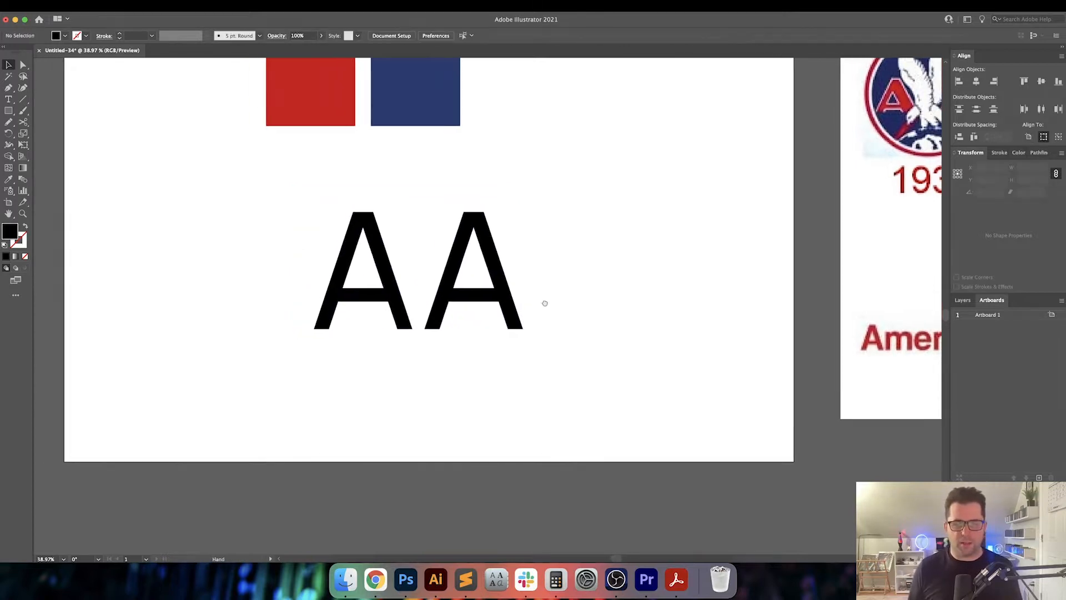
Move the second A over the first so their inner legs cross and their crossbars line up
scroll(475, 316, up, 2)
drag(478, 317, 437, 331)
click(559, 326)
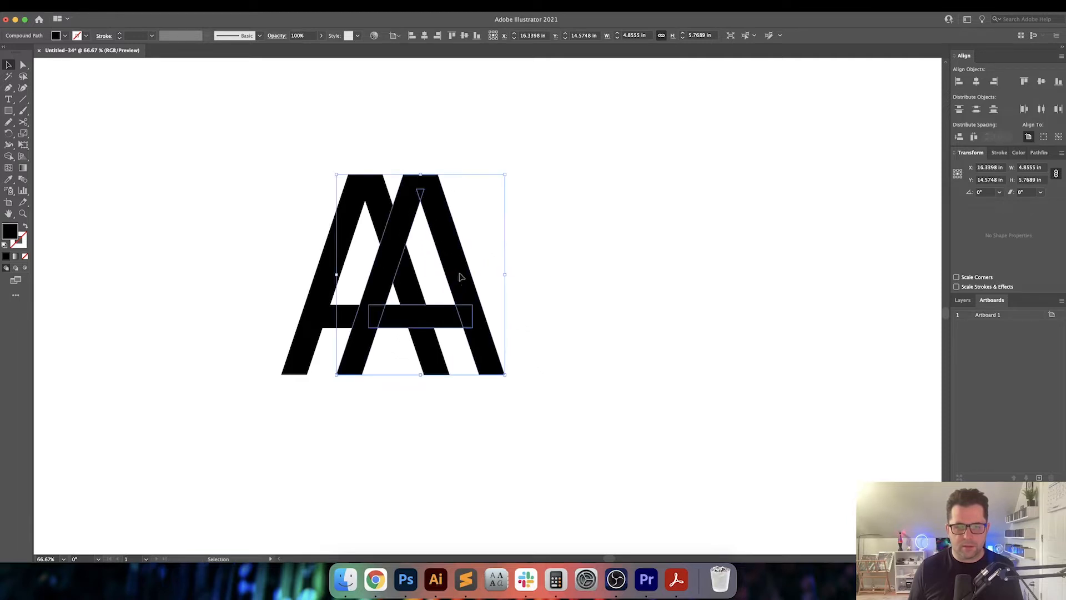
drag(459, 277, 454, 278)
click(523, 263)
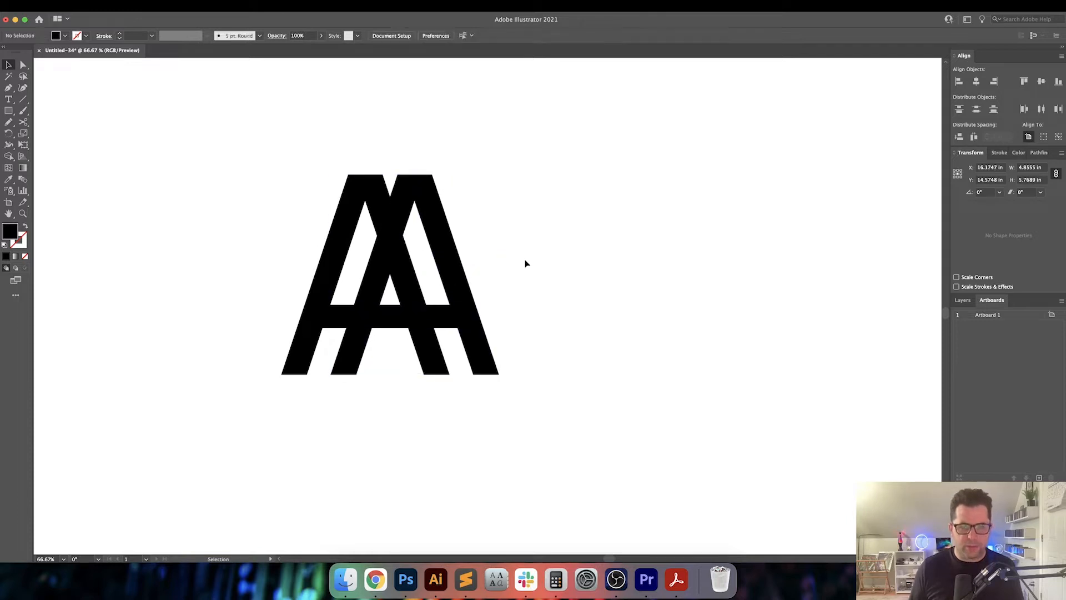
scroll(565, 268, left, 2)
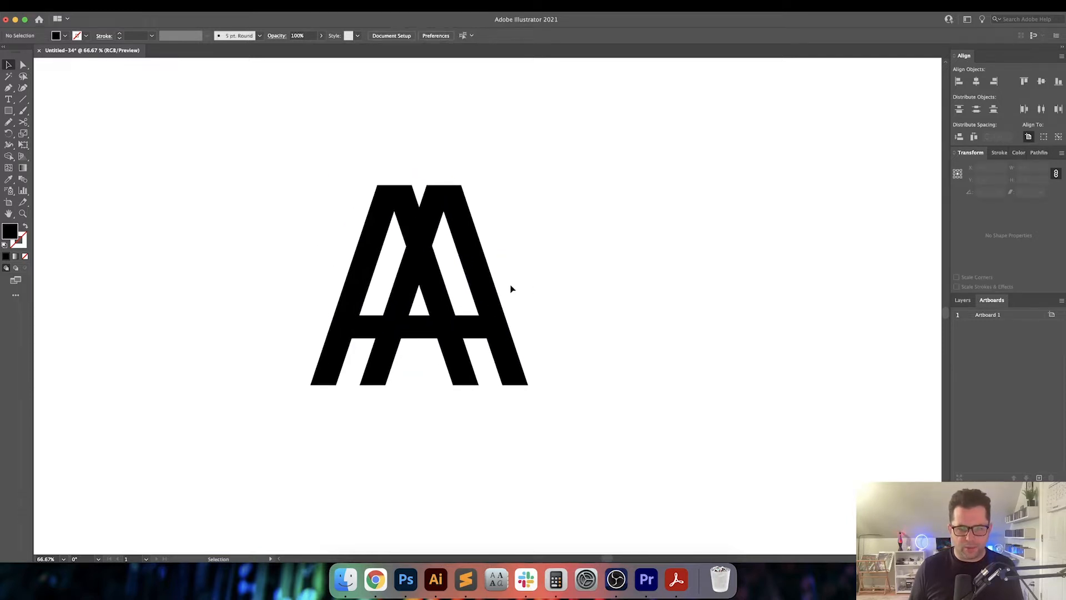
Undo the letter overlap and the outlining, and set the AA text's font weight to Light
click(494, 281)
key(a)
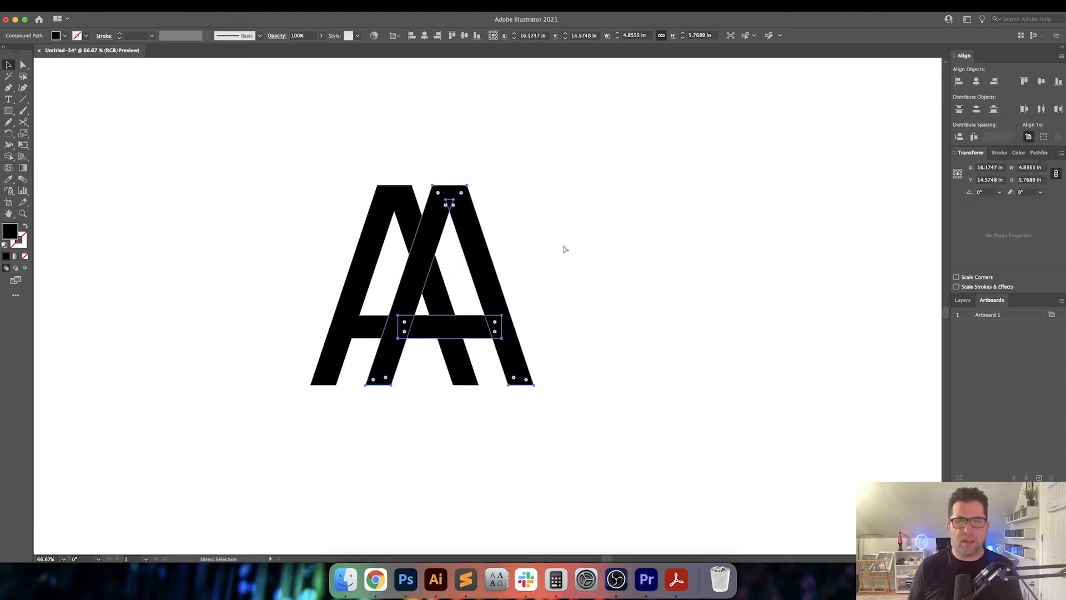
key(super+z)
key(super+z)
key(v)
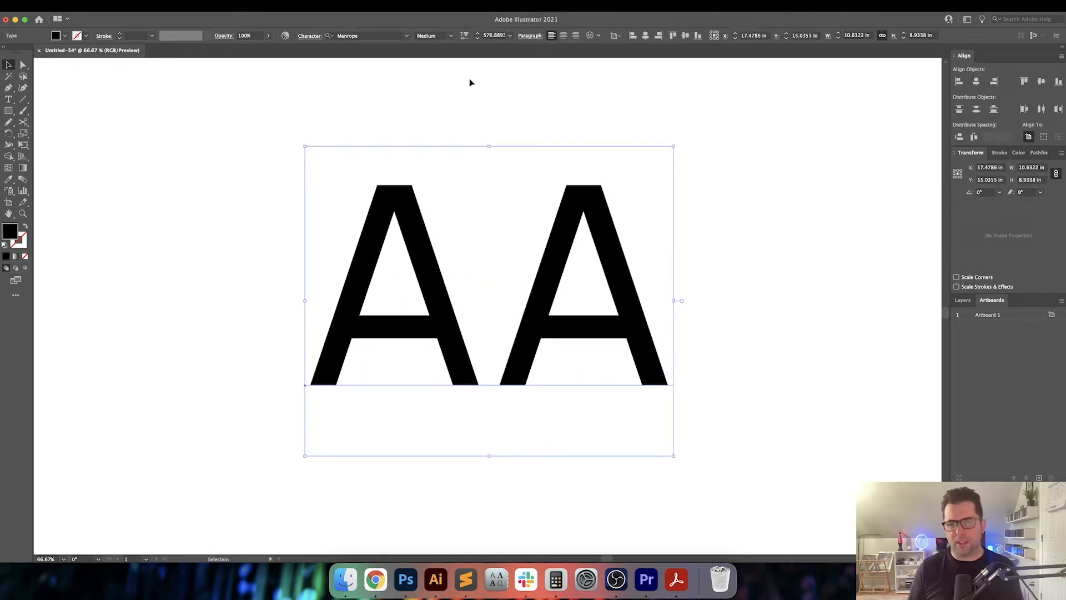
click(451, 35)
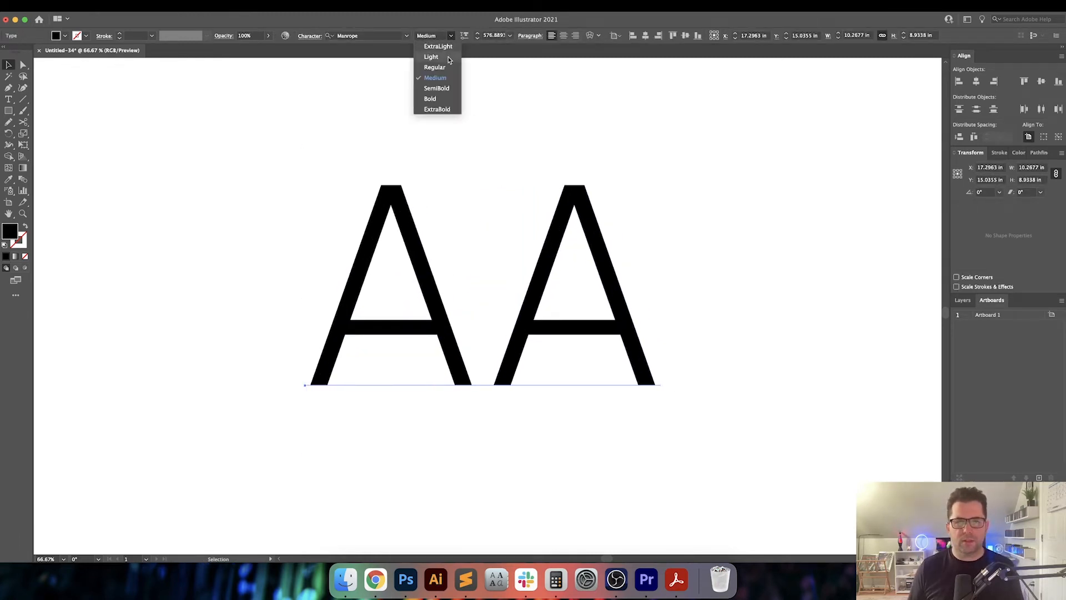
click(431, 57)
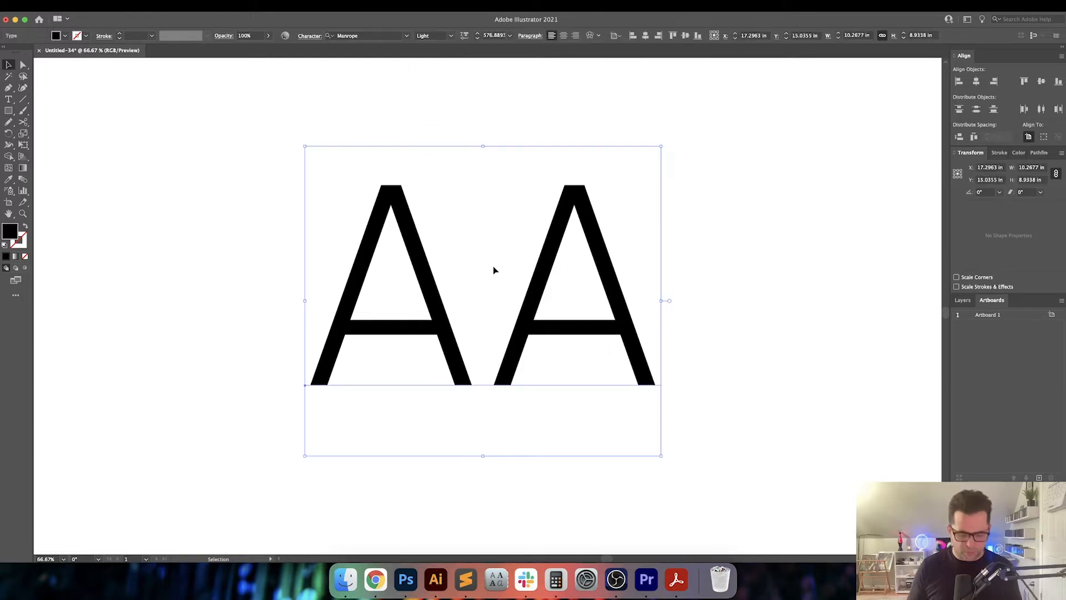
Convert the AA text to outlines and size it to 10 in wide and 5.5 in high with unlinked proportions
key(shift+super+o)
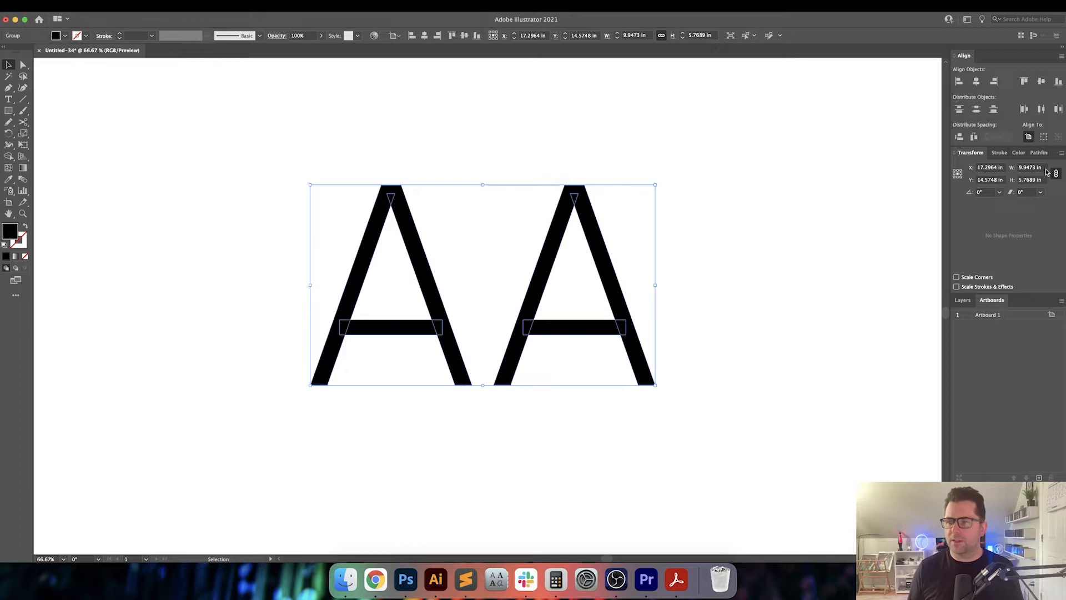
click(1036, 167)
text(10)
key(Return)
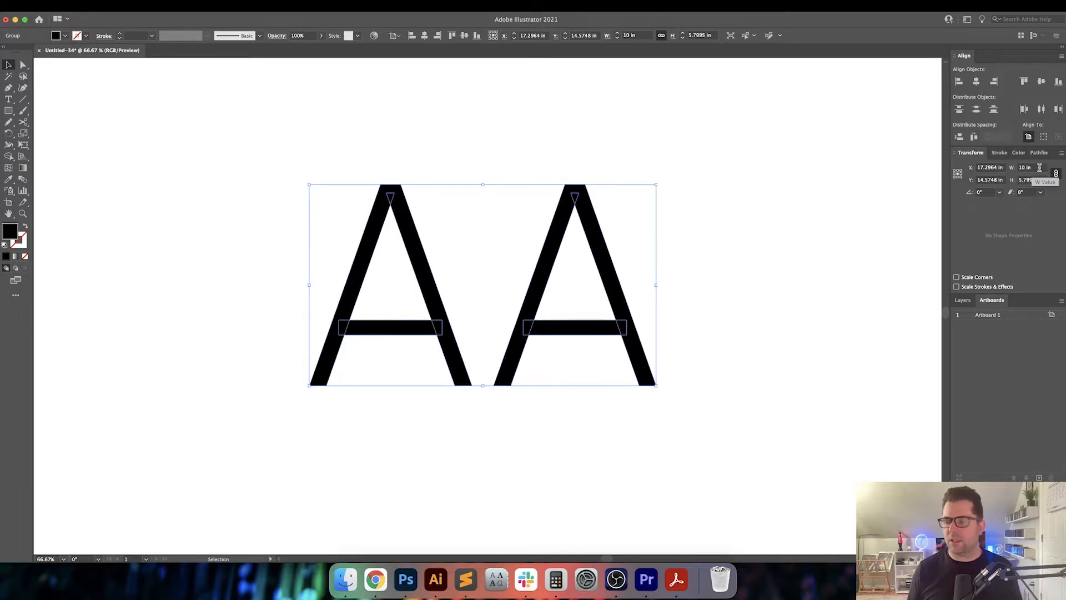
click(1057, 174)
click(1038, 179)
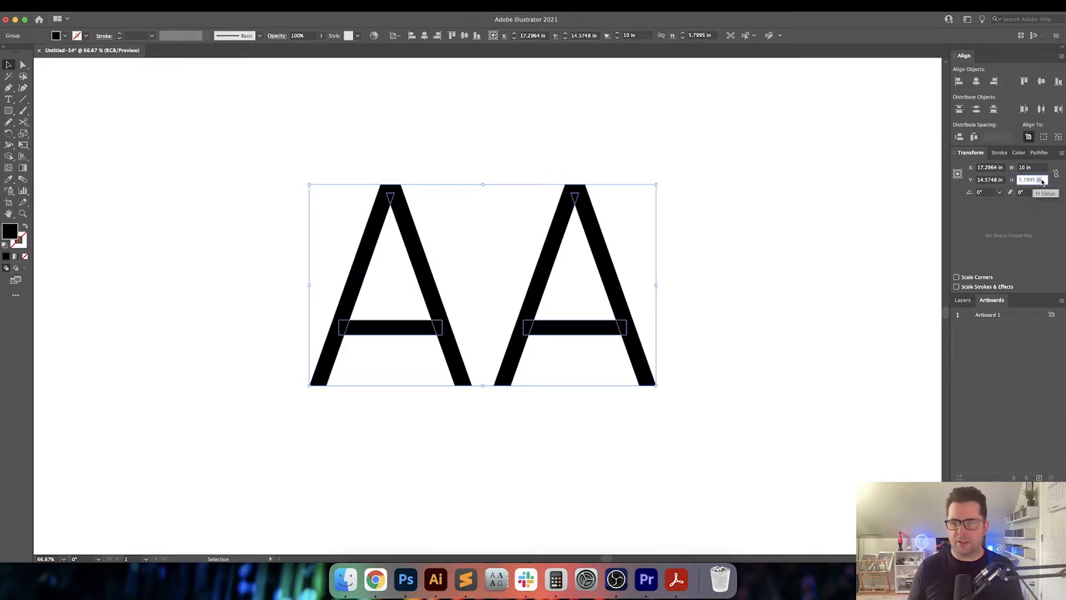
text(5.5)
key(Return)
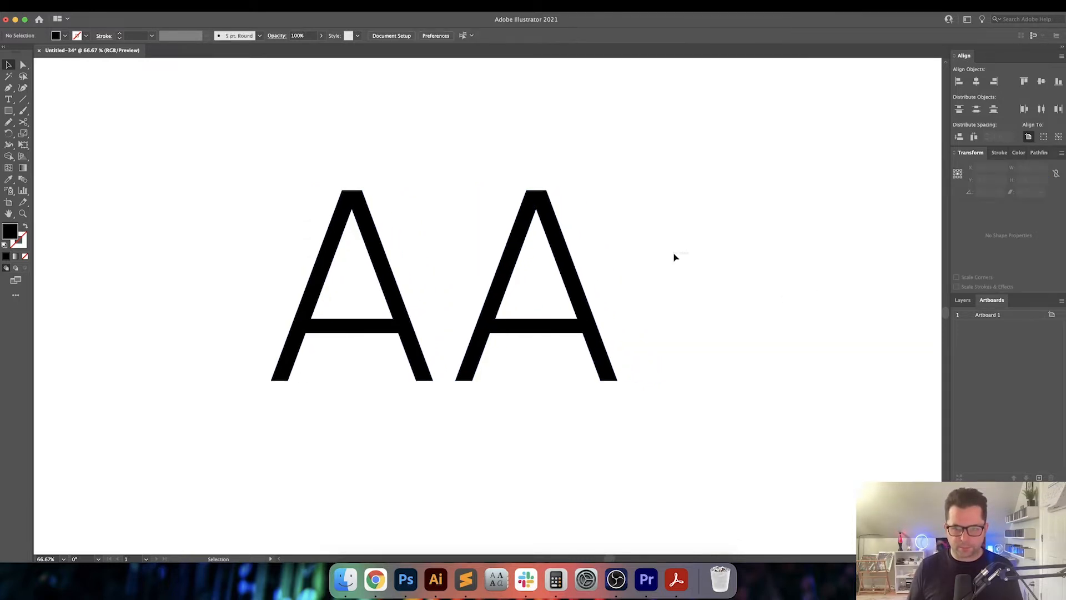
Ungroup the outlined letters and overlap the second A on the first with crossing inner legs and aligned crossbars
click(589, 281)
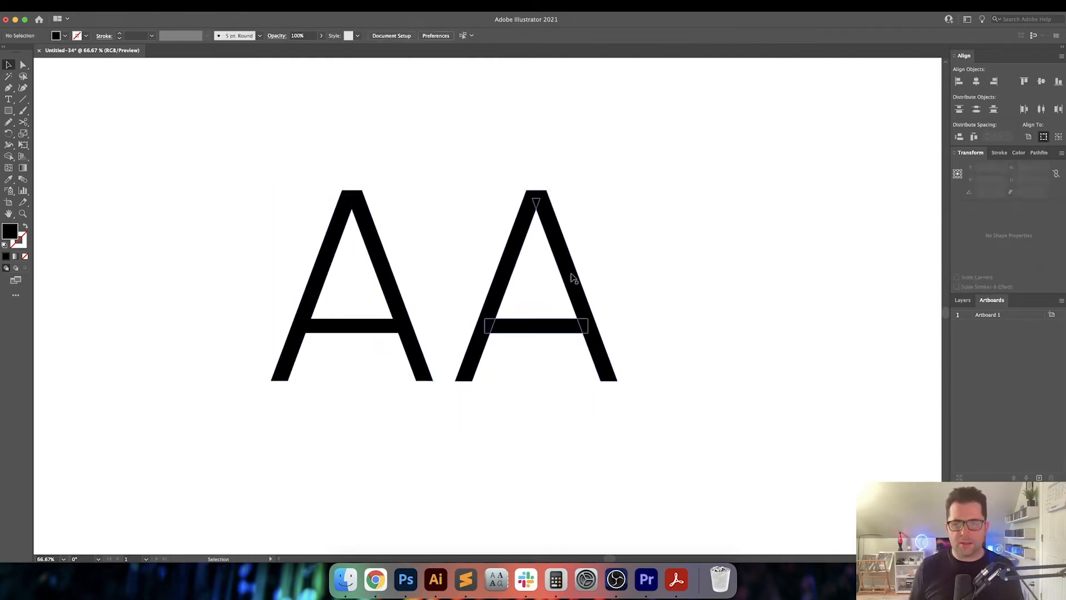
drag(573, 278, 437, 283)
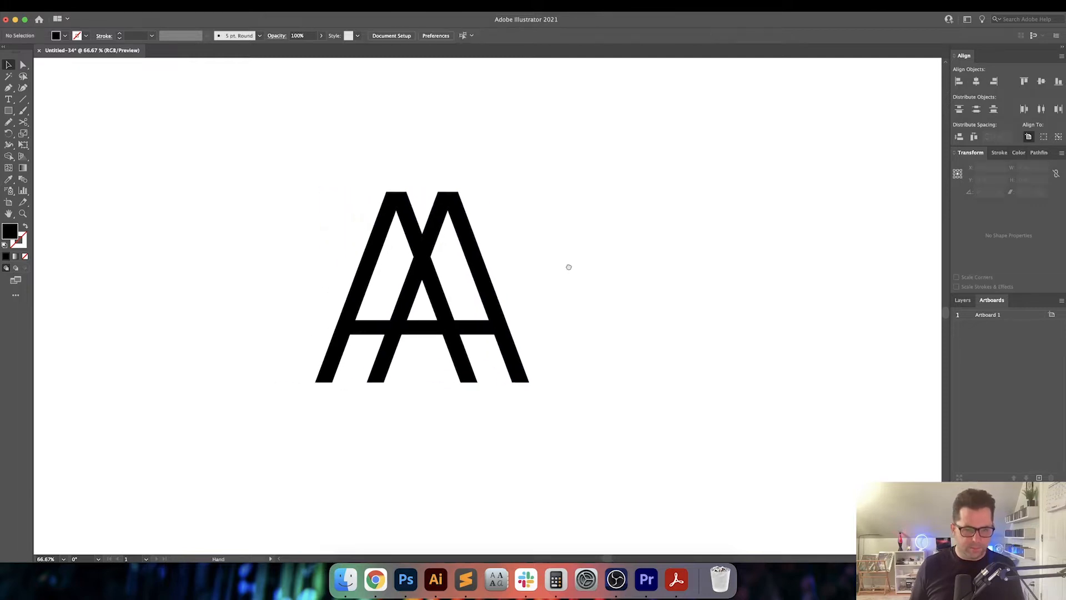
scroll(567, 264, left, 3)
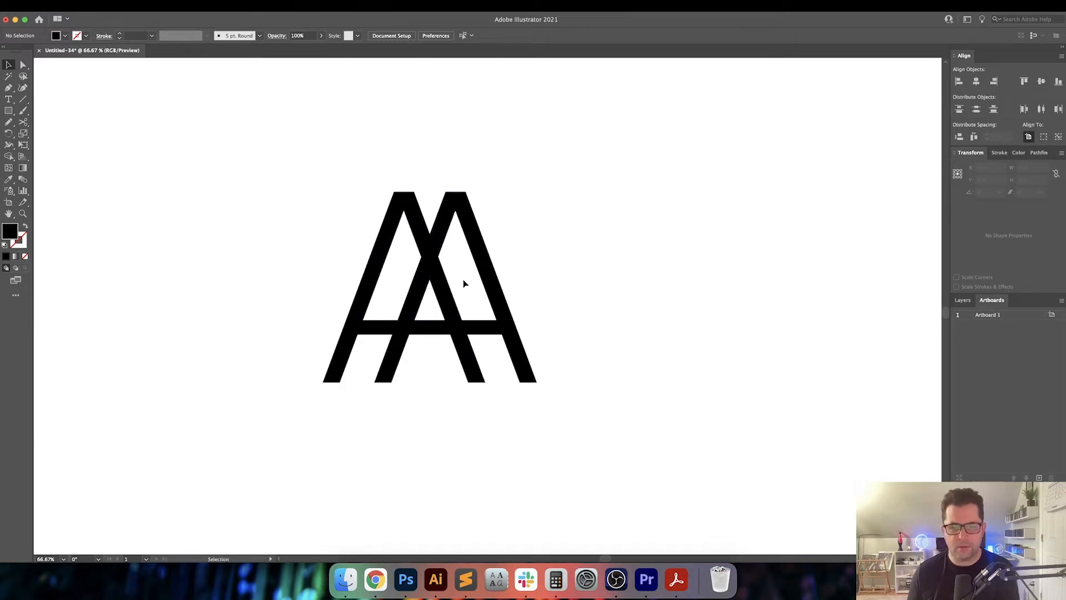
click(488, 268)
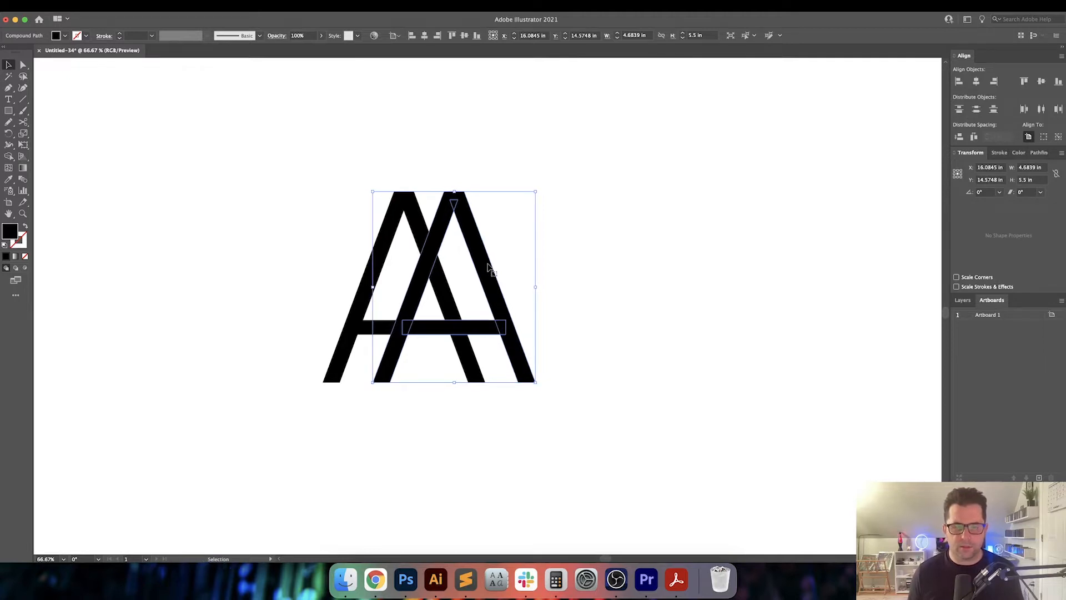
drag(489, 268, 483, 267)
click(569, 269)
Move the historical logos reference image onto the artboard beside the overlapping AA mark
scroll(572, 272, down, 2)
drag(649, 293, 489, 316)
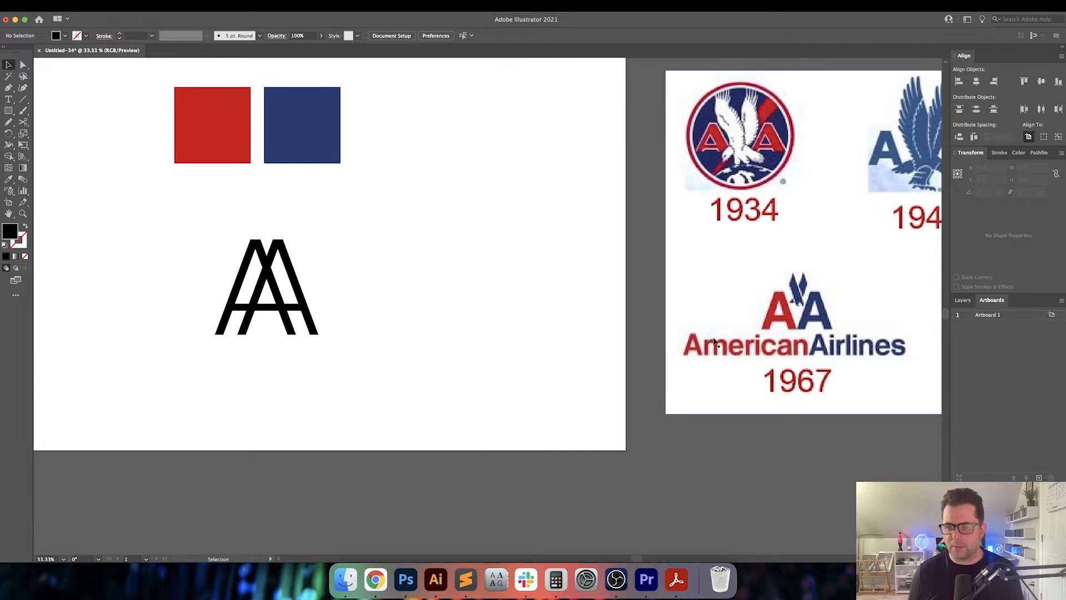
drag(714, 343, 418, 343)
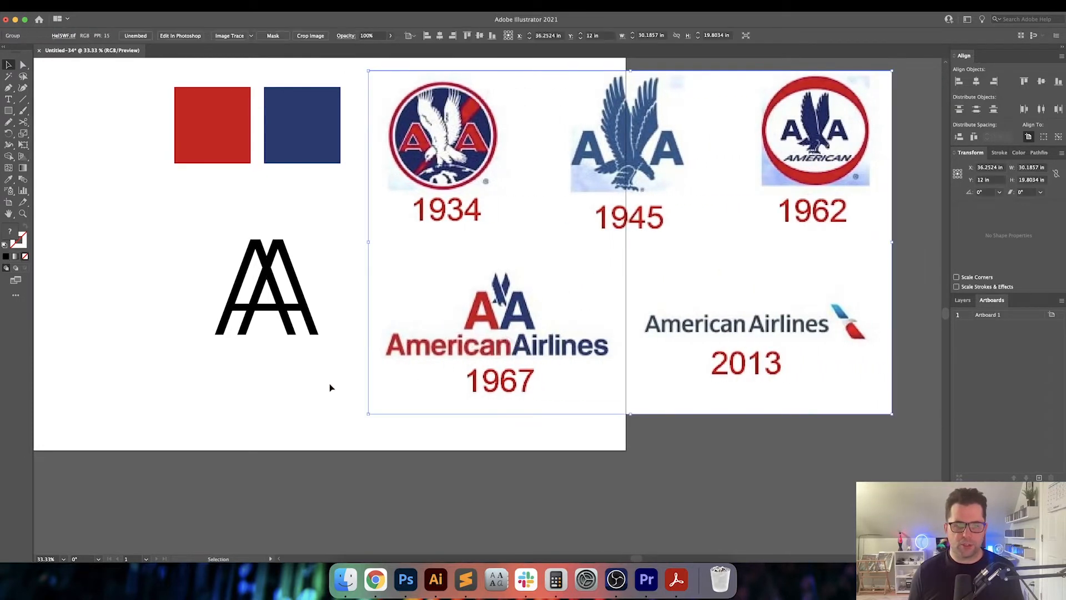
click(330, 388)
scroll(339, 390, left, 3)
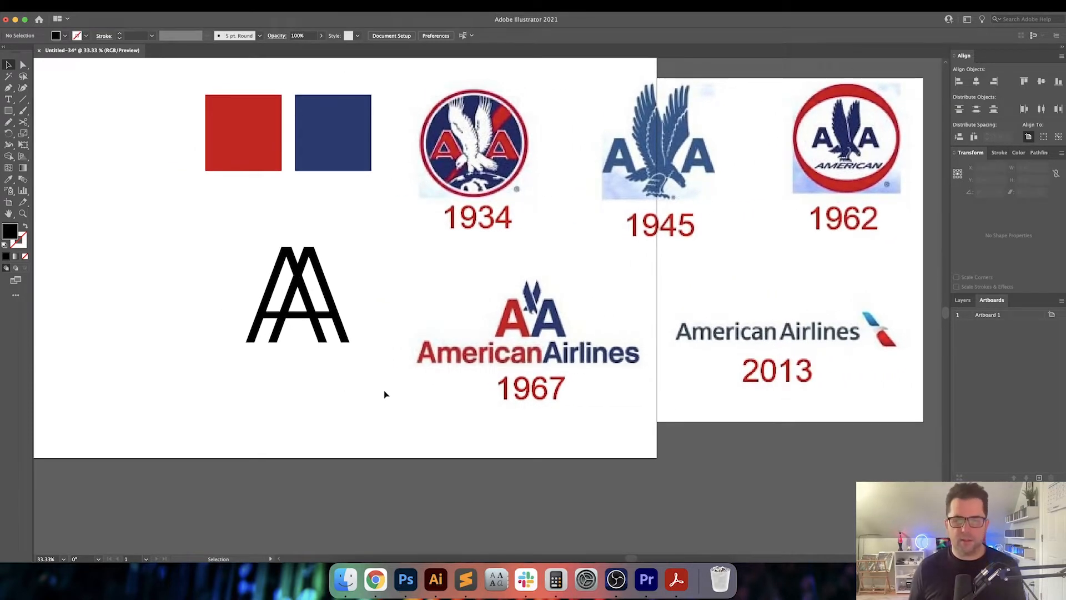
Shift the second A slightly outward to widen its offset from the first A, keeping the crossbars aligned
scroll(377, 305, up, 1)
scroll(377, 305, left, 1)
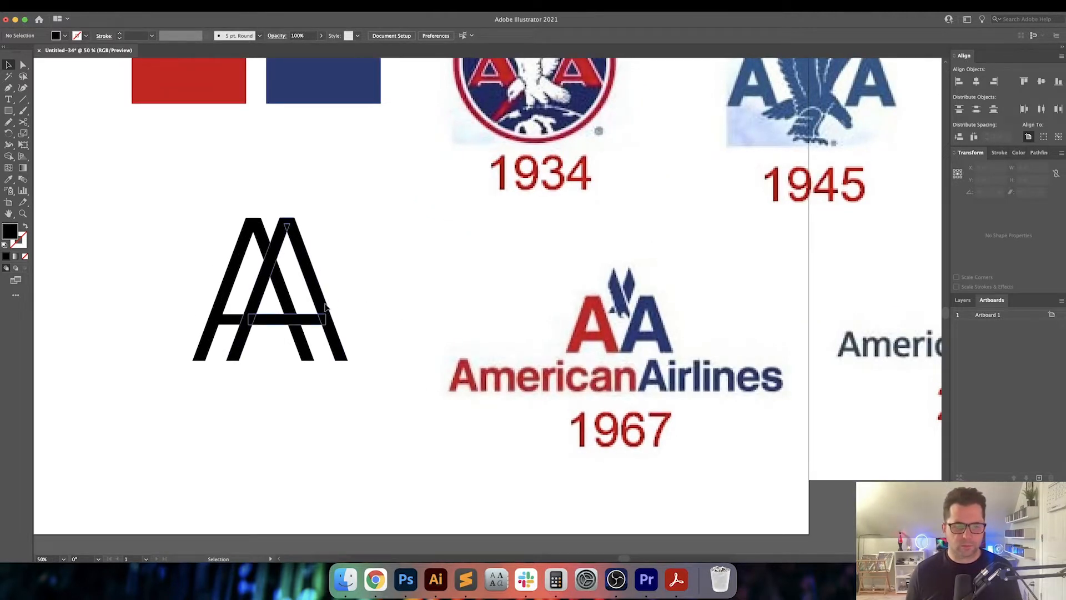
drag(327, 307, 405, 275)
click(348, 275)
scroll(326, 298, up, 2)
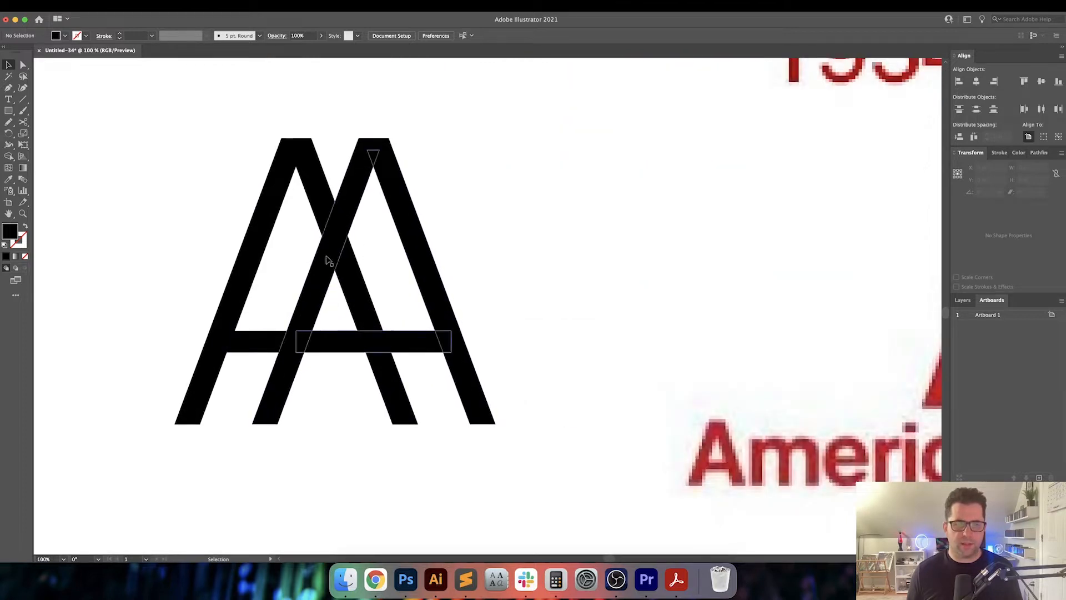
drag(490, 245, 538, 246)
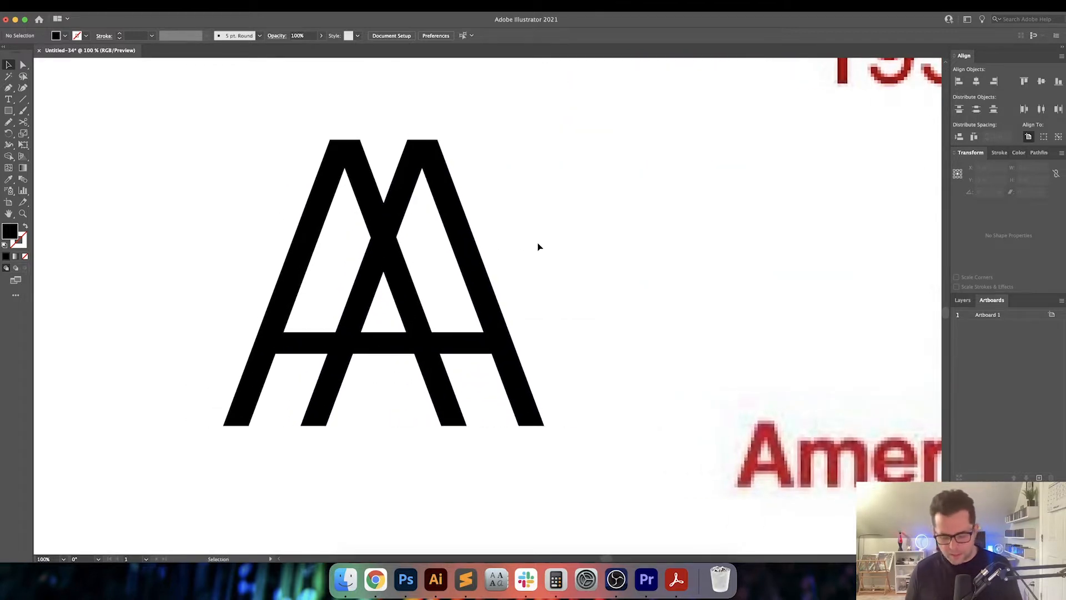
Draw a small triangular notch with the Pen tool on the first A's inner leg and subtract it from the letter
key(p)
scroll(409, 305, up, 2)
drag(409, 305, 486, 291)
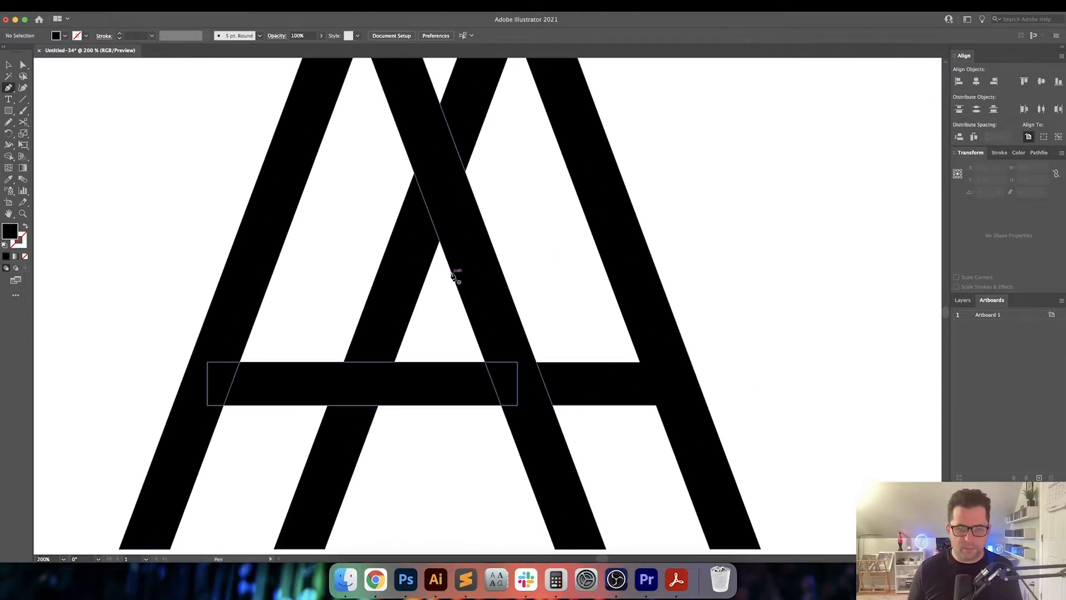
drag(452, 273, 472, 300)
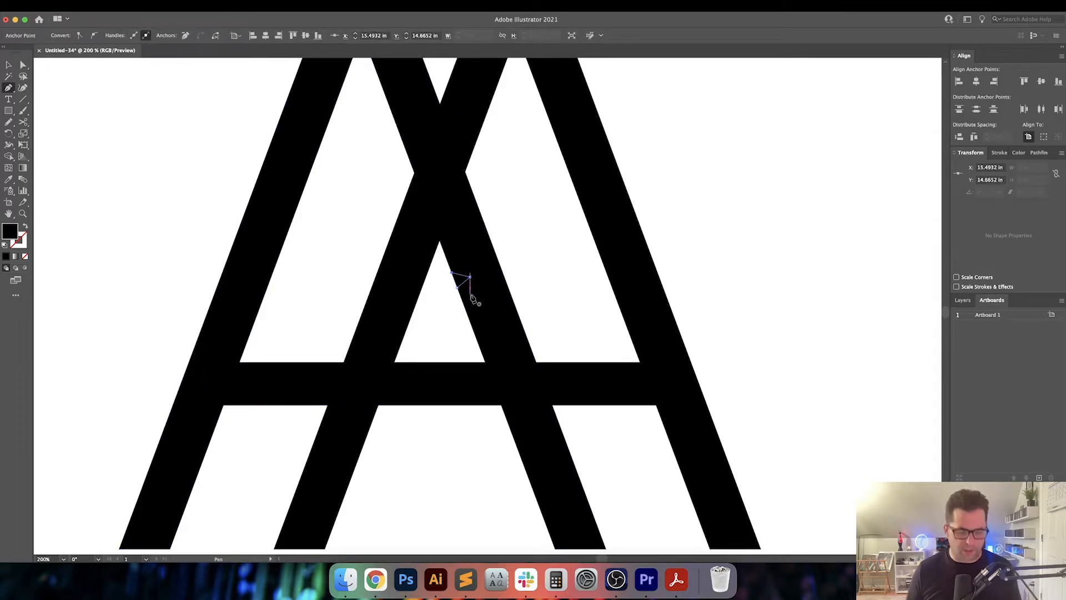
click(483, 295)
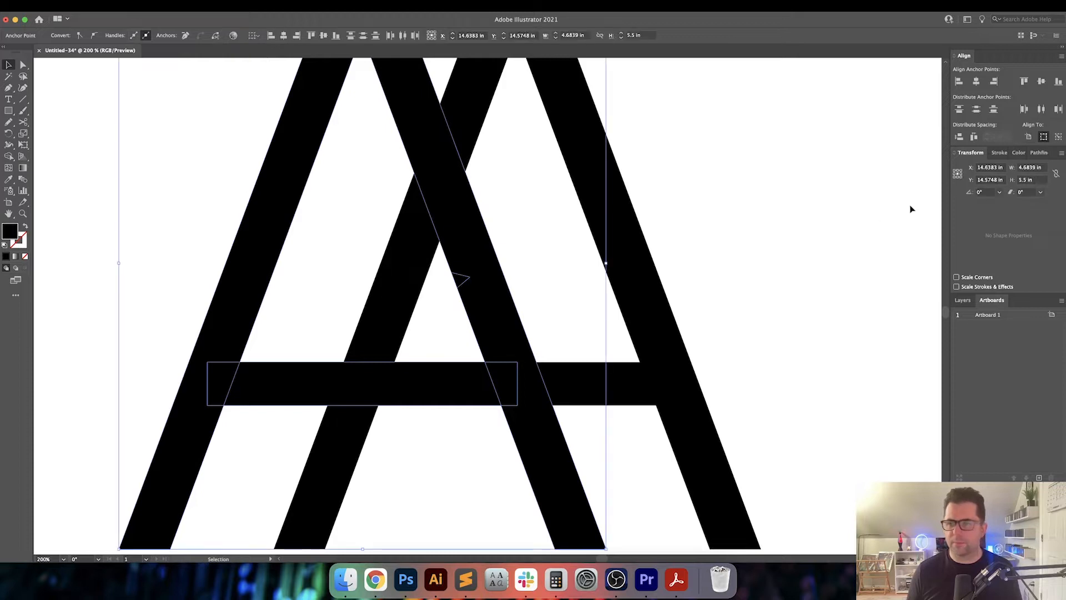
click(1036, 152)
click(717, 294)
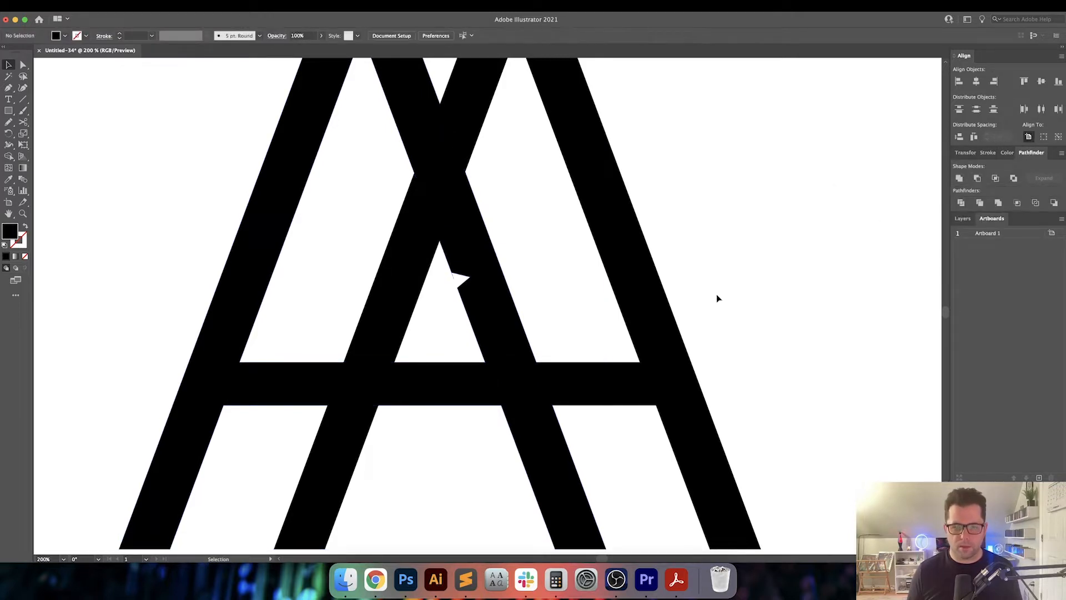
Undo the triangular notch and its cutout from the first A
scroll(717, 294, down, 2)
drag(762, 295, 663, 302)
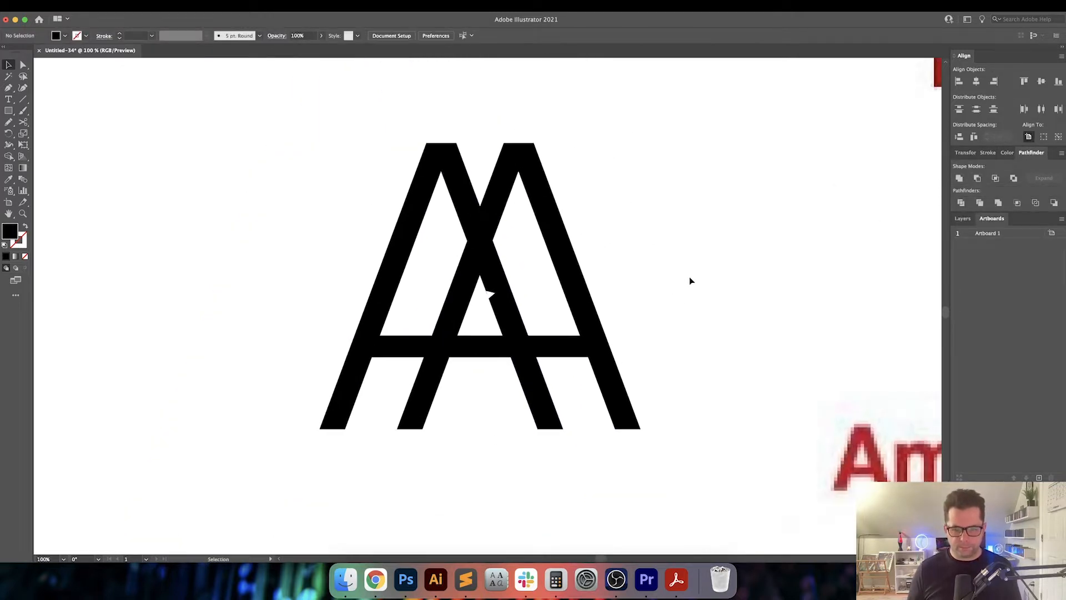
scroll(690, 281, down, 1)
drag(742, 285, 581, 287)
key(super+z)
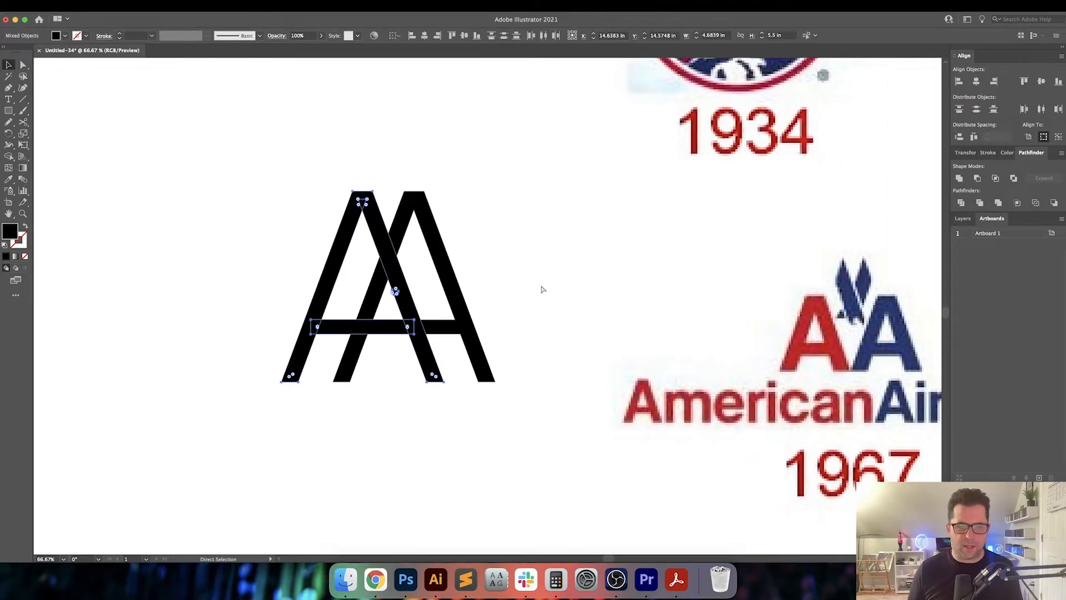
key(super+z)
key(super+z)
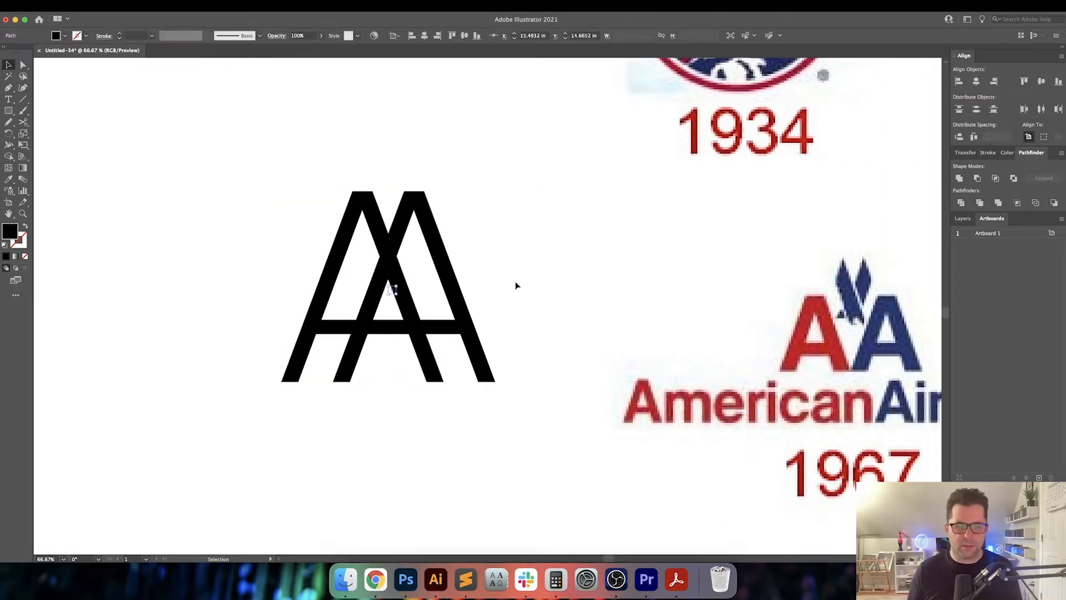
key(super+z)
drag(545, 272, 483, 254)
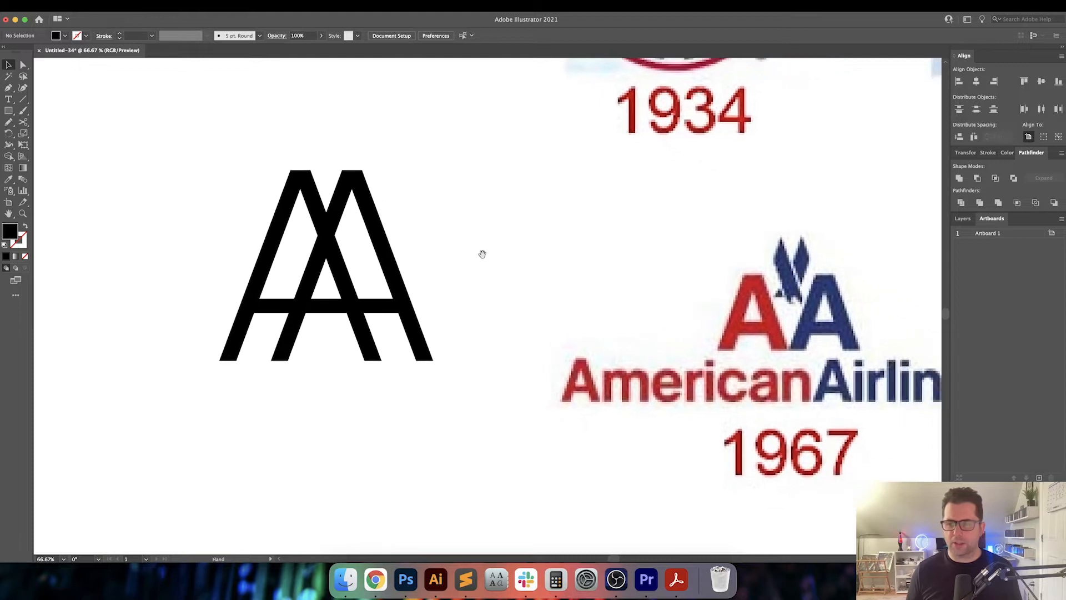
Delete the overlapping AA mark from the artboard
drag(628, 317, 694, 318)
click(539, 321)
drag(520, 325, 580, 326)
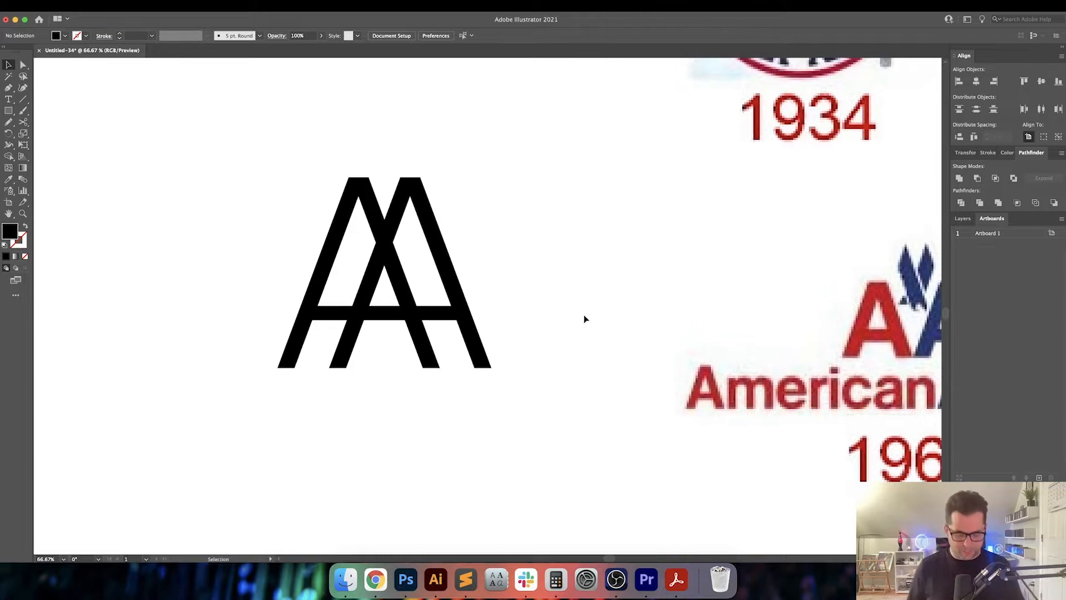
key(super+minus)
drag(584, 319, 543, 319)
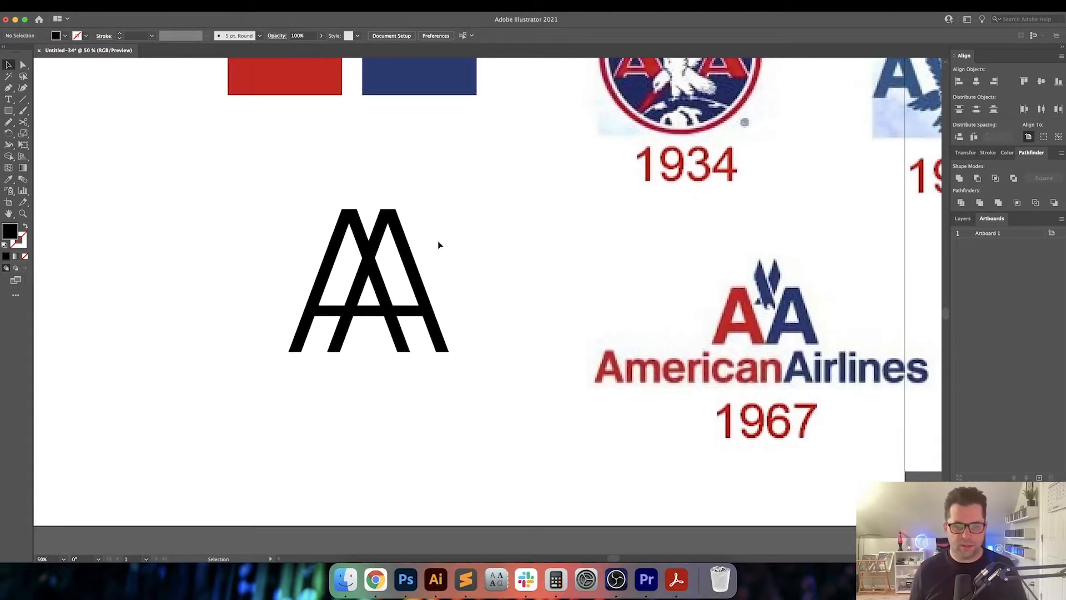
click(359, 315)
key(Delete)
Add the text "AA" in Manrope ExtraBold on the empty artboard area, scaled up to about 207 pt
key(t)
click(308, 320)
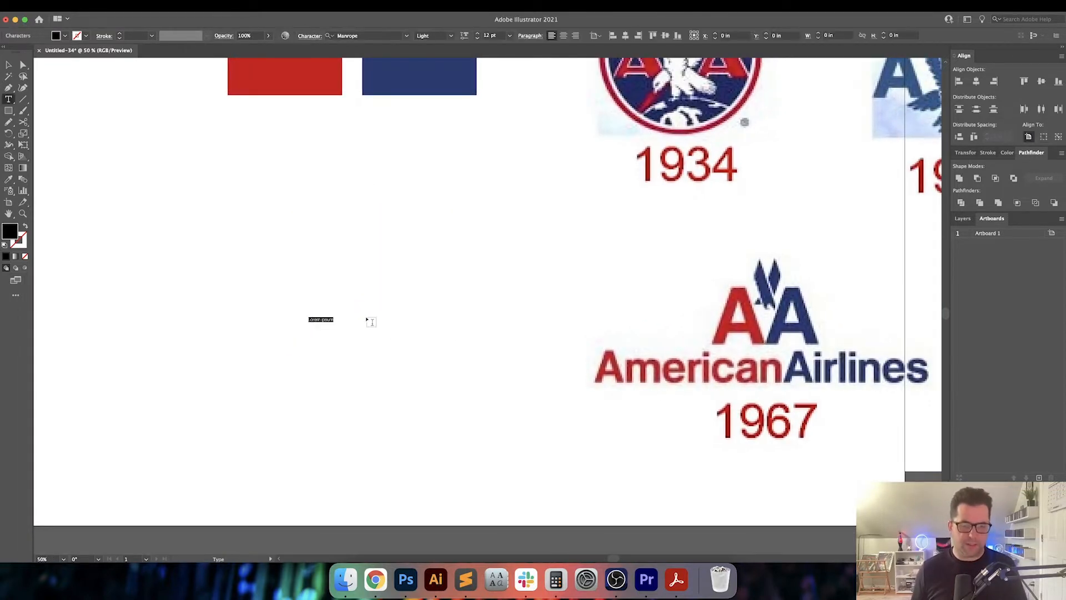
text(AA)
key(Escape)
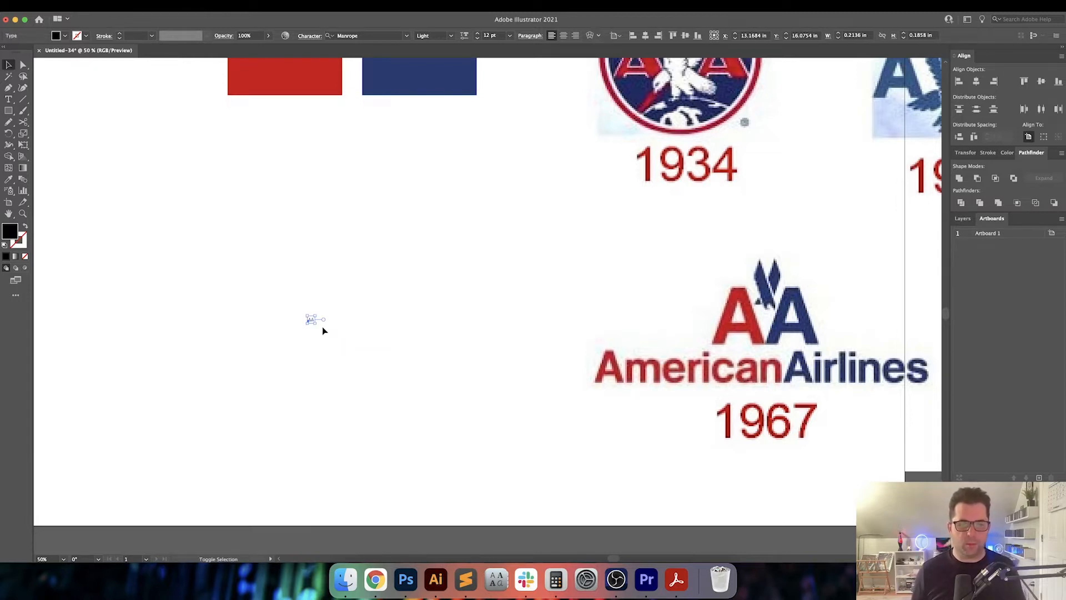
drag(315, 323, 360, 361)
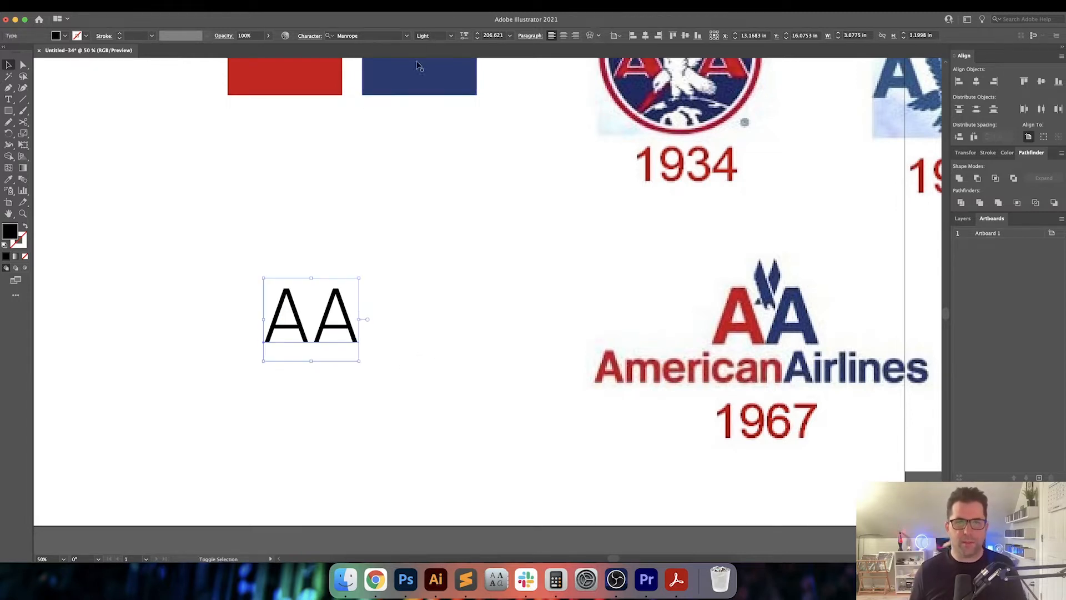
click(447, 36)
click(436, 109)
click(434, 341)
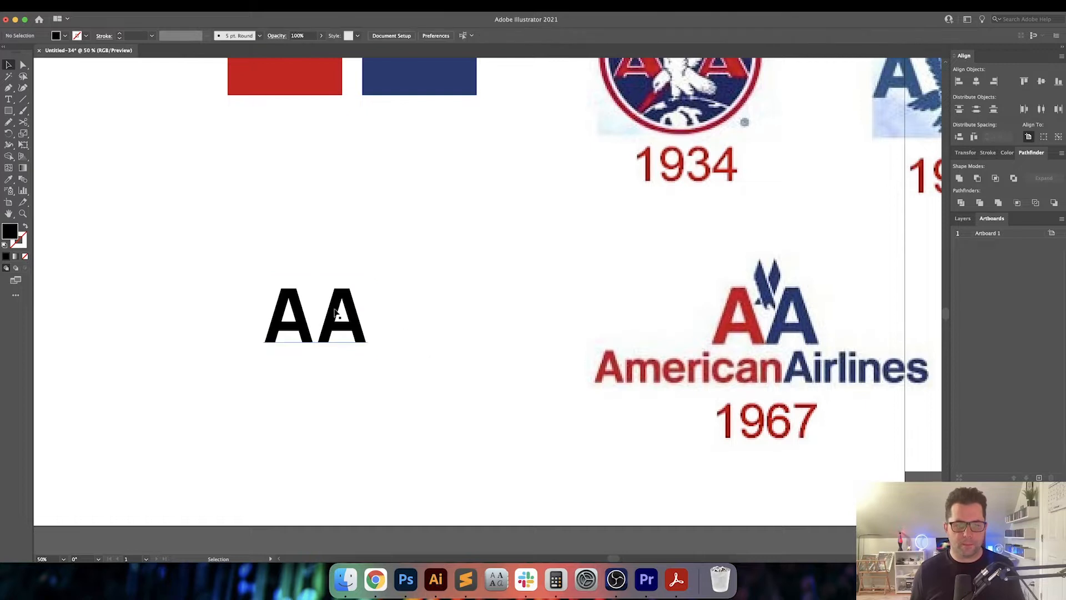
Enlarge the AA text from its centre to about 460 pt and convert it to outlines
click(367, 327)
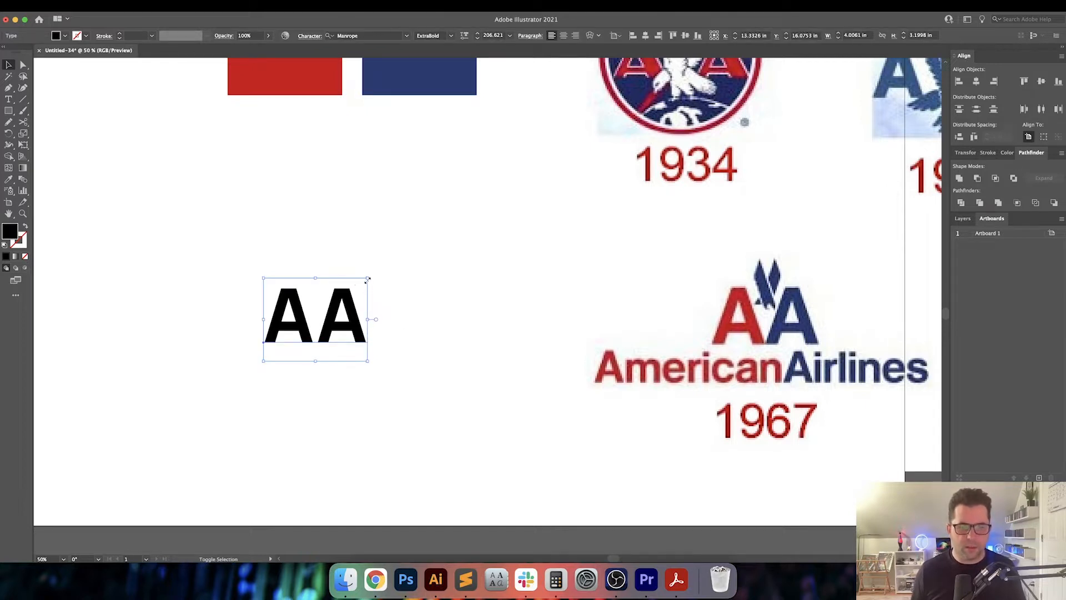
drag(367, 280, 433, 226)
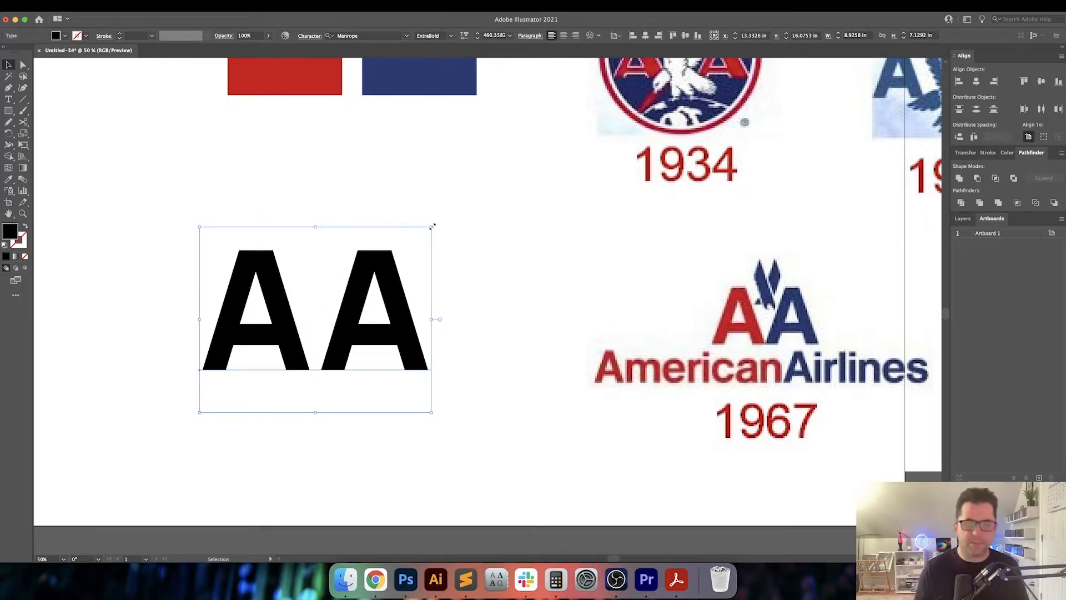
click(434, 225)
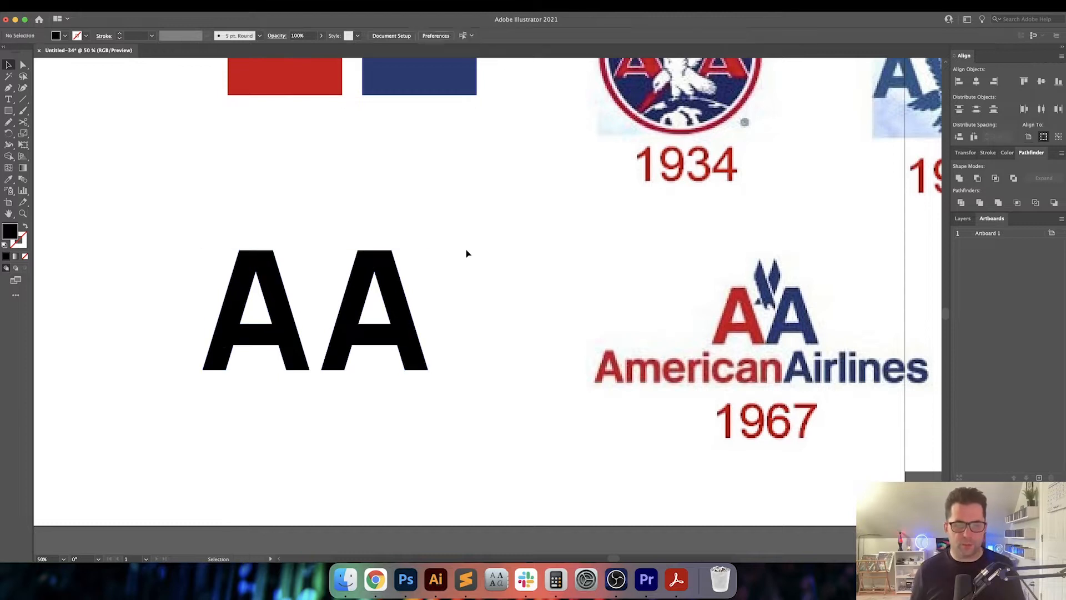
click(409, 326)
scroll(409, 325, left, 3)
Try to delete the crossbar of the second A on its own, and undo the deletions
key(a)
click(442, 349)
click(429, 342)
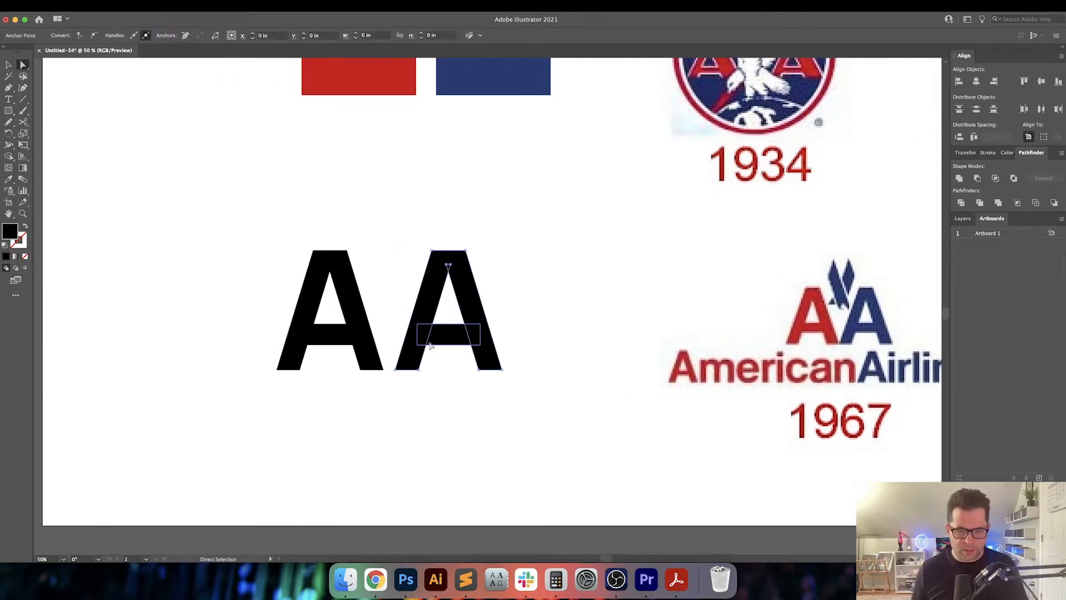
click(461, 366)
click(445, 344)
key(Delete)
key(Delete)
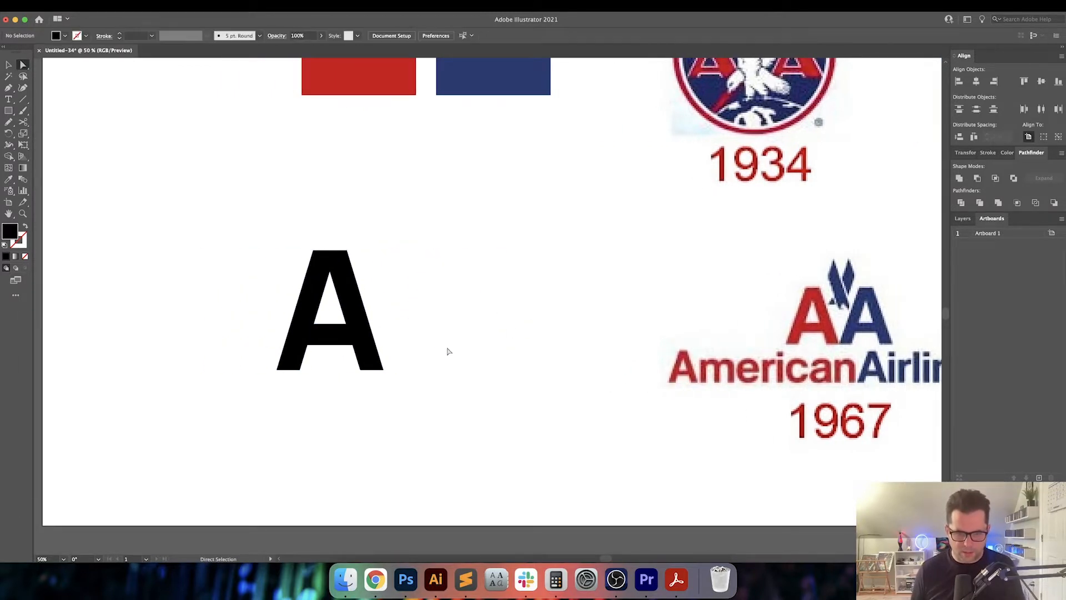
key(super+z)
key(super+z)
scroll(445, 342, up, 2)
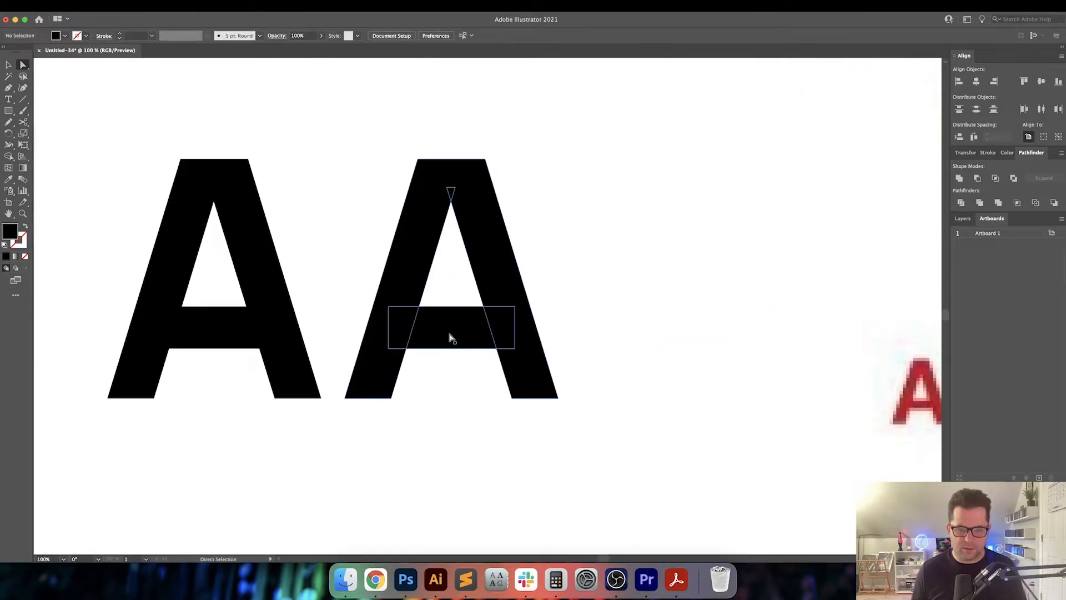
Divide the second A with Pathfinder and delete its crossbar pieces, cutting a rectangular gap across both legs
key(v)
drag(574, 246, 530, 276)
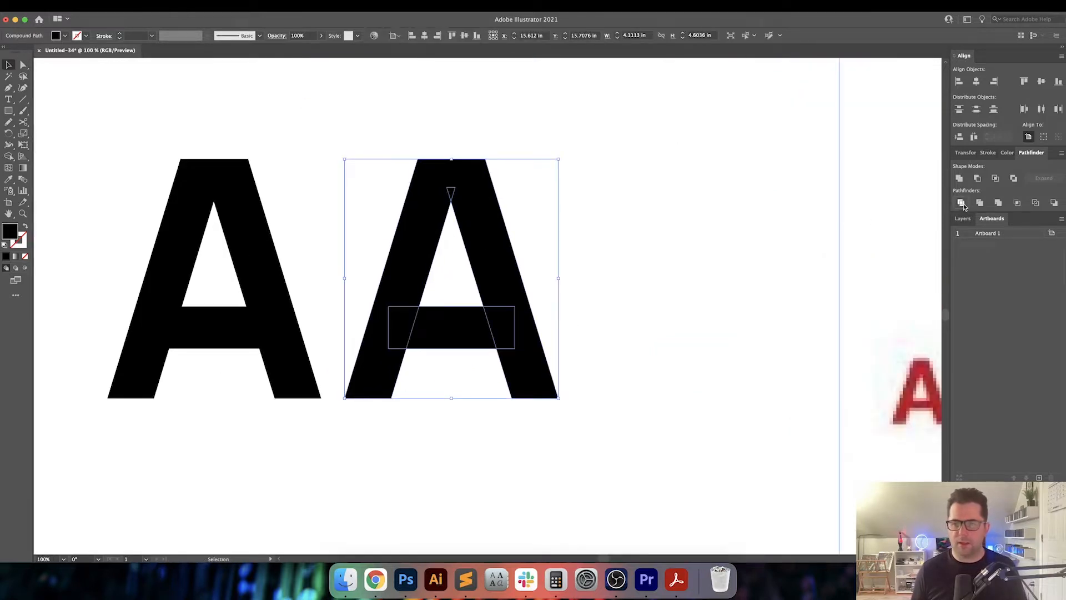
key(a)
click(459, 336)
key(Delete)
click(497, 316)
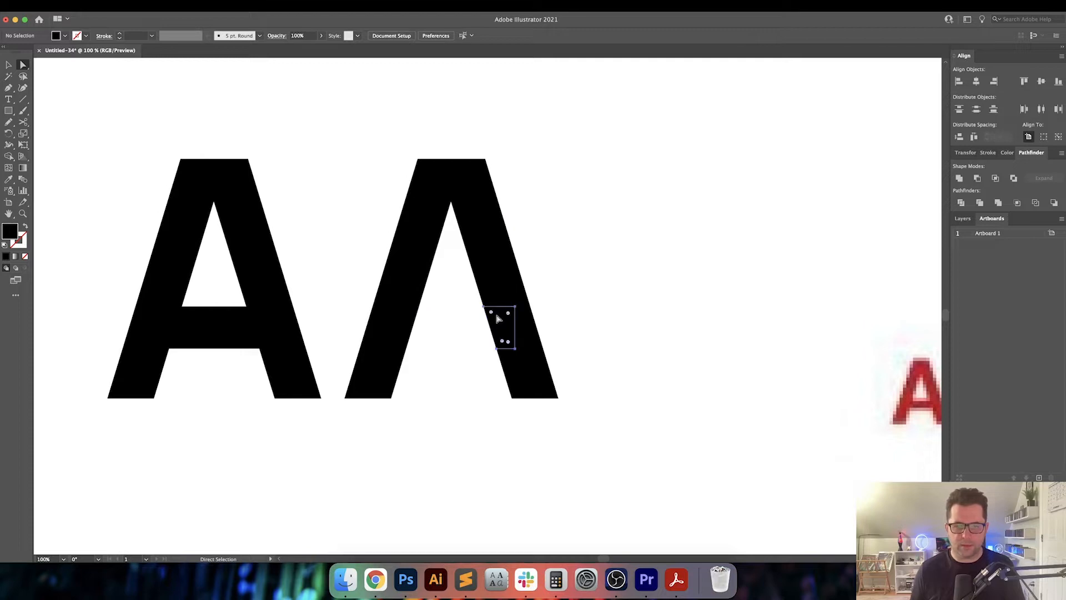
key(Delete)
click(413, 323)
key(Delete)
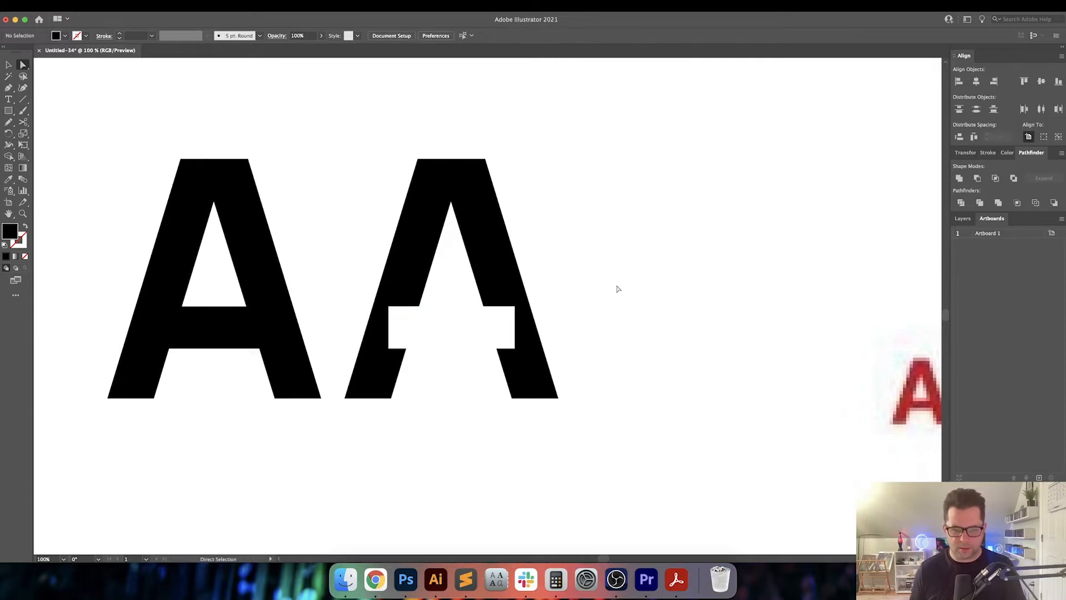
Reshape the second A's gap into a star by moving its upper corners to the outer edges and lower corners to the inner legs
drag(617, 283, 597, 295)
key(v)
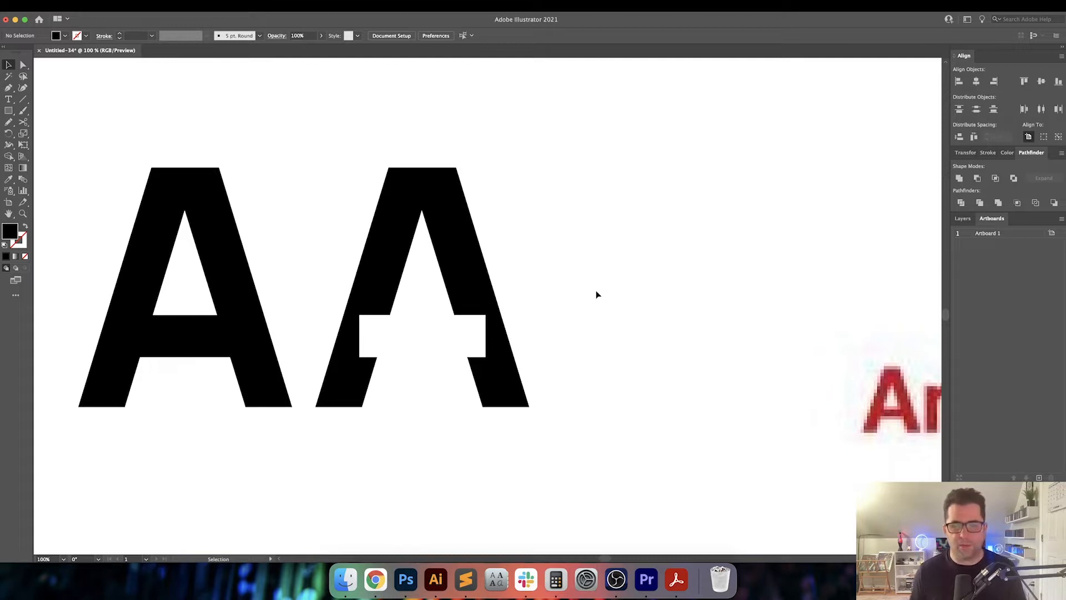
key(a)
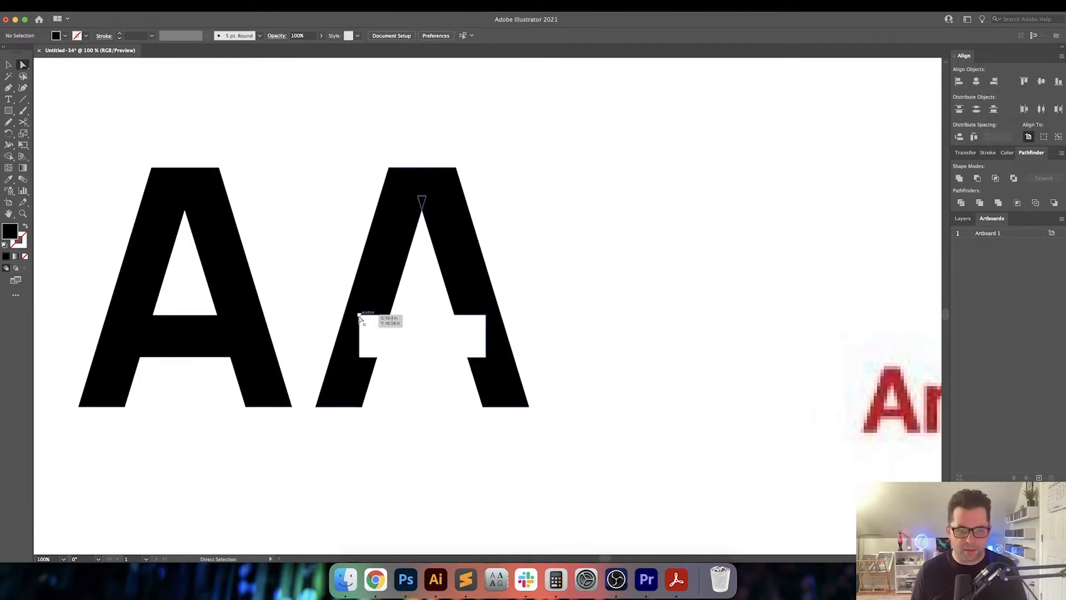
click(360, 357)
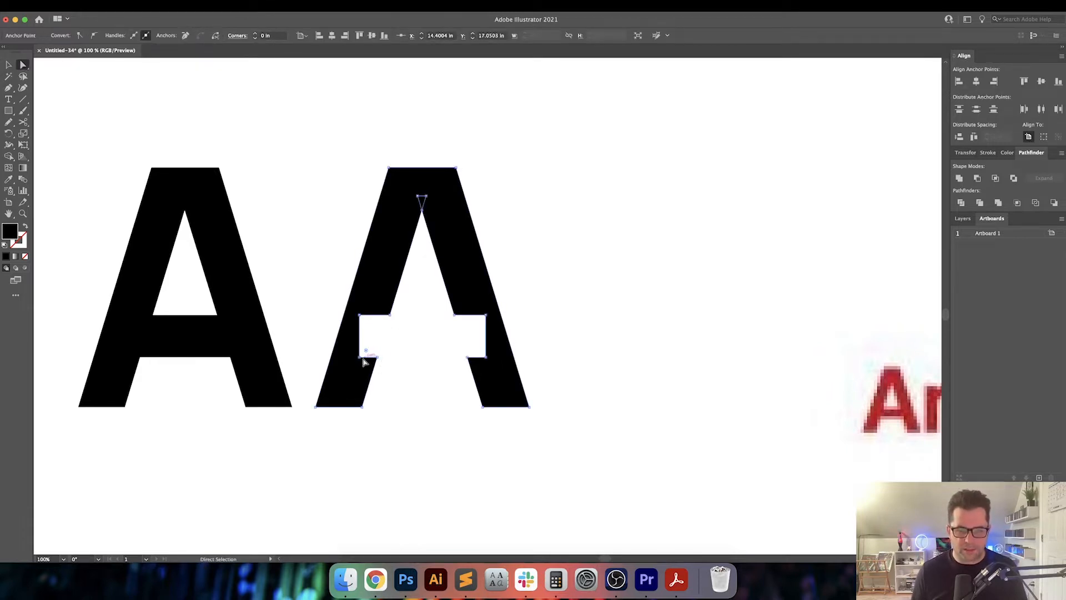
mouse_move(365, 362)
mouse_down()
mouse_move(389, 360)
mouse_move(377, 357)
mouse_up()
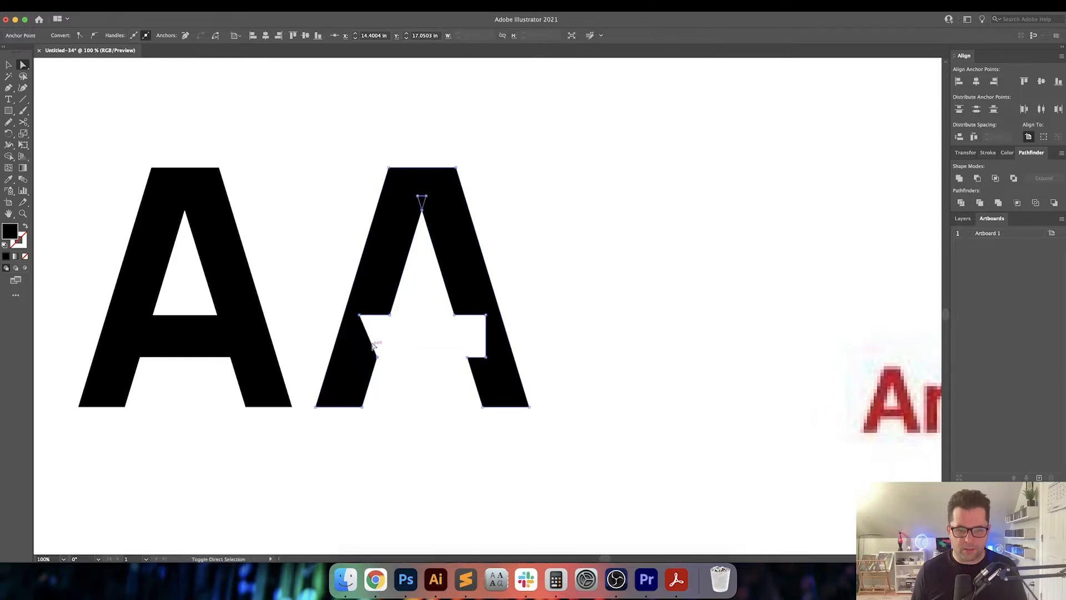
drag(359, 315, 344, 317)
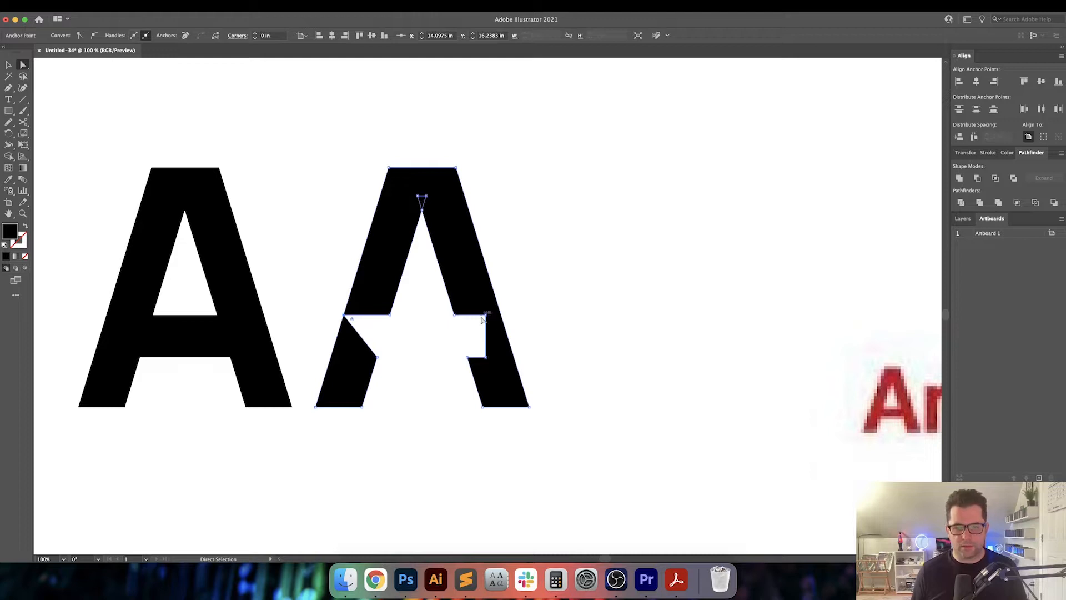
drag(486, 316, 501, 318)
drag(487, 357, 467, 357)
click(542, 326)
key(v)
drag(576, 320, 546, 337)
scroll(592, 343, down, 2)
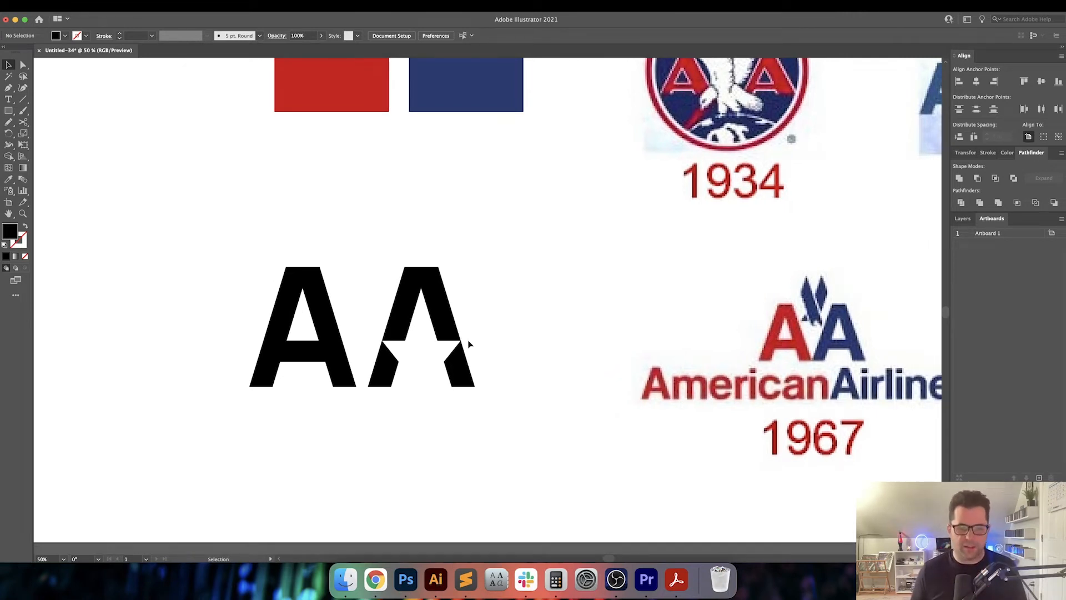
Try raising the star cutout's lower inner corner on the second A's left leg, and undo the change
scroll(468, 344, up, 2)
drag(466, 345, 564, 336)
key(a)
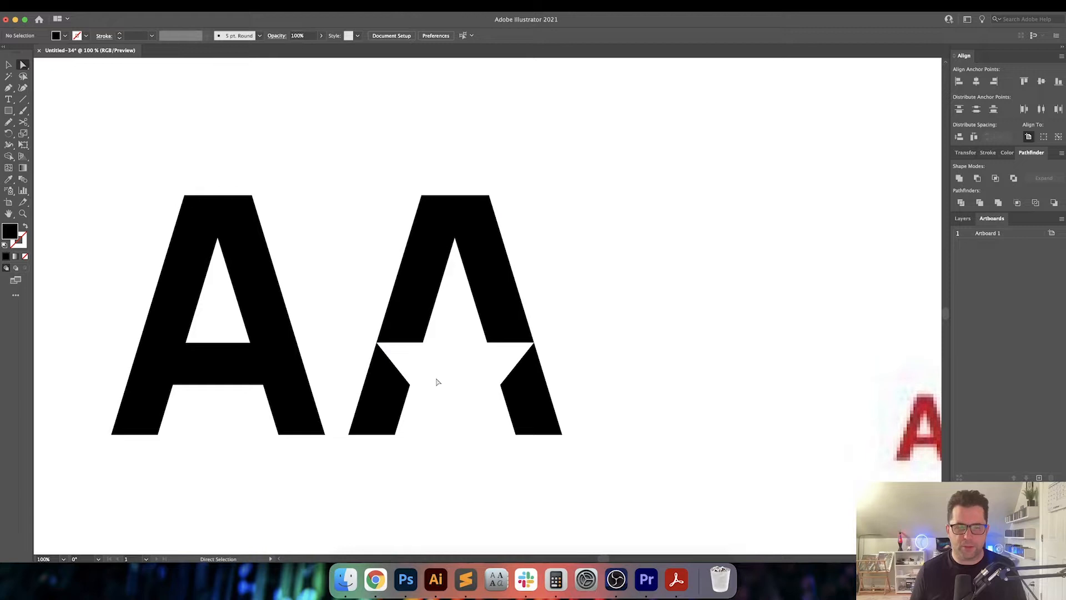
drag(410, 383, 419, 367)
key(super+z)
click(416, 378)
click(403, 389)
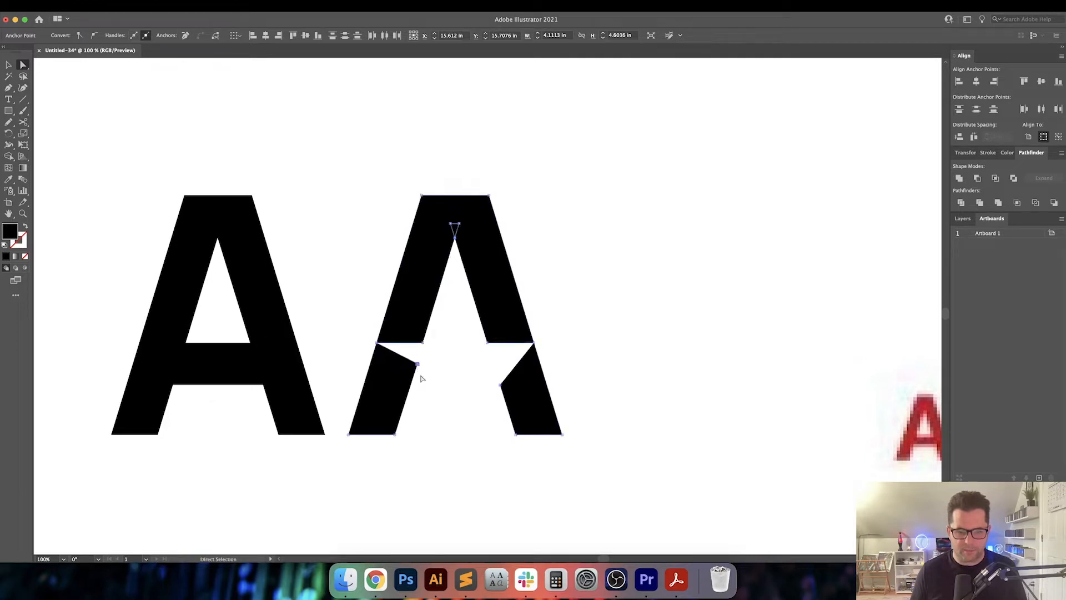
click(481, 390)
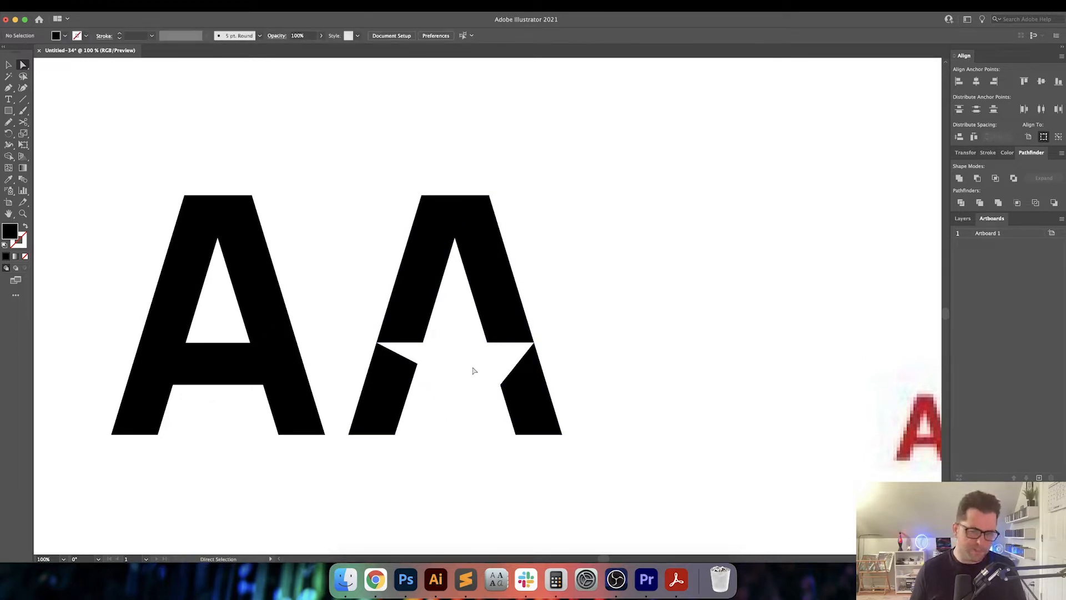
key(super+z)
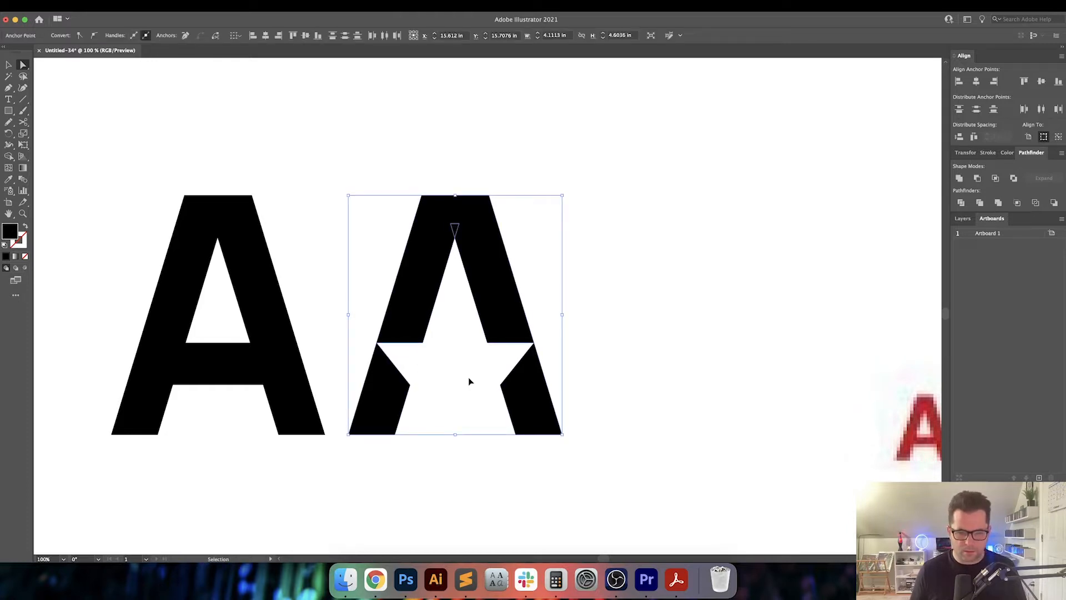
click(469, 380)
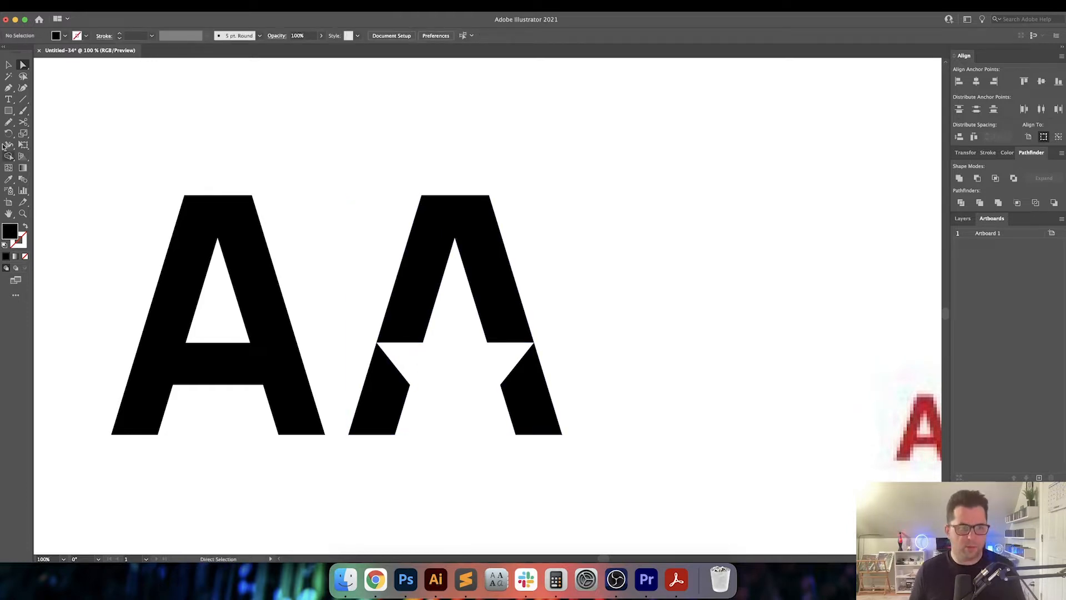
Draw a rectangle centred in the second A's base and reshape it to fill the space between the legs below the star arms
click(8, 110)
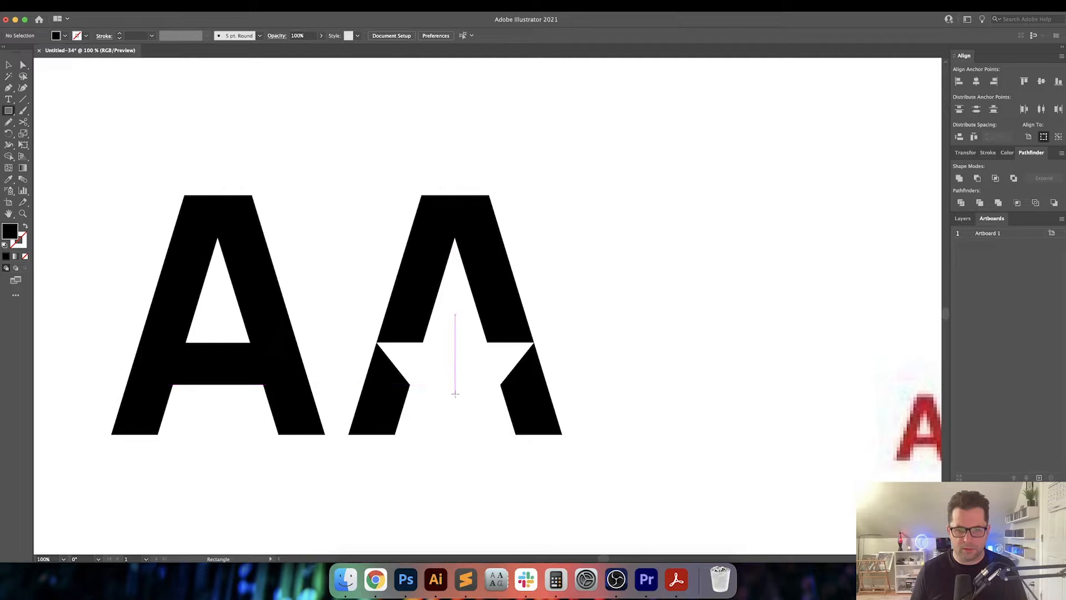
drag(454, 387, 472, 435)
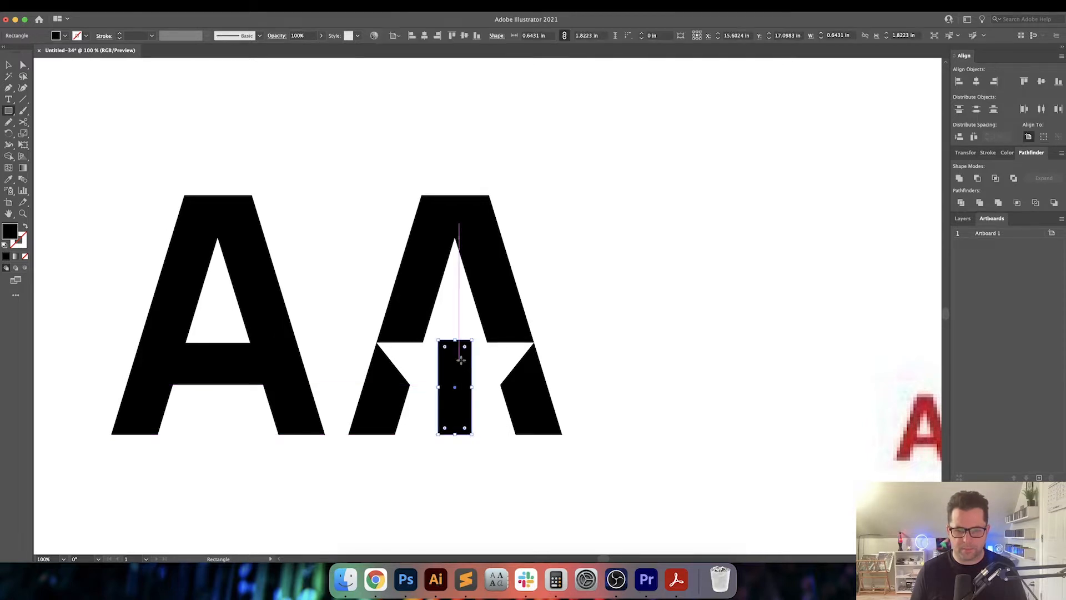
key(v)
drag(455, 343, 533, 411)
click(590, 392)
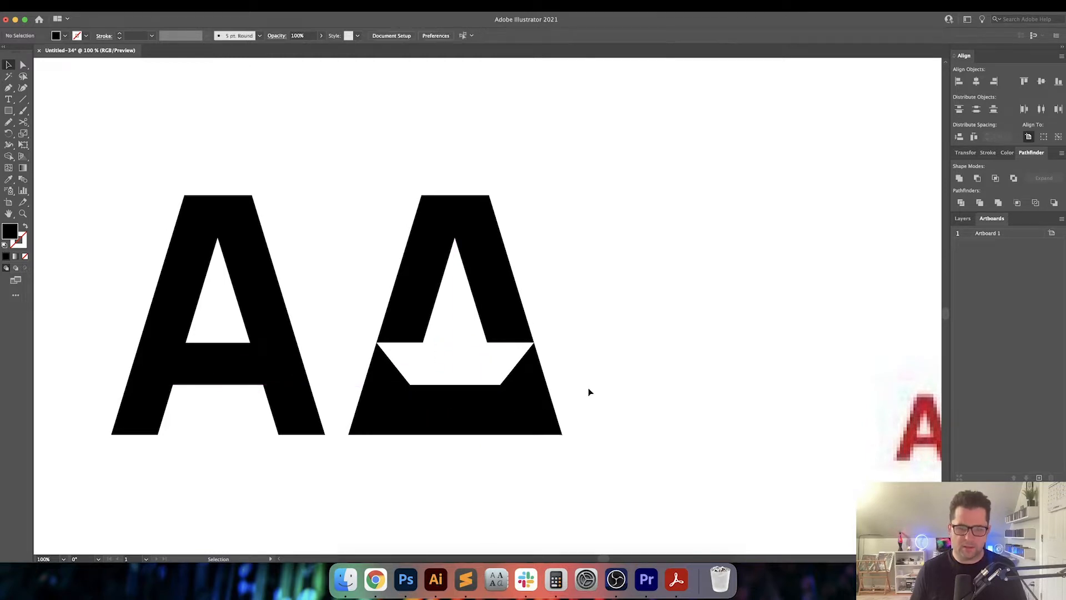
scroll(580, 393, right, 2)
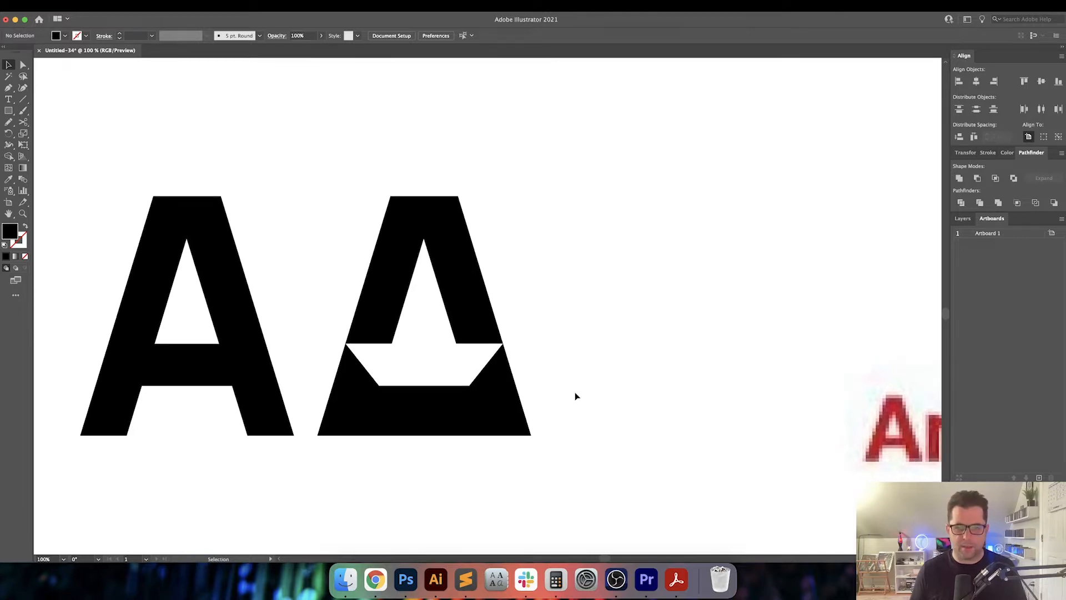
scroll(598, 400, right, 1)
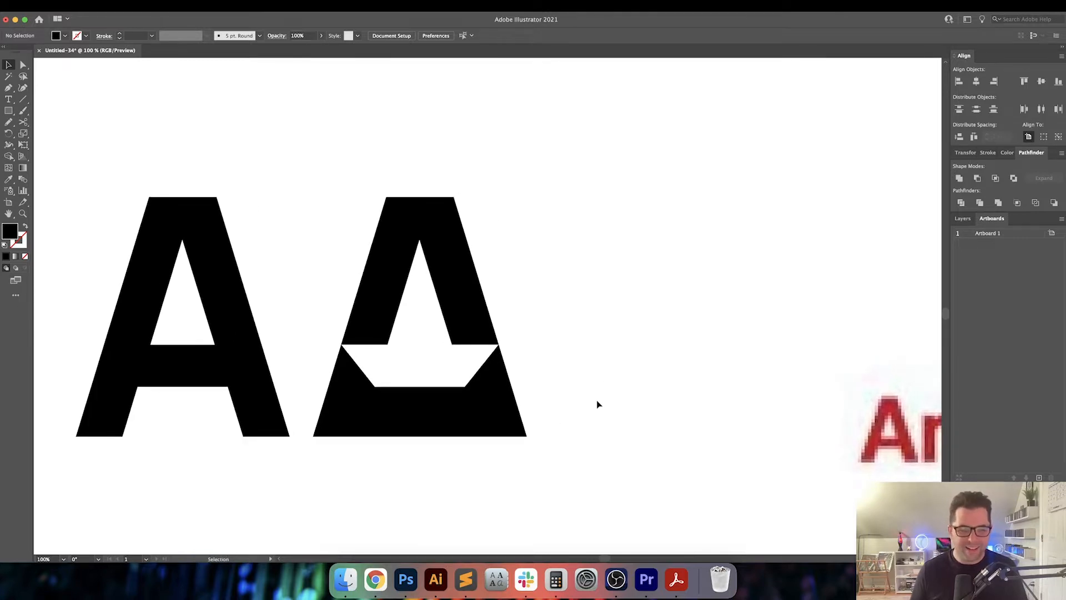
Delete the rectangle filling the base of the second A to reopen the star cutout
key(a)
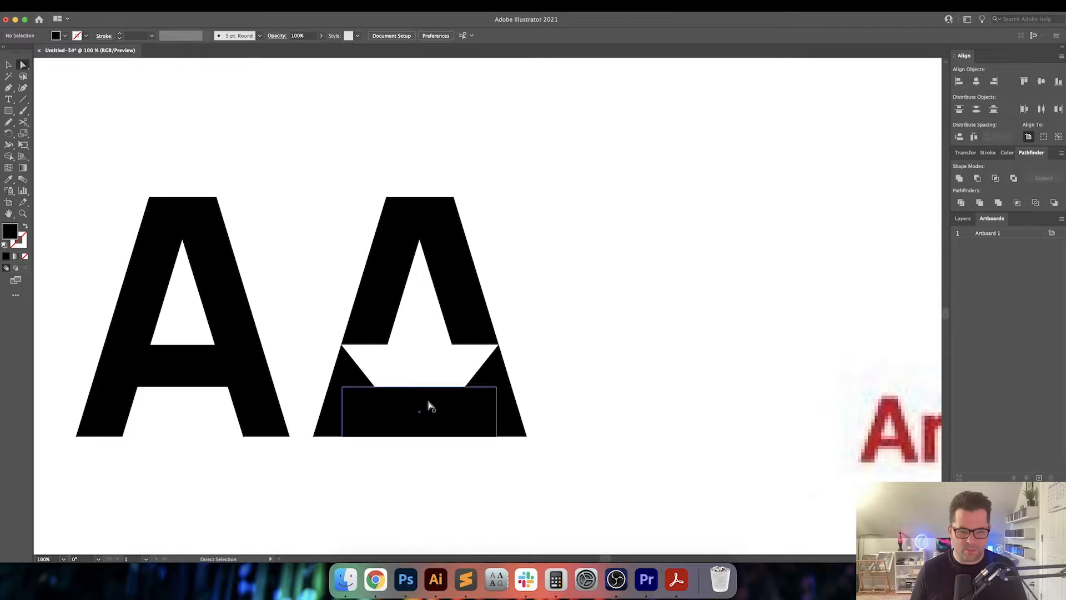
key(v)
drag(601, 364, 642, 369)
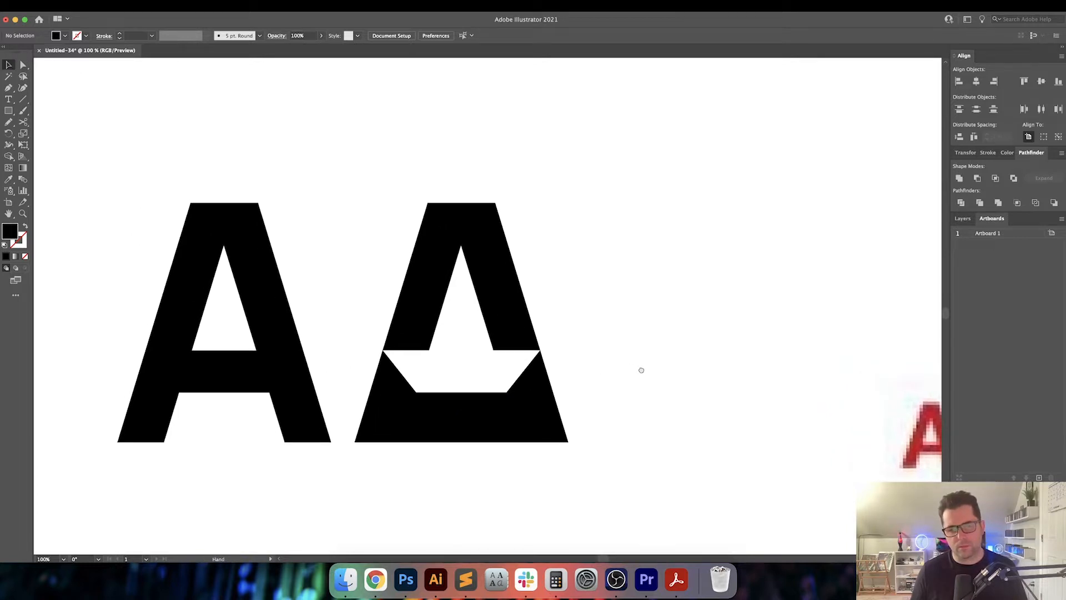
scroll(643, 375, down, 1)
click(521, 408)
key(Delete)
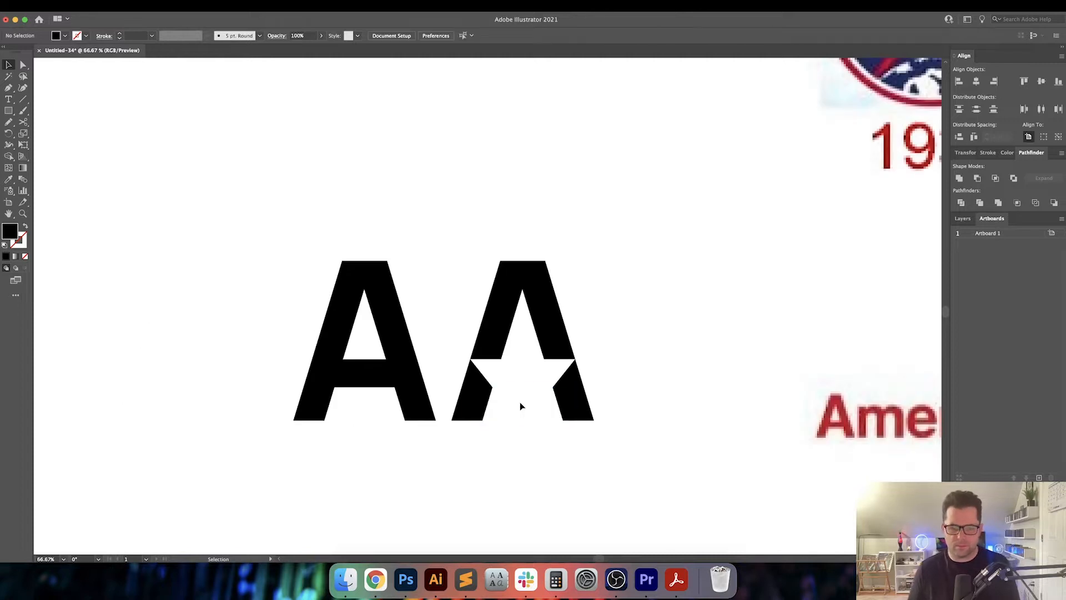
drag(652, 378, 516, 317)
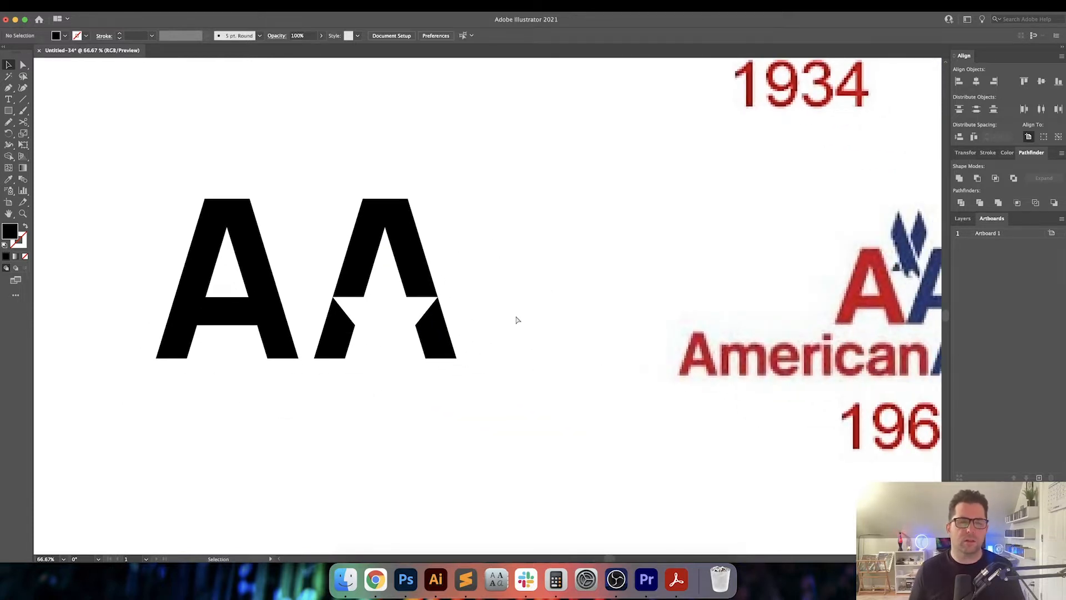
Undo the star reshaping on the second A back to the rectangular gap across its legs
key(super+z)
key(super+z)
key(super+z)
key(super+z)
key(super+z)
key(super+z)
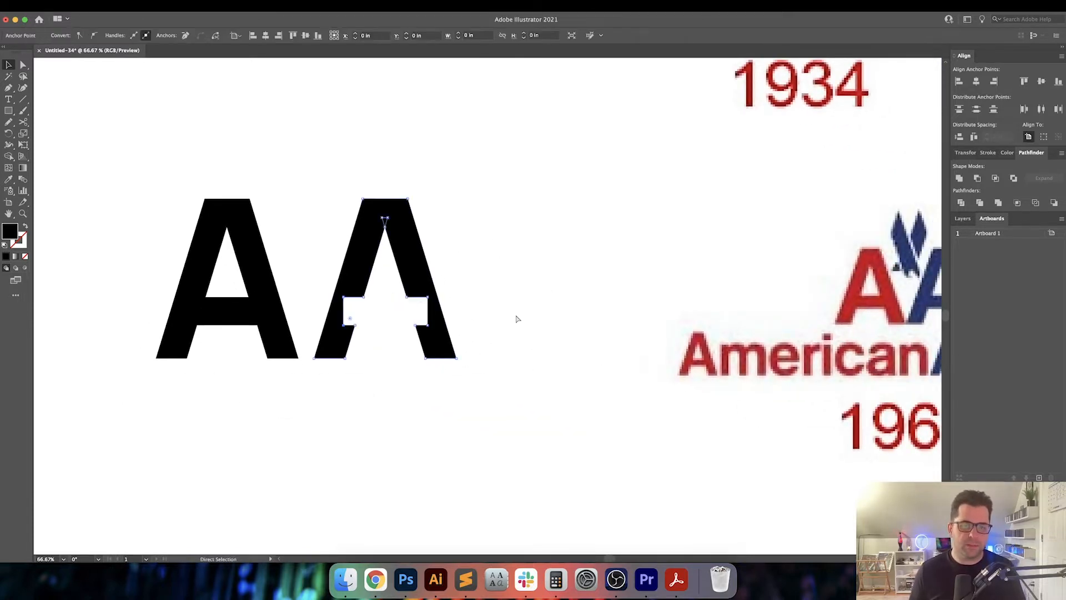
key(super+z)
key(super+z)
key(super+z)
key(super+z)
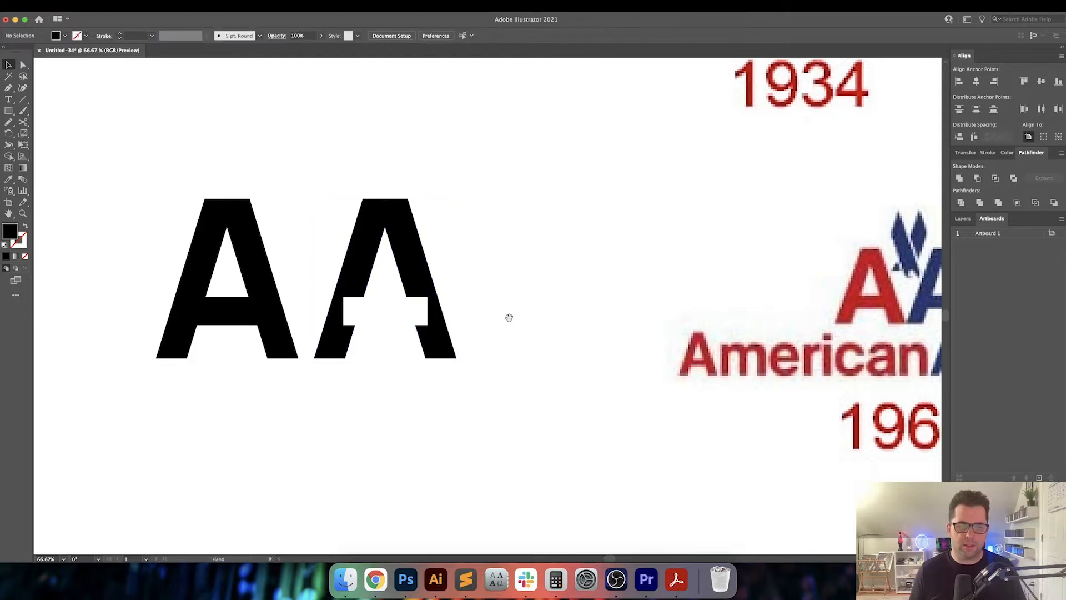
Extend both ends of the rectangular gap in the second A horizontally past the letter's outer edges
scroll(418, 316, up, 2)
key(a)
click(458, 281)
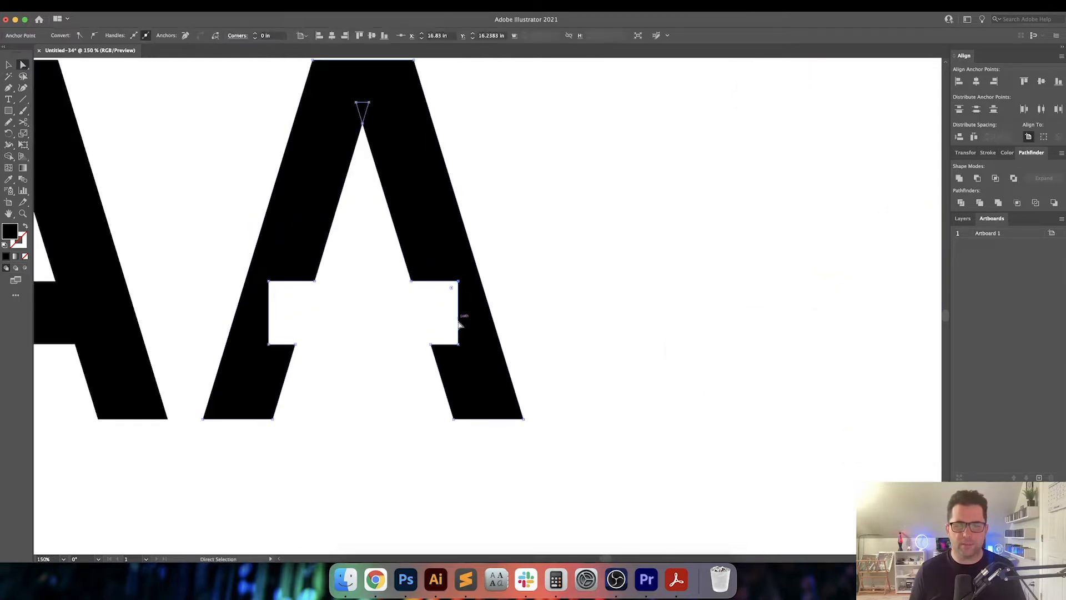
shift+click(458, 344)
drag(458, 344, 524, 344)
click(538, 323)
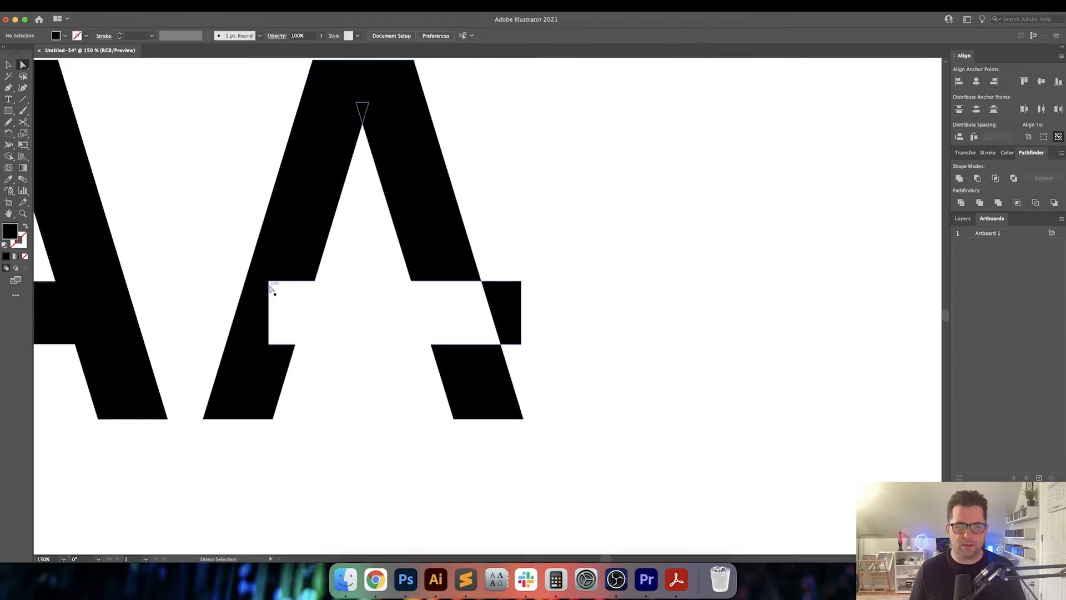
click(269, 282)
shift+click(270, 344)
drag(270, 345, 211, 343)
click(210, 229)
Divide the second A's overlapping shapes and delete the two black slivers sticking out beyond its legs
key(v)
drag(210, 229, 528, 372)
key(super+minus)
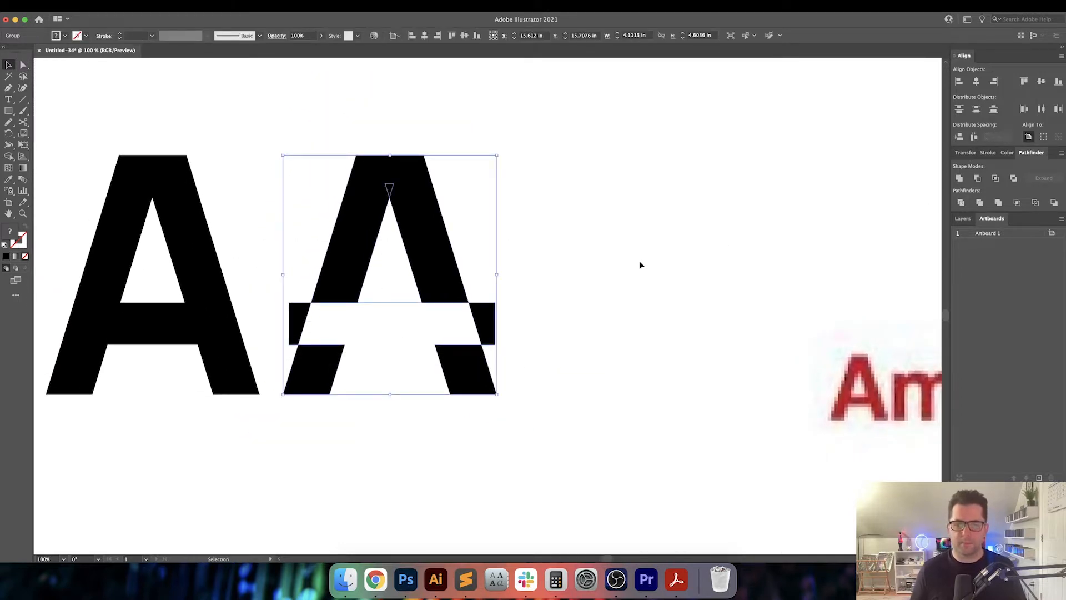
click(640, 265)
key(a)
click(491, 321)
key(Delete)
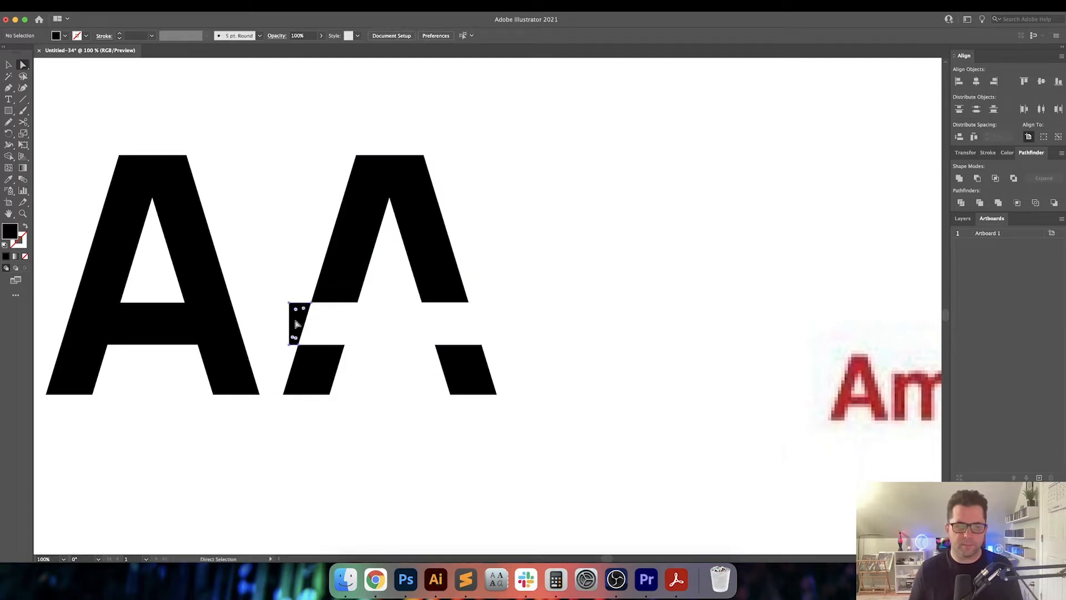
key(Delete)
key(v)
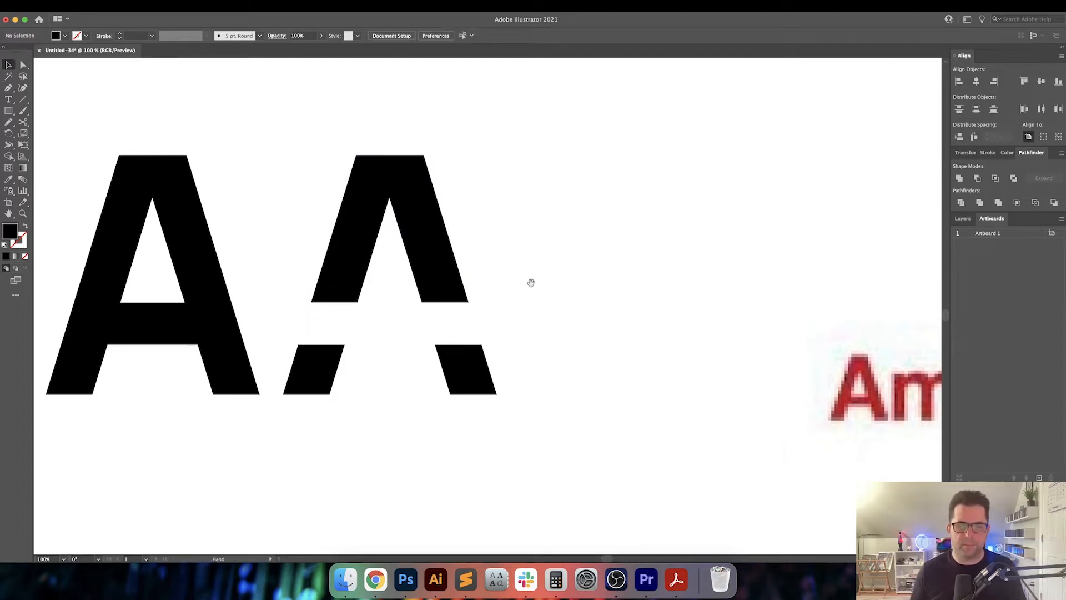
Delete the uncut first A and place a duplicate of the cut A beside the original with their inner feet overlapping
drag(531, 283, 579, 294)
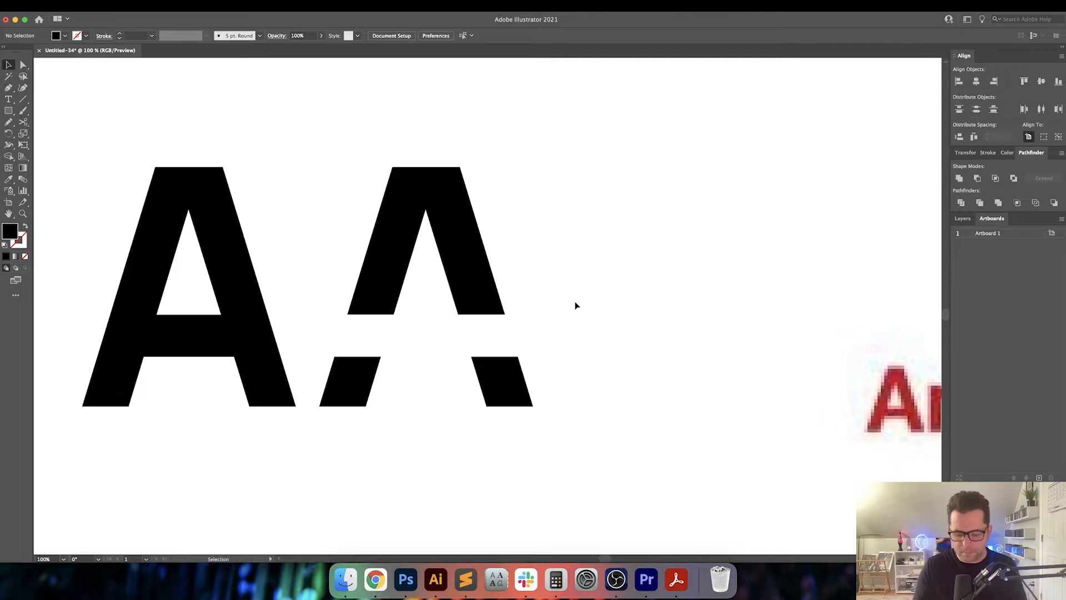
key(super+minus)
drag(247, 339, 329, 313)
key(Delete)
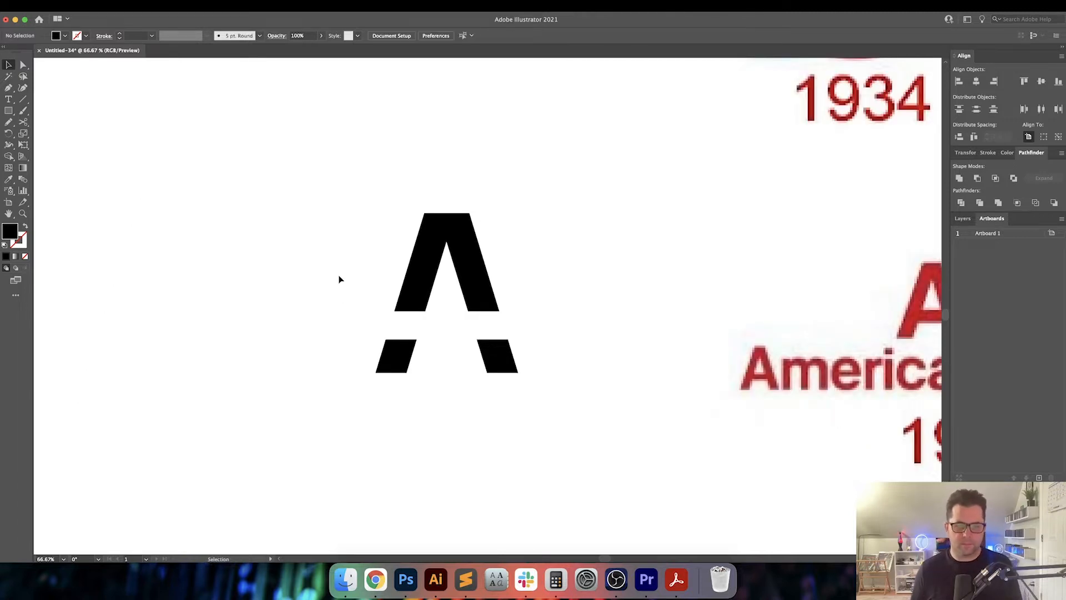
drag(483, 274, 412, 272)
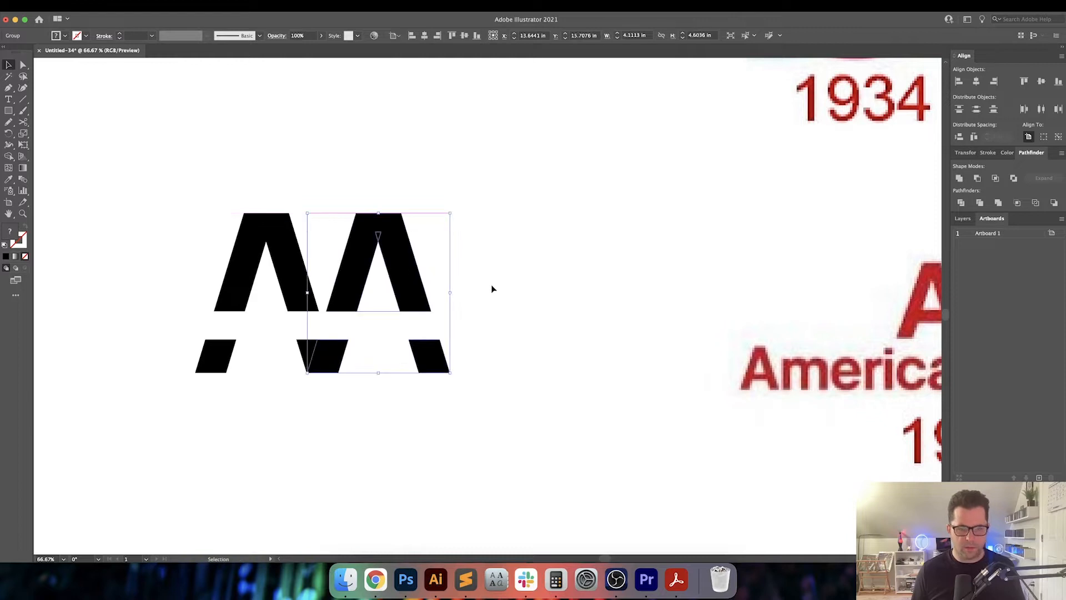
click(480, 309)
drag(486, 304, 533, 309)
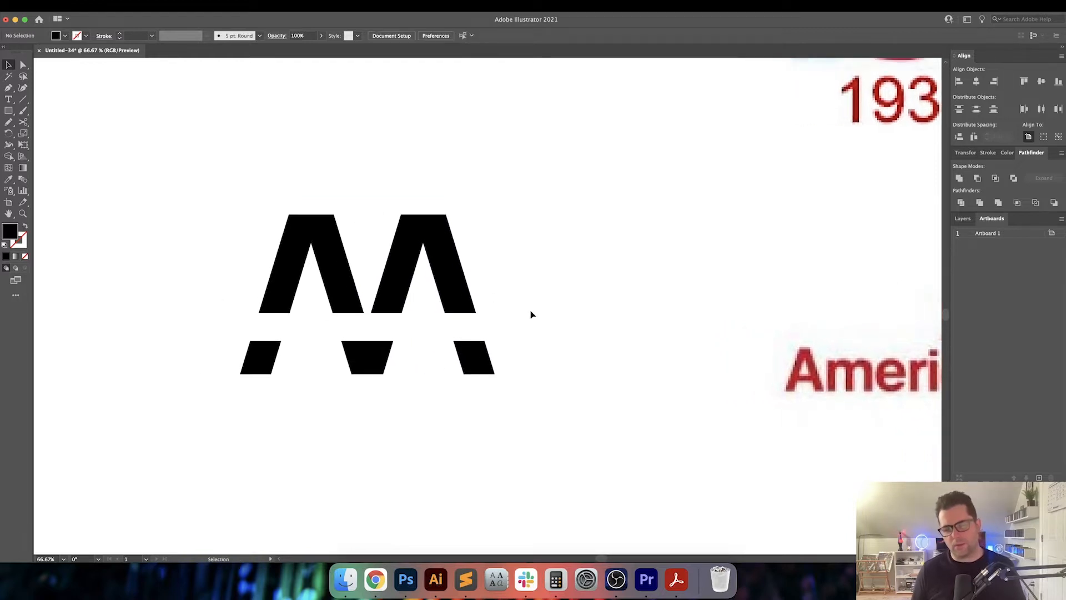
Fill the second A with the blue sampled from the blue colour swatch
click(433, 239)
key(super+minus)
key(super+minus)
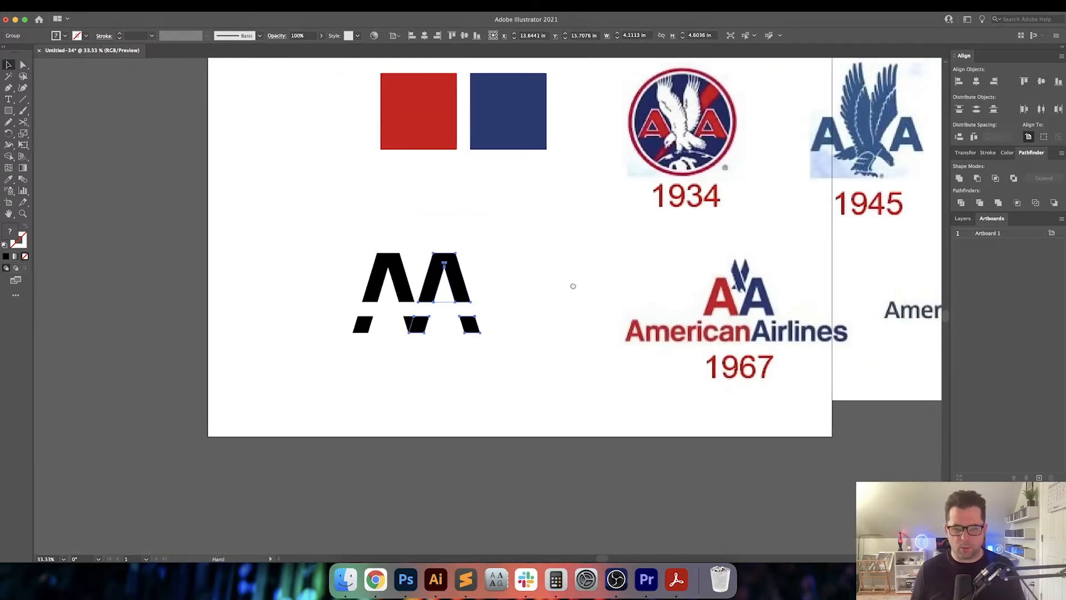
key(i)
click(496, 117)
key(v)
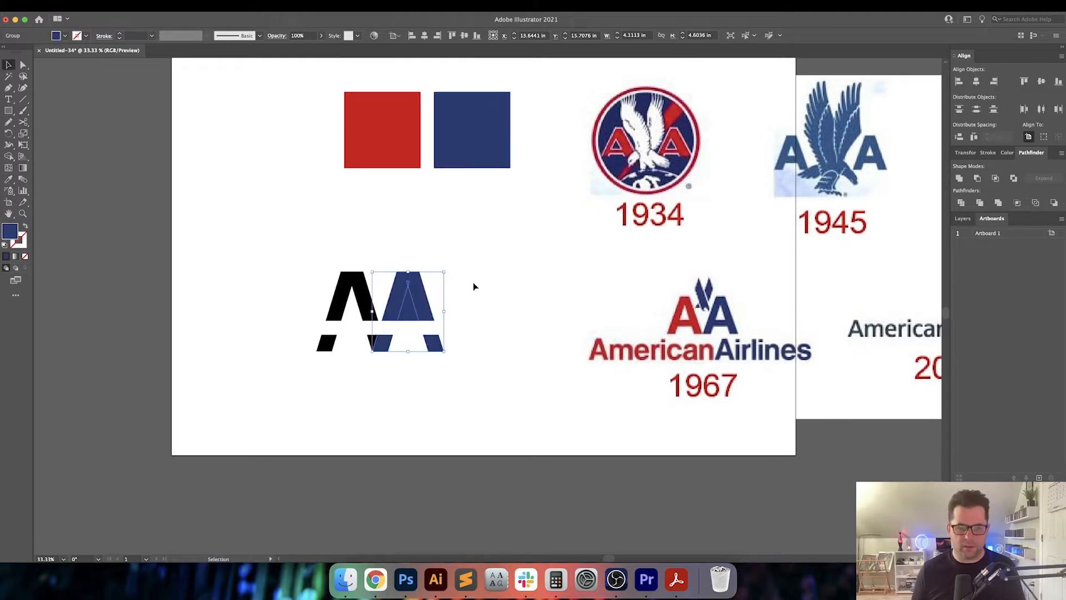
click(473, 284)
Fill the first A with the red sampled from the red colour swatch
click(364, 297)
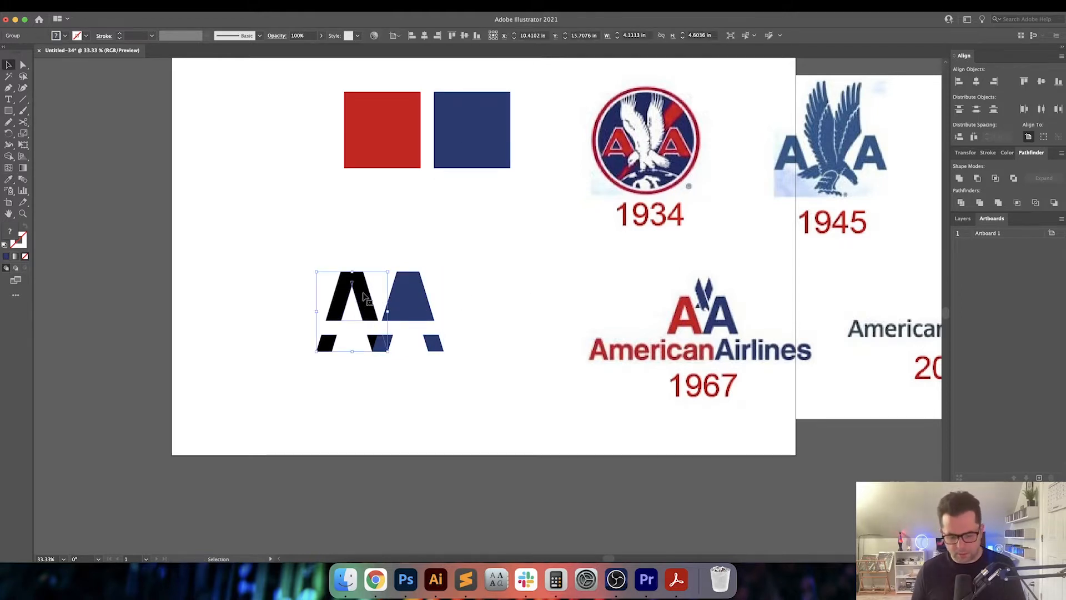
key(i)
click(395, 133)
key(v)
click(445, 276)
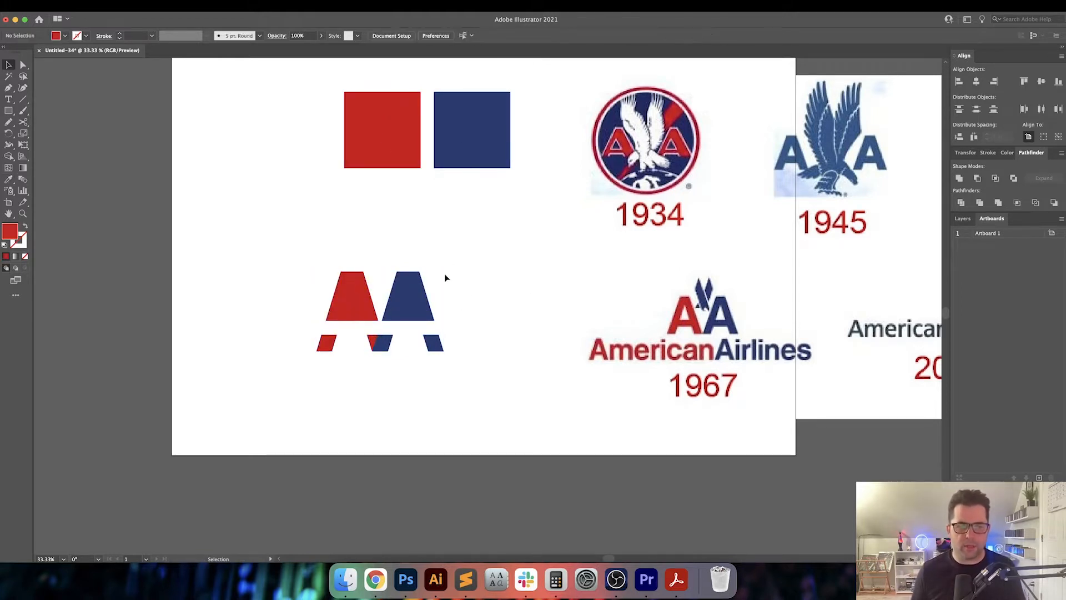
Delete the filled inner triangles from the blue A and the red A to reopen their counters
key(super+plus)
key(super+plus)
drag(415, 295, 451, 283)
key(a)
click(433, 323)
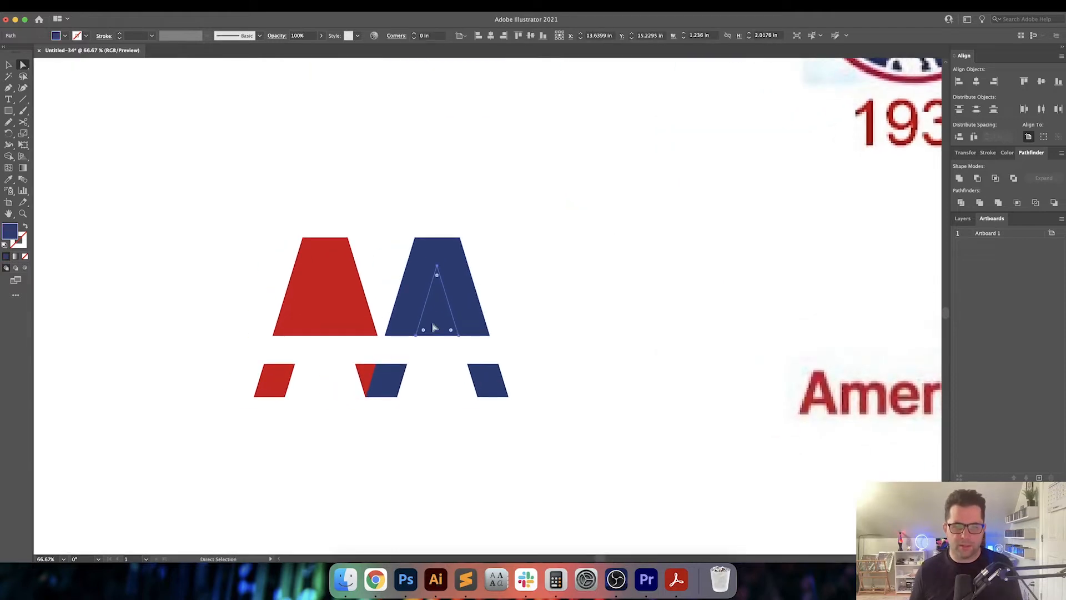
key(Delete)
click(325, 323)
key(Delete)
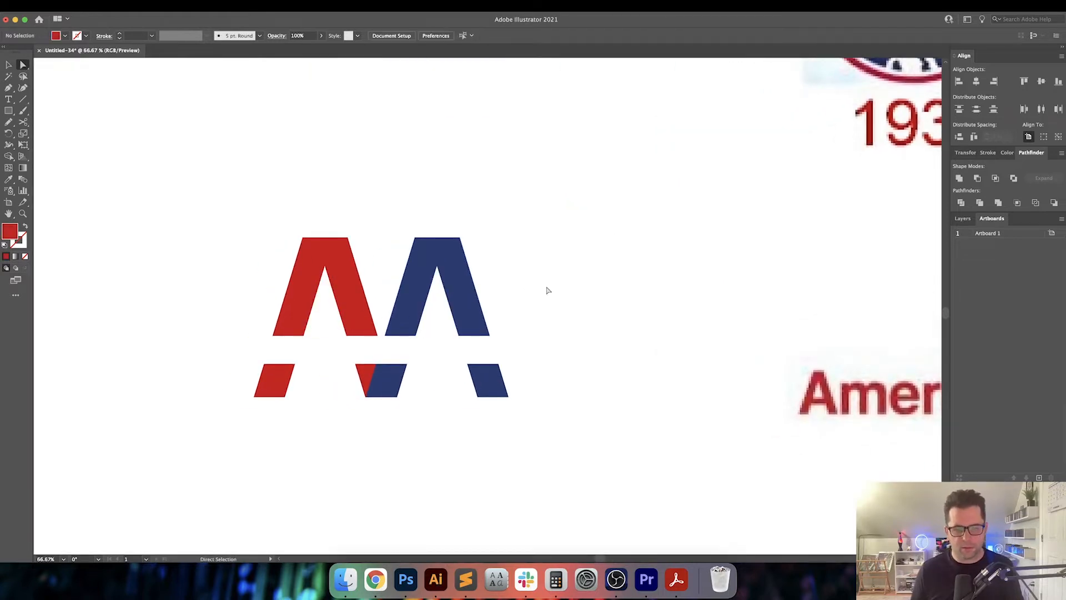
key(v)
drag(575, 289, 599, 287)
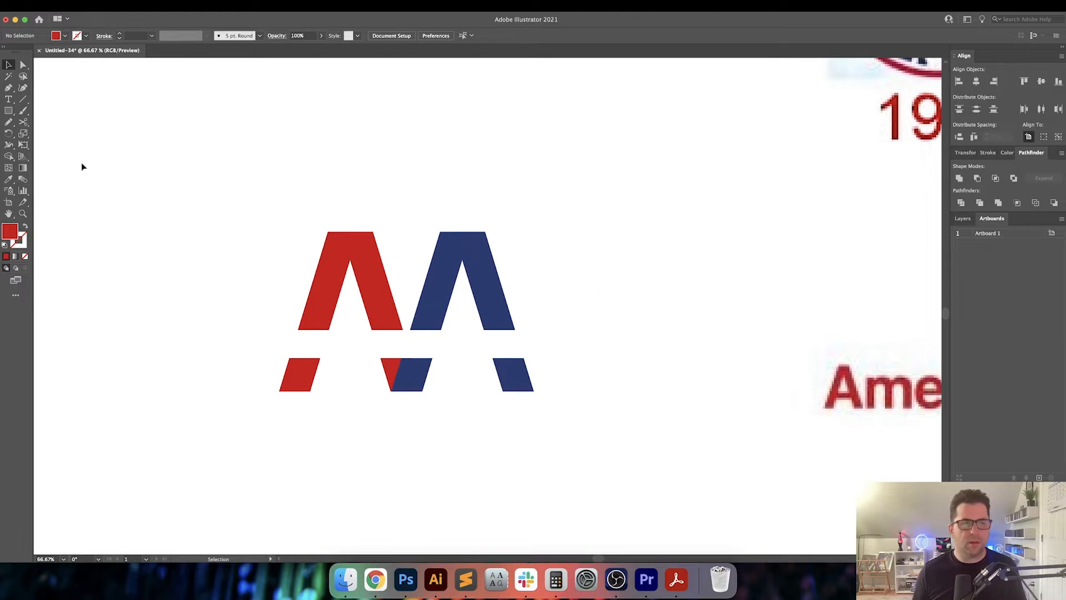
Draw a horizontal red line across the upper parts of both As and set its stroke to 30 pt
click(8, 89)
key(shift+x)
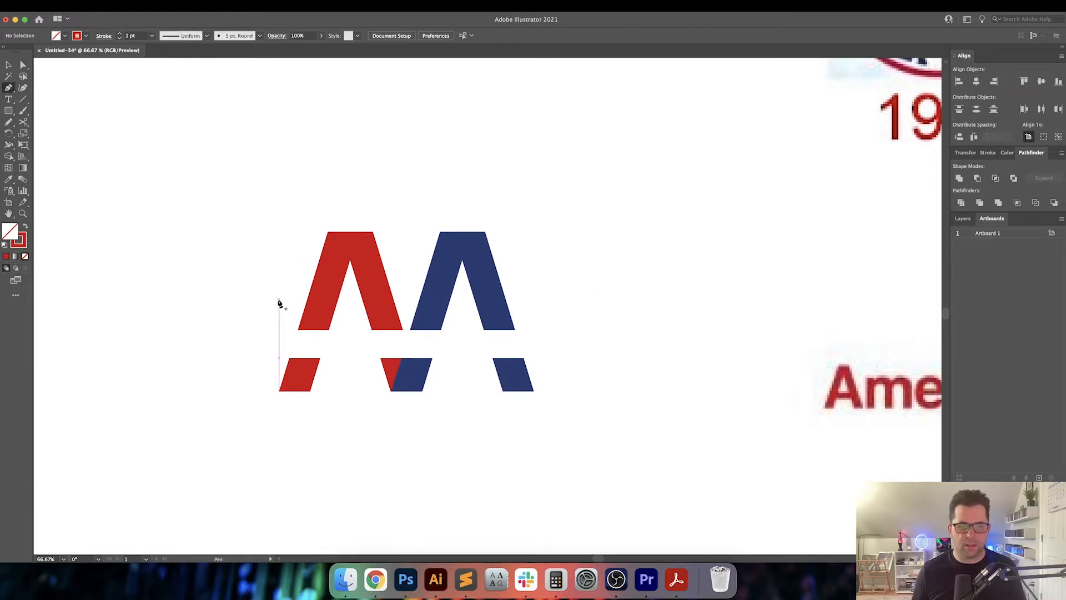
click(280, 300)
shift+click(569, 299)
key(v)
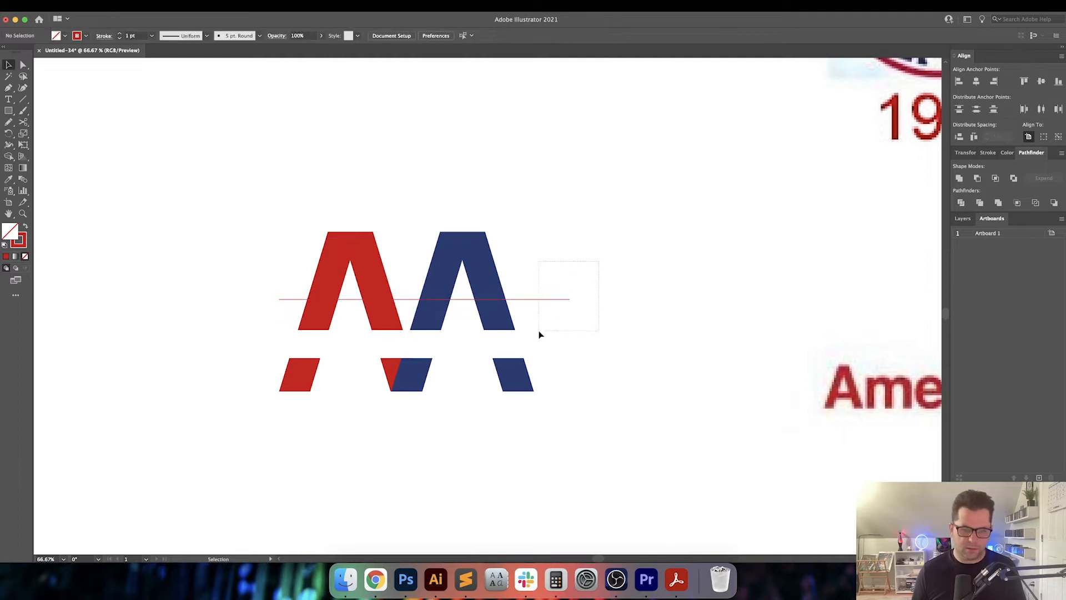
drag(539, 332, 538, 332)
text(20)
key(Return)
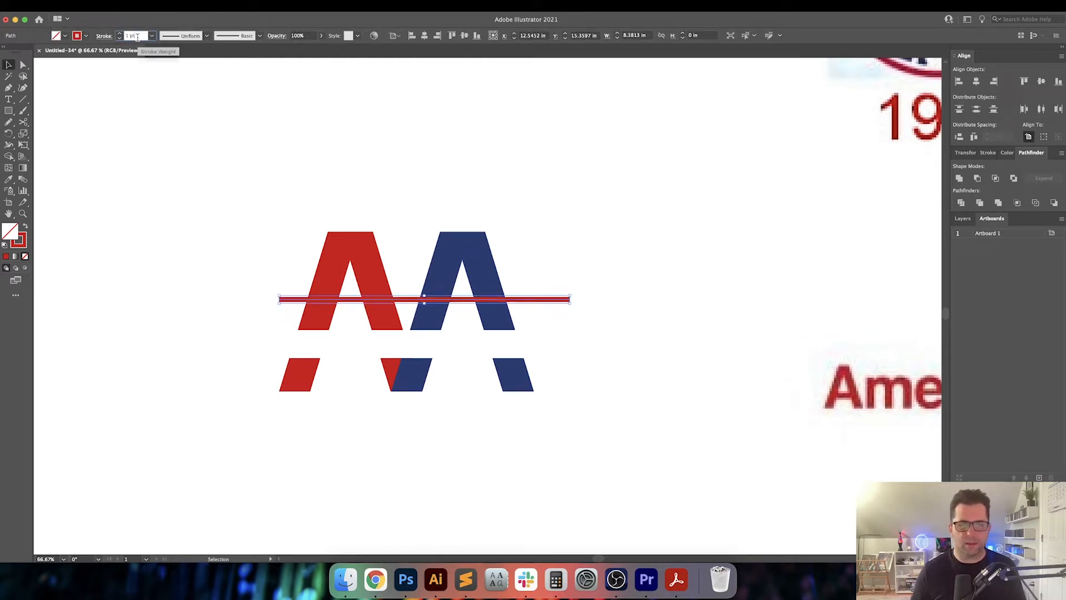
click(459, 327)
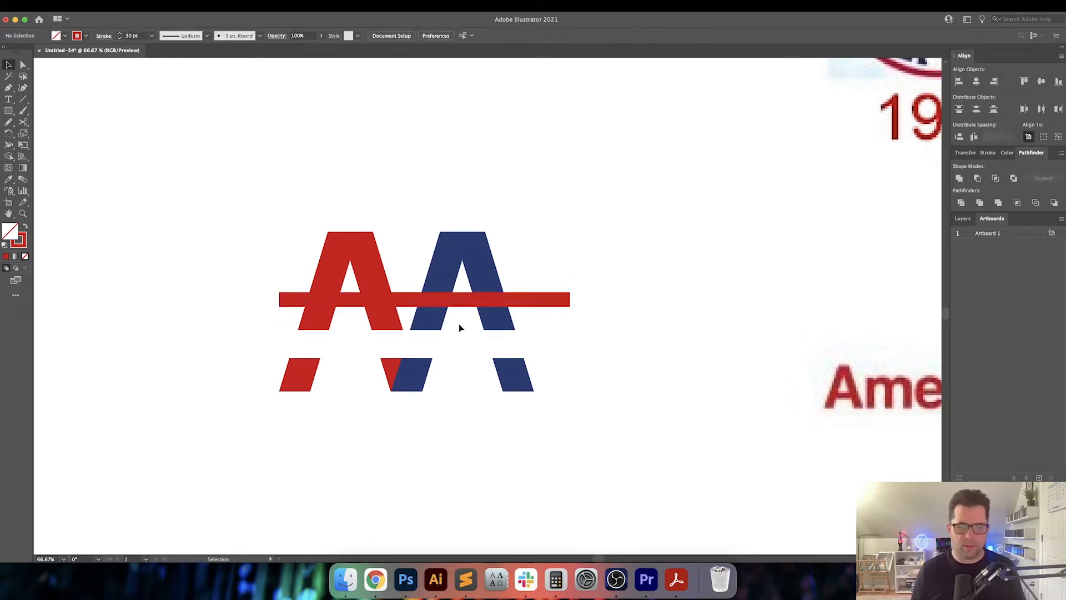
Shift the red stripe slightly to the left across the monogram, and delete it
drag(464, 304, 451, 306)
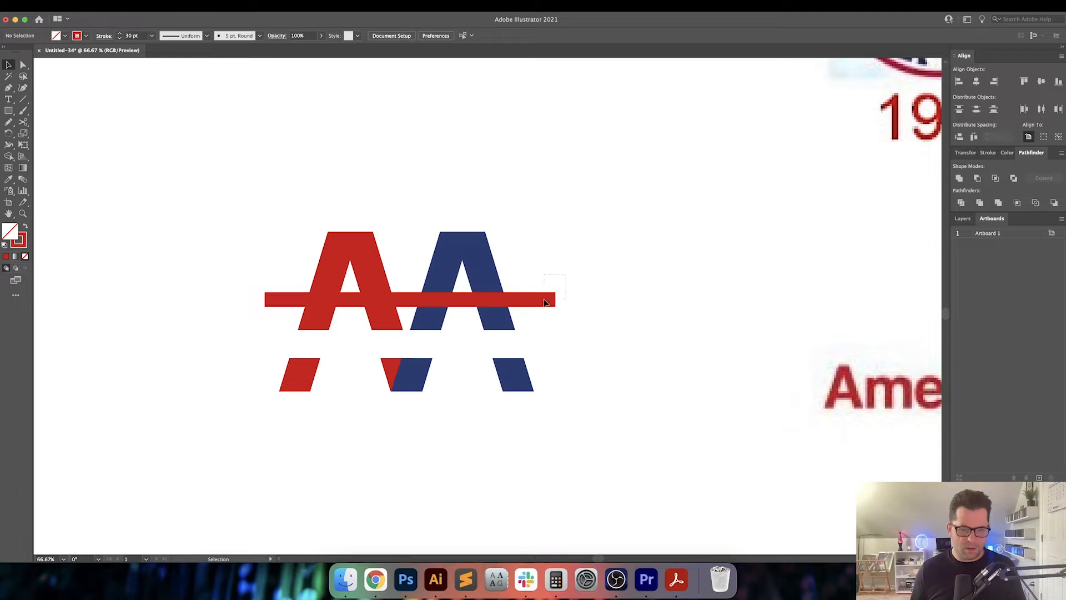
drag(538, 320, 539, 320)
click(593, 322)
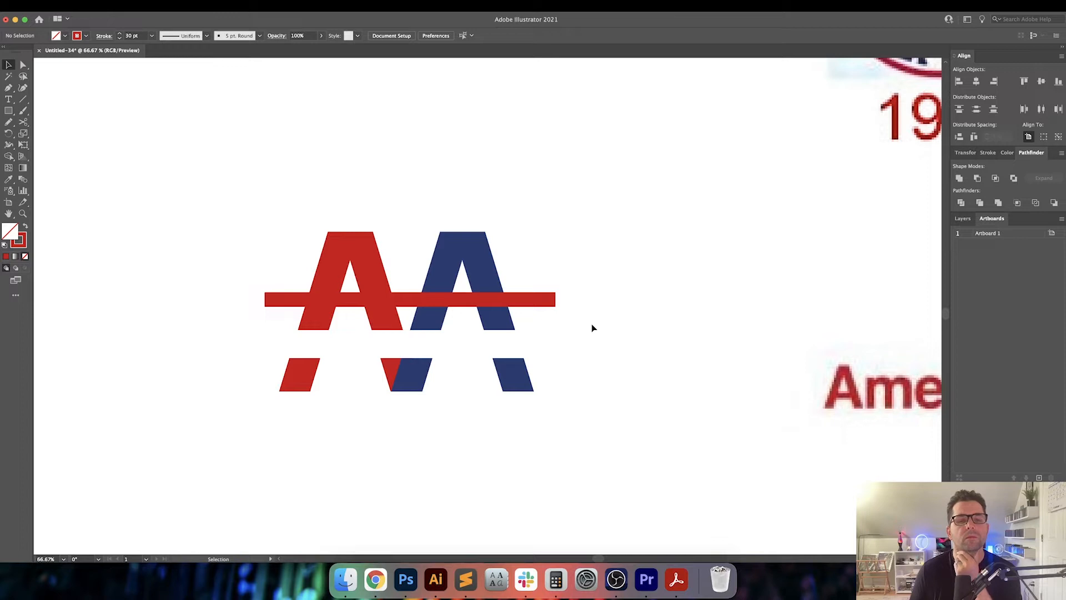
drag(543, 338, 544, 333)
key(Delete)
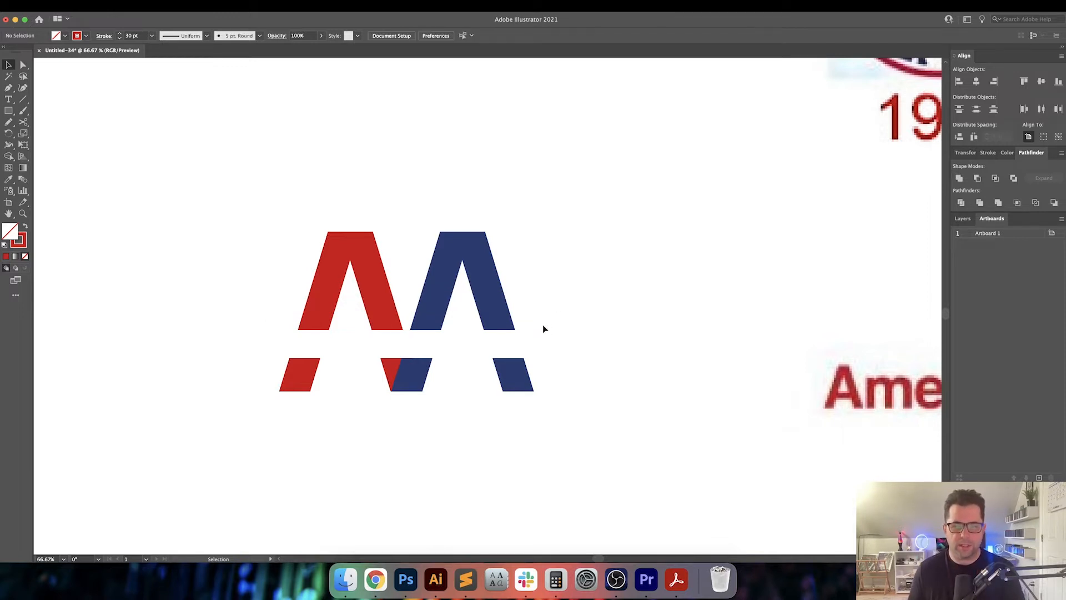
Delete the red and blue cut AA monogram to clear the space below the colour swatches
key(super+minus)
key(super+minus)
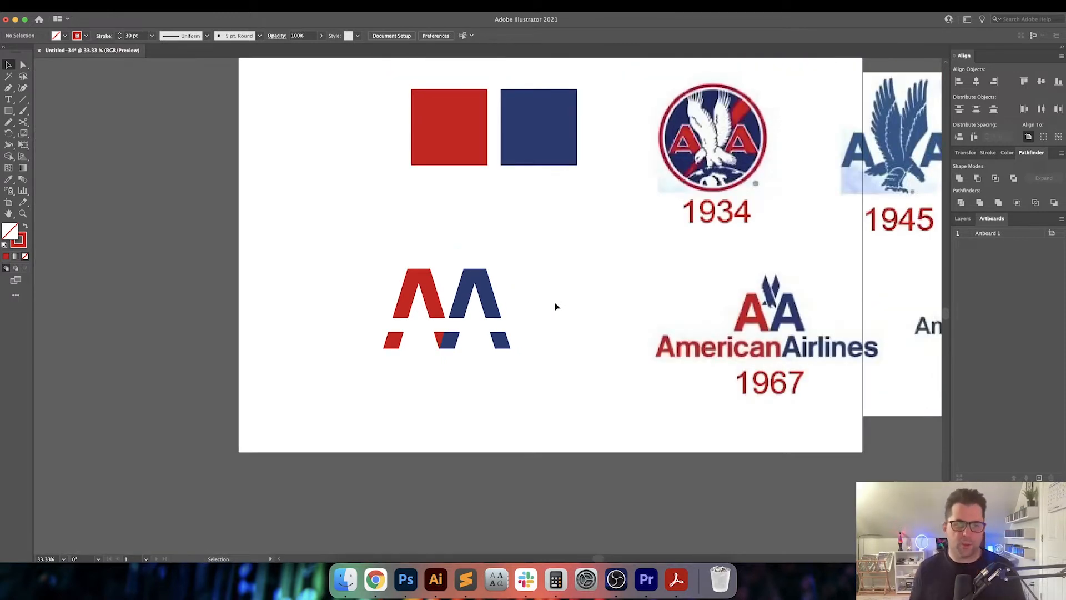
drag(555, 302, 500, 312)
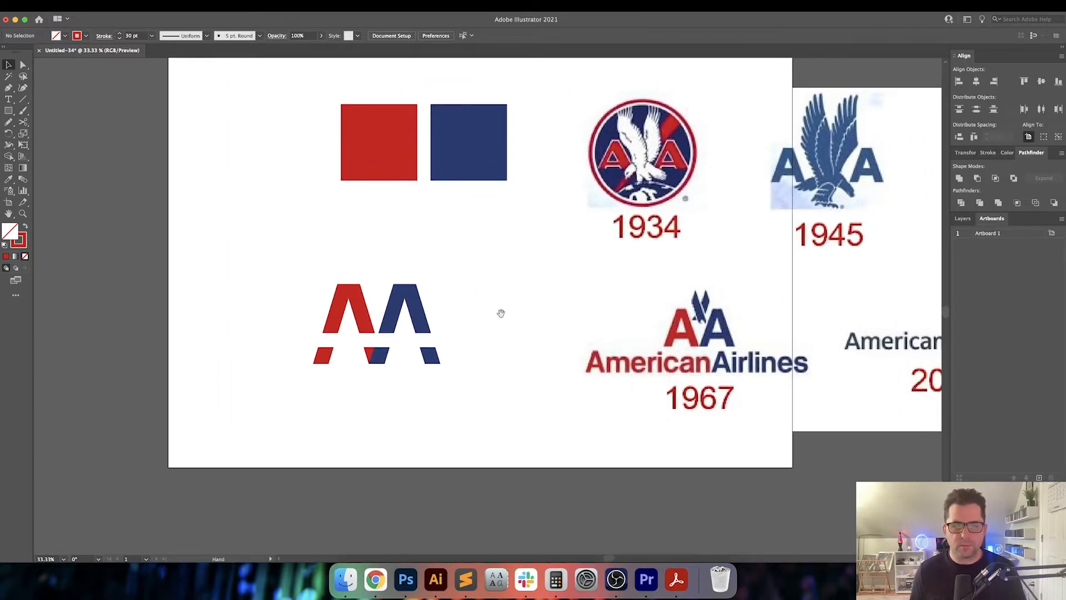
drag(345, 293, 391, 336)
key(backslash)
key(Delete)
mouse_move(347, 259)
mouse_down()
mouse_move(391, 301)
mouse_move(381, 282)
mouse_move(471, 428)
mouse_up()
key(v)
key(Delete)
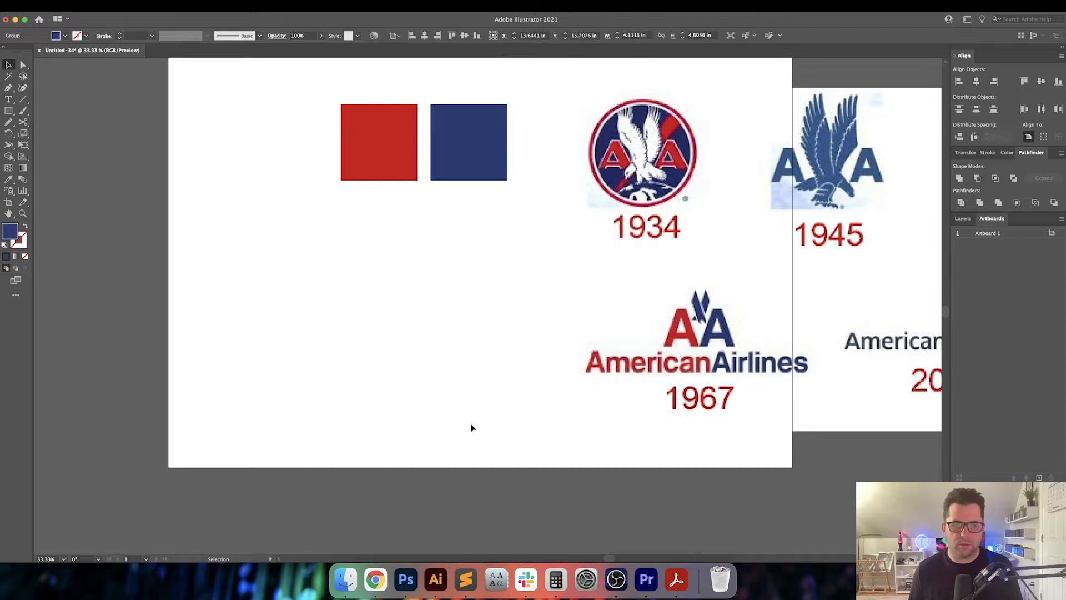
Add the text AA in Manrope ExtraBold below the colour swatches and enlarge it to about 291 pt
key(t)
click(337, 338)
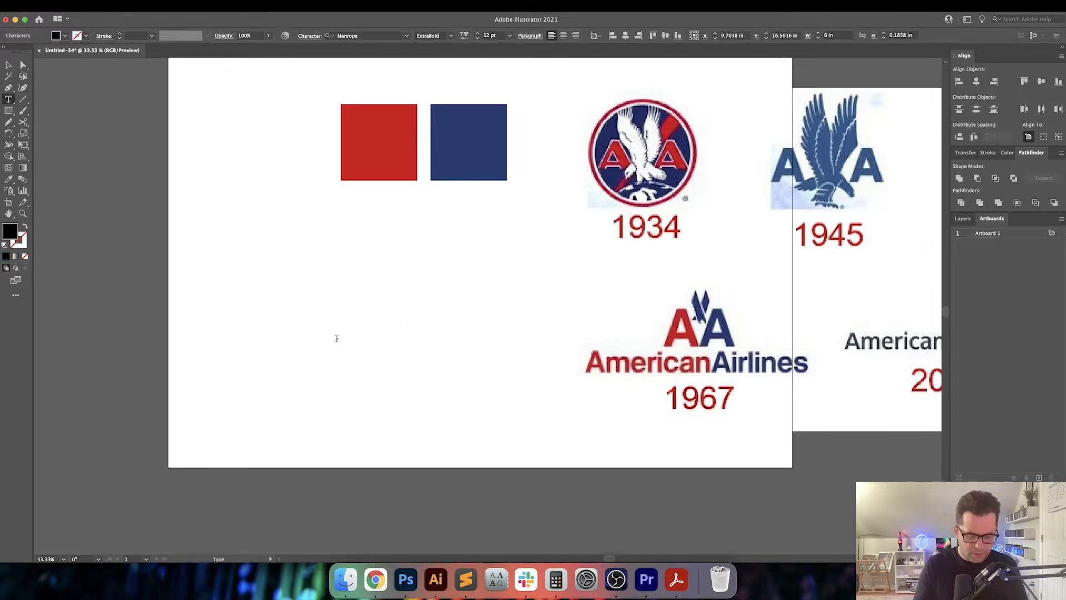
key(Escape)
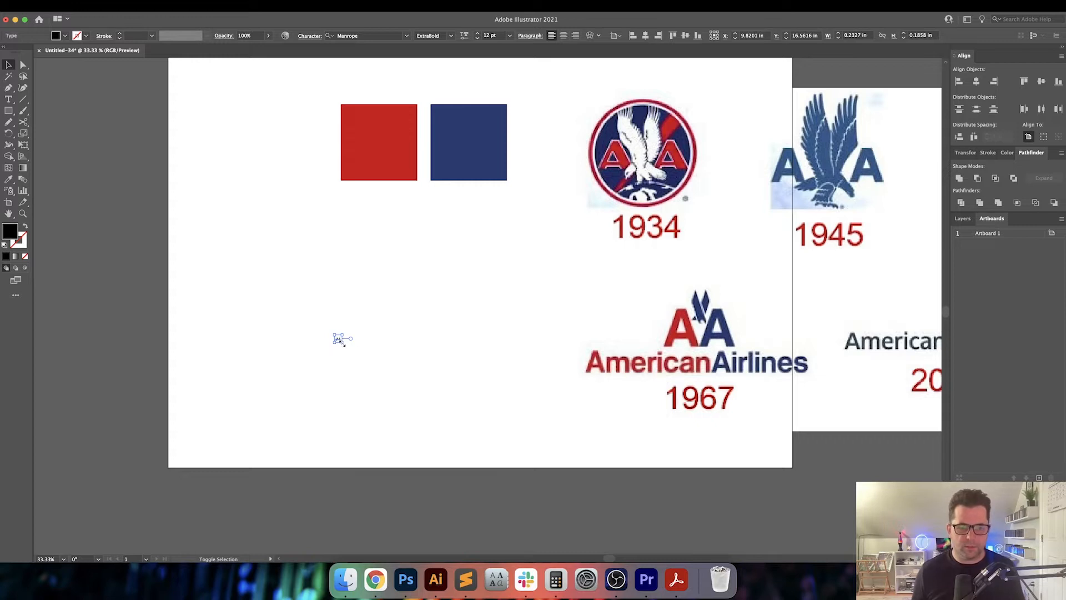
drag(343, 343, 480, 431)
click(397, 340)
click(370, 339)
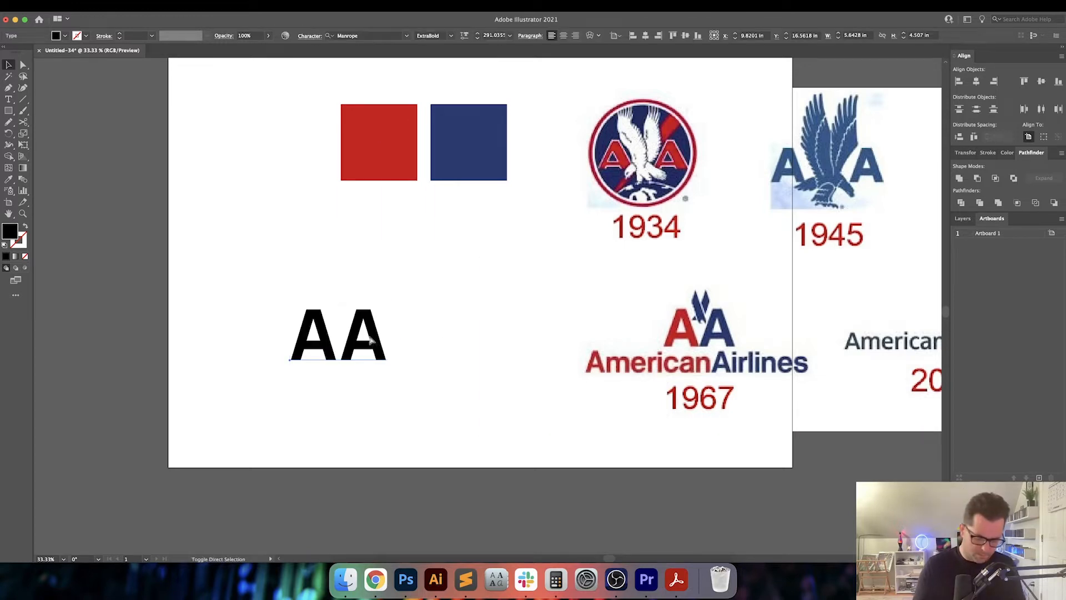
Convert the AA text to outlines and ungroup the two letters
key(super+shift+o)
key(super+shift+g)
super+click(386, 331)
super+click(386, 331)
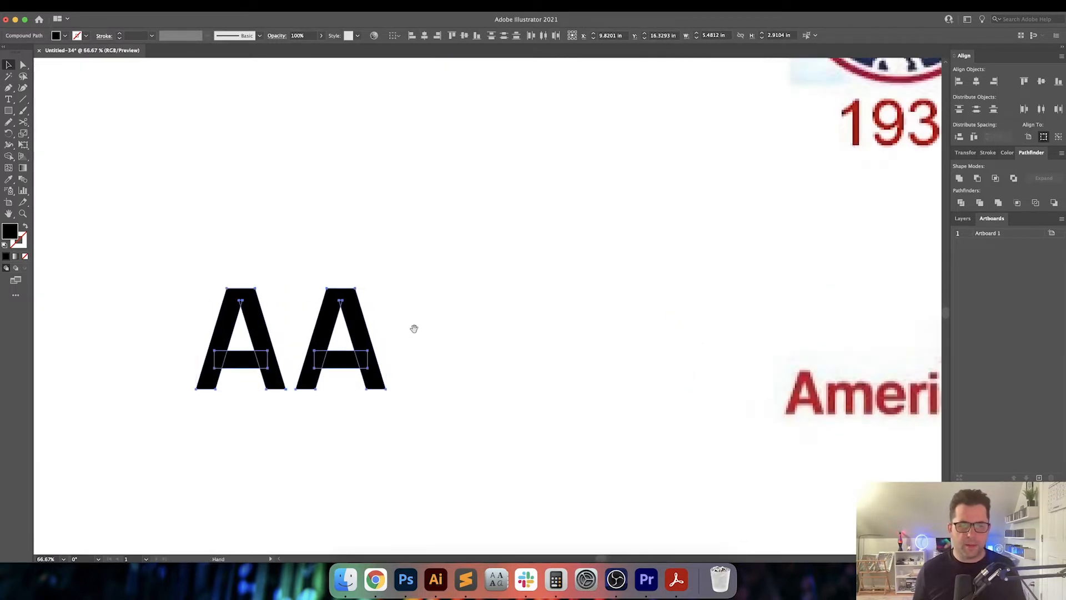
drag(414, 328, 452, 316)
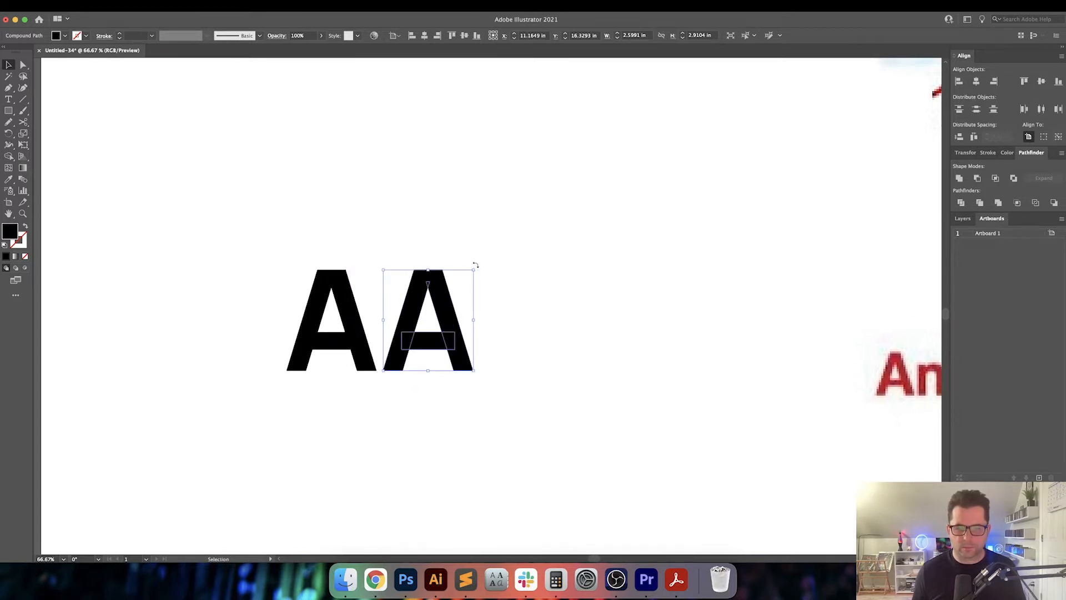
Try rotating the second A 180 degrees so it stands upside down beside the first, and undo the rotation
drag(476, 265, 398, 387)
click(519, 379)
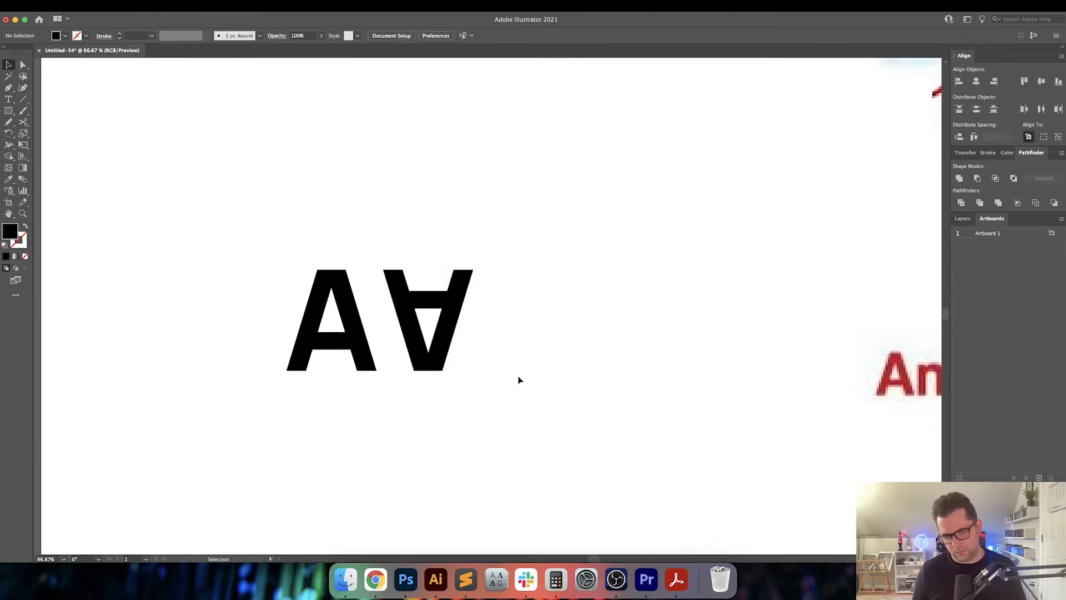
key(super+z)
click(538, 336)
drag(558, 339, 583, 341)
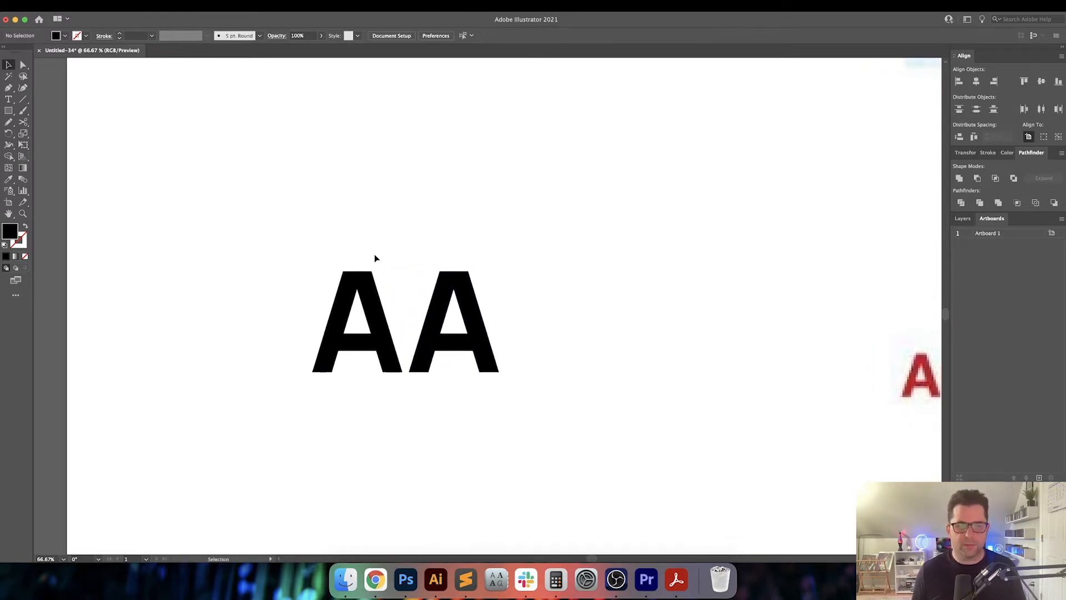
Distribute the two A outlines horizontally with a spacing of 0, using the first A as the key object
drag(500, 382, 500, 383)
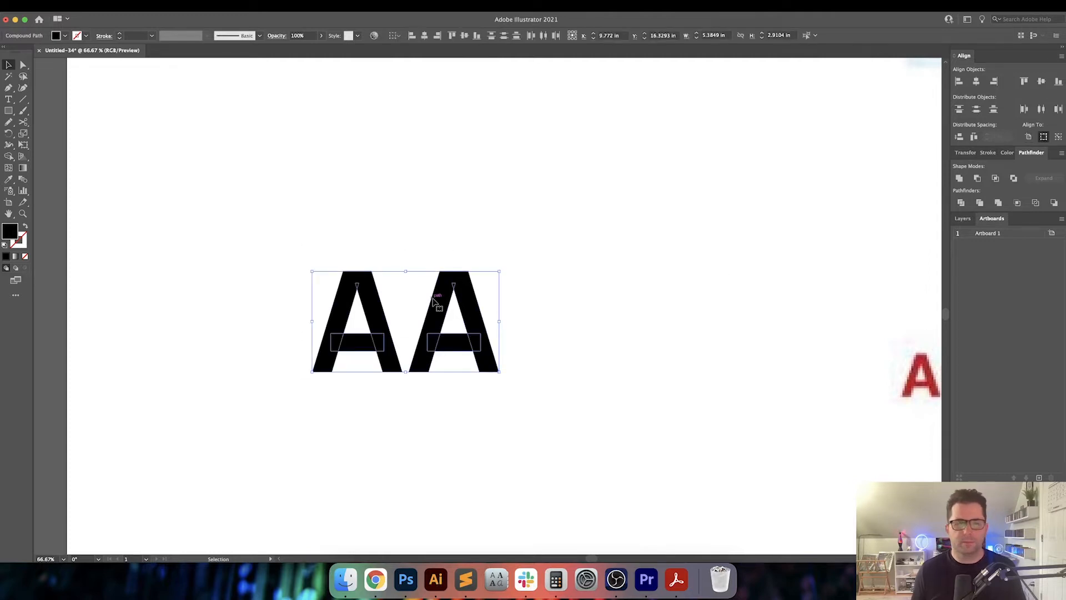
click(389, 321)
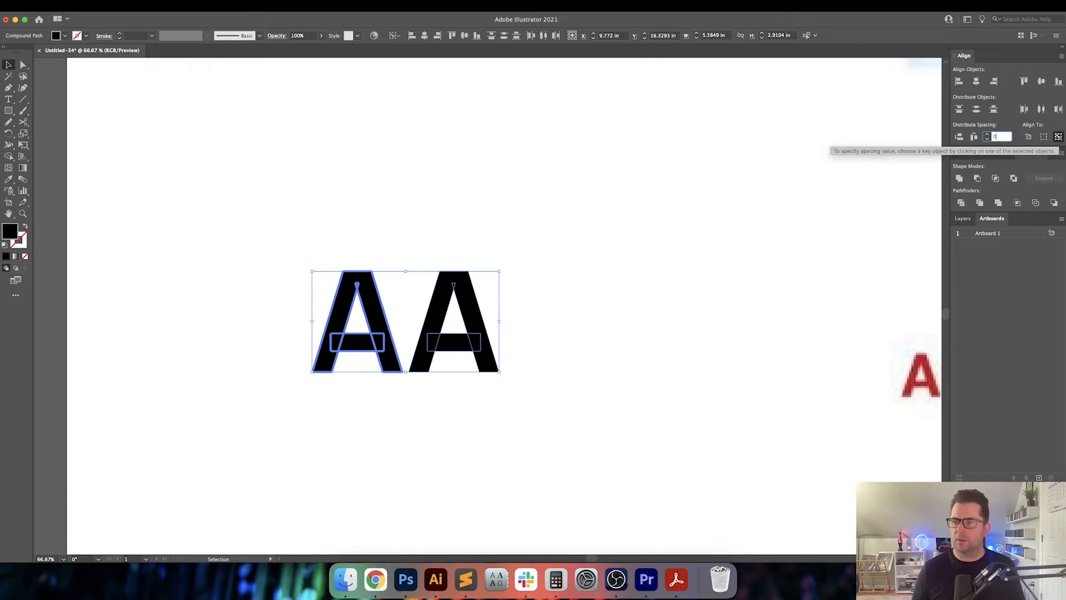
text(0)
click(974, 137)
click(639, 253)
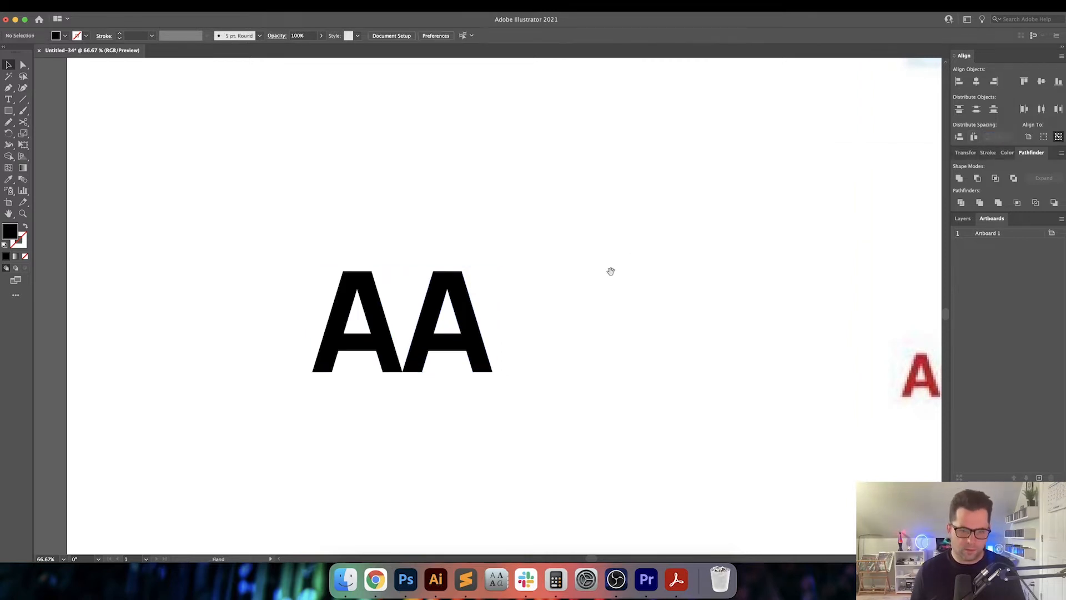
Rotate the first A 90 degrees counter-clockwise and the second A 90 degrees clockwise so their feet face each other
drag(611, 271, 624, 271)
click(384, 282)
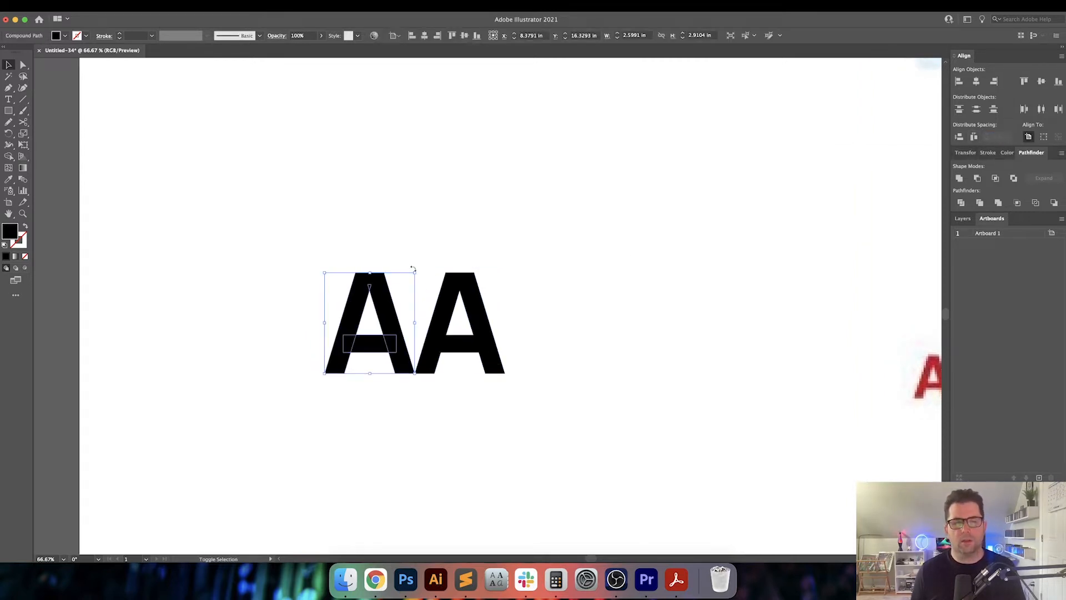
drag(412, 269, 315, 279)
click(479, 276)
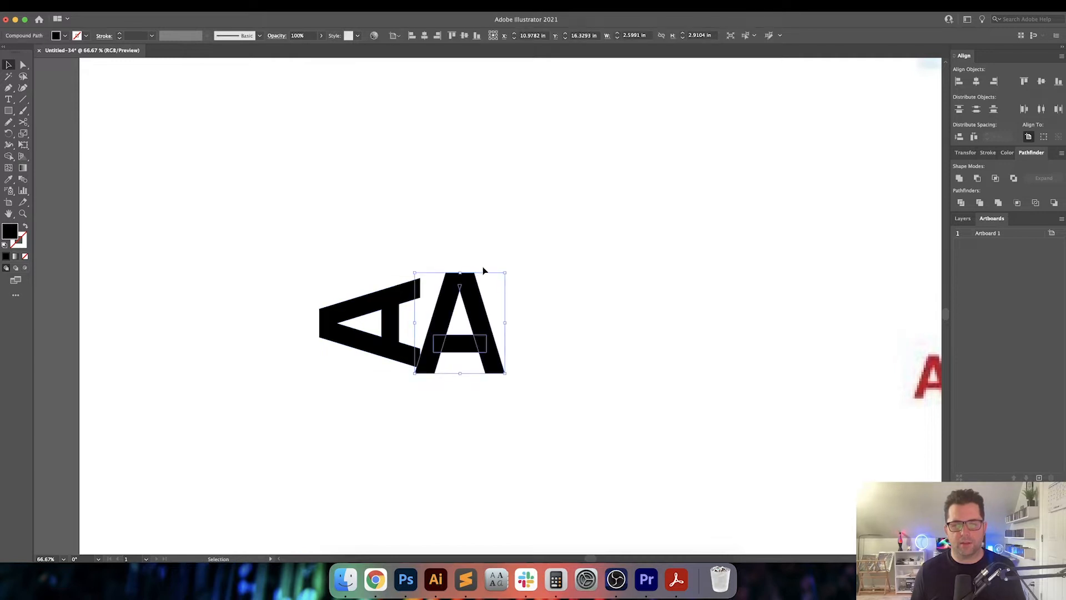
drag(507, 269, 546, 362)
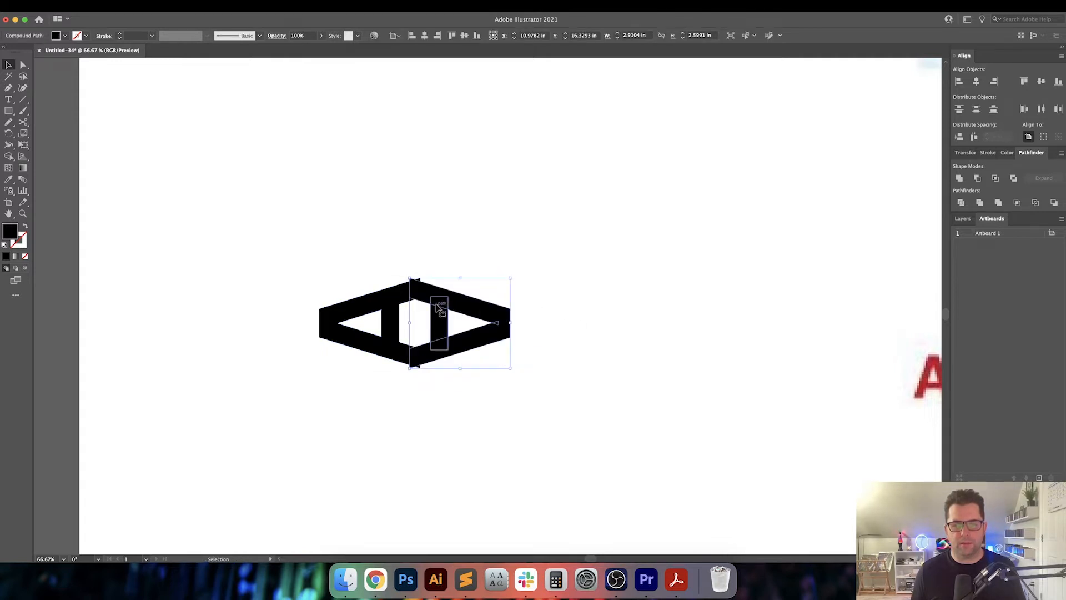
Move the second sideways A away from the first, leaving a gap about half a letter wide between their feet
drag(438, 308, 614, 310)
click(552, 219)
drag(592, 216, 545, 253)
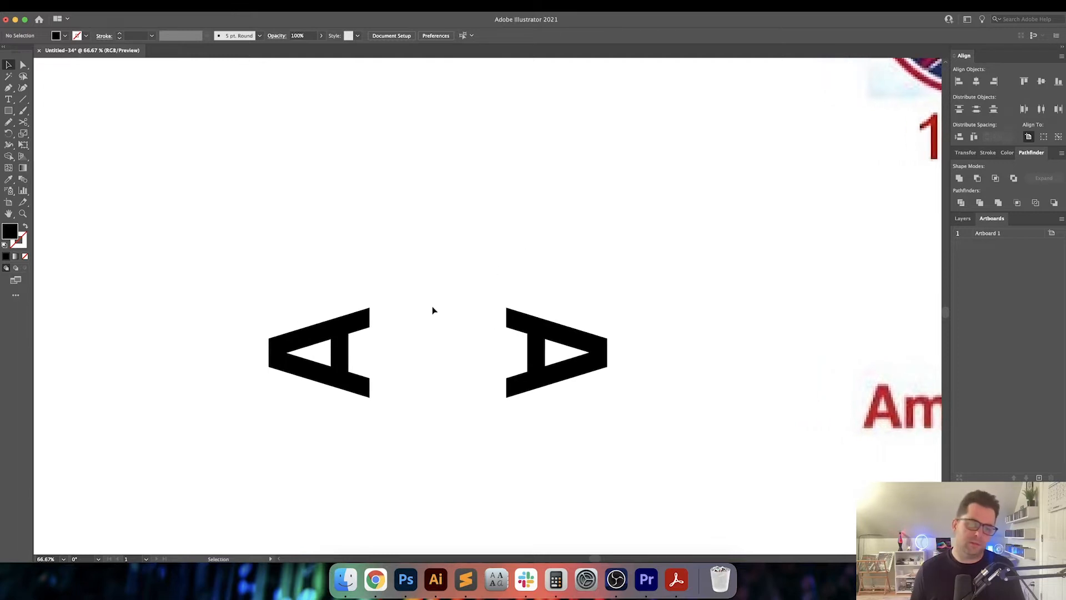
drag(466, 294, 416, 300)
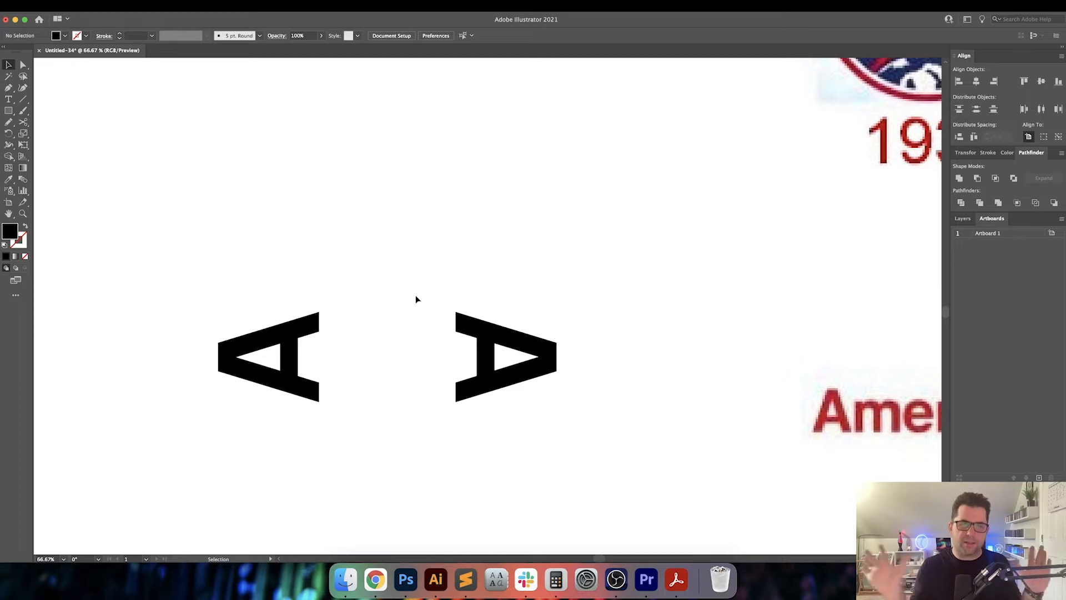
drag(428, 289, 558, 201)
scroll(412, 290, down, 1)
scroll(402, 319, up, 2)
click(324, 317)
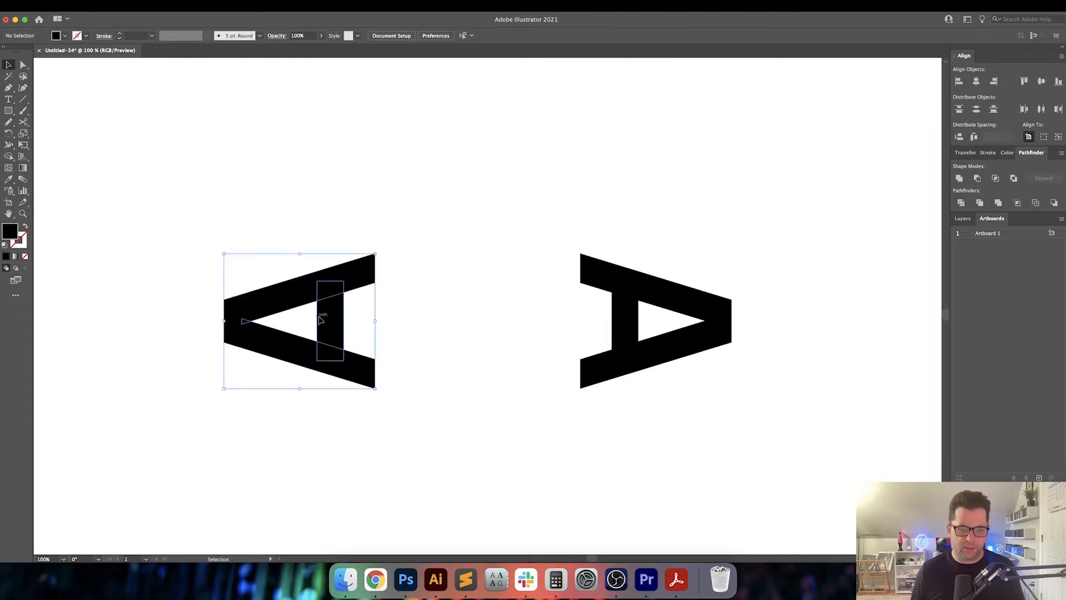
click(616, 279)
drag(616, 278, 493, 279)
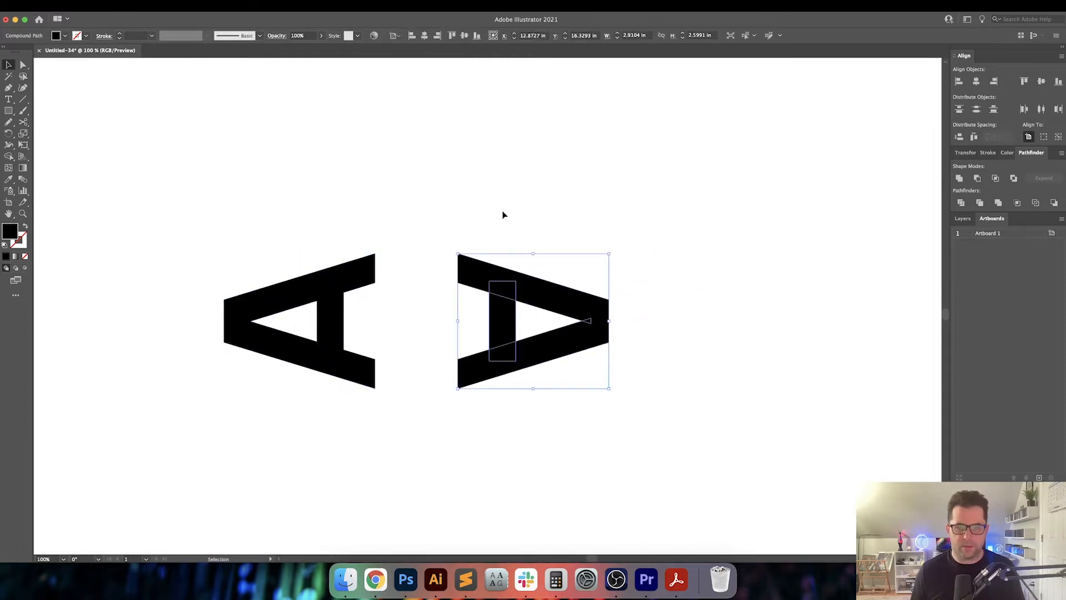
click(502, 214)
drag(503, 212, 502, 239)
Trace the eagle's long left wing and notched tail over the 1967 reference logo as a closed straight-edged Pen shape
click(8, 100)
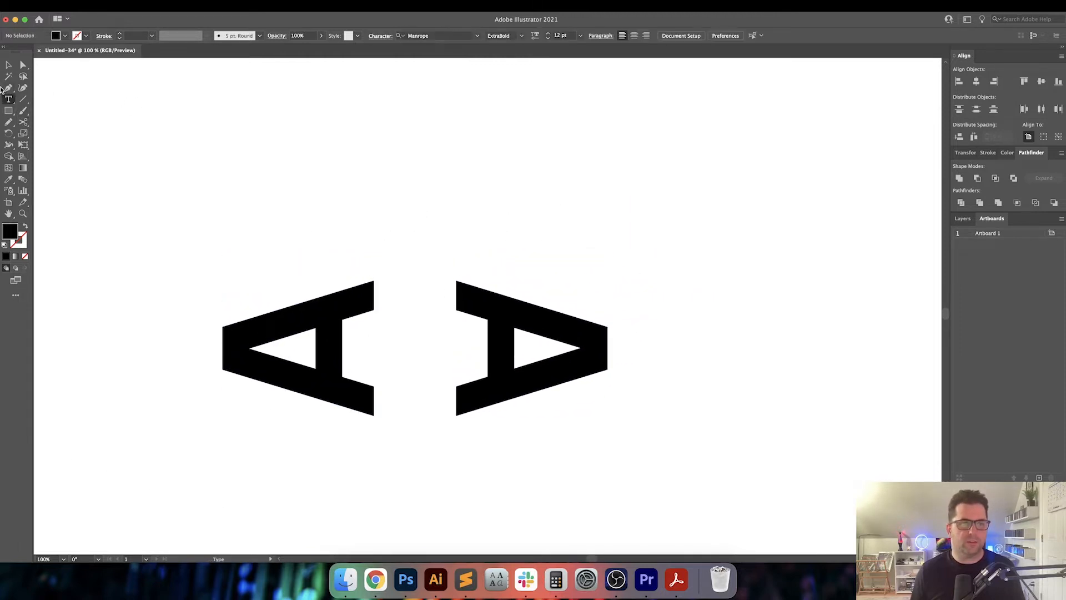
click(8, 89)
drag(585, 176, 458, 201)
scroll(473, 226, down, 3)
drag(550, 243, 489, 276)
scroll(718, 293, up, 6)
drag(719, 292, 655, 340)
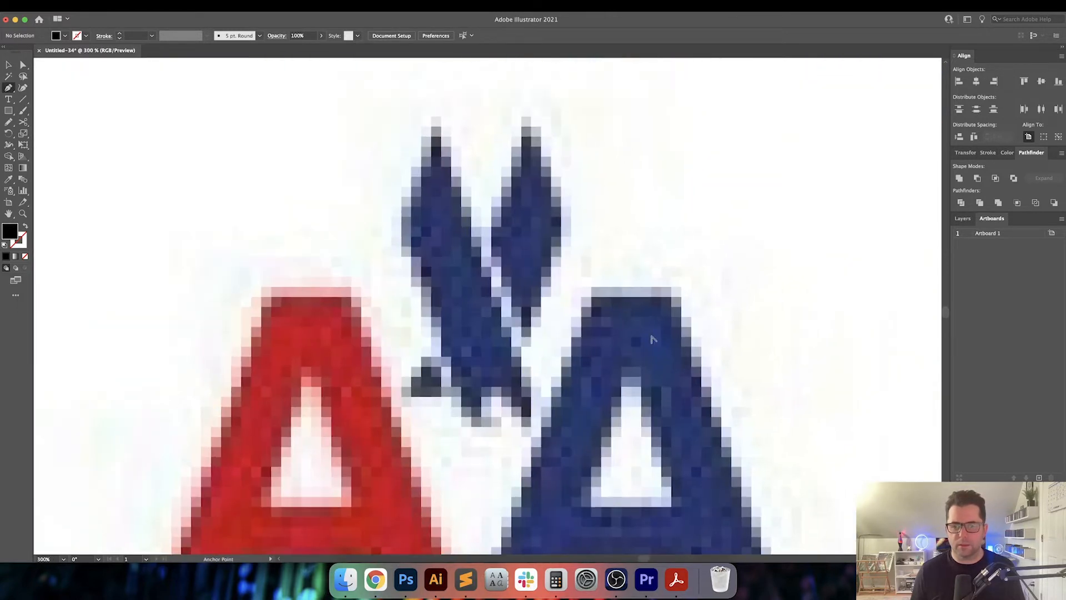
scroll(656, 340, down, 2)
scroll(626, 333, up, 1)
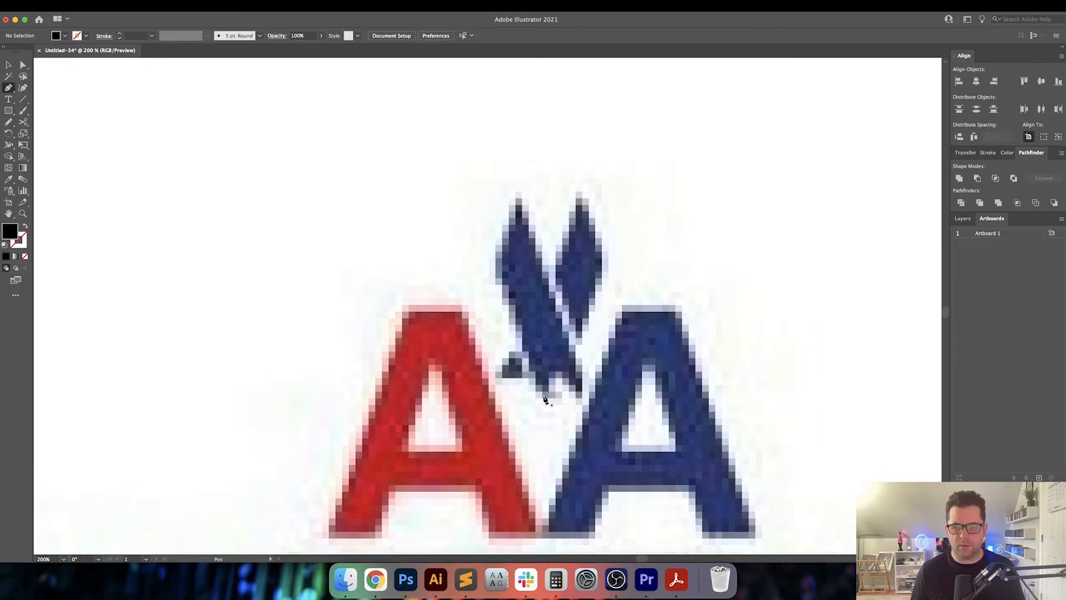
click(545, 399)
click(495, 264)
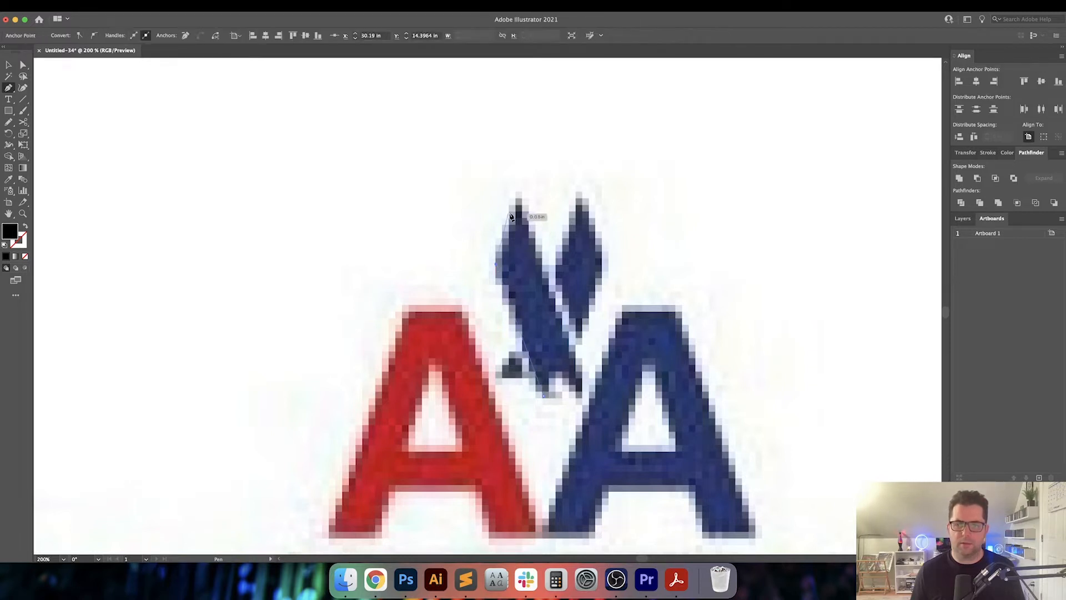
click(519, 196)
click(545, 397)
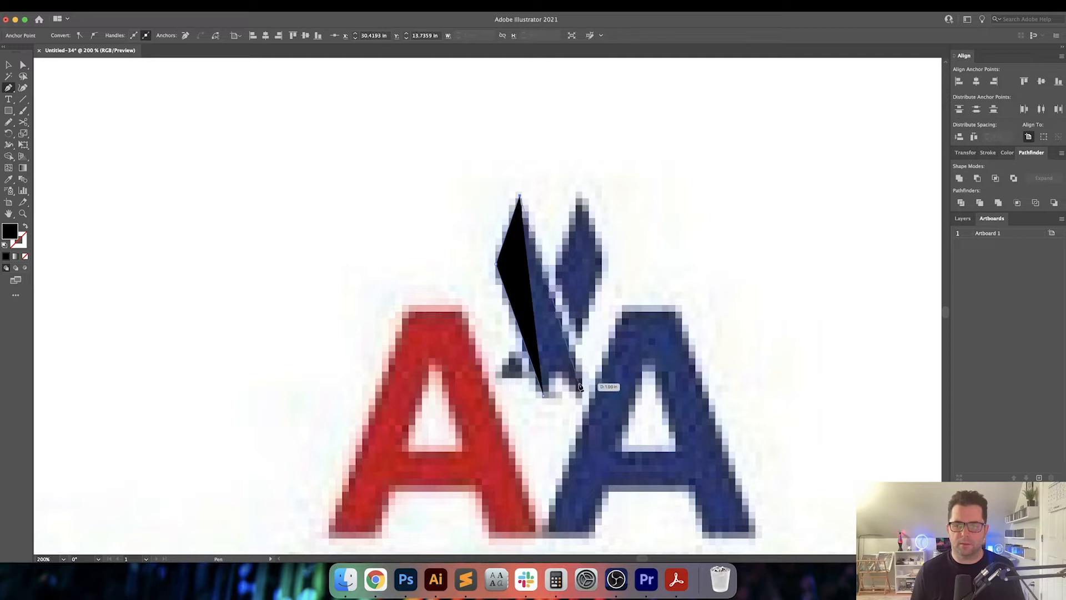
click(584, 396)
click(557, 373)
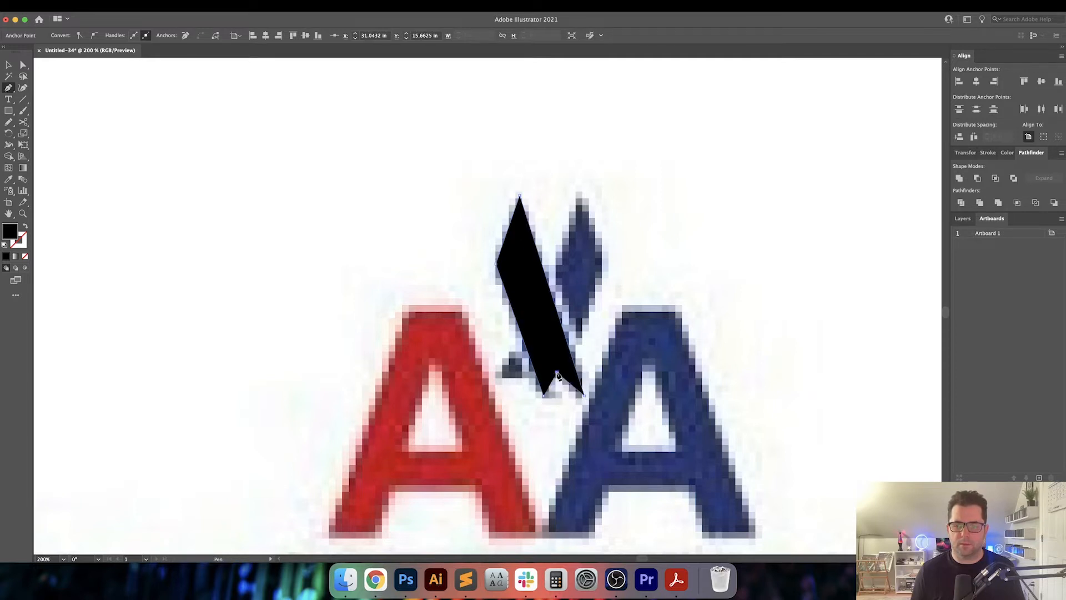
key(v)
click(666, 269)
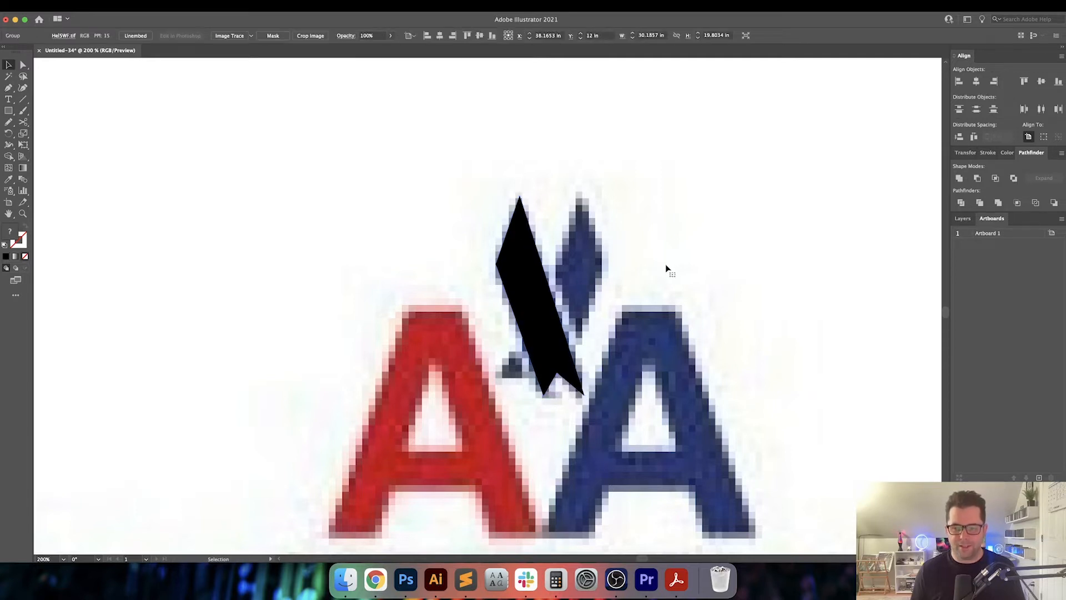
drag(693, 278, 638, 276)
key(p)
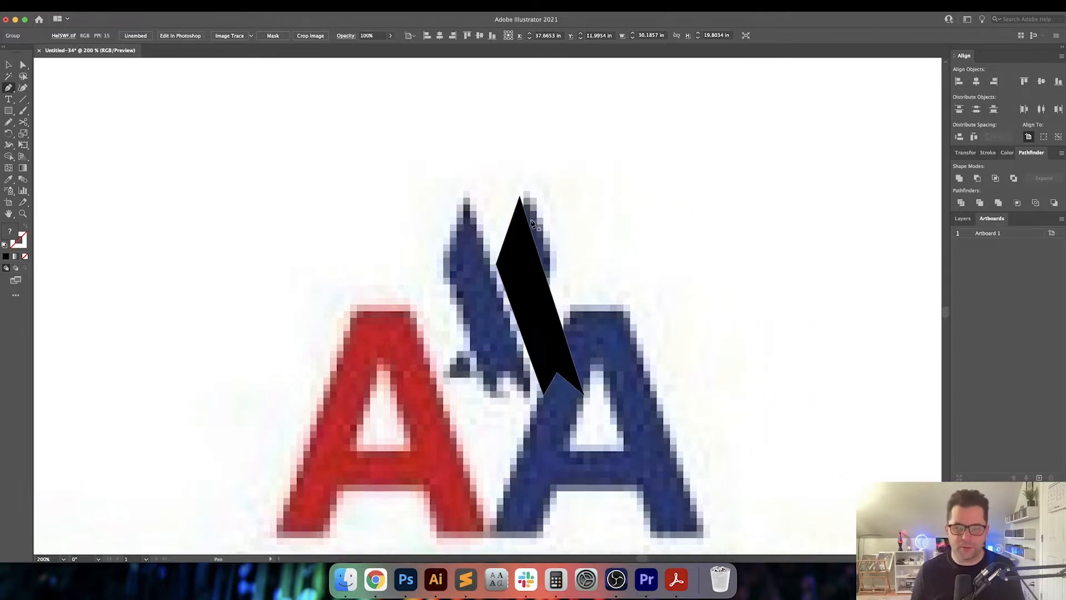
key(cmd+z)
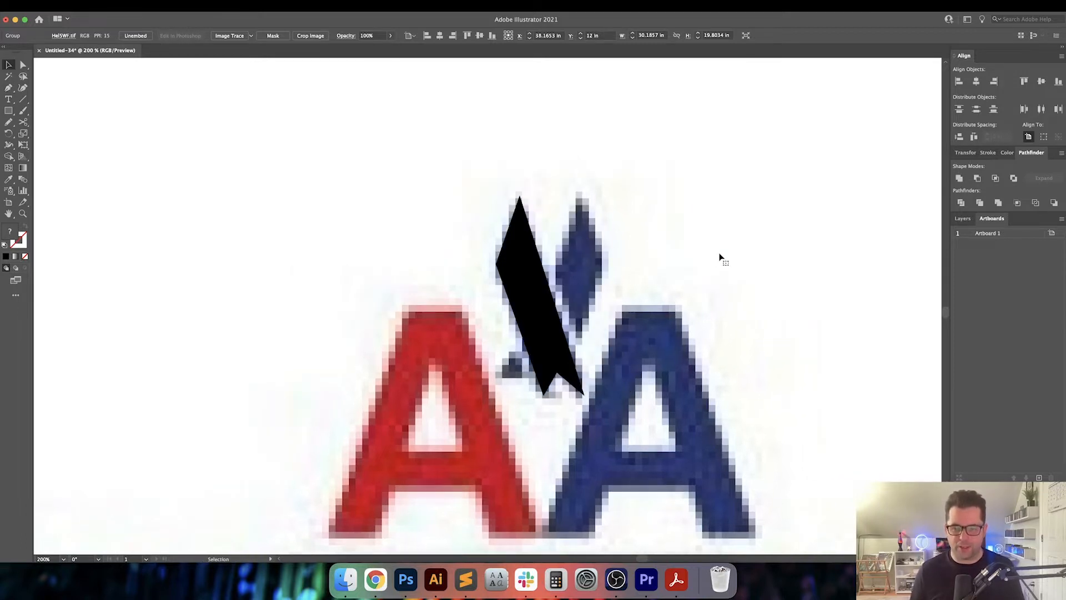
Trace the eagle's right wing on the 1967 reference logo as a closed four-point diamond with the Pen tool
key(cmd+shift+a)
key(p)
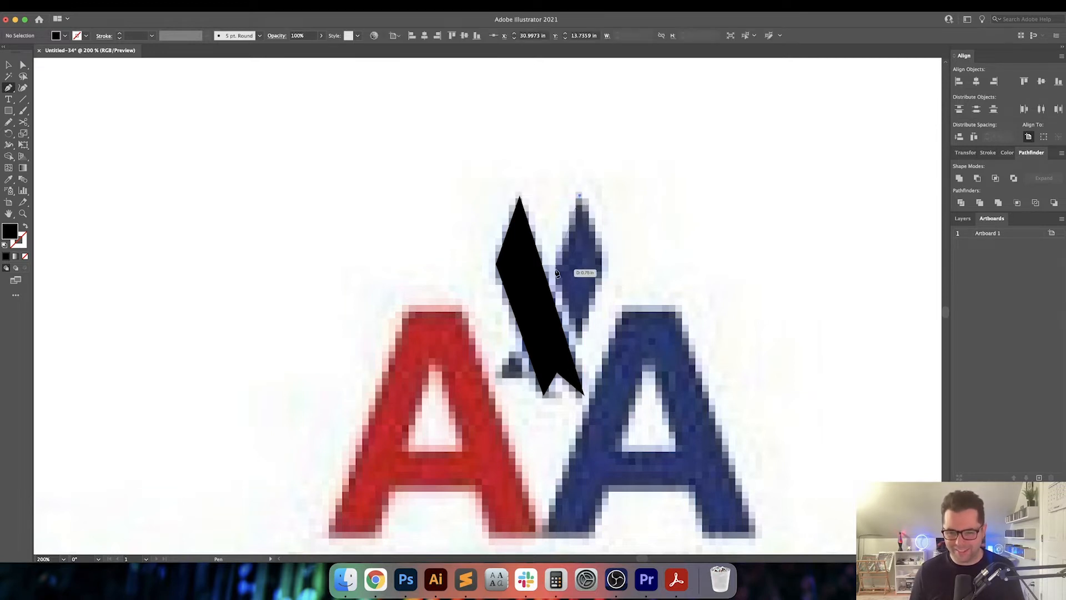
click(579, 196)
click(581, 338)
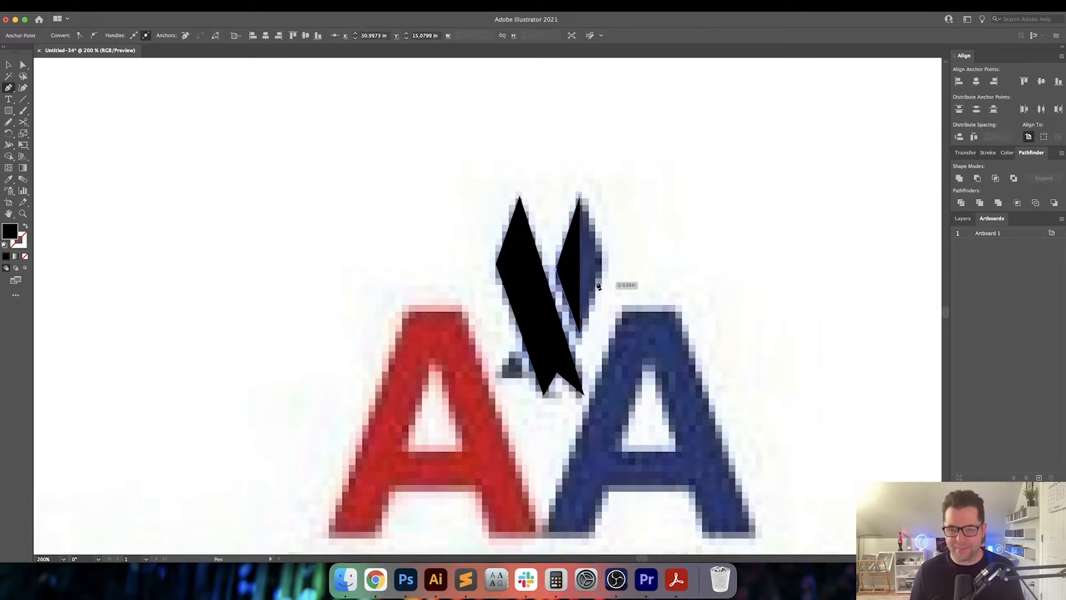
click(602, 271)
click(581, 197)
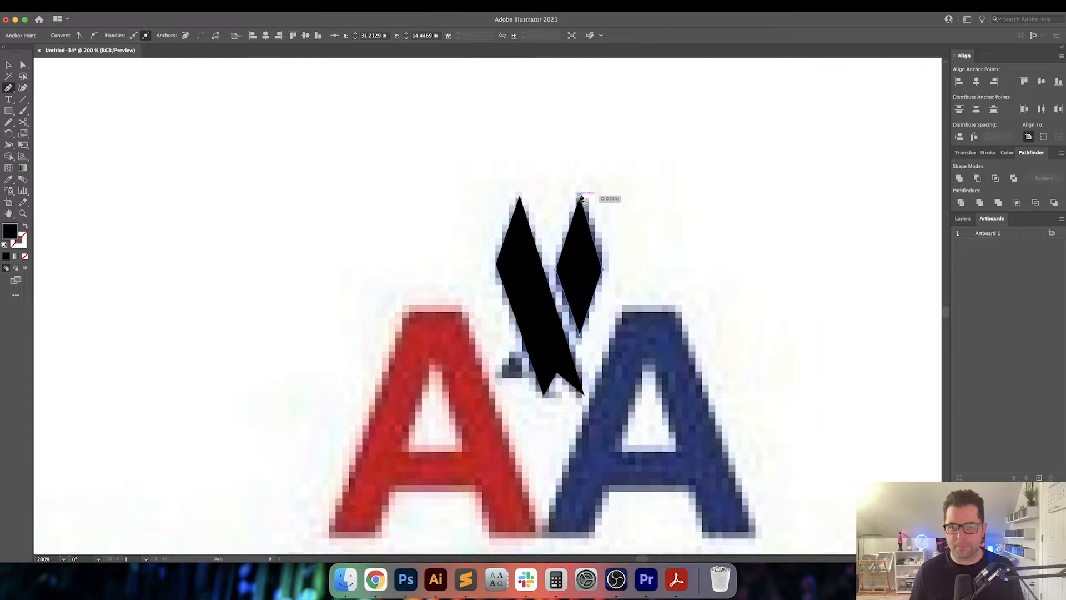
super+click(665, 241)
Trace the eagle's head on the 1967 reference logo as a small closed triangle with the Pen tool
click(514, 352)
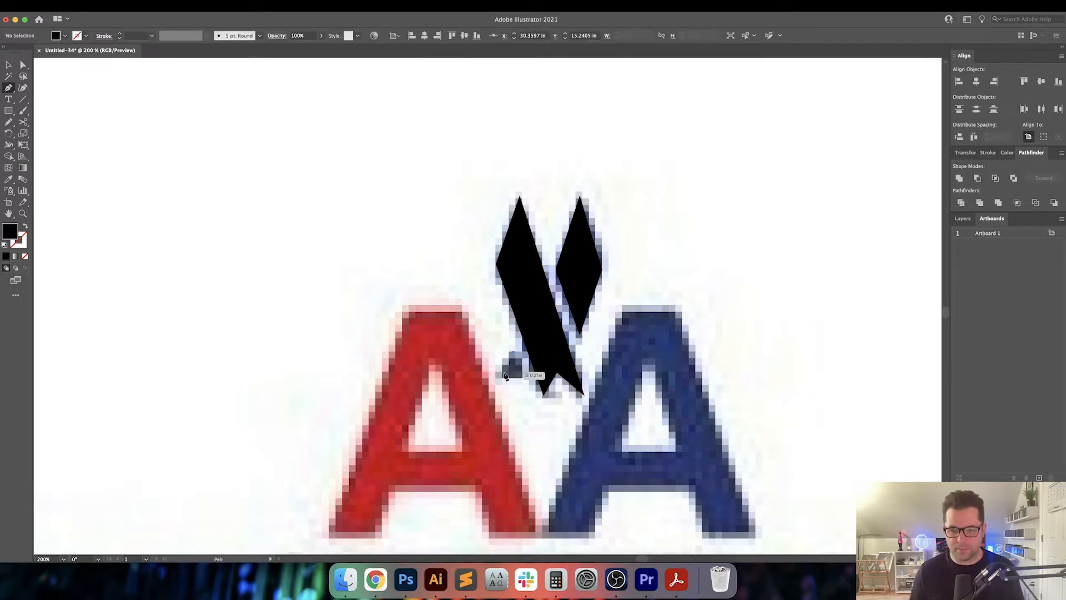
click(496, 378)
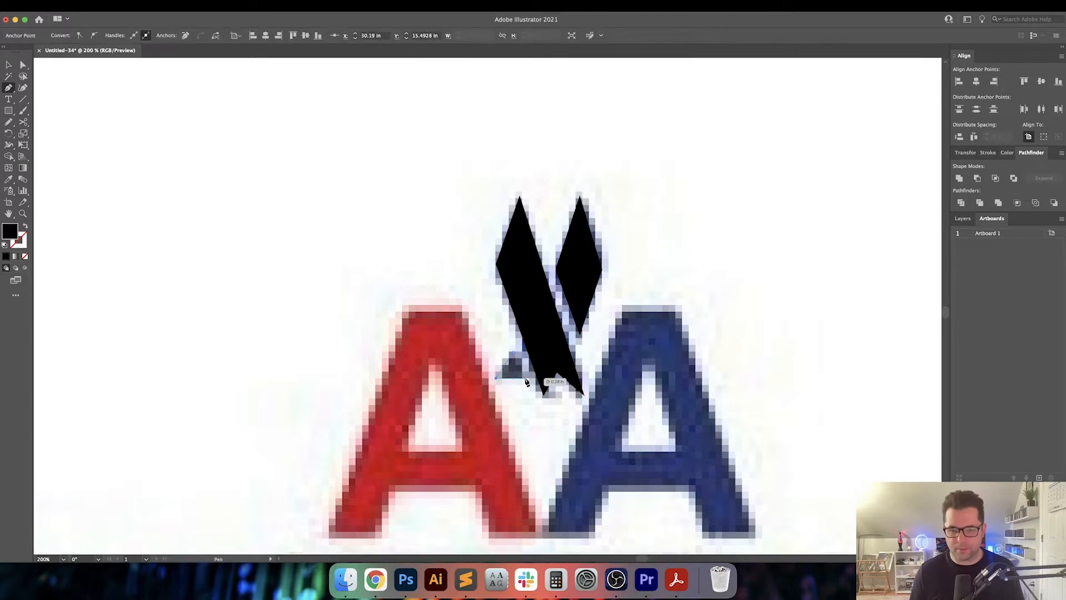
click(525, 379)
click(514, 352)
super+click(488, 308)
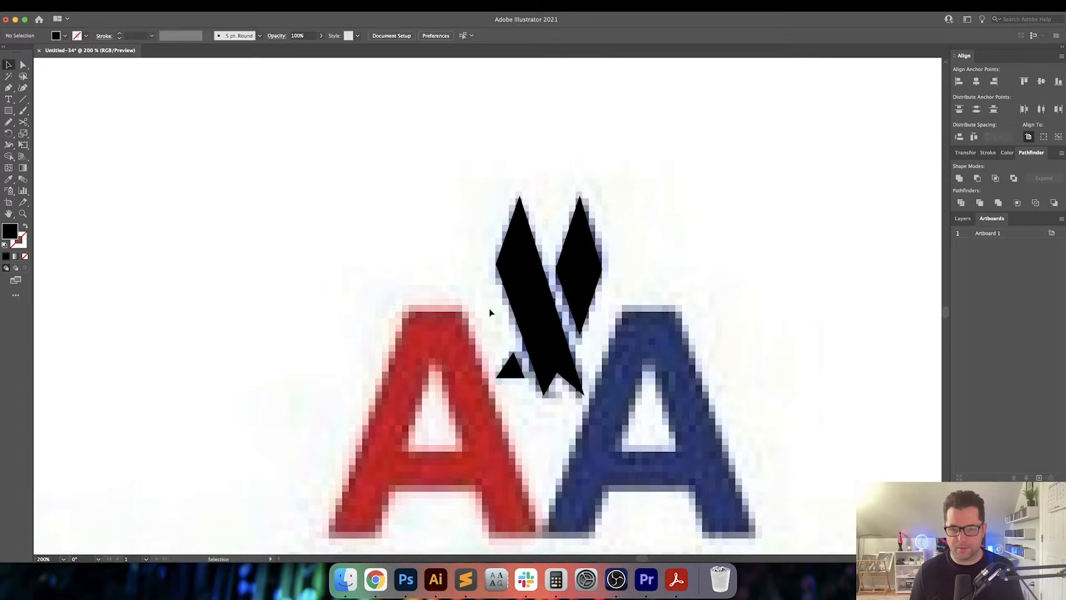
Move the three traced eagle shapes off the reference logo to beside the sideways As and enlarge them to about 2.24 by 4.21 in
scroll(488, 308, down, 2)
drag(489, 308, 567, 299)
scroll(678, 299, down, 1)
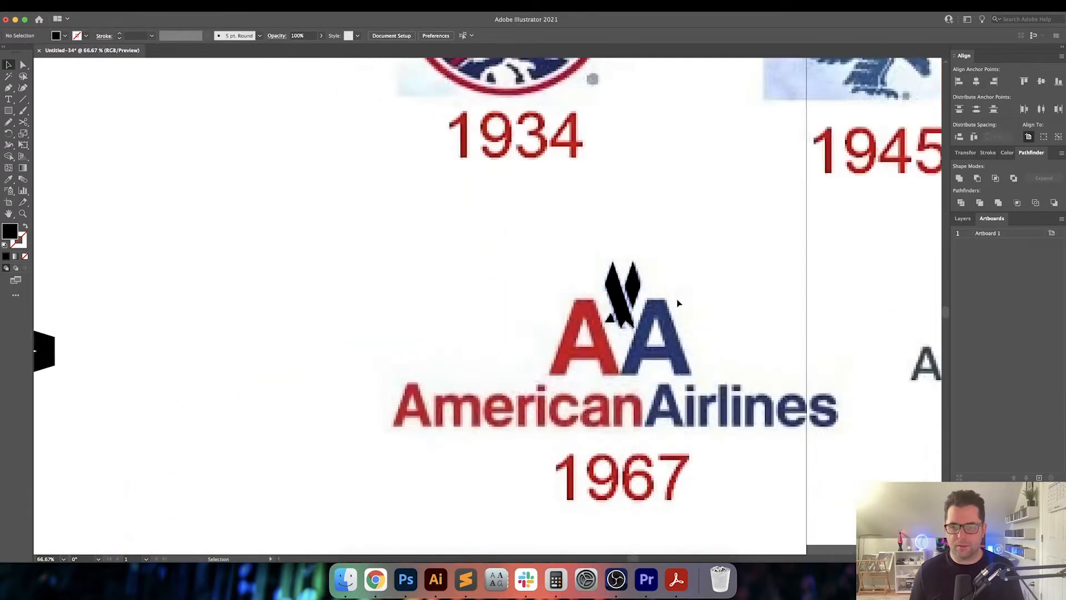
scroll(678, 304, down, 1)
drag(676, 266, 613, 297)
drag(614, 294, 561, 313)
click(492, 311)
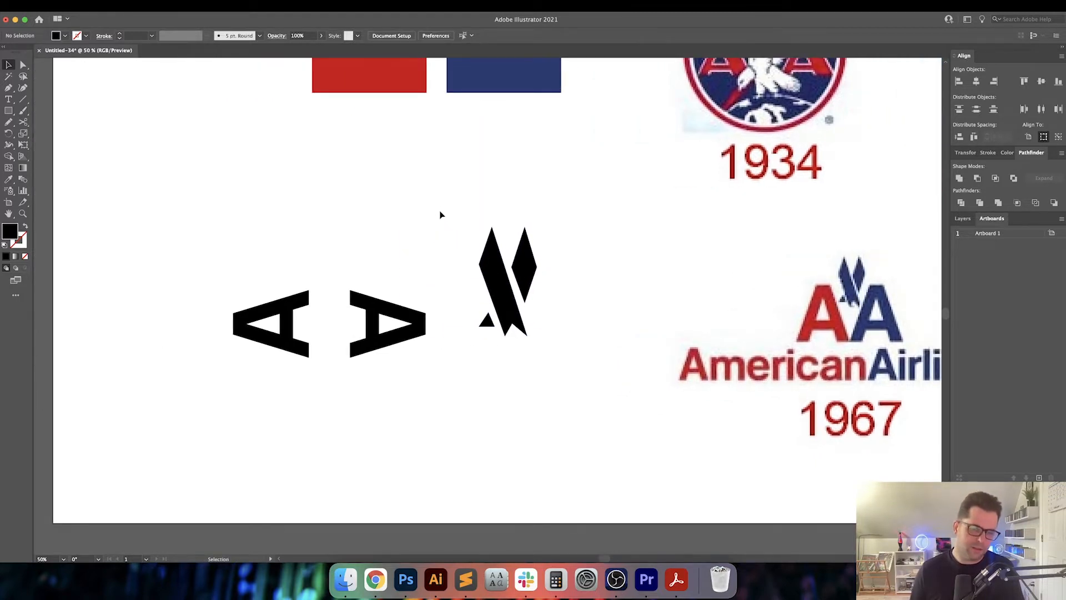
Fill the three traced eagle shapes with the blue sampled from the blue colour swatch
mouse_move(423, 208)
mouse_down()
mouse_move(477, 213)
mouse_move(441, 209)
mouse_up()
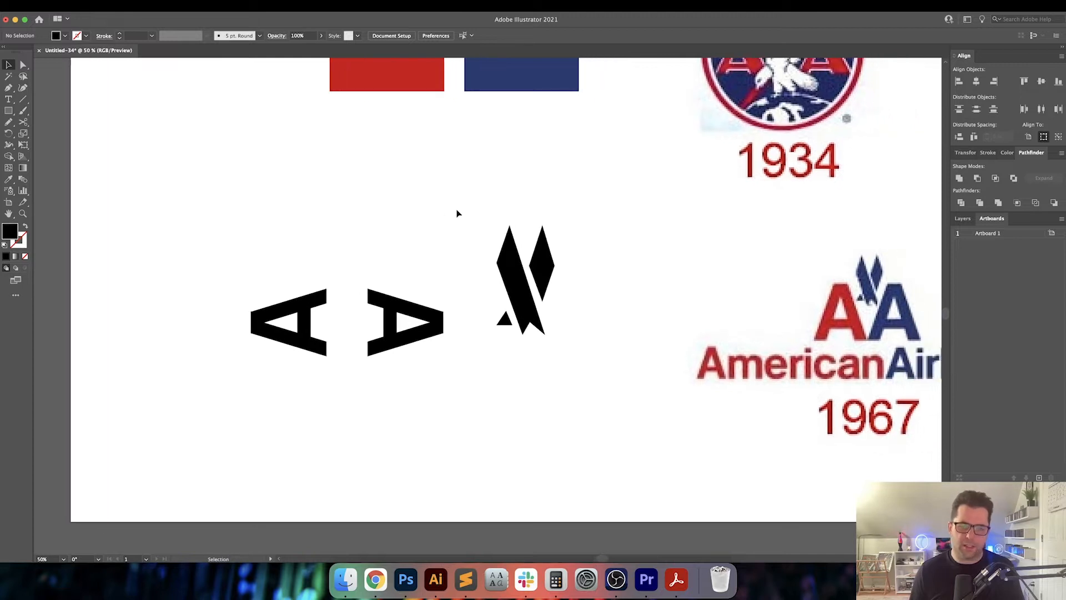
drag(588, 371, 588, 371)
click(595, 258)
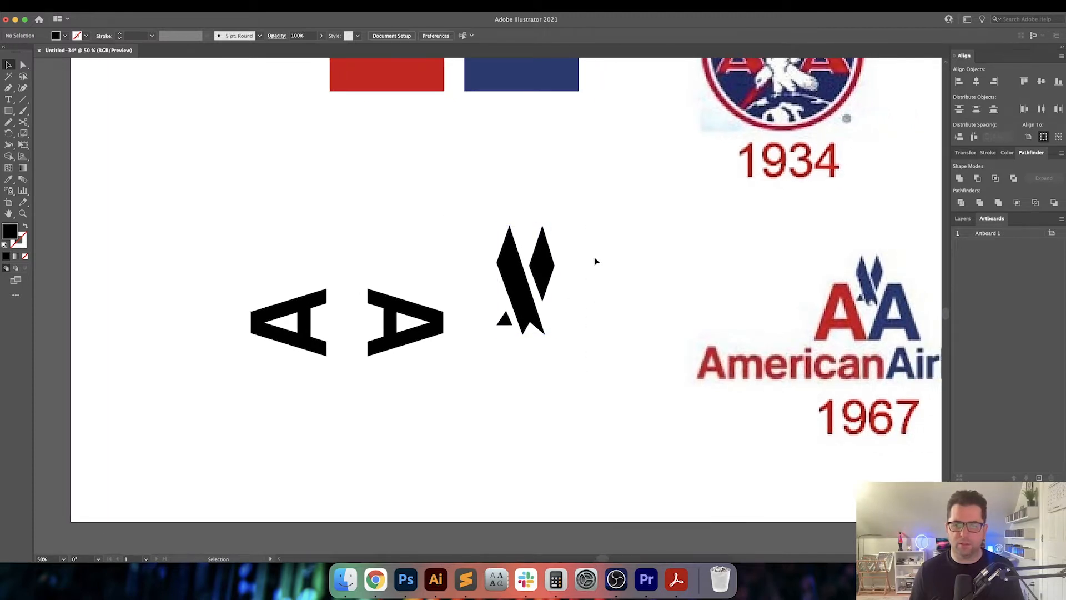
drag(503, 353, 503, 352)
key(i)
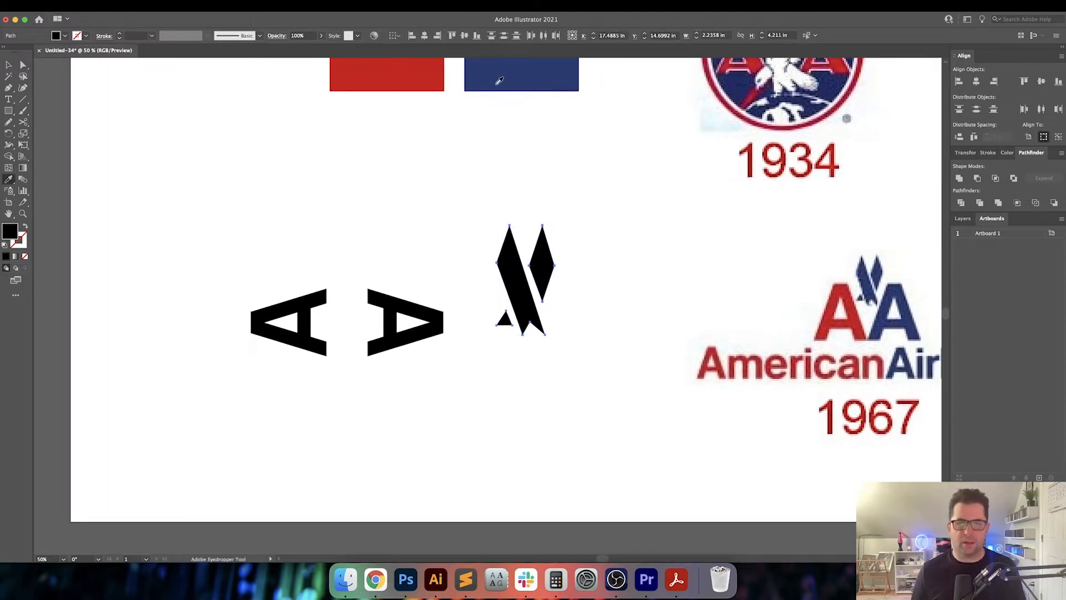
click(499, 79)
key(v)
click(601, 174)
drag(602, 174, 588, 191)
Shift the two sideways As further left and place the blue eagle centred above the gap between them
drag(355, 264, 469, 268)
drag(359, 267, 492, 397)
drag(506, 330, 408, 330)
click(452, 282)
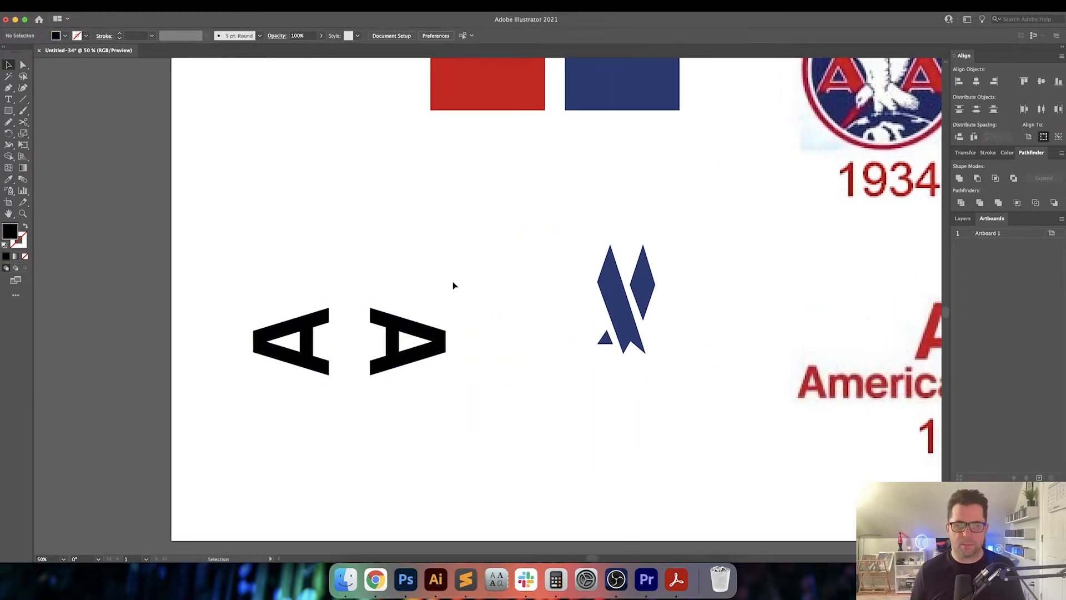
scroll(472, 316, right, 2)
drag(554, 269, 325, 281)
click(421, 284)
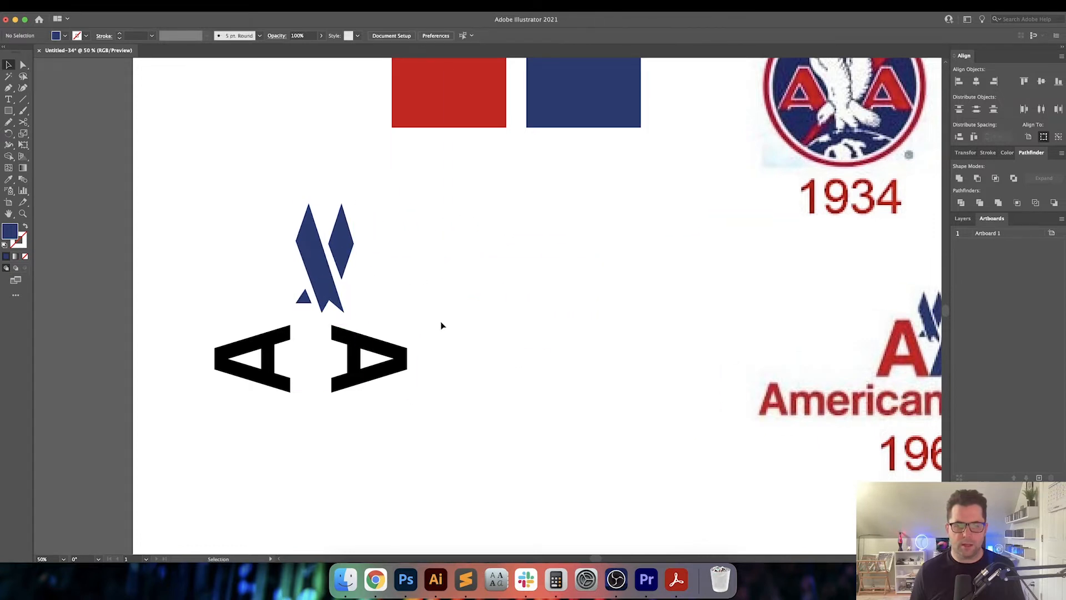
Replace the two sideways As with new upright AA text in Manrope ExtraBold below the eagle, enlarged to about 437 pt
drag(260, 385, 224, 381)
key(Delete)
key(t)
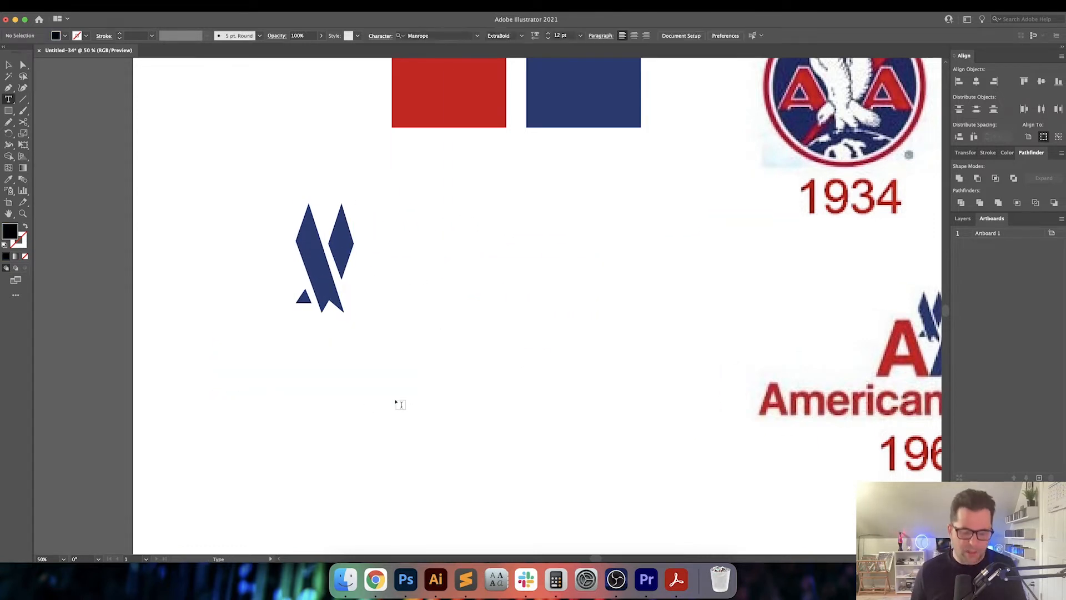
click(397, 416)
key(Escape)
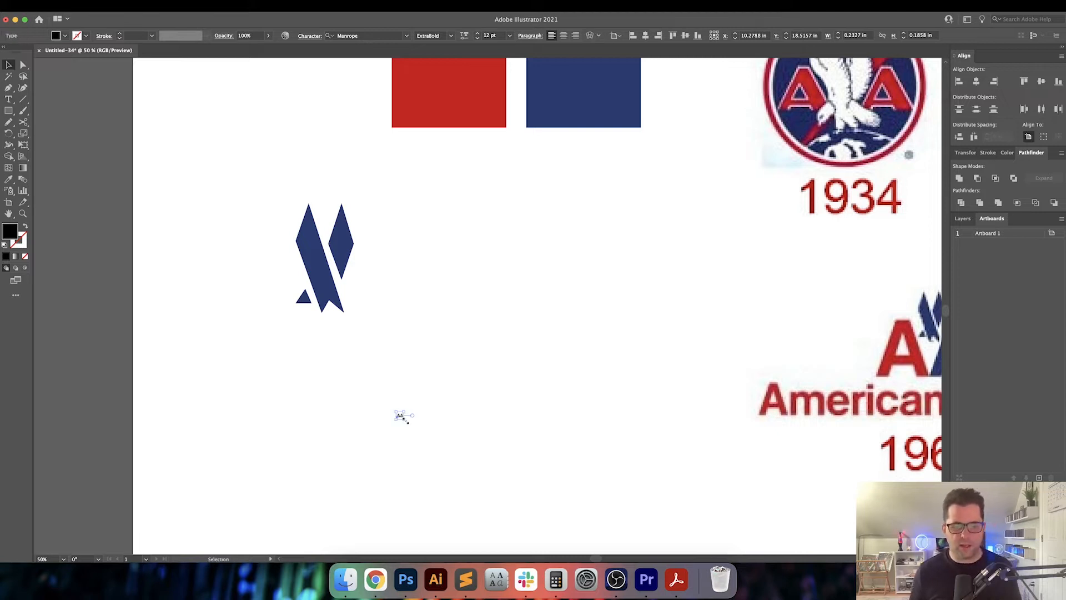
drag(404, 417, 543, 505)
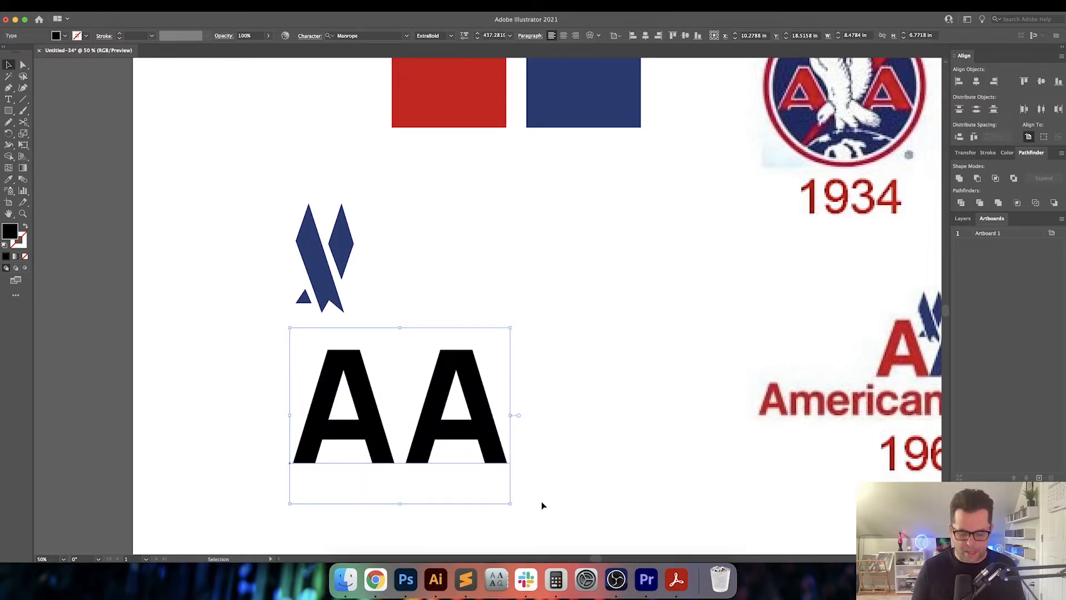
Convert the AA text to outlines and split the overlapping letter parts with Pathfinder Divide
key(super+shift+o)
click(602, 471)
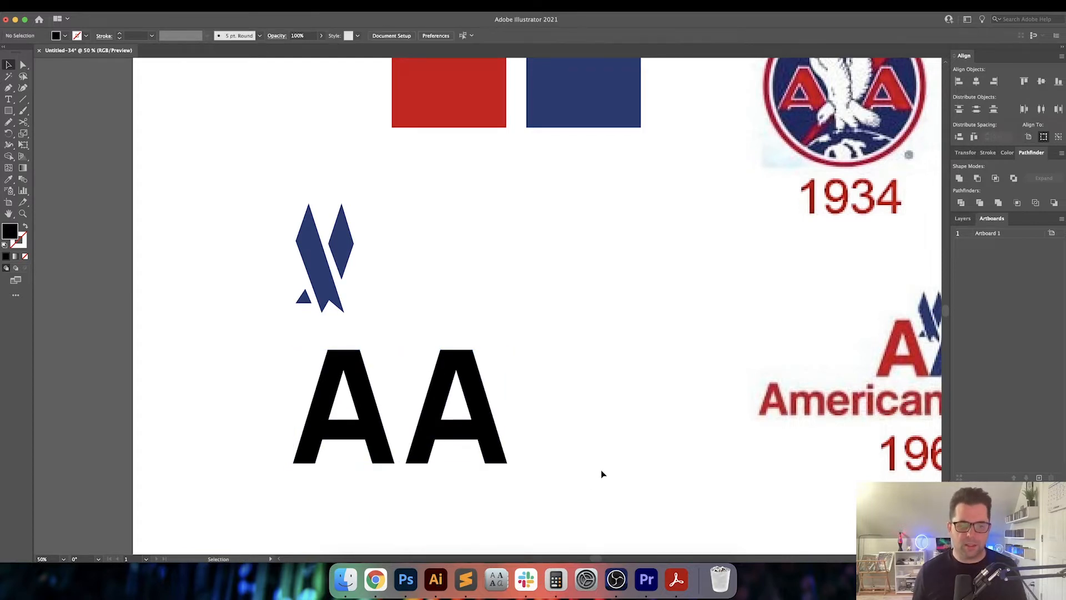
scroll(433, 455, left, 1)
key(a)
click(364, 432)
click(426, 348)
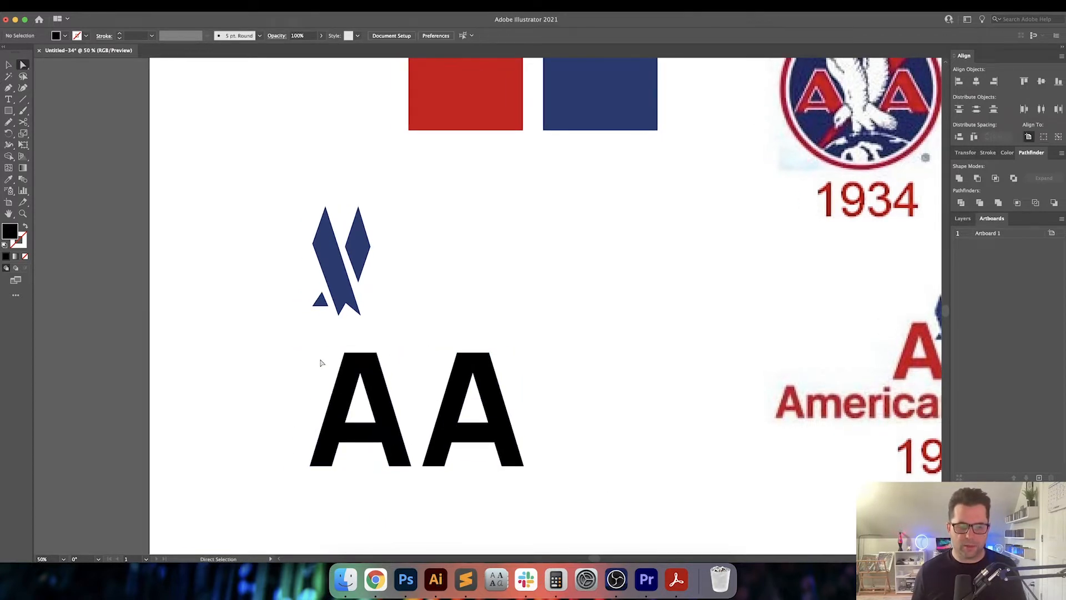
key(v)
drag(272, 355, 531, 470)
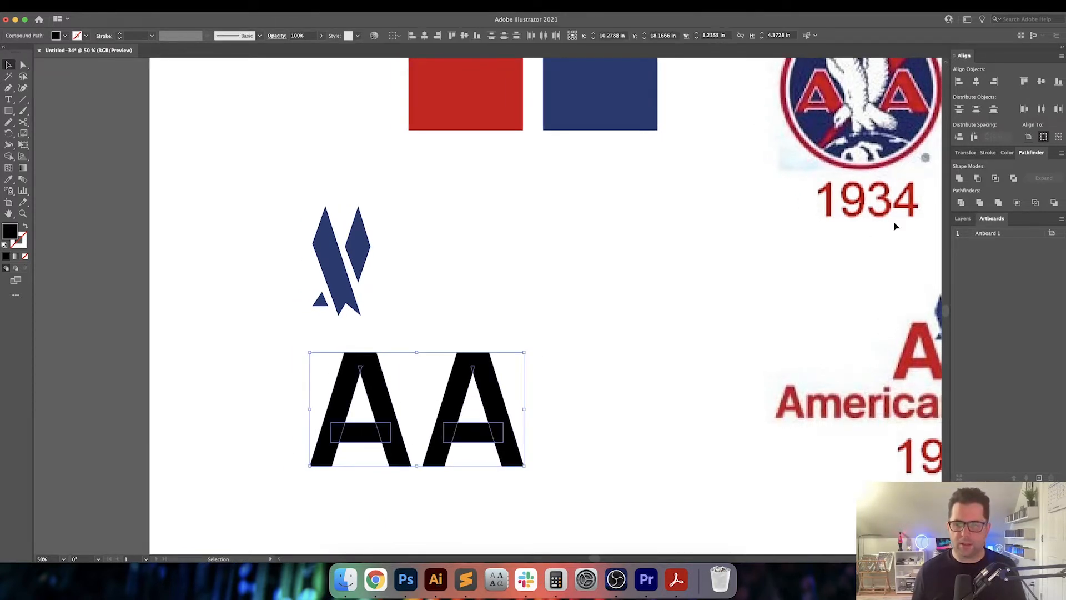
click(960, 203)
click(652, 355)
Move the crossbar pieces out of both As and place them just below their letters
key(a)
click(370, 434)
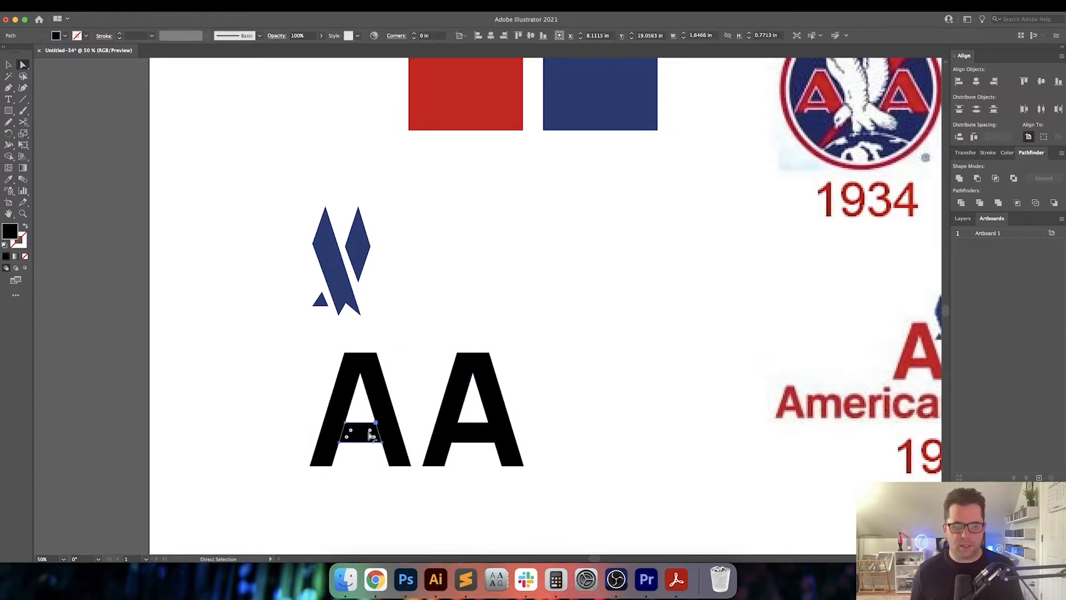
drag(370, 431, 368, 393)
key(v)
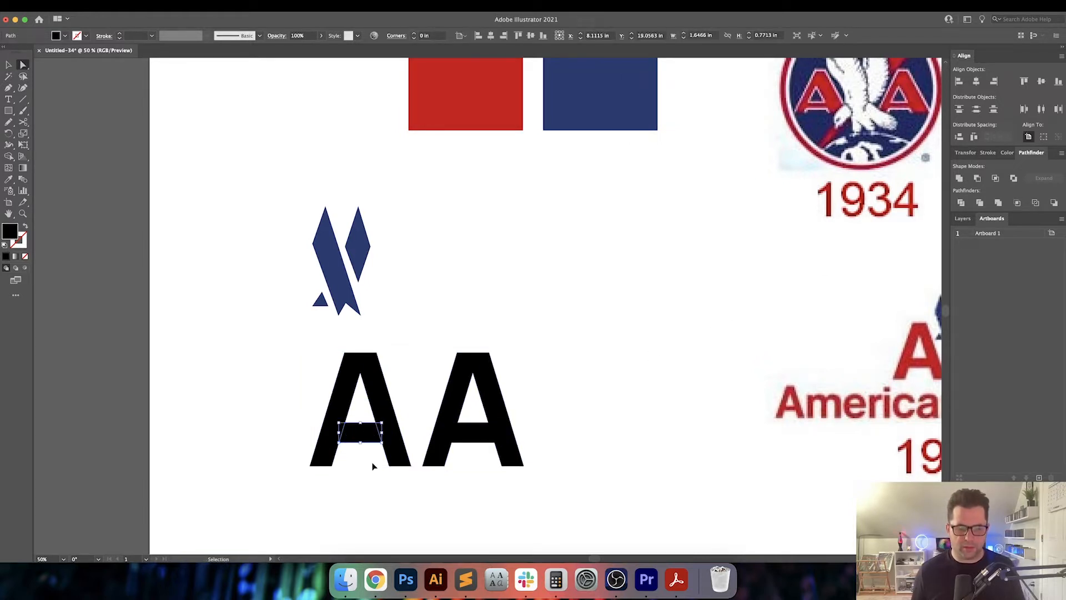
key(a)
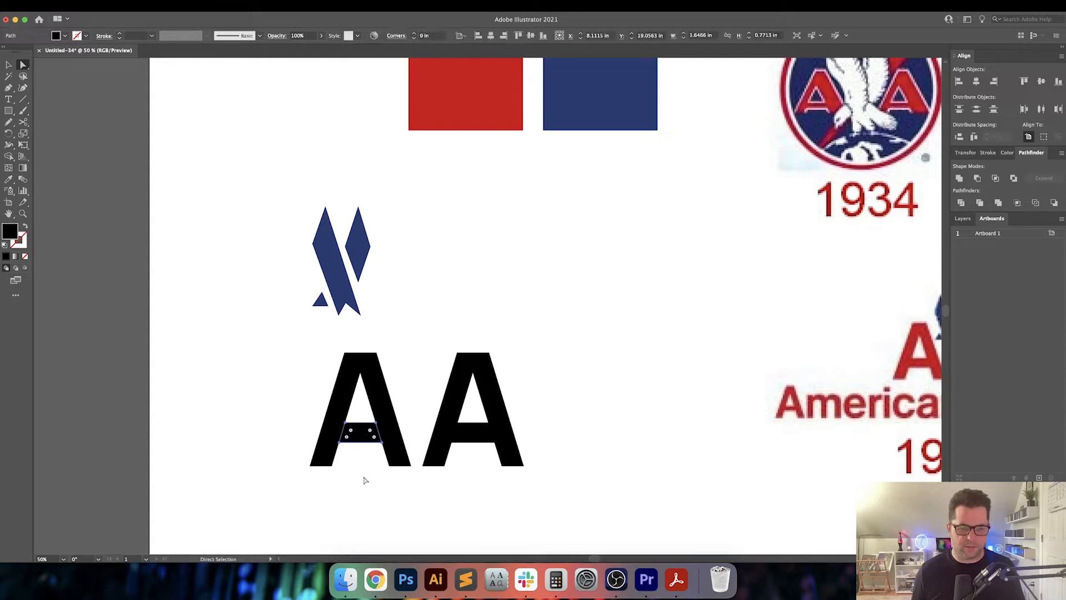
click(363, 480)
click(361, 435)
drag(360, 485, 360, 509)
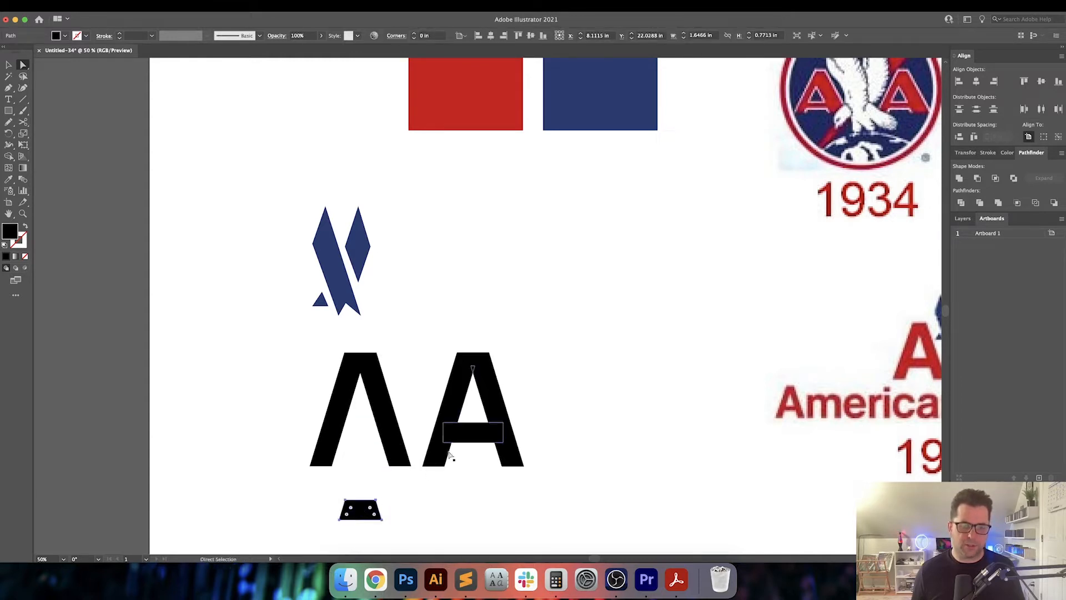
click(471, 435)
drag(471, 435, 467, 509)
key(v)
click(589, 394)
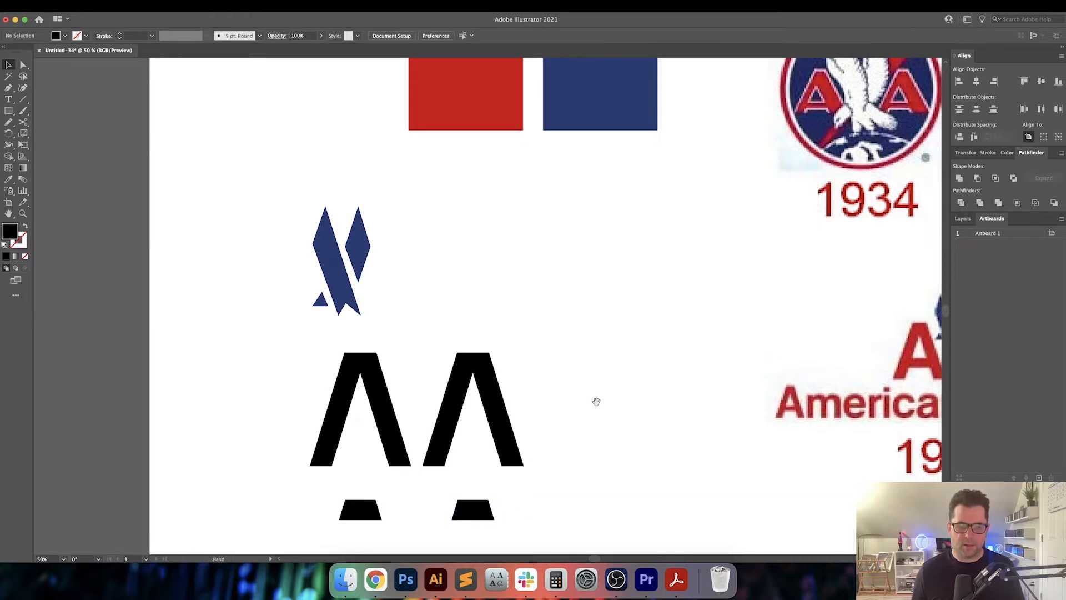
Ungroup the divided AA pieces so each letter part can be selected on its own
drag(595, 401, 615, 329)
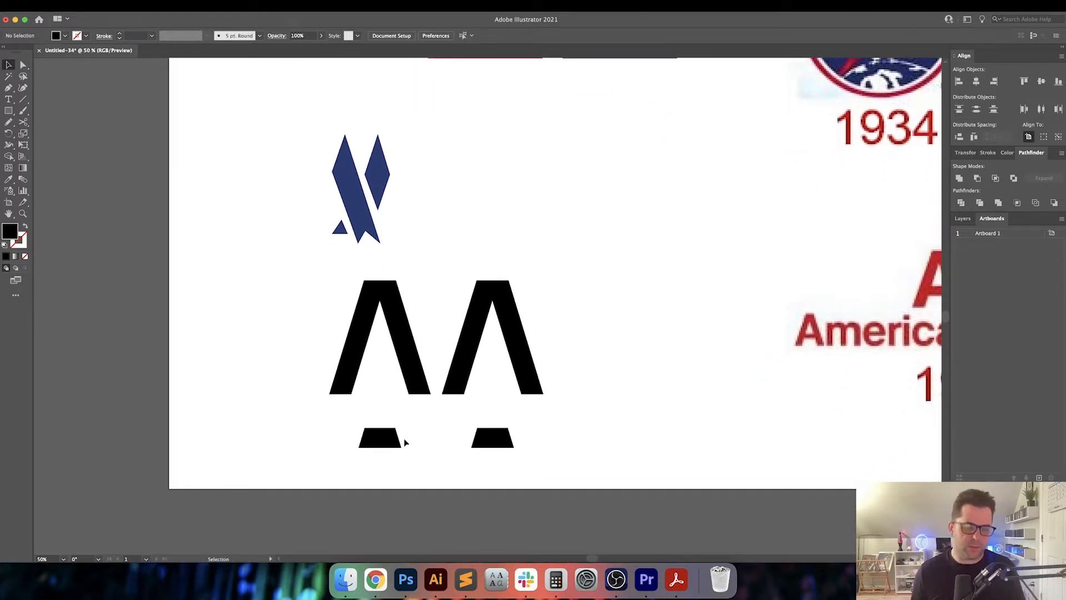
drag(436, 438, 445, 444)
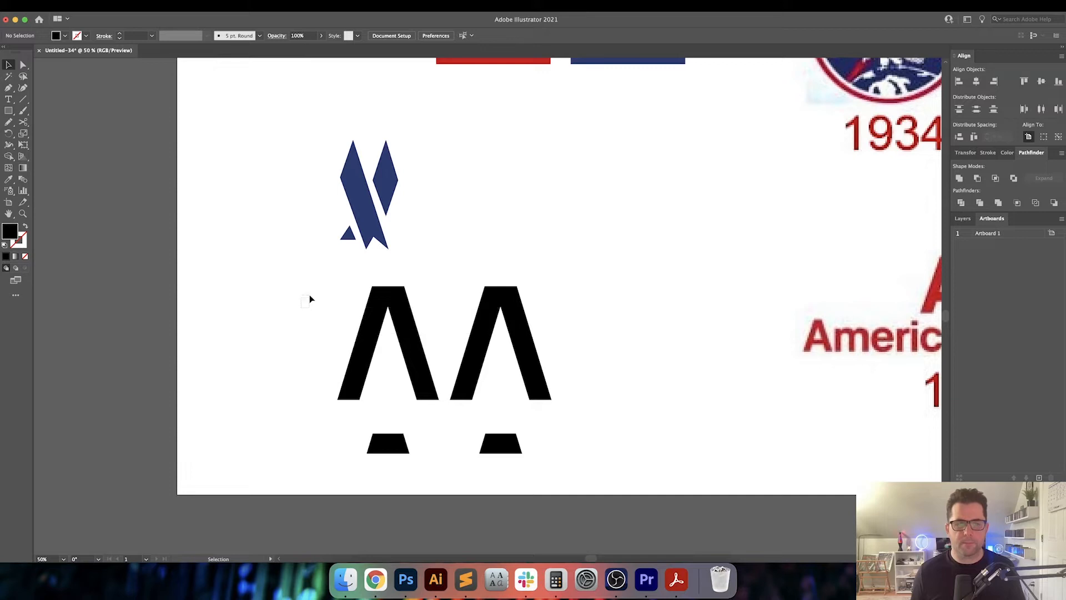
scroll(385, 306, right, 3)
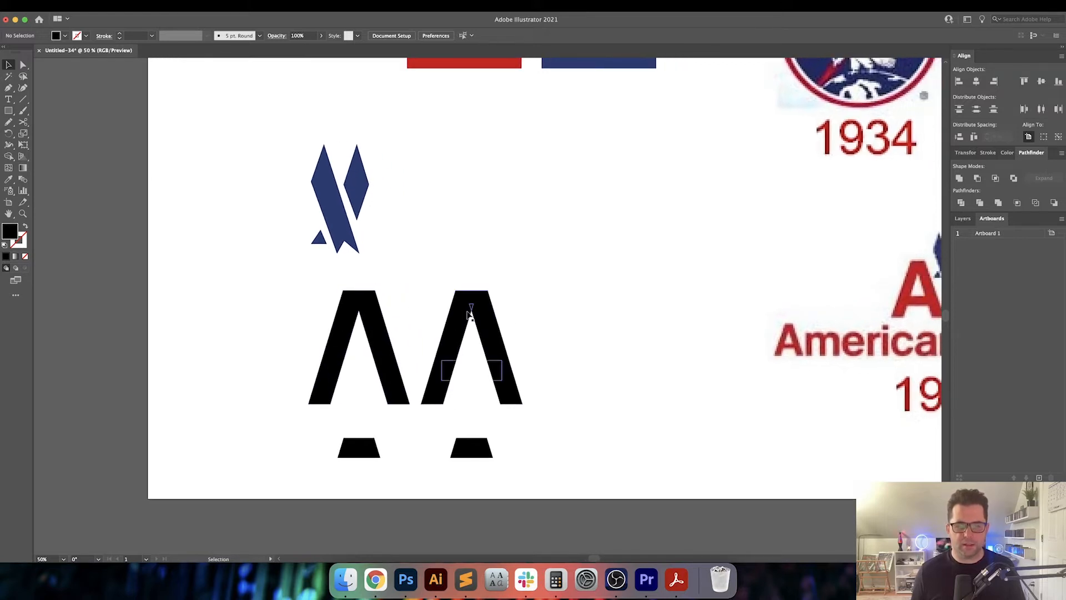
click(410, 403)
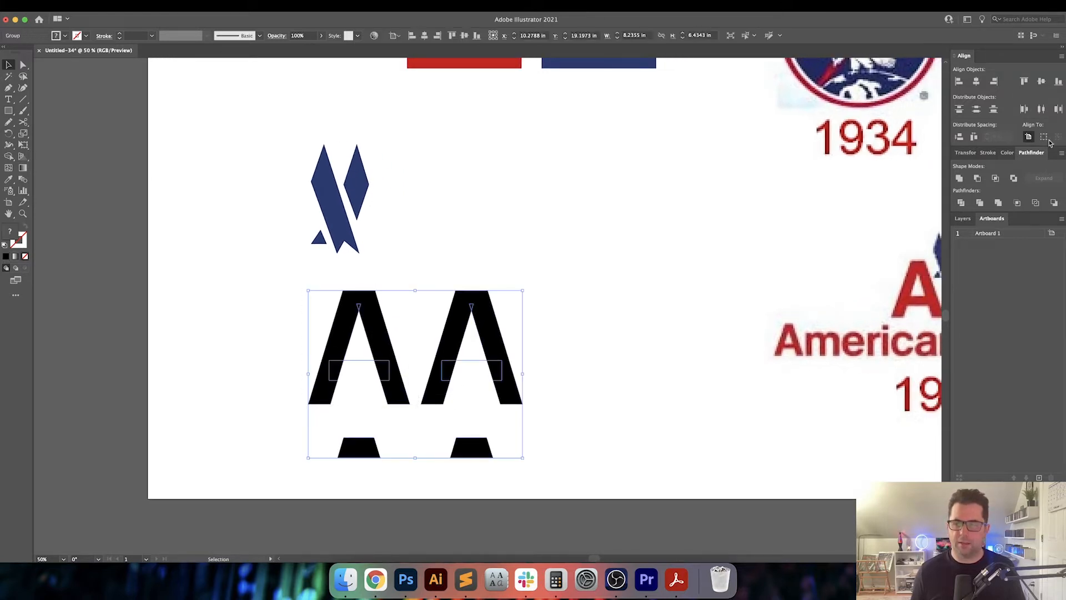
click(959, 178)
click(528, 323)
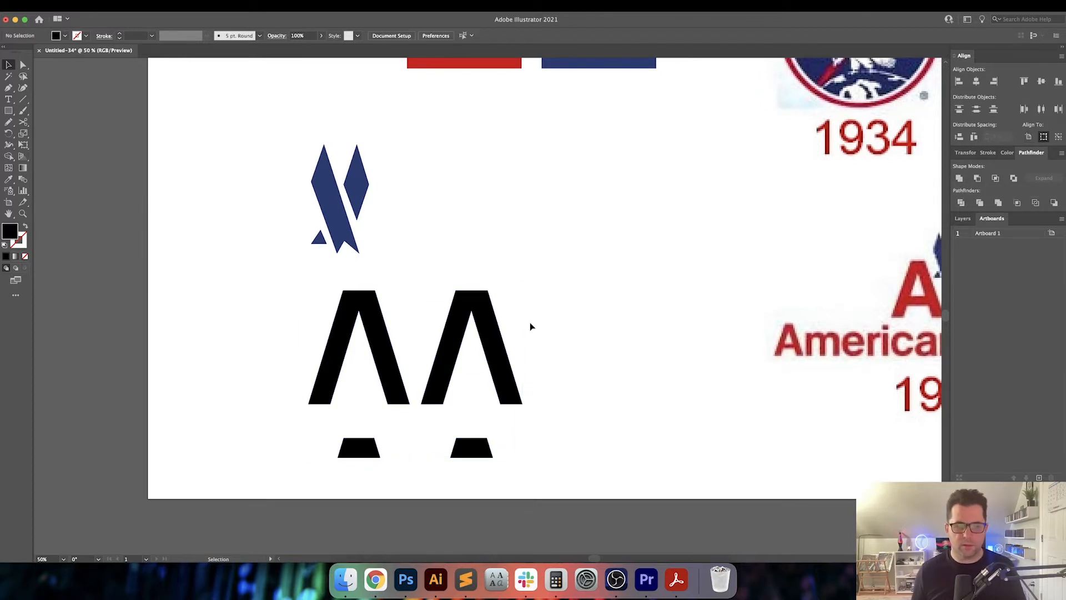
click(384, 324)
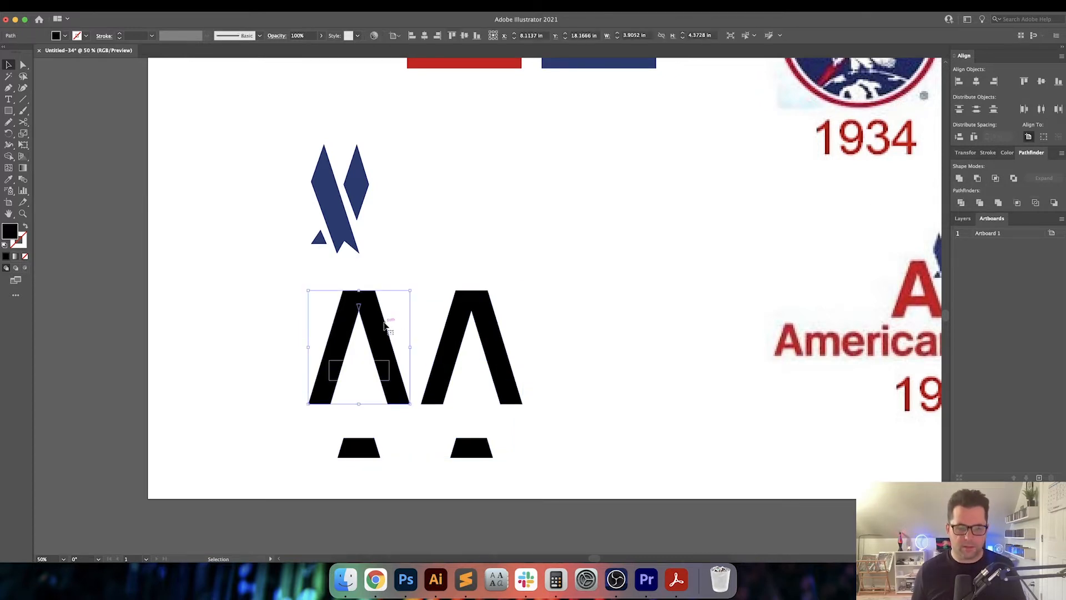
click(692, 311)
Try to merge the left A's body with its small leftover pieces using the Shape Builder tool
click(345, 336)
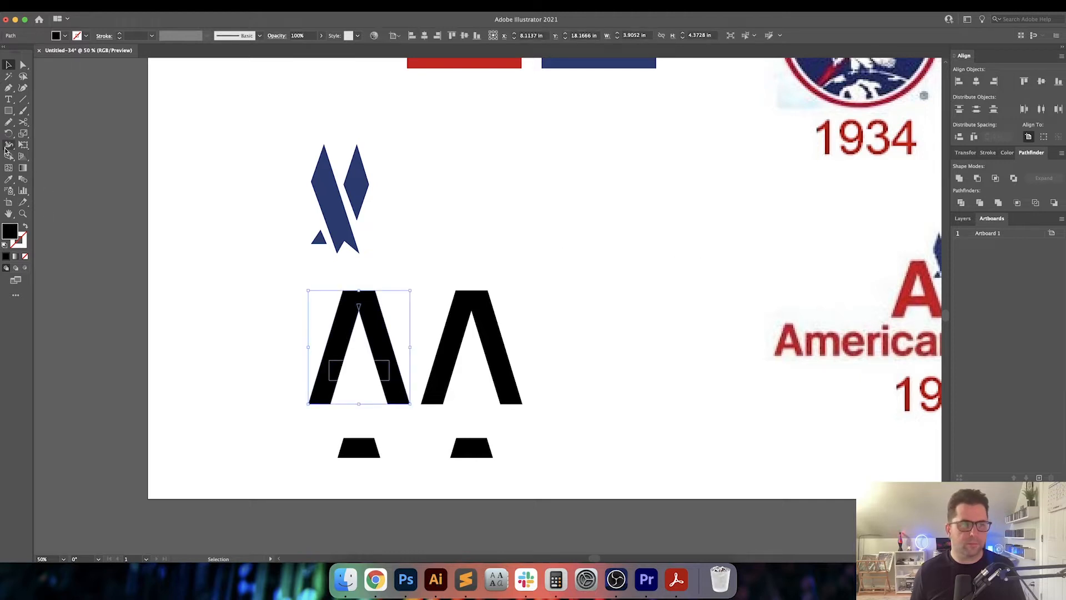
click(8, 157)
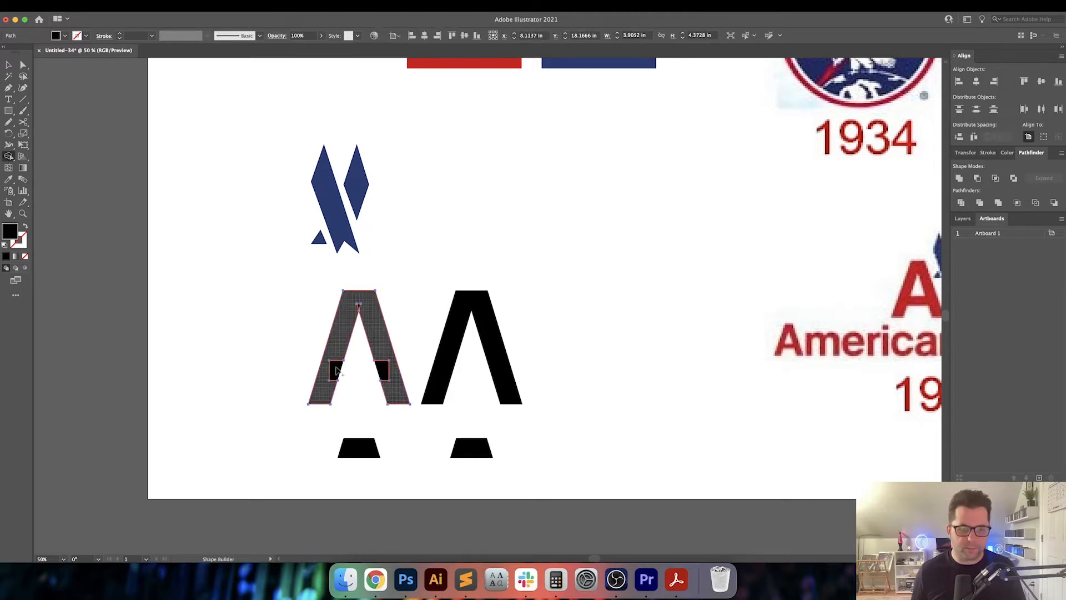
drag(357, 311, 388, 371)
key(v)
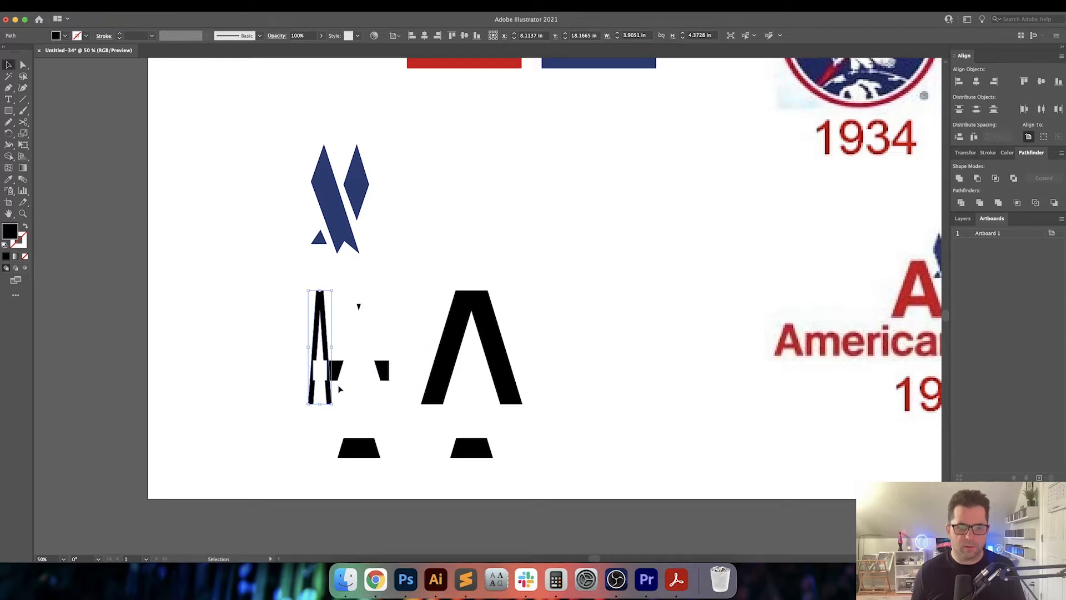
Try to combine the left A's pieces with Pathfinder Unite and Divide, and undo the last unite
click(276, 305)
drag(283, 298, 398, 420)
click(960, 178)
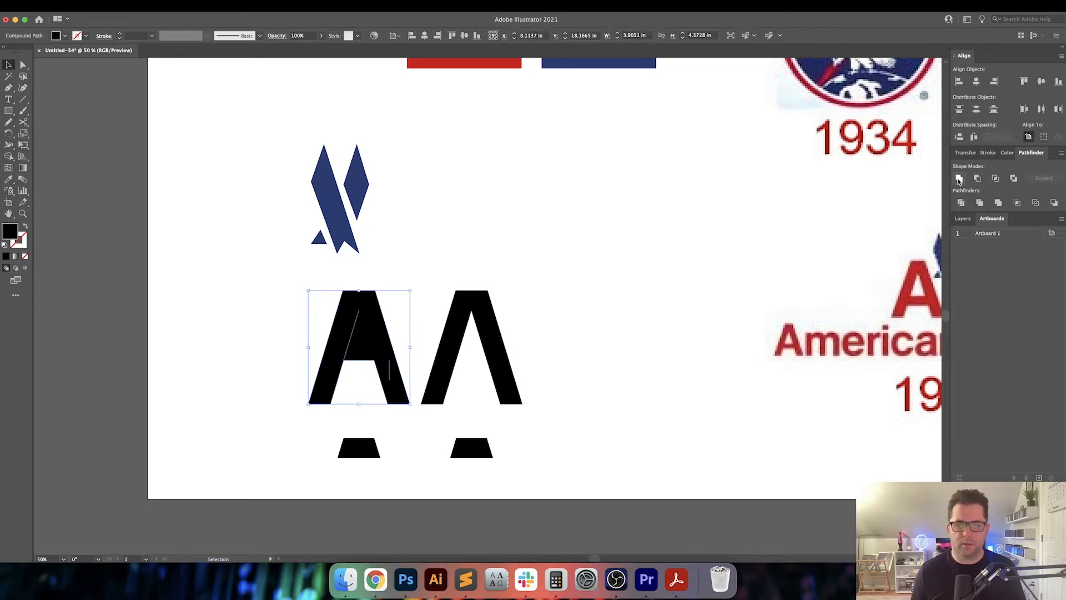
click(962, 203)
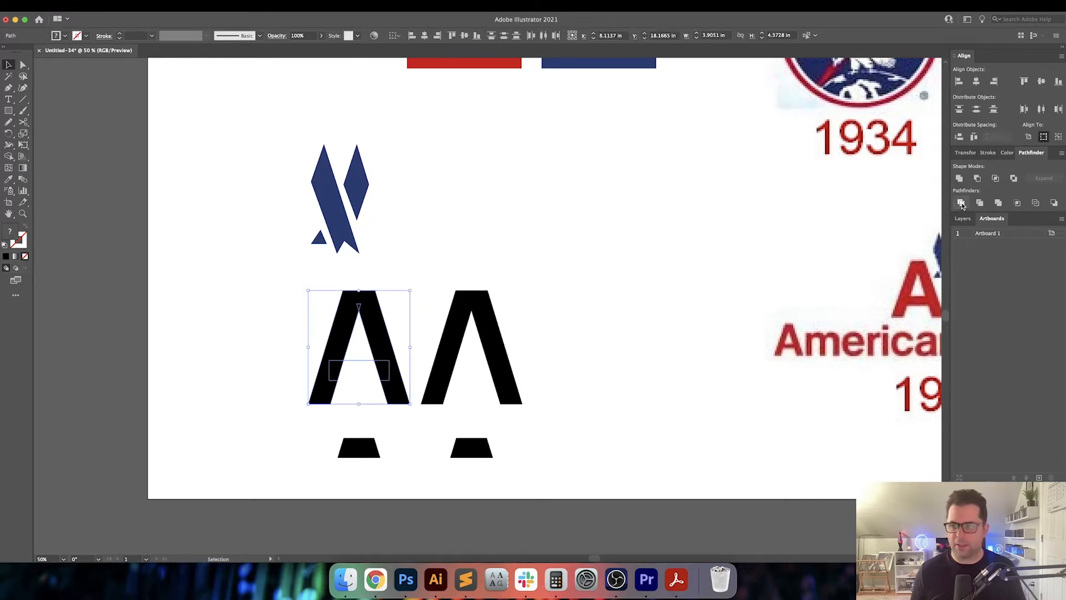
click(959, 178)
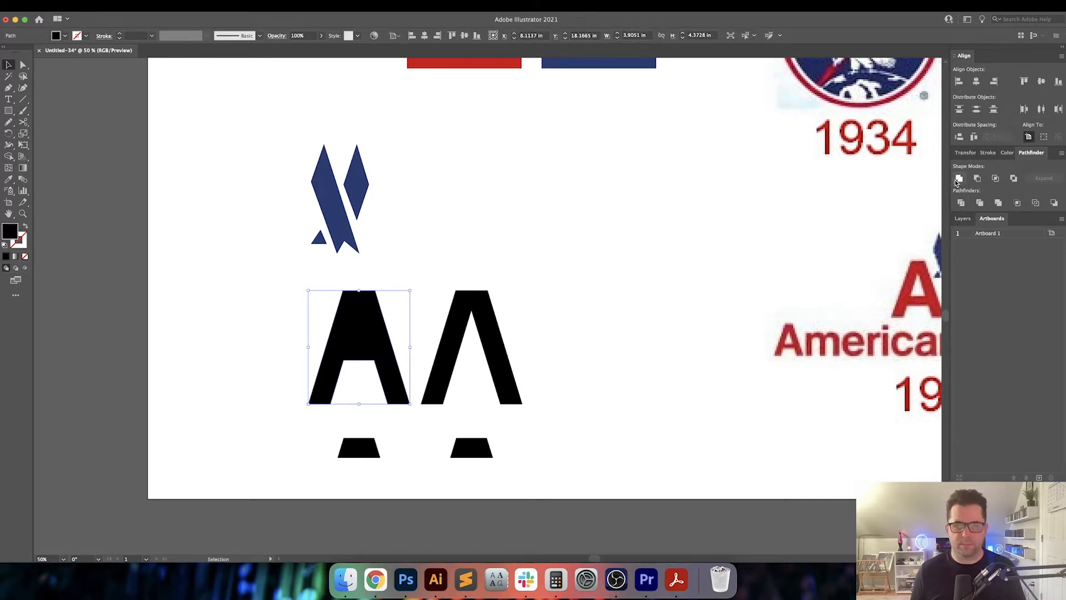
scroll(356, 316, up, 1)
key(super+z)
Merge the left A's divided pieces into one clean crossbar-less shape with the Shape Builder tool
click(206, 307)
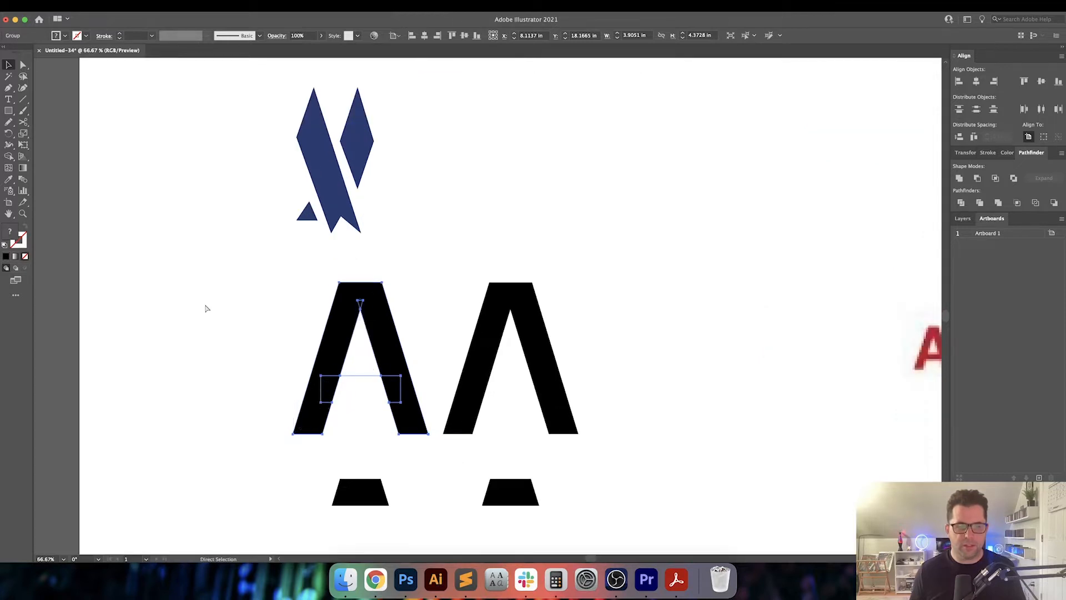
drag(256, 281, 431, 451)
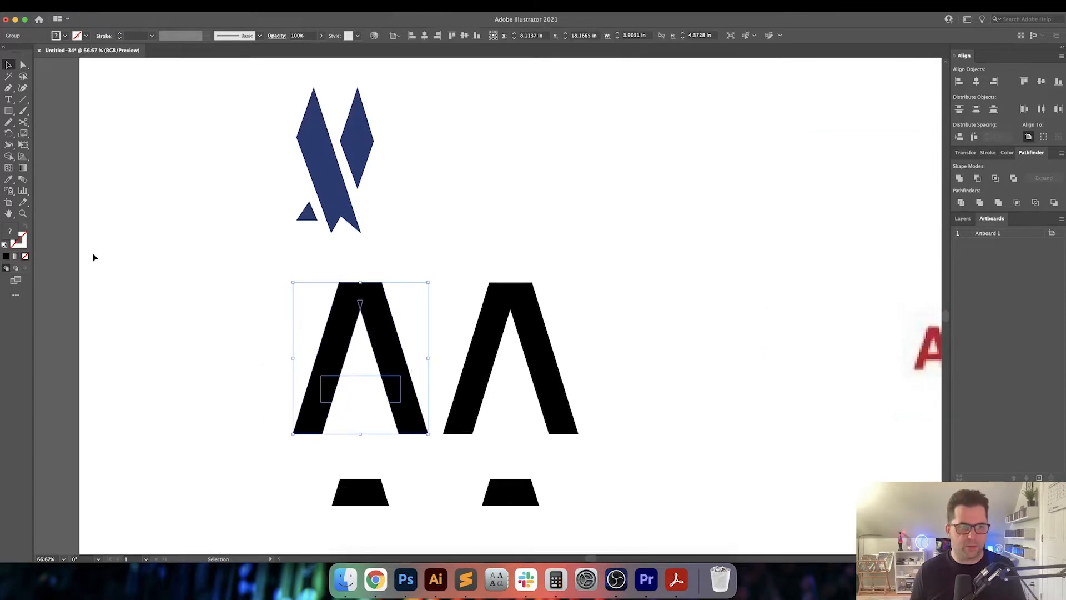
click(9, 156)
mouse_move(342, 364)
mouse_down()
mouse_move(329, 394)
mouse_move(347, 314)
mouse_move(362, 301)
mouse_move(391, 401)
mouse_move(366, 388)
mouse_move(364, 441)
mouse_up()
Delete the unfilled leftover triangle inside the left A's counter
key(a)
click(366, 364)
key(ctrl+y)
key(ctrl+y)
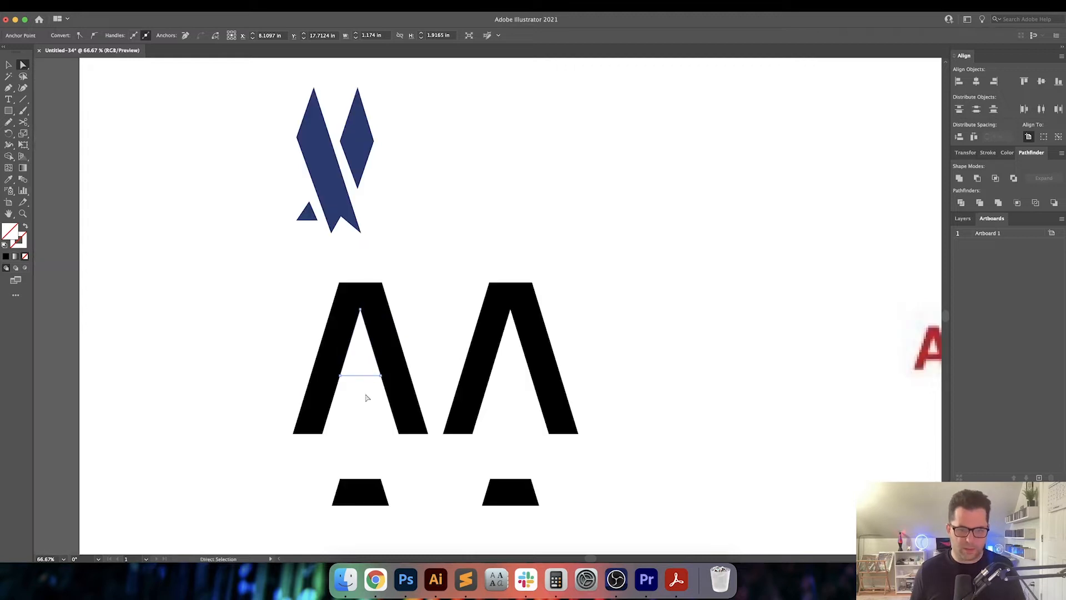
key(ctrl+x)
key(ctrl+z)
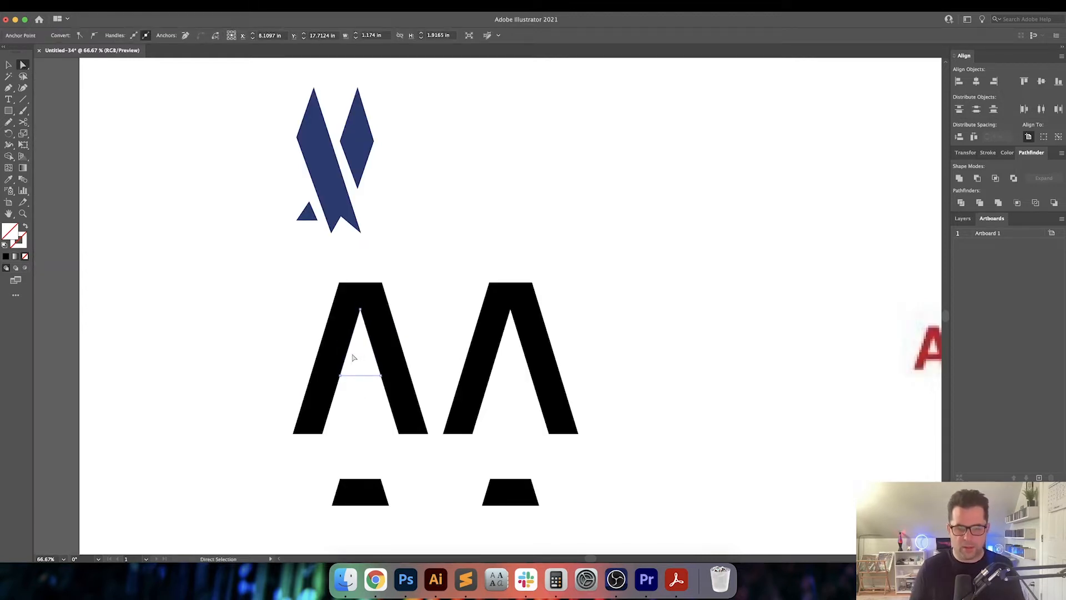
key(Delete)
key(v)
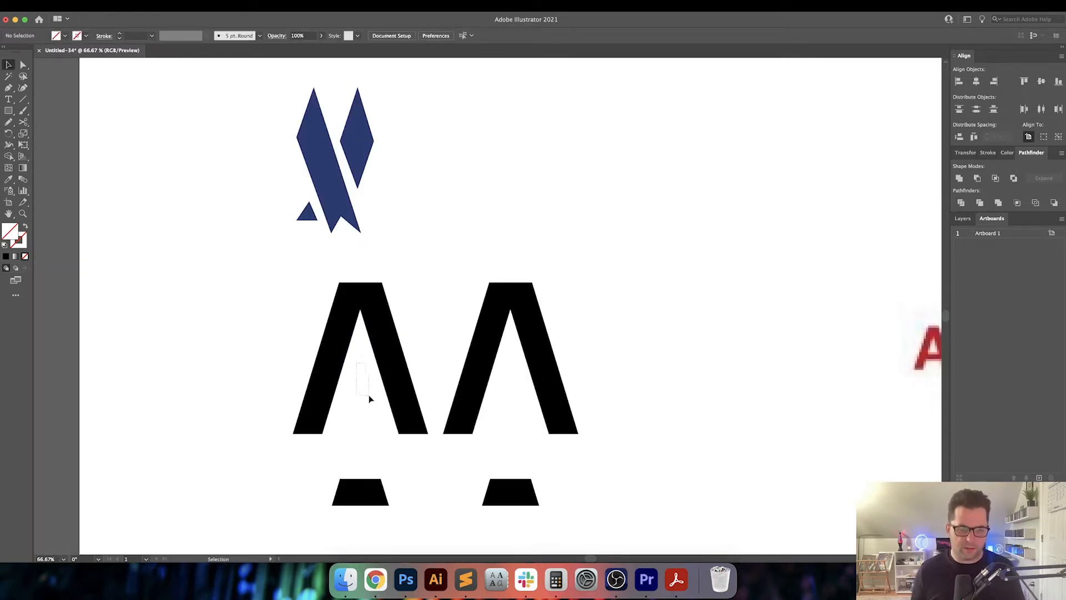
Replace the right A with a copy of the cleaned left A, overlapping the original's right leg
drag(456, 271, 588, 440)
key(Delete)
click(378, 349)
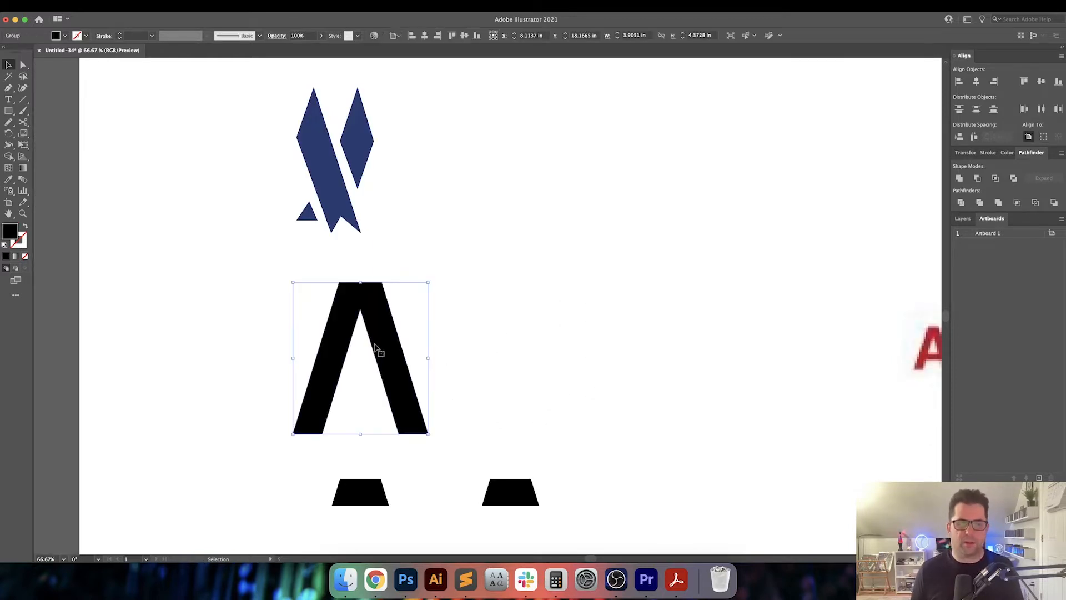
drag(378, 349, 445, 343)
click(522, 343)
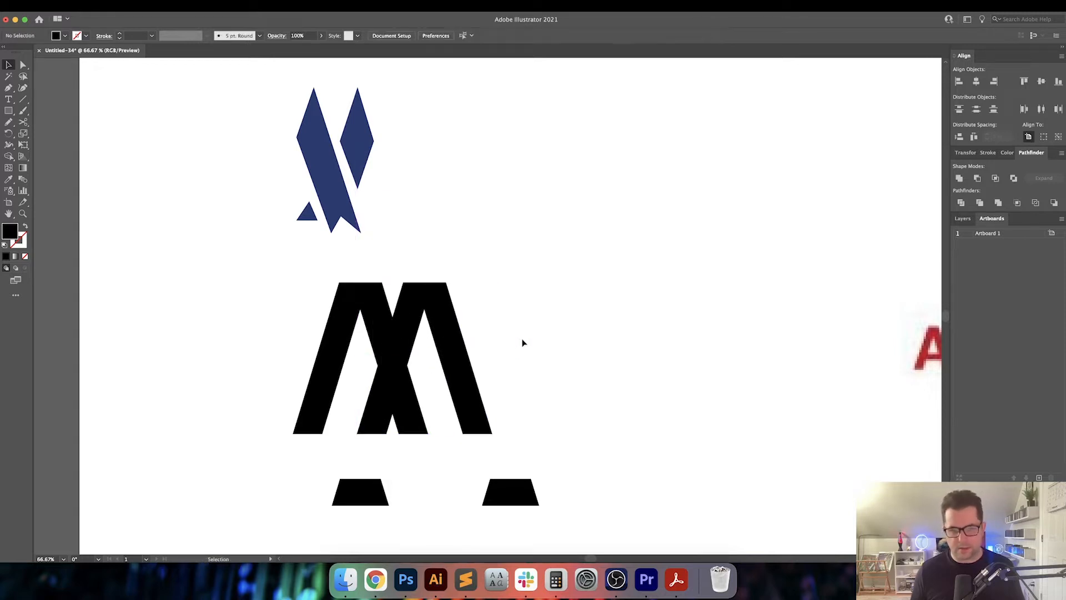
Give the overlapping right A a white stroke while keeping its black fill
scroll(531, 347, left, 3)
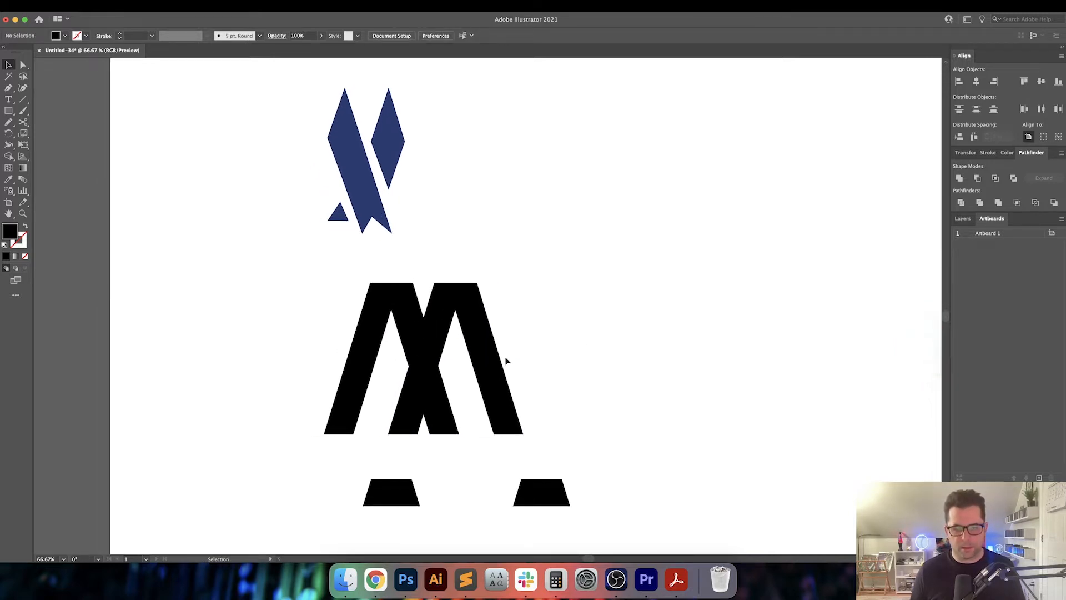
click(487, 315)
key(i)
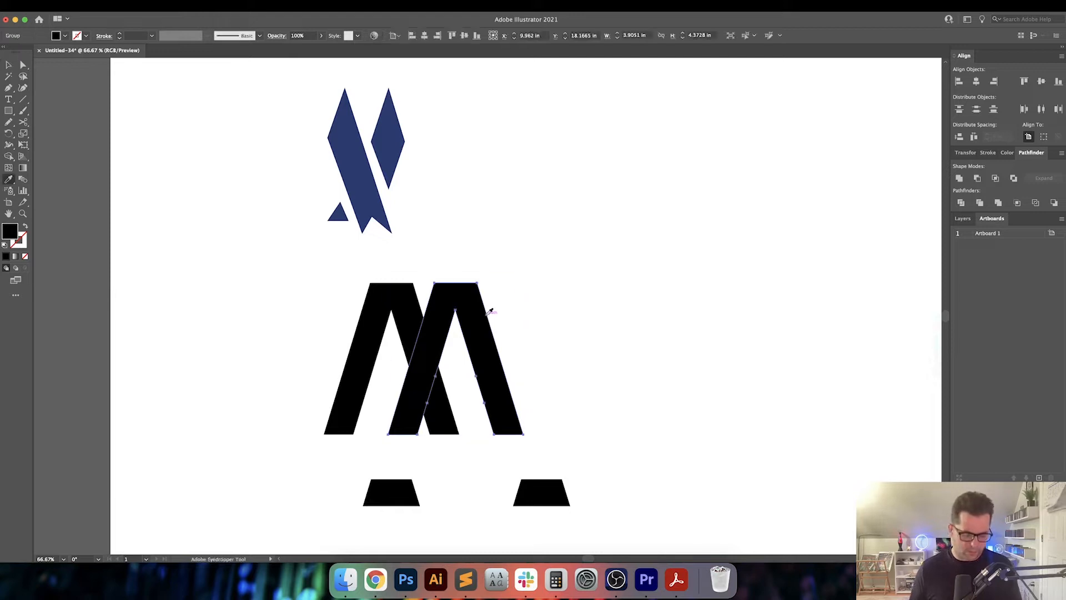
click(500, 308)
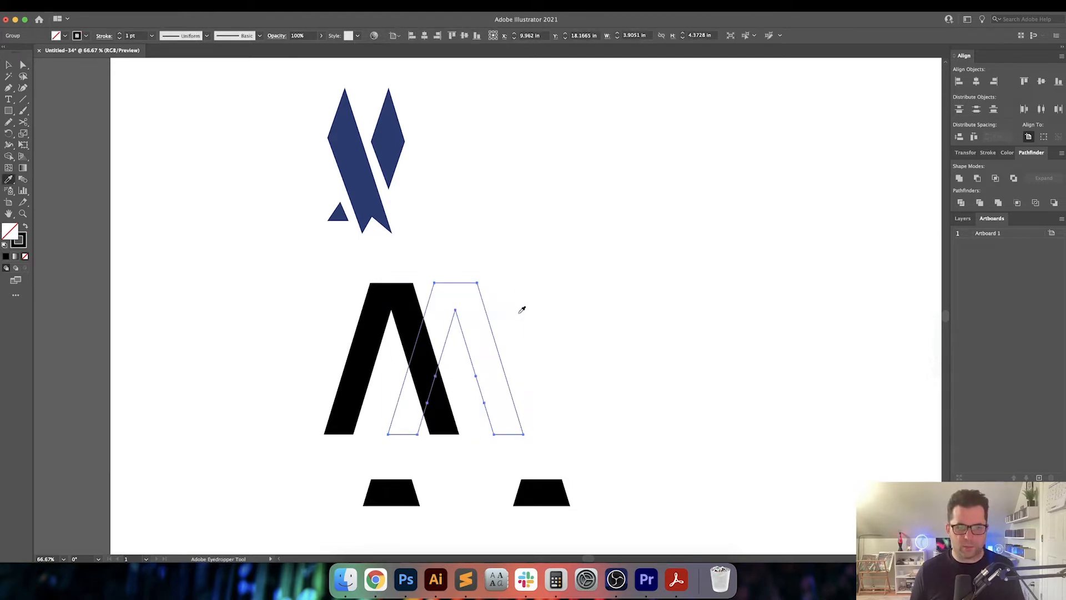
key(super+z)
key(v)
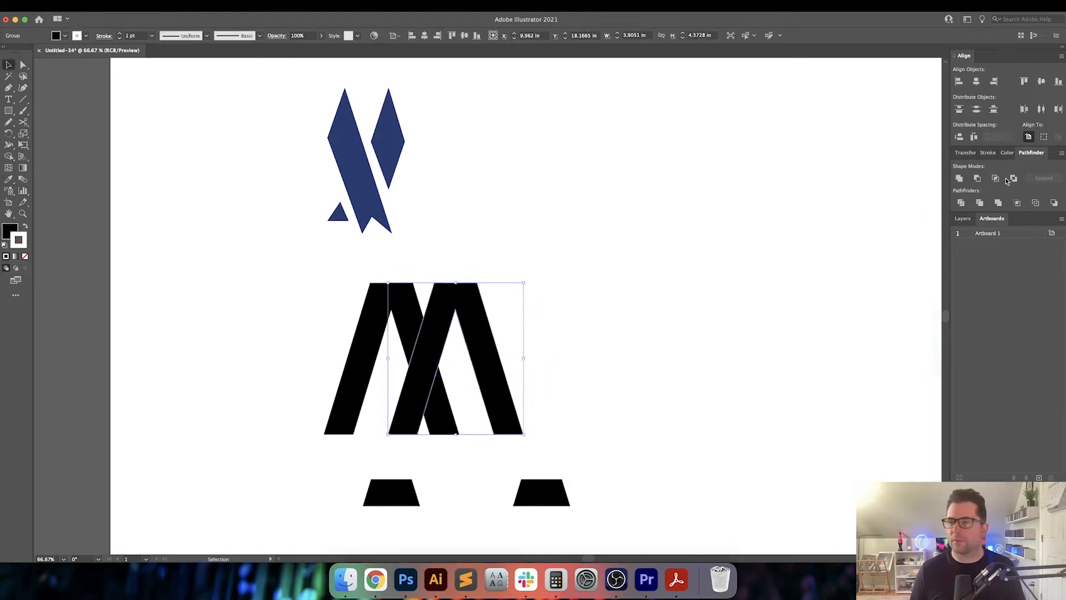
Align the right A's white stroke to the outside and set its weight to 20 pt
click(988, 152)
click(1013, 206)
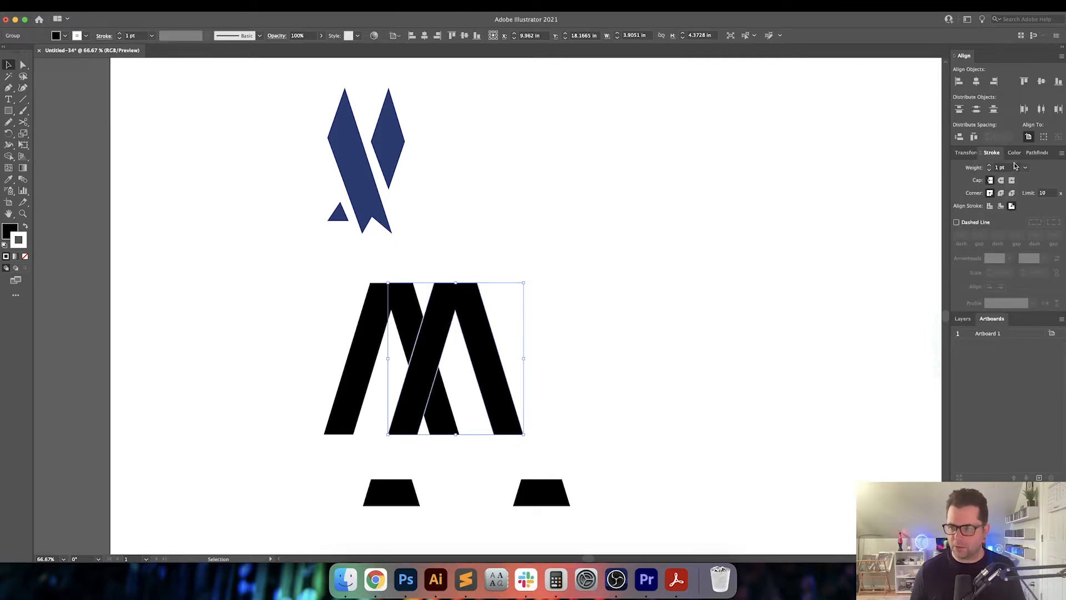
click(1002, 167)
text(10)
key(Return)
text(20)
key(Return)
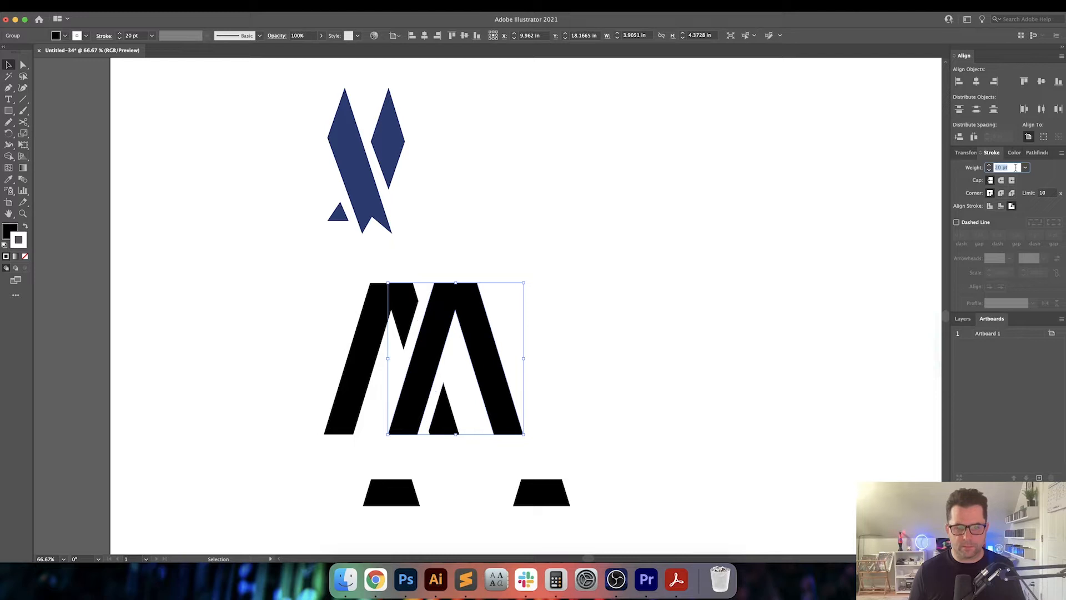
key(Return)
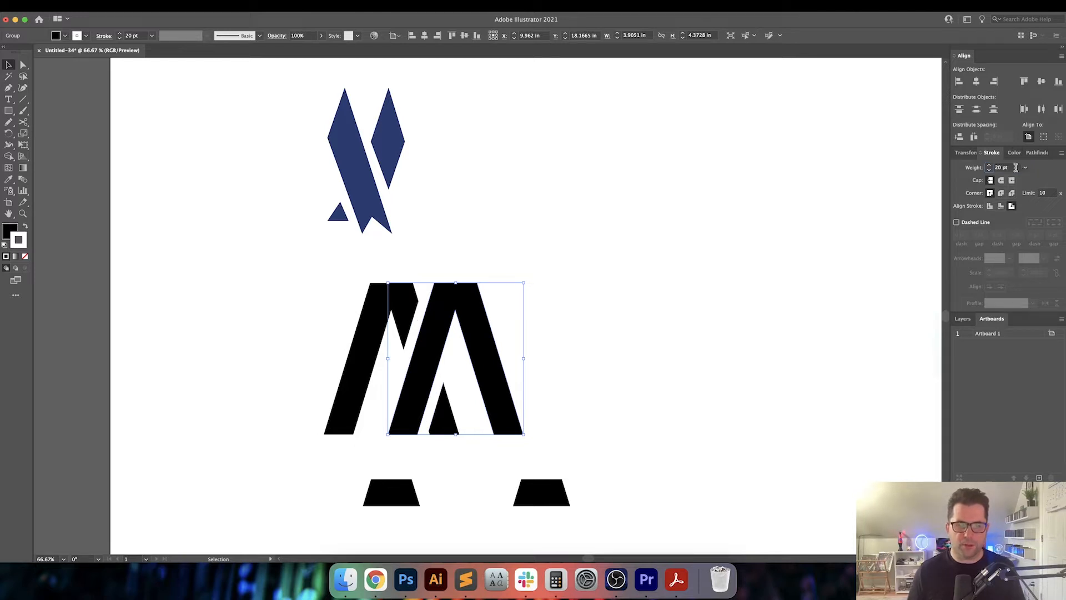
scroll(639, 378, right, 2)
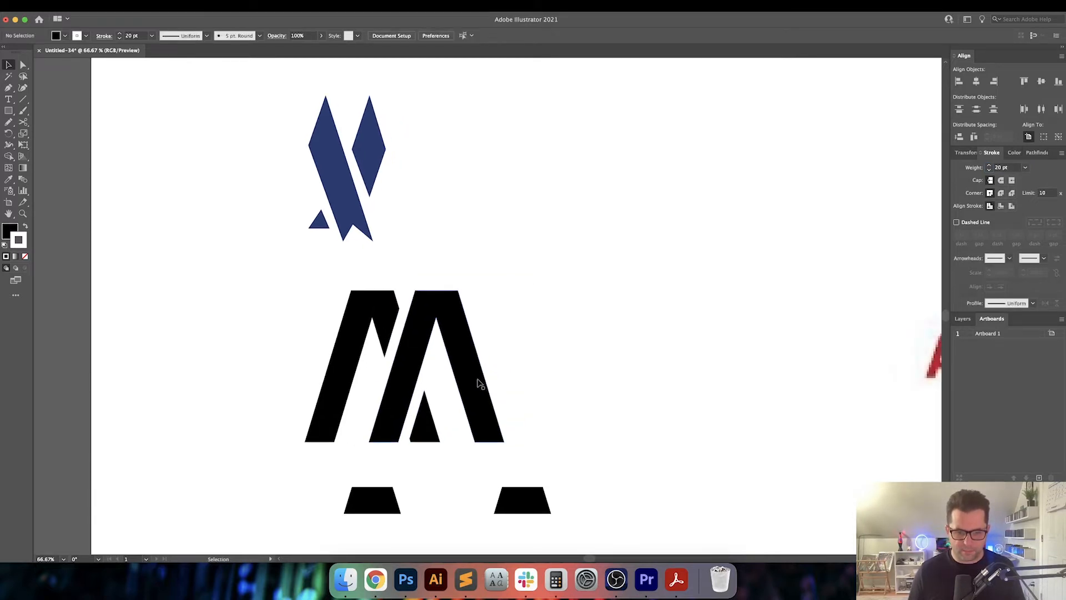
Shift the overlapping right A slightly farther right from the left A
drag(481, 384, 486, 384)
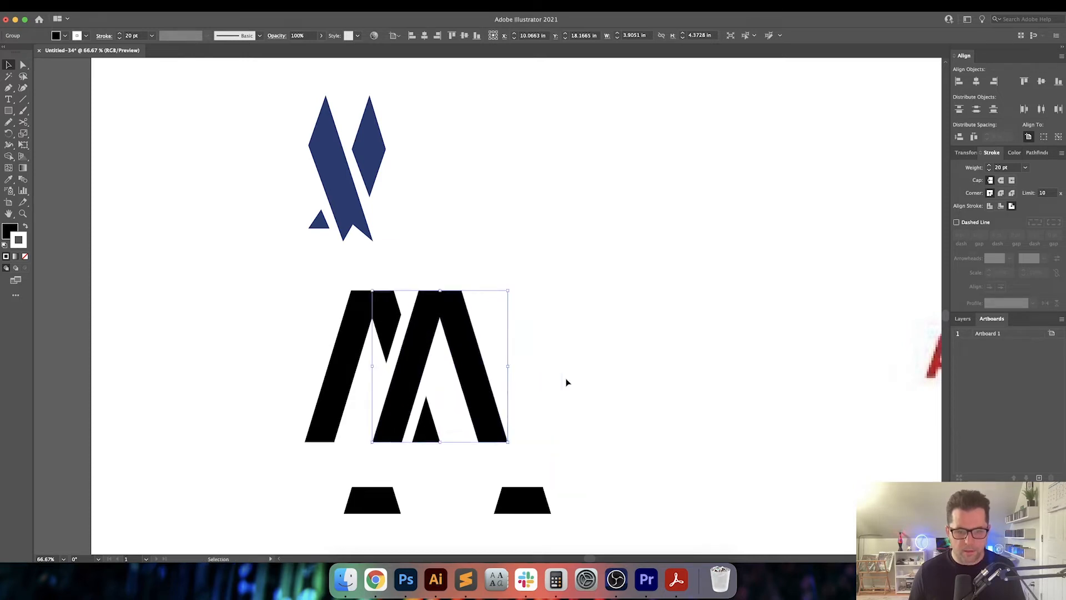
click(567, 382)
drag(575, 382, 587, 384)
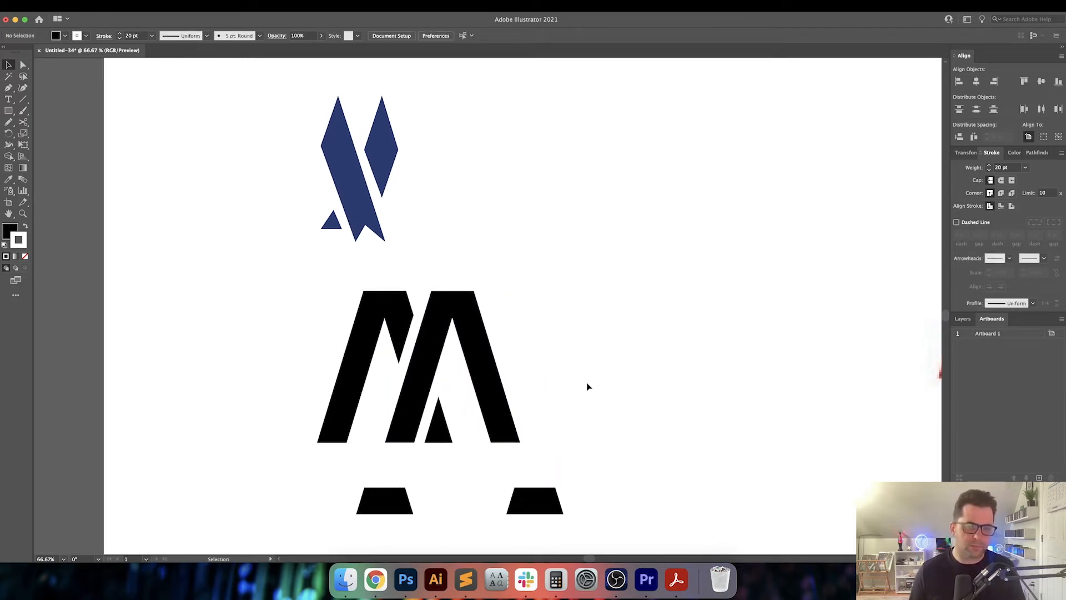
Set the right A's white stroke weight to 10 pt
click(480, 350)
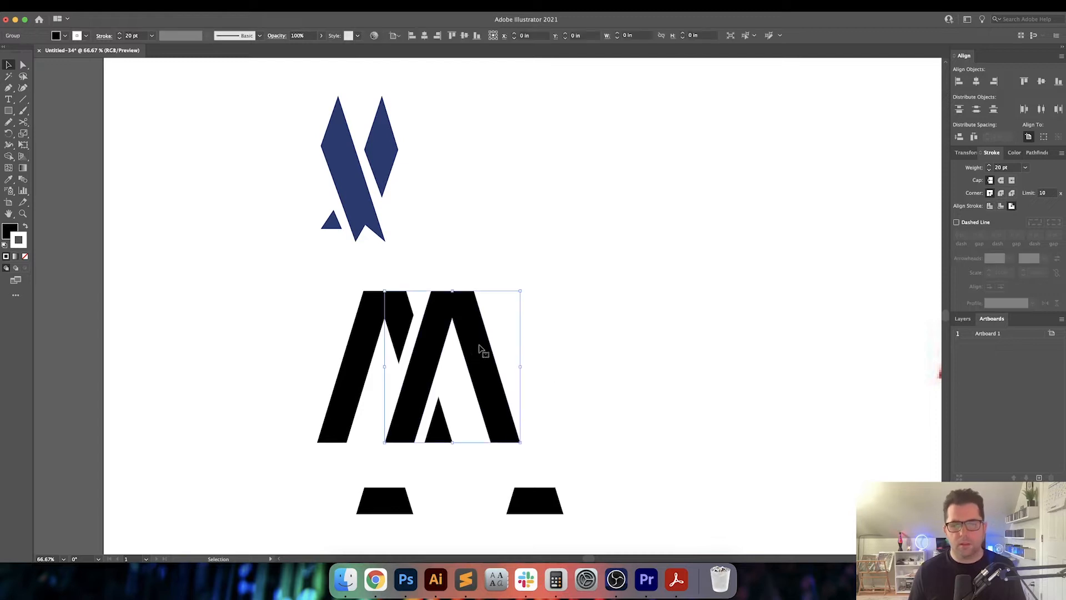
click(1013, 166)
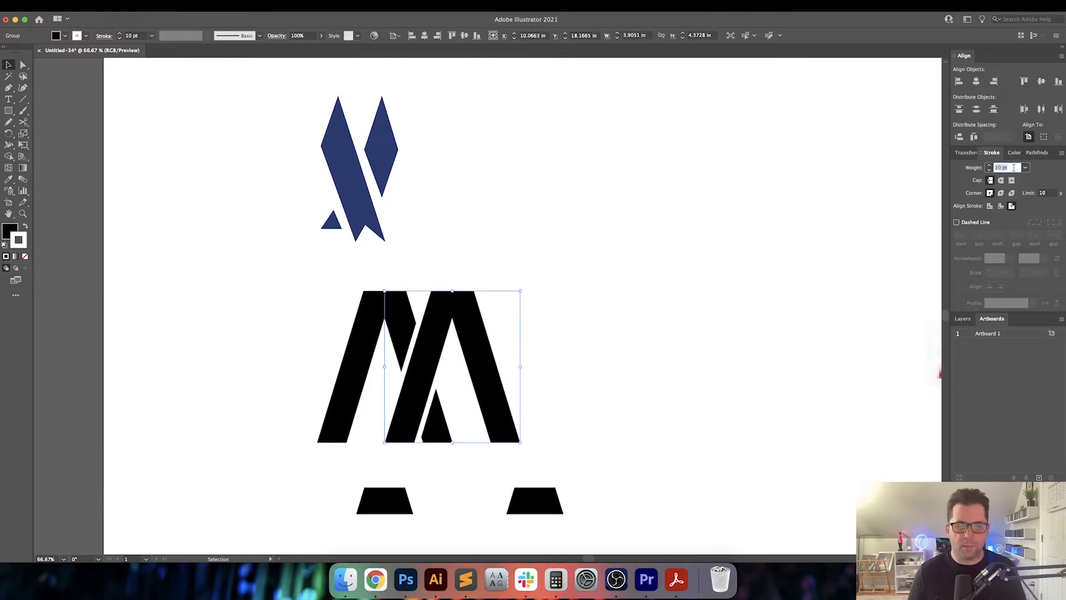
key(Return)
click(648, 296)
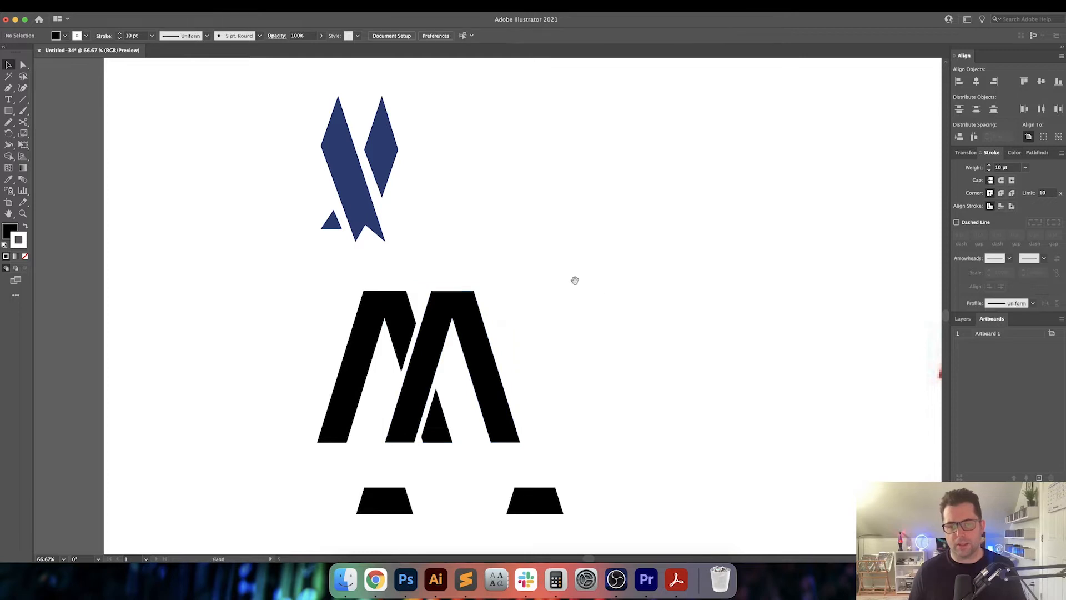
Delete the right-hand spare trapezoid below the monogram, keeping the left one
scroll(574, 281, left, 2)
scroll(586, 240, down, 2)
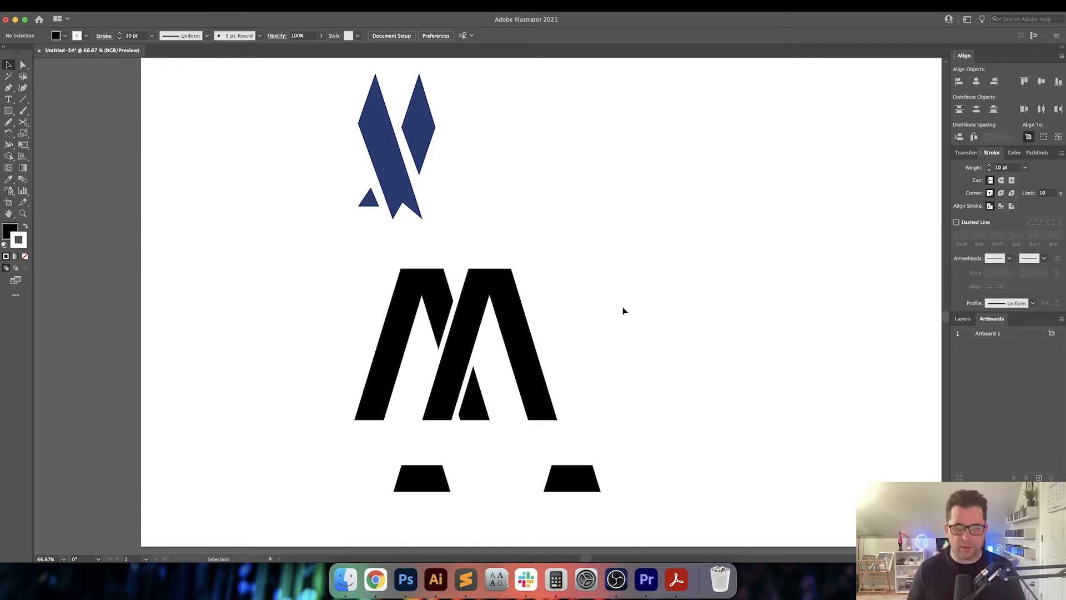
scroll(622, 307, down, 5)
click(568, 386)
key(Delete)
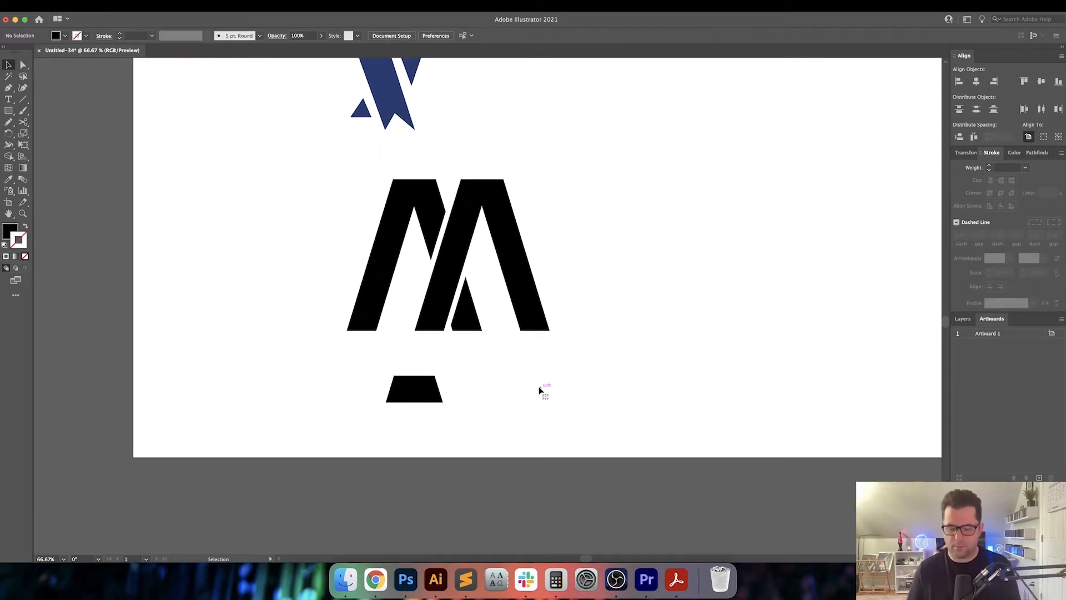
click(411, 389)
scroll(474, 397, up, 1)
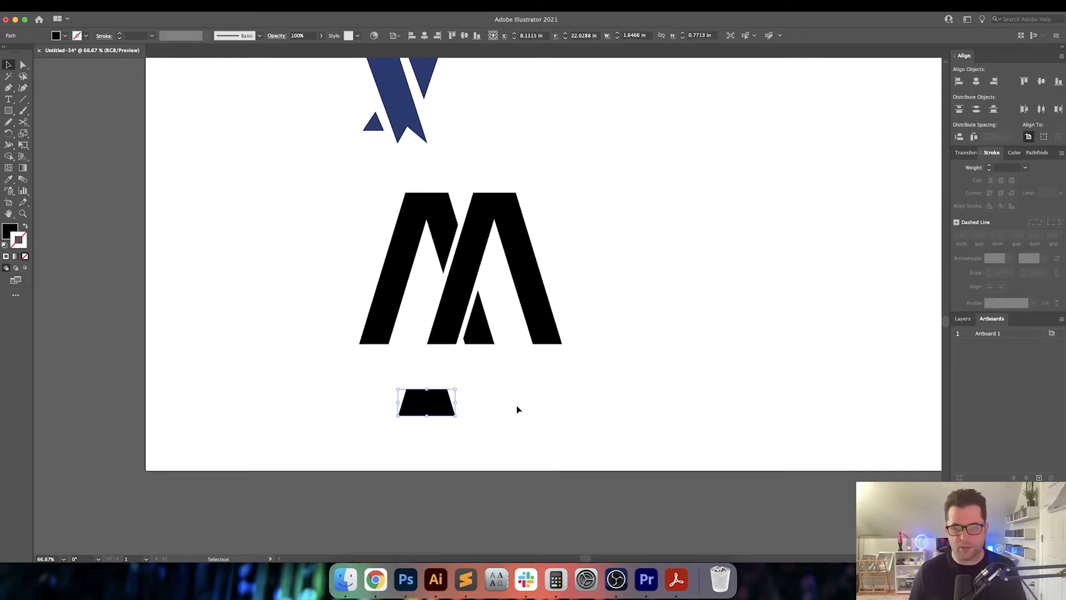
Expand the right A's appearance to convert its white stroke into filled shapes
click(500, 223)
click(121, 8)
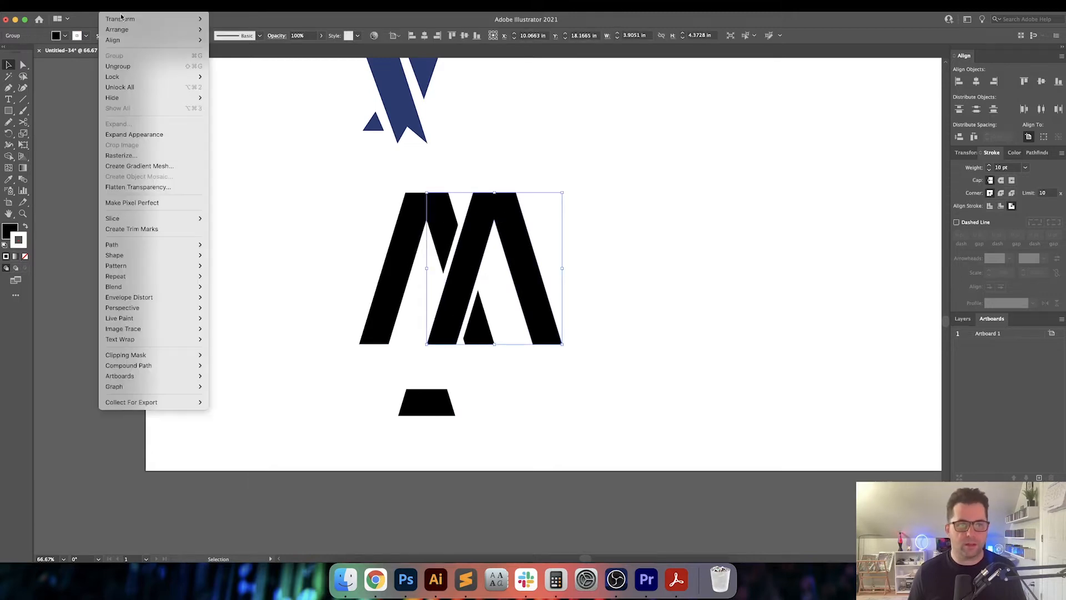
click(134, 135)
click(121, 8)
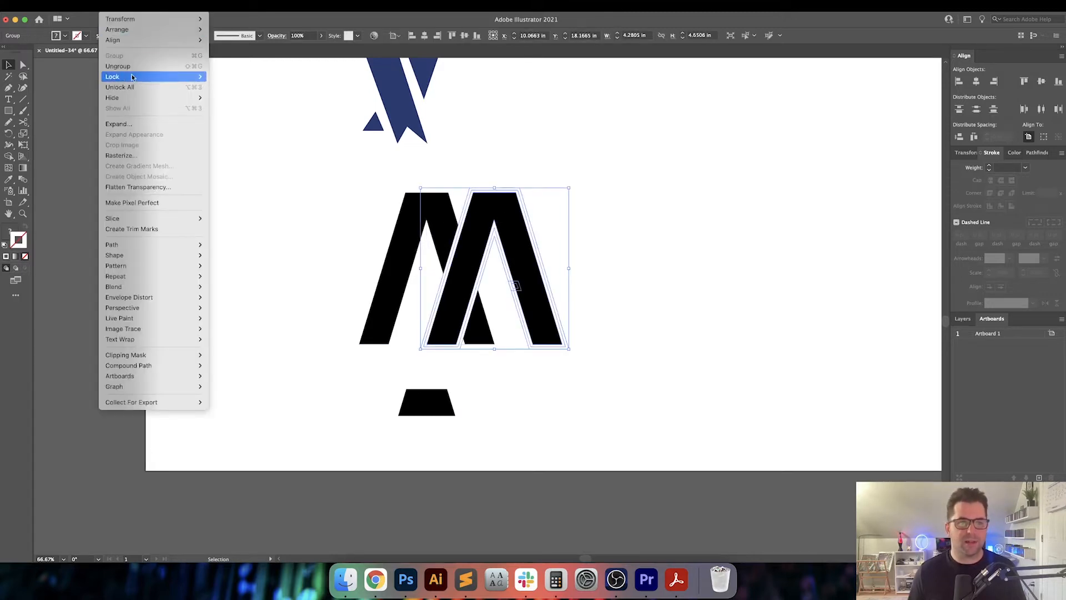
click(140, 124)
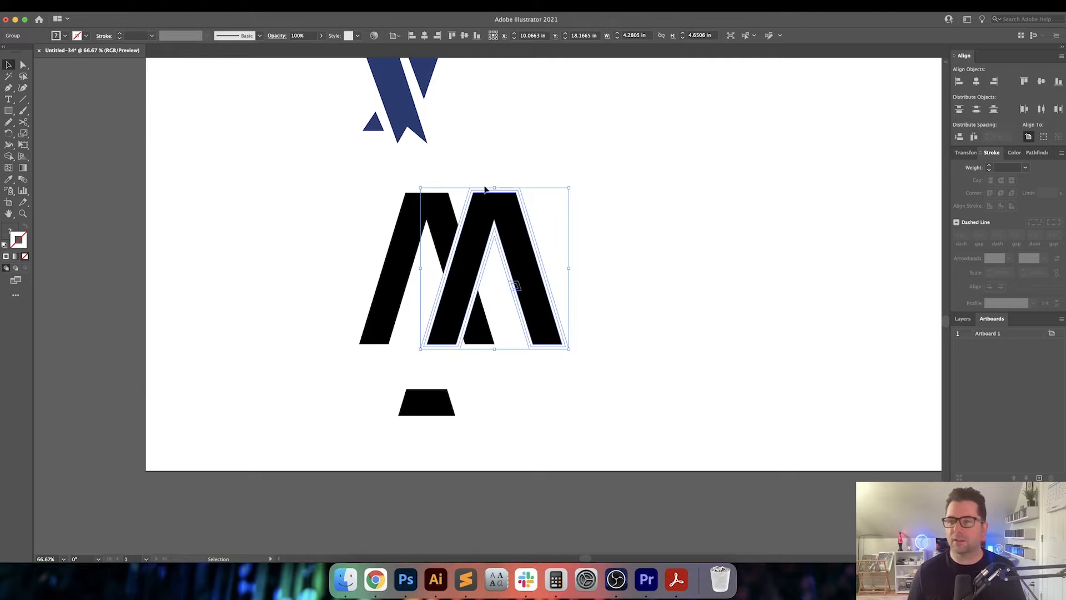
Try to divide the expanded right A on its own and remove its white outline pieces
click(1036, 152)
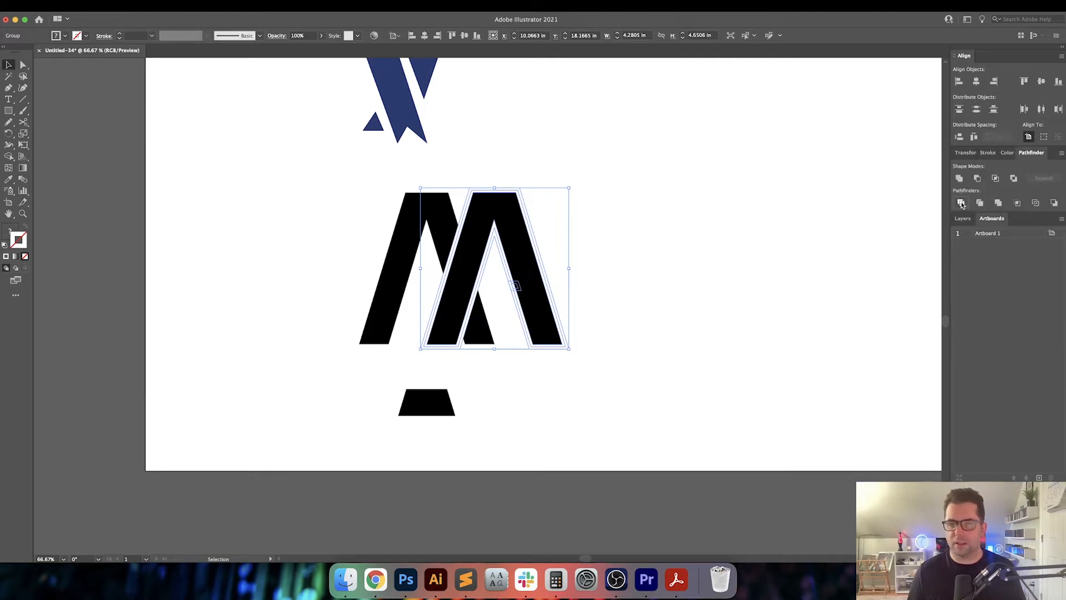
key(a)
click(589, 352)
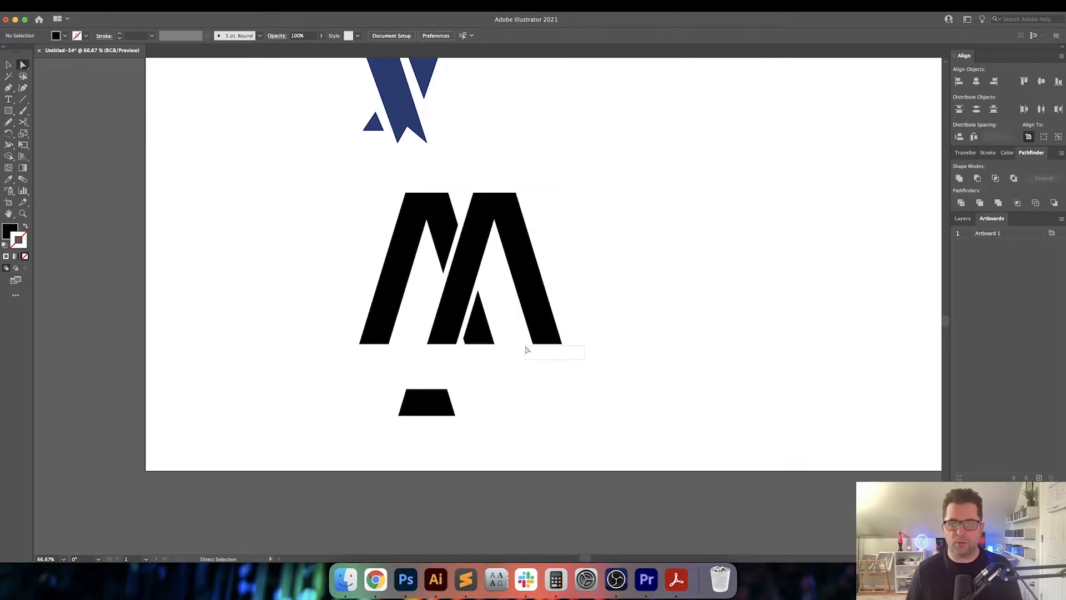
drag(528, 350, 528, 351)
key(Delete)
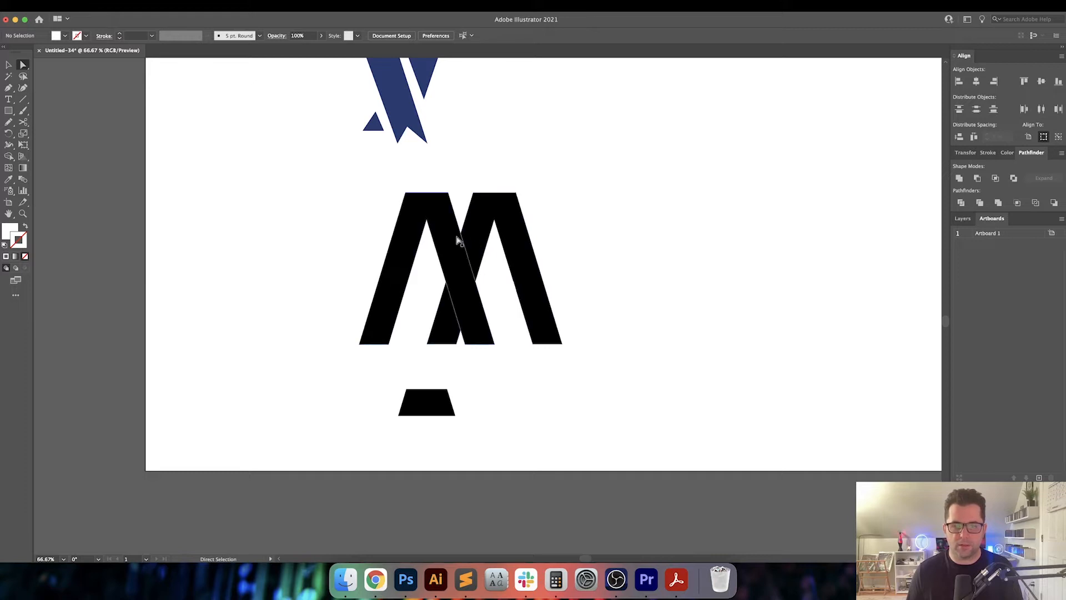
key(super+y)
scroll(458, 255, up, 2)
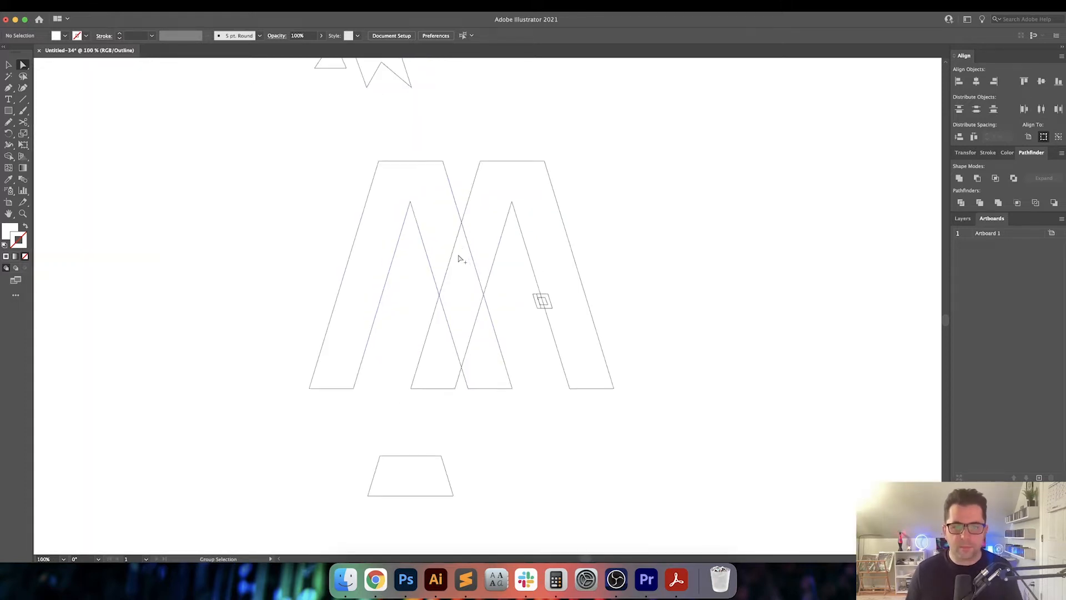
key(super+z)
key(super+z)
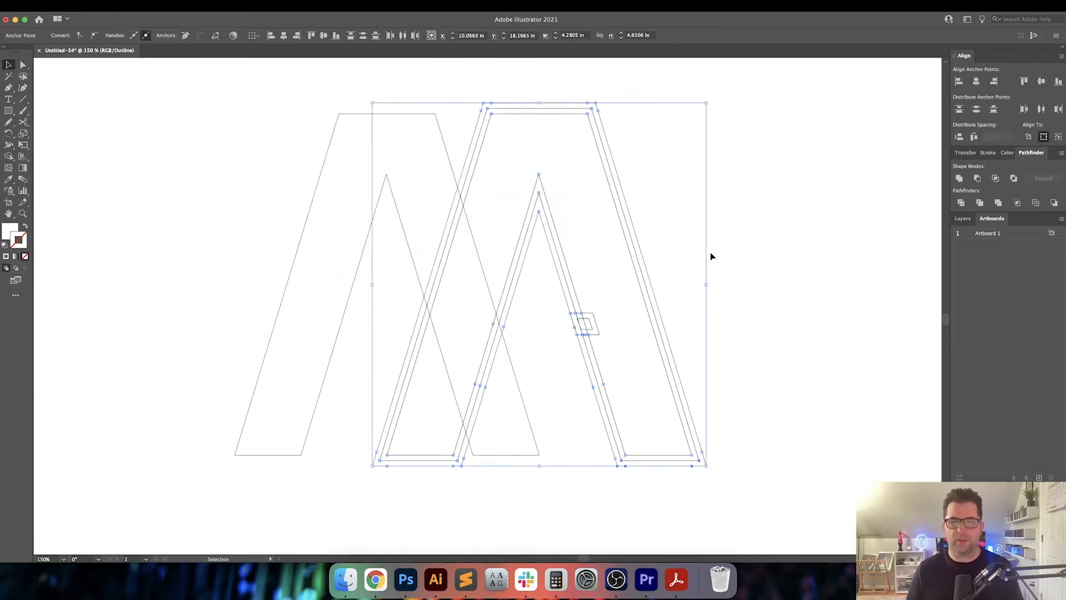
Divide both overlapping As together into separate pieces with Pathfinder Divide
click(711, 252)
key(super+y)
drag(704, 211, 211, 316)
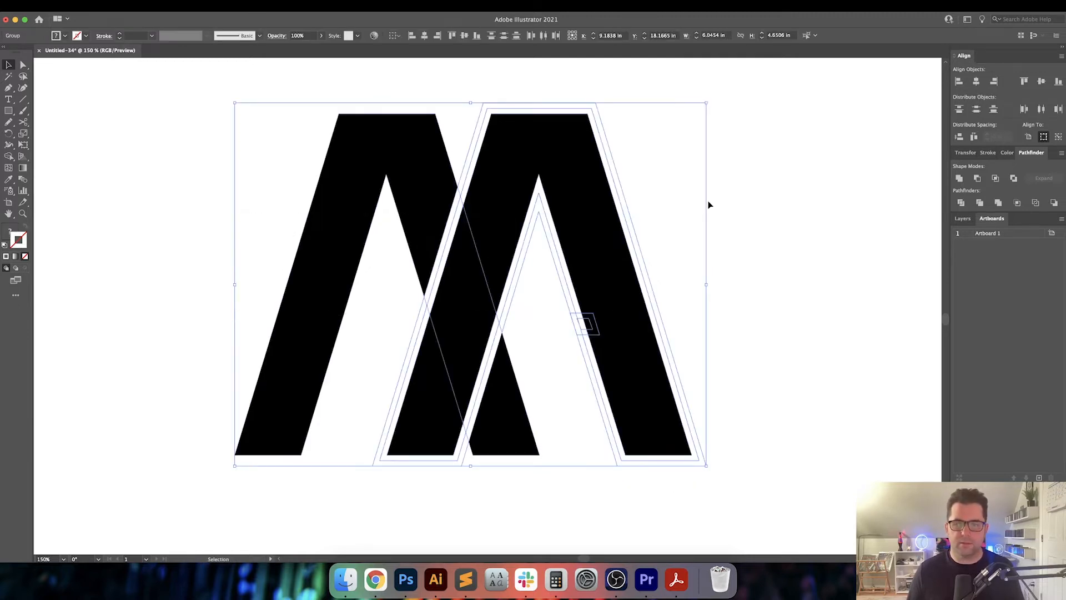
click(960, 203)
click(755, 245)
Delete the white pieces in the gaps and along the outline of the right A
key(a)
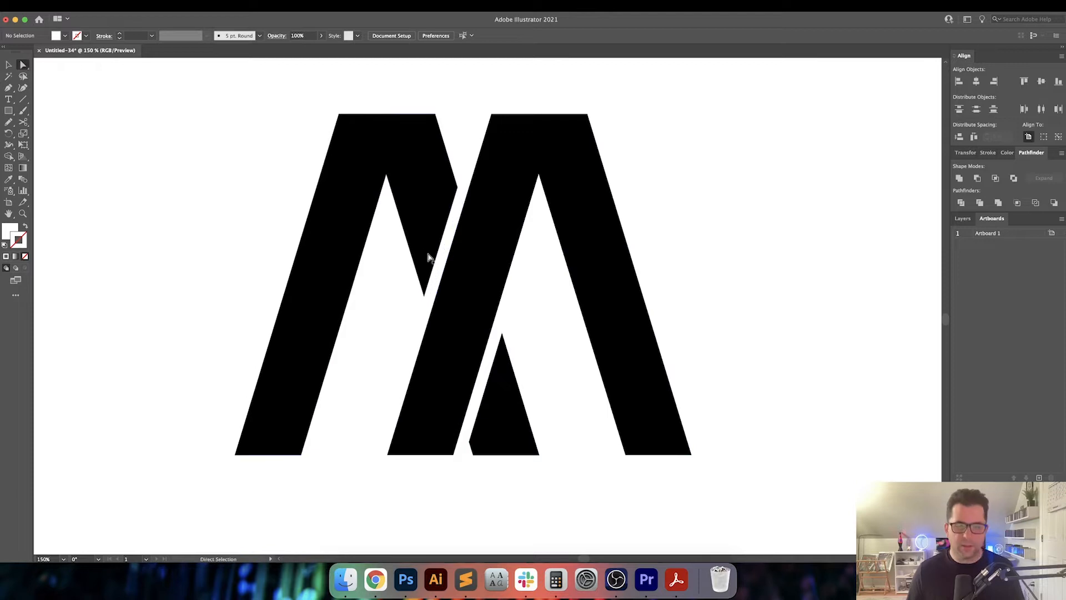
click(447, 241)
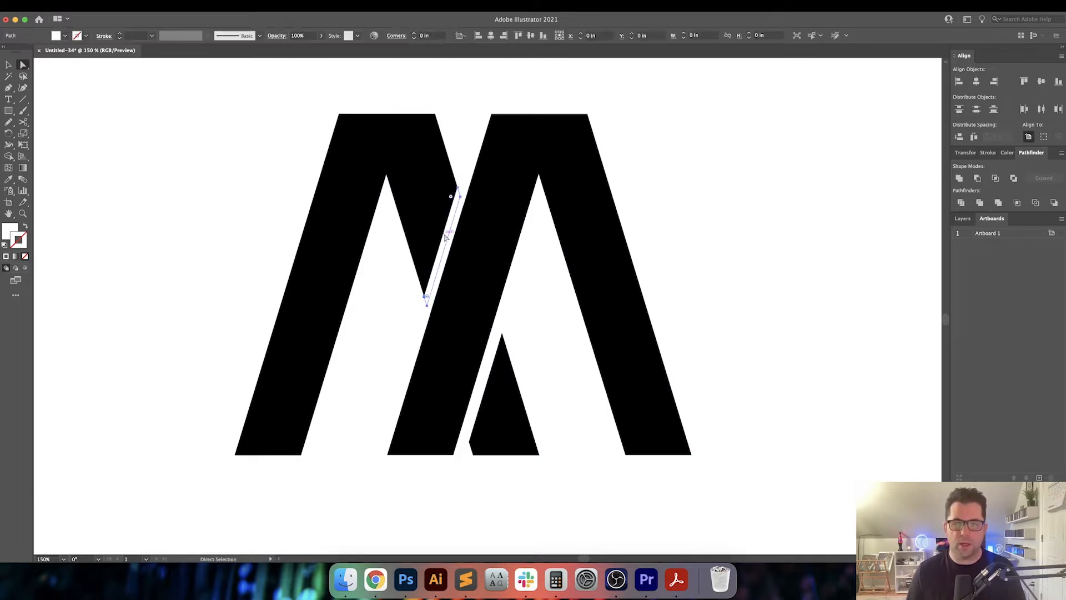
key(Delete)
click(472, 139)
key(Delete)
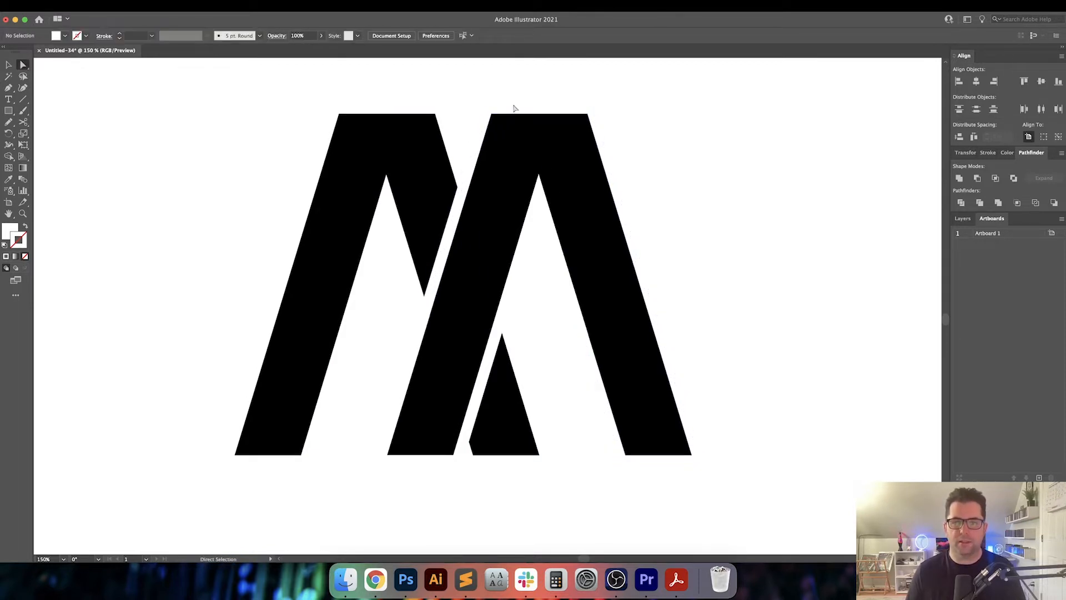
click(518, 291)
key(Delete)
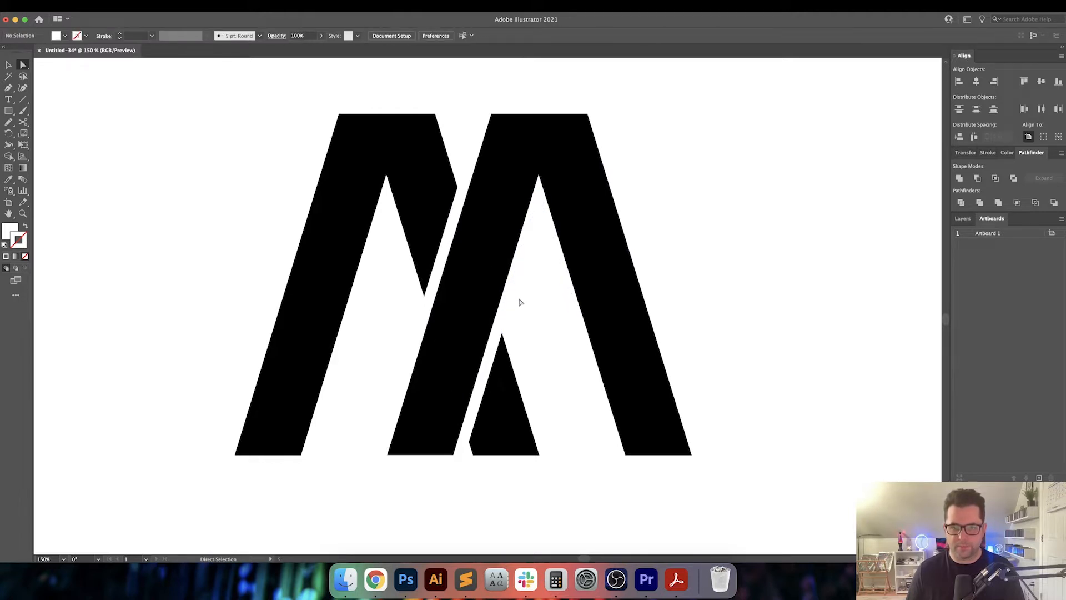
click(495, 355)
key(Delete)
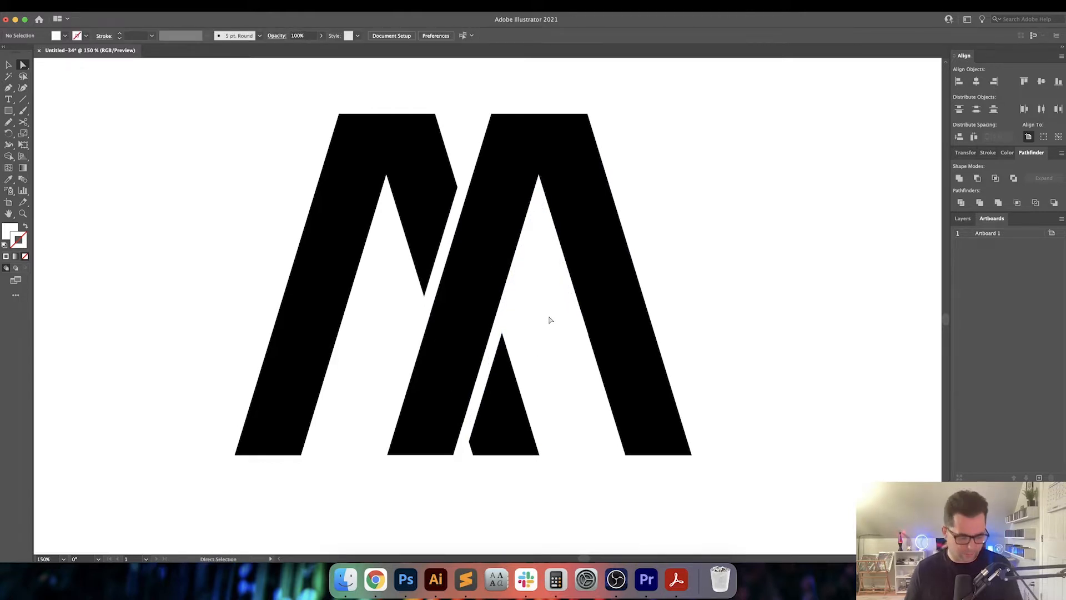
In outline view, delete the leftover slivers beside the right A's inner notch and around its left leg
key(super+y)
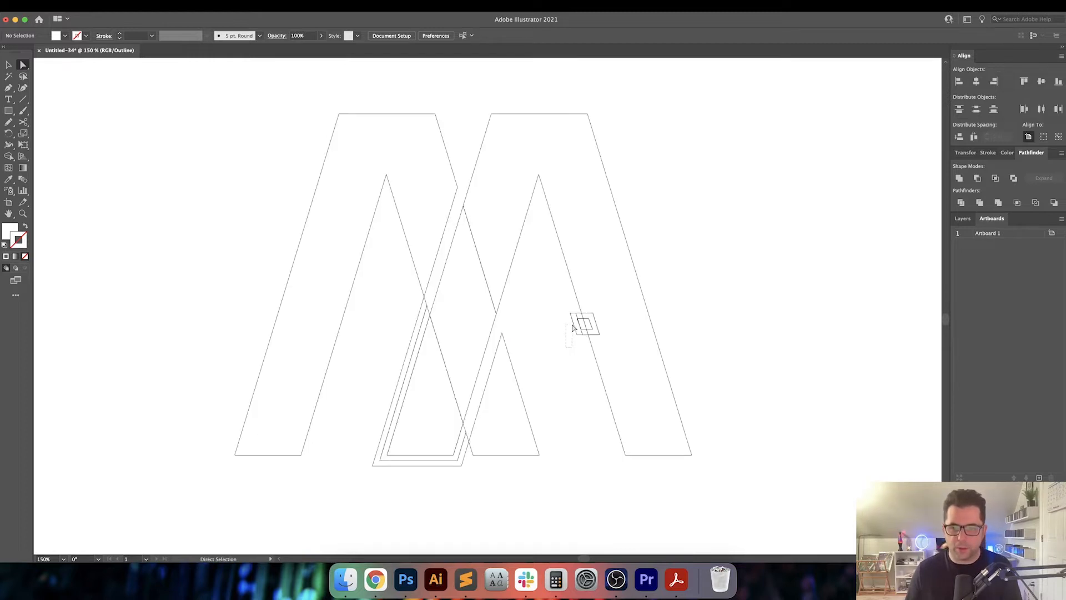
drag(578, 317, 579, 310)
key(Delete)
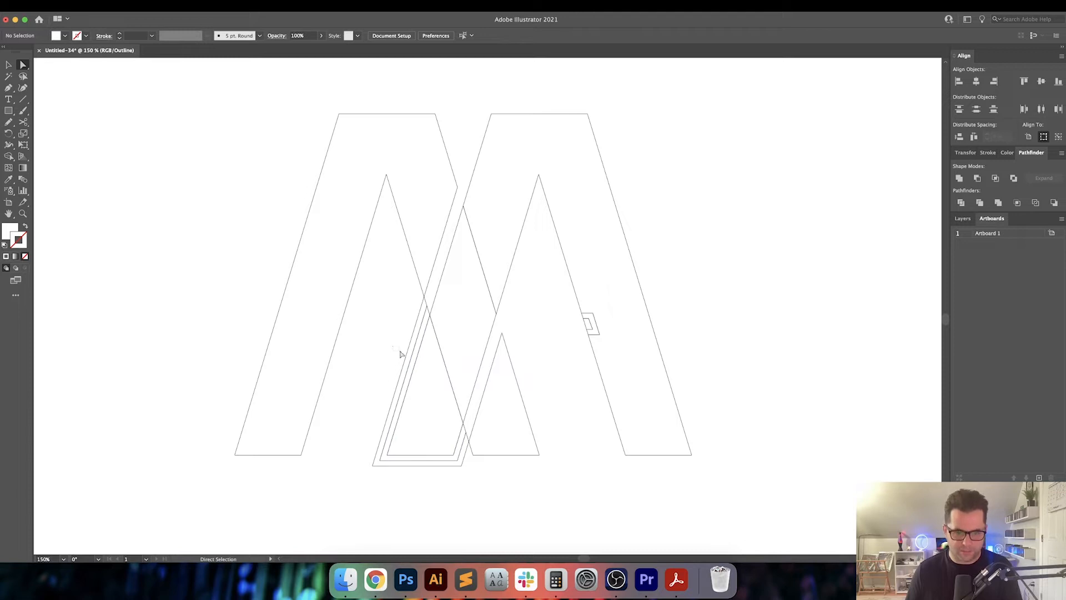
drag(414, 360, 415, 361)
key(Delete)
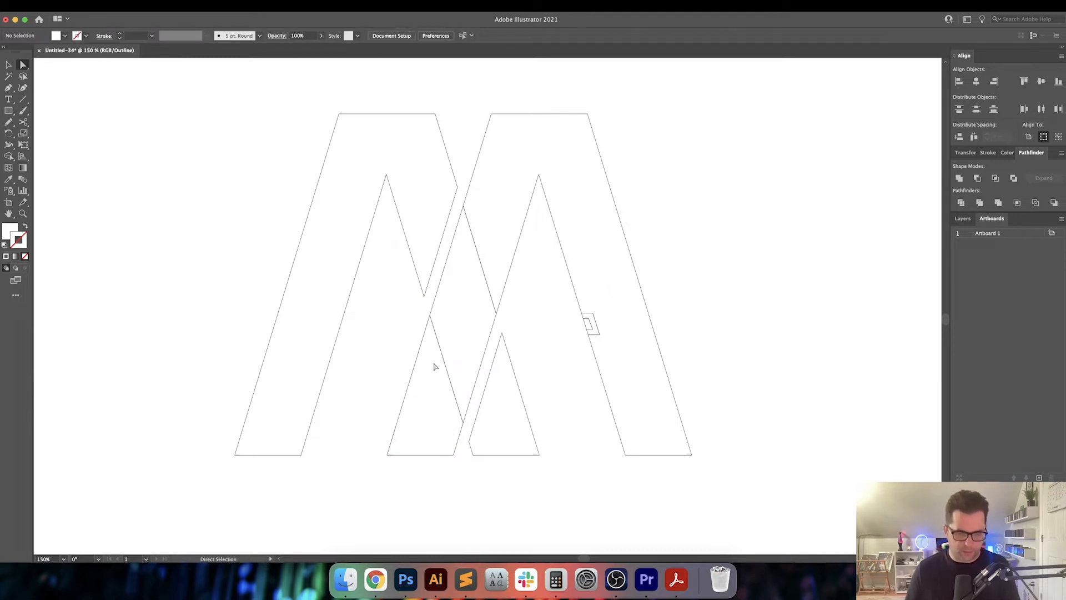
key(super+y)
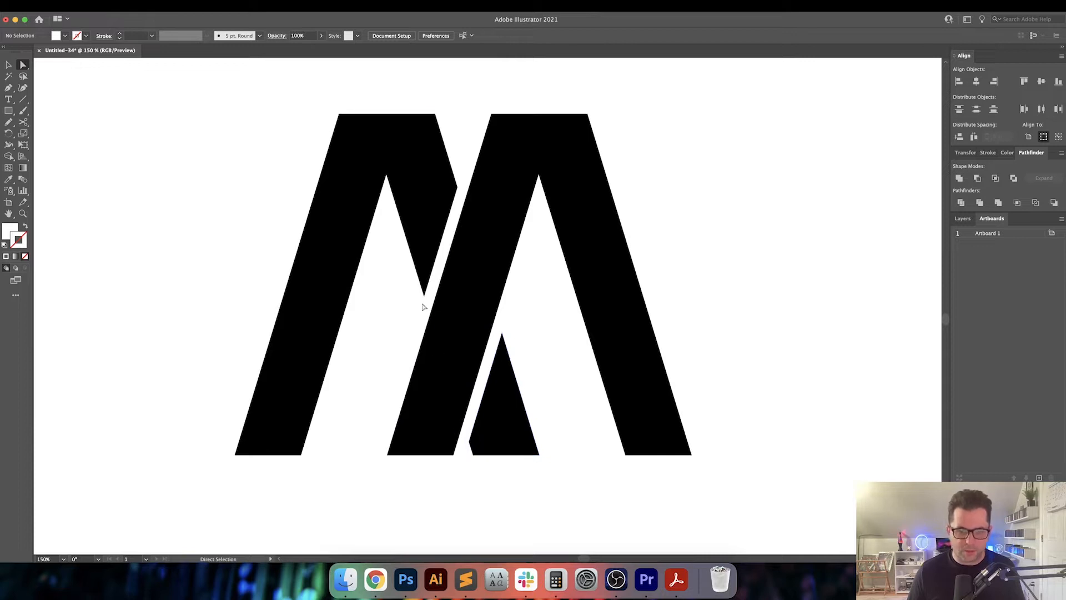
Unite the right A's divided pieces into one shape and clear the leftover notch fragments from its right leg
key(super+a)
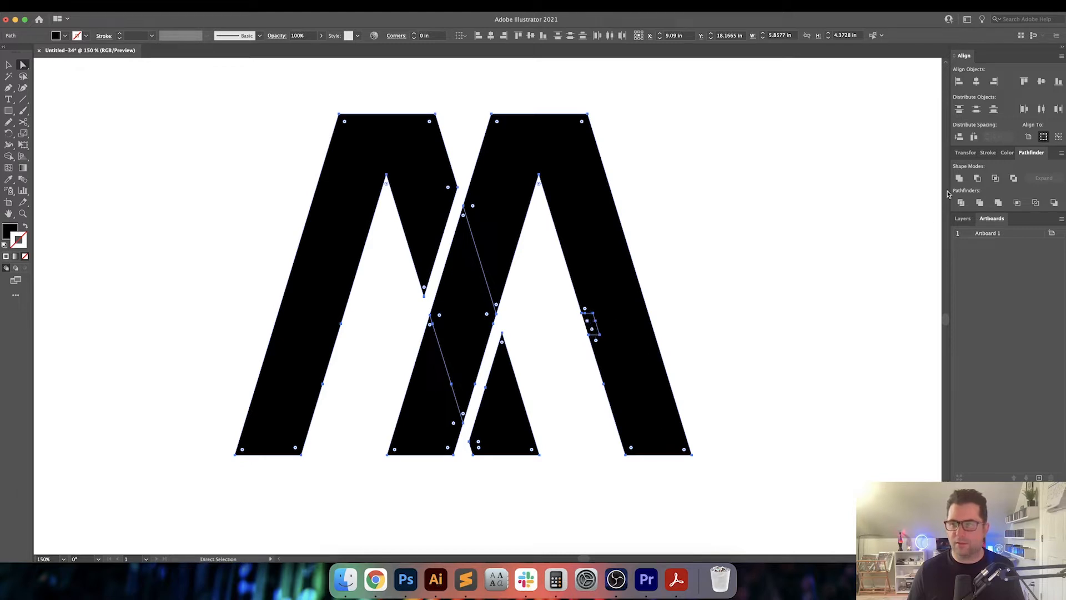
key(super+shift+a)
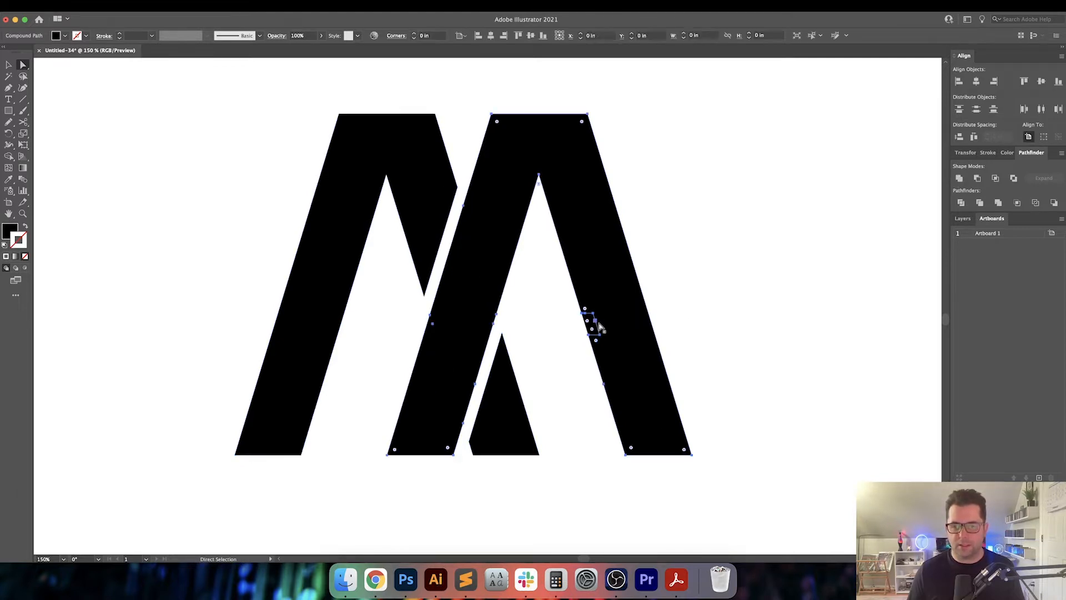
click(587, 321)
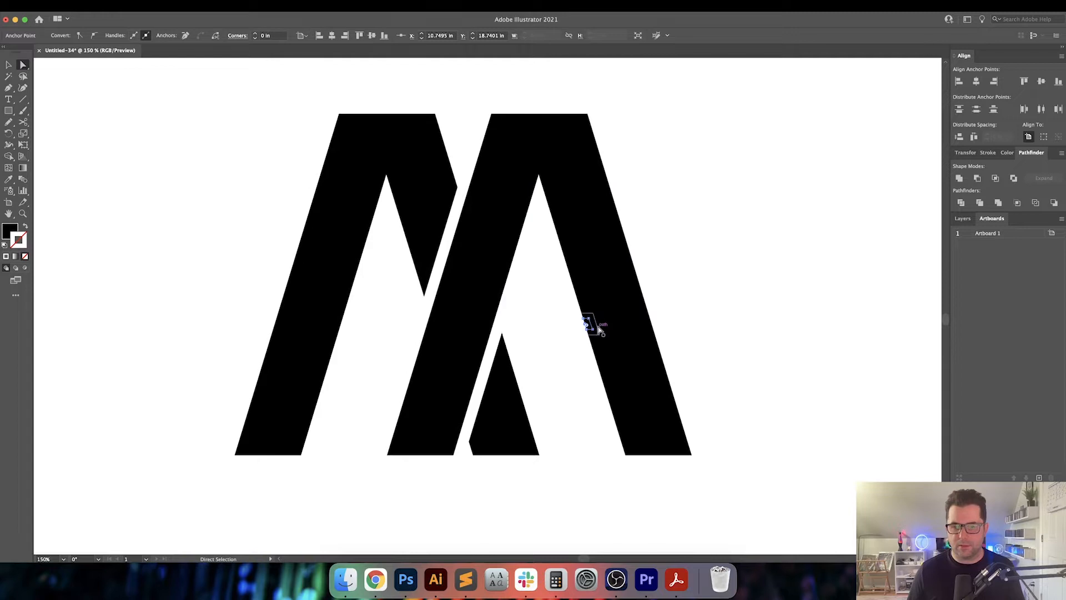
scroll(591, 325, up, 10)
drag(480, 298, 848, 326)
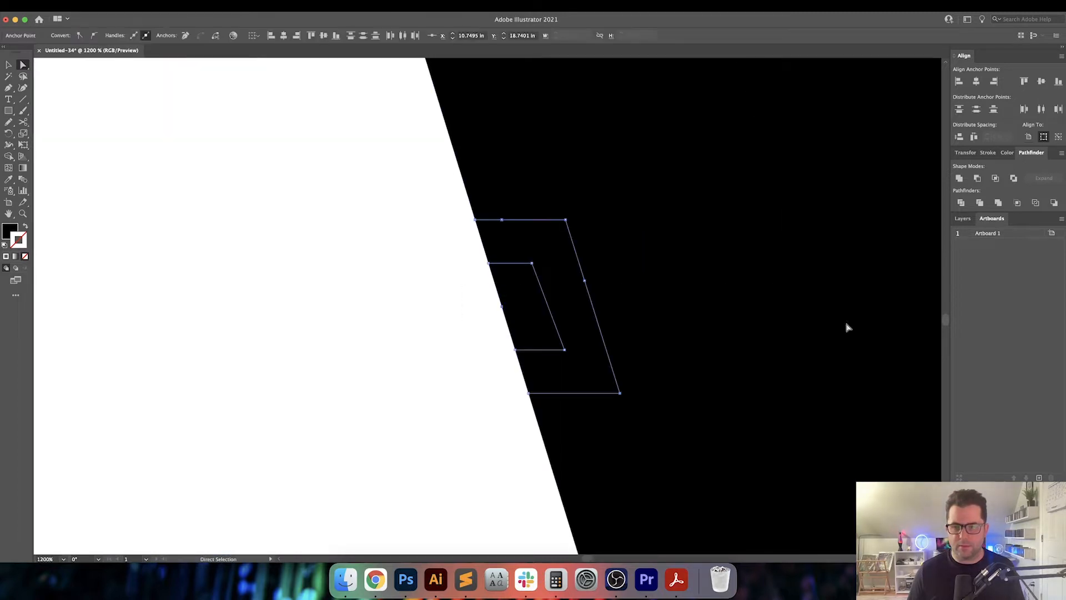
scroll(848, 326, down, 6)
click(958, 180)
drag(858, 263, 693, 289)
key(v)
click(774, 265)
drag(773, 282, 692, 288)
scroll(738, 283, down, 2)
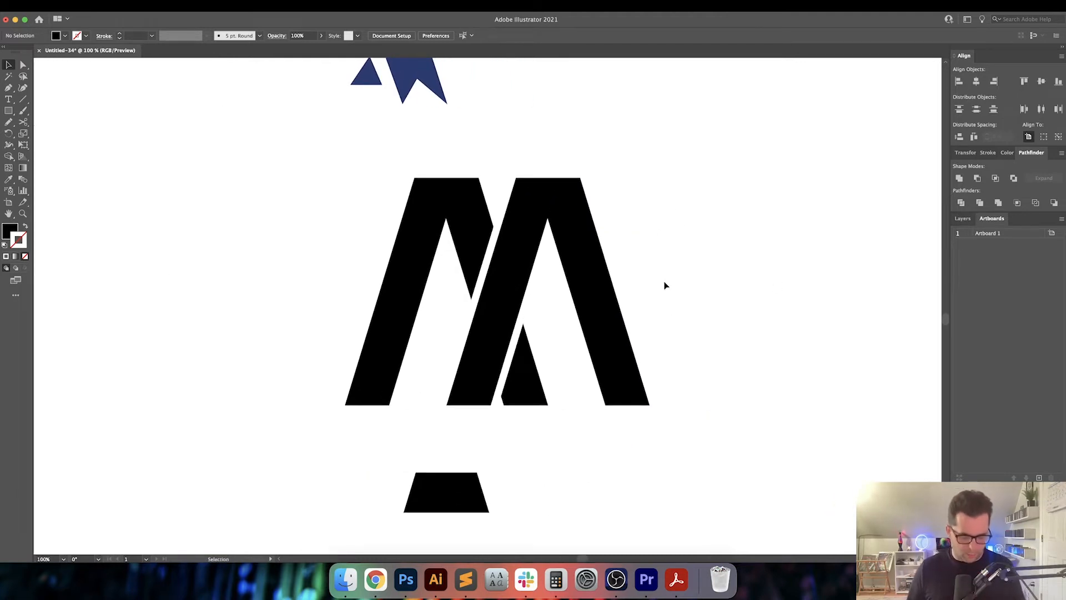
scroll(666, 289, right, 2)
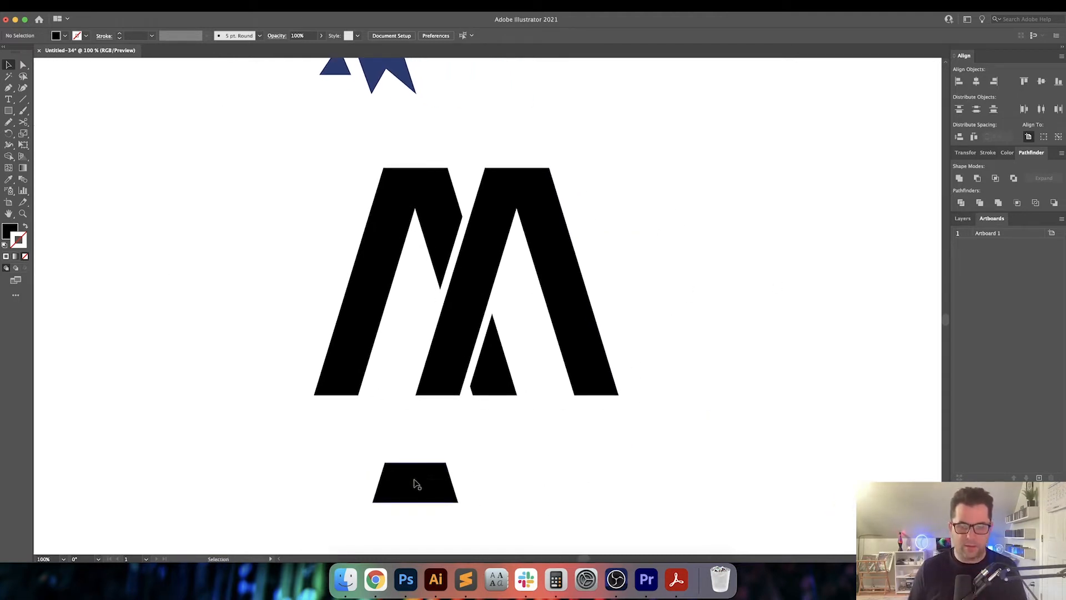
Move the spare trapezoid across both As and stretch it beyond their outer legs into a crossbar about 8.86 in wide
drag(414, 484, 701, 331)
key(a)
click(311, 288)
shift+click(324, 328)
key(v)
click(736, 377)
scroll(722, 395, up, 2)
scroll(721, 395, right, 2)
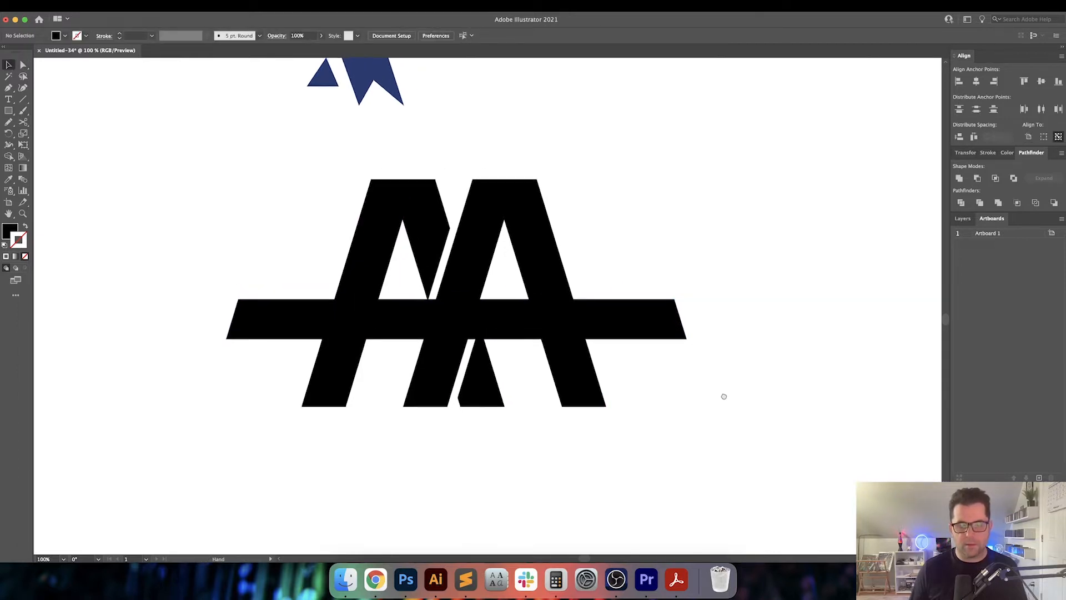
Raise the long crossbar slightly across the two As
click(626, 340)
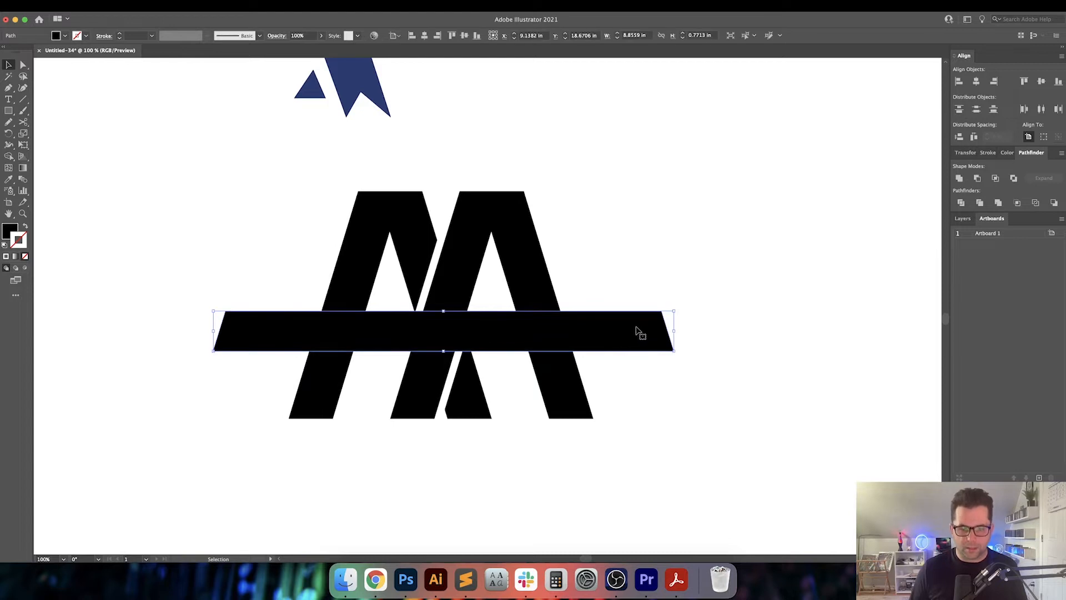
mouse_move(639, 331)
mouse_down()
mouse_move(638, 304)
mouse_move(638, 321)
mouse_up()
click(690, 261)
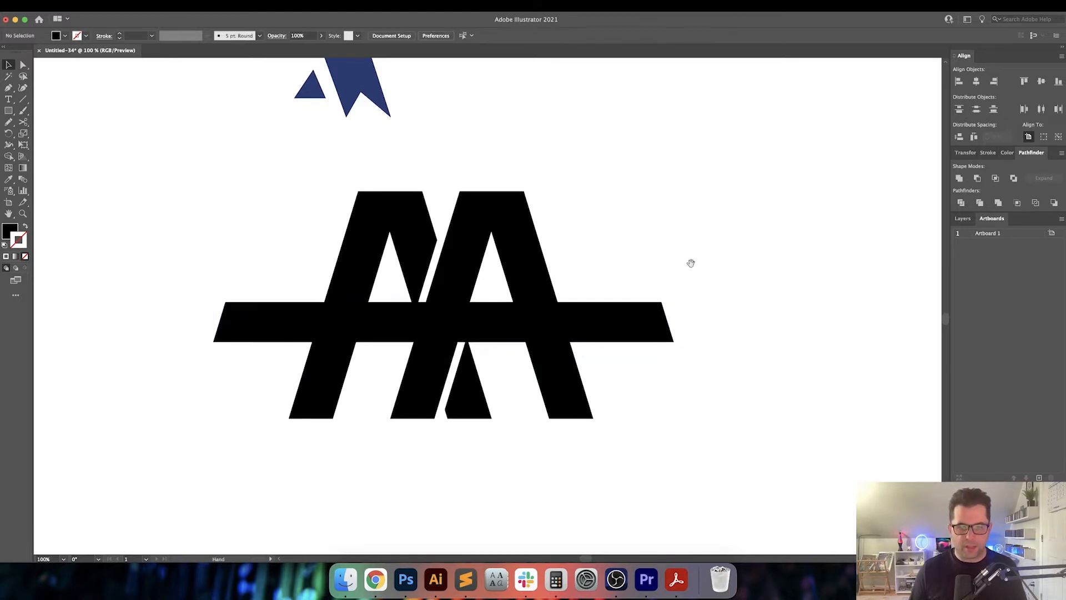
Delete the long slanted-end crossbar lying across the two As
drag(691, 262, 637, 269)
click(566, 323)
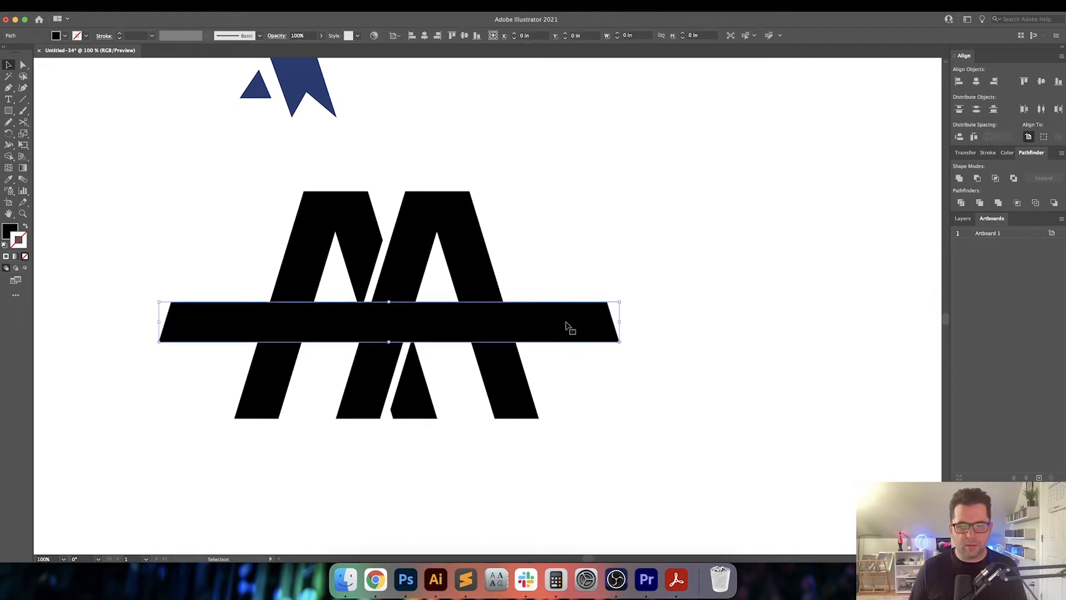
click(645, 303)
key(a)
click(187, 323)
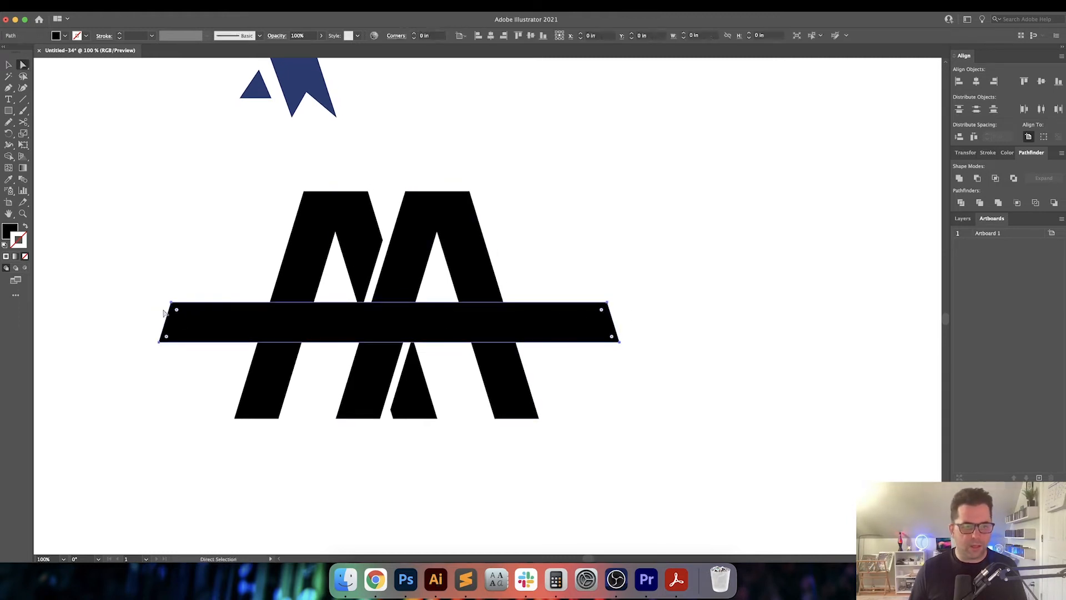
click(154, 295)
key(v)
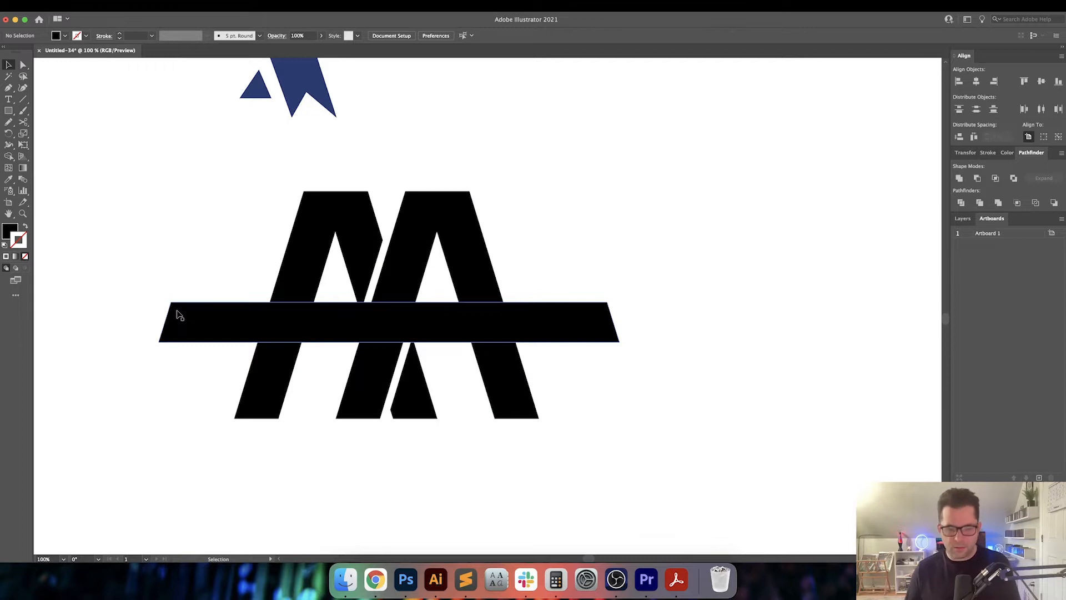
click(179, 315)
key(Delete)
Draw a rectangle about 1.49 in wide across the middle leg and trim its height to about 0.46 in
key(m)
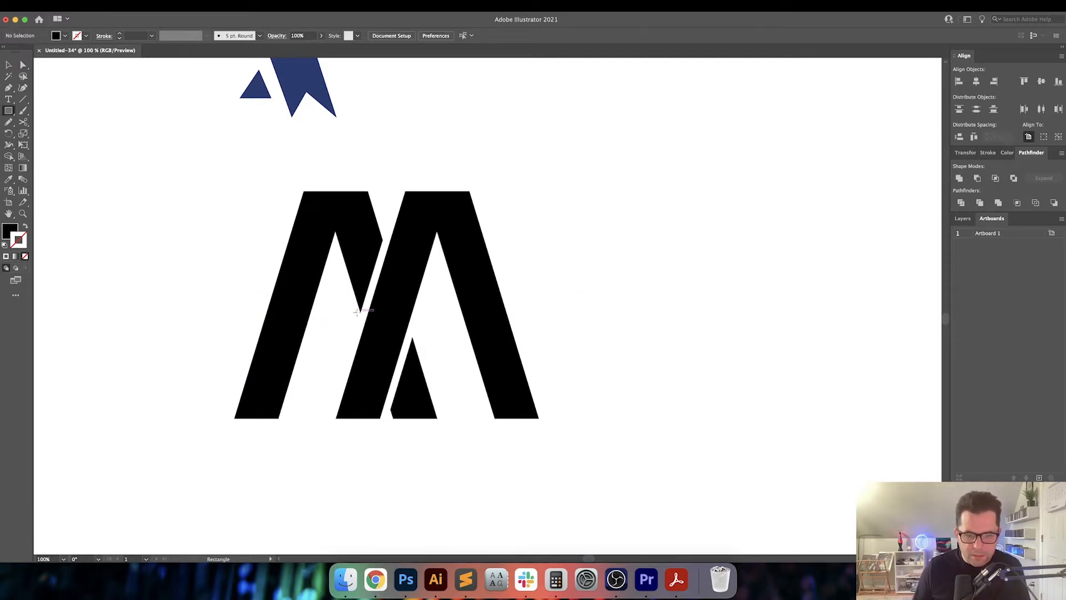
drag(357, 312, 434, 337)
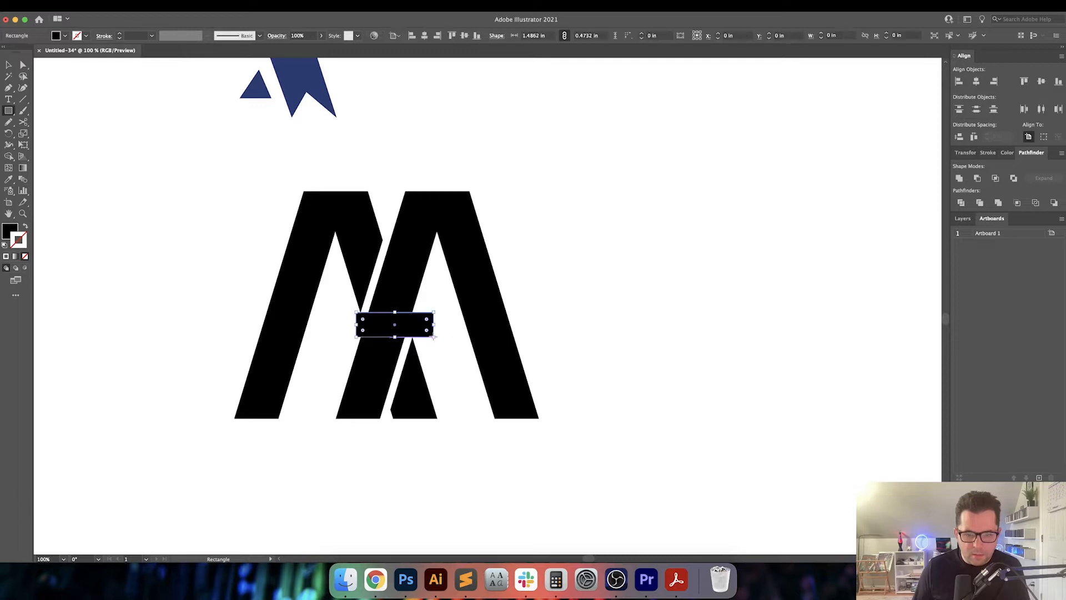
key(v)
scroll(369, 325, up, 5)
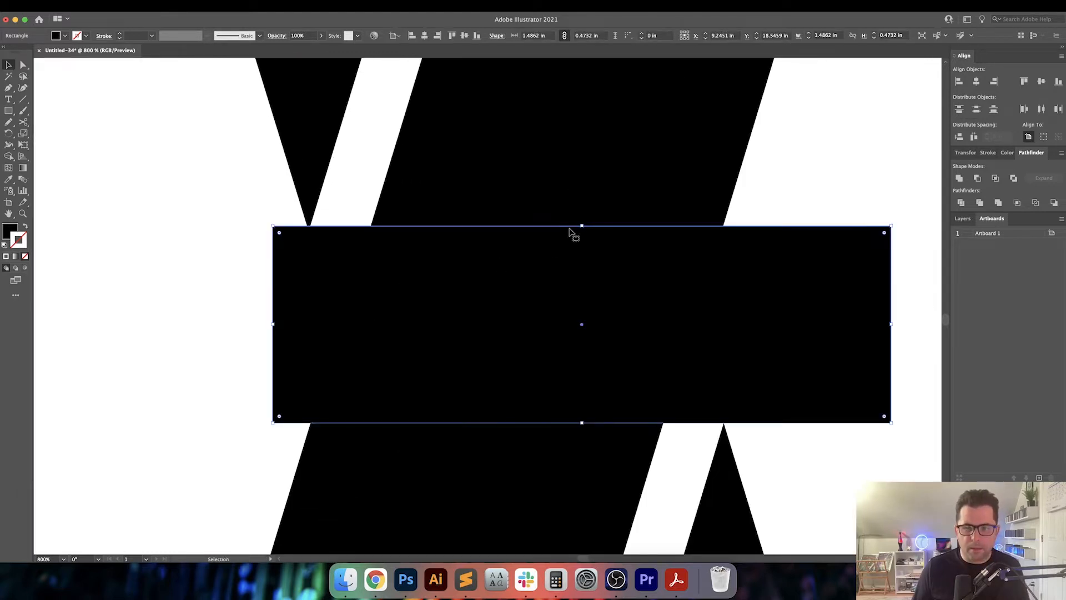
mouse_move(581, 226)
mouse_down()
mouse_move(581, 250)
mouse_move(581, 231)
mouse_up()
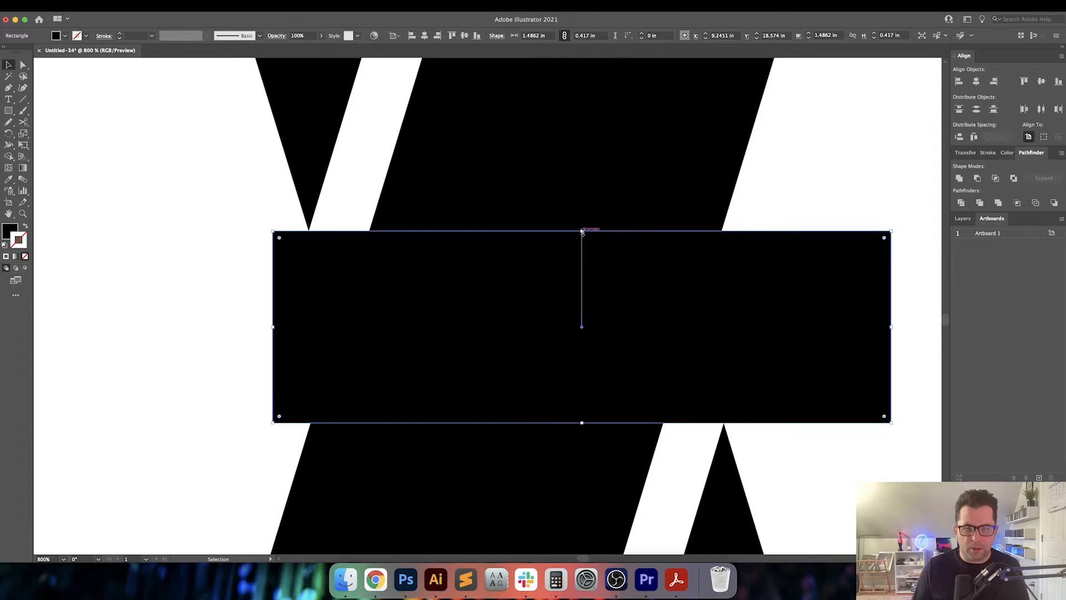
drag(661, 319, 460, 259)
scroll(433, 321, down, 1)
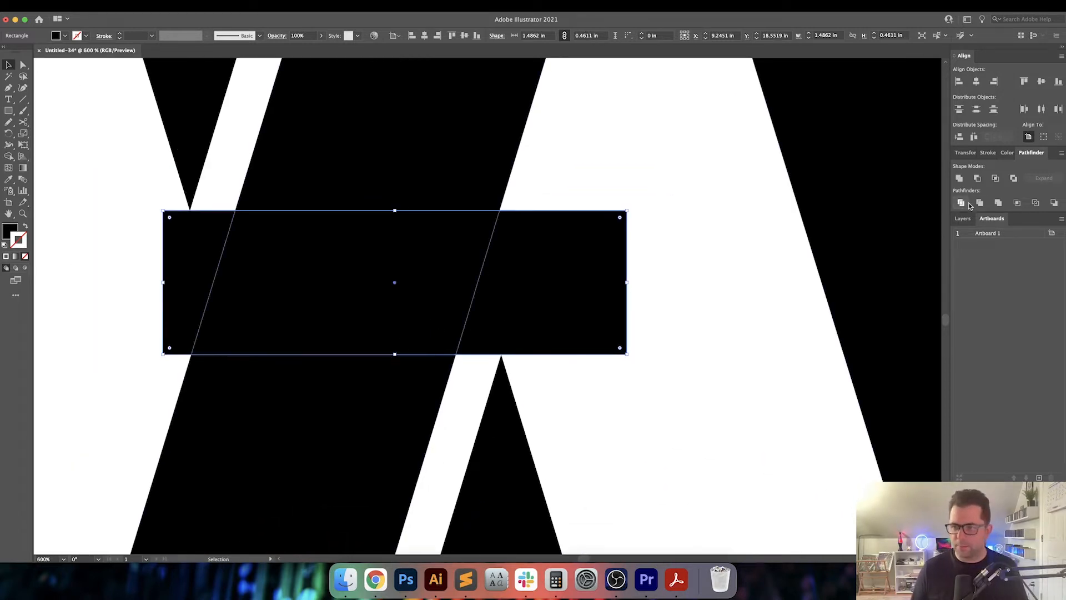
Set the rectangle's height to 0.375 in and stretch it evenly across both As to about 5.75 in wide
click(971, 156)
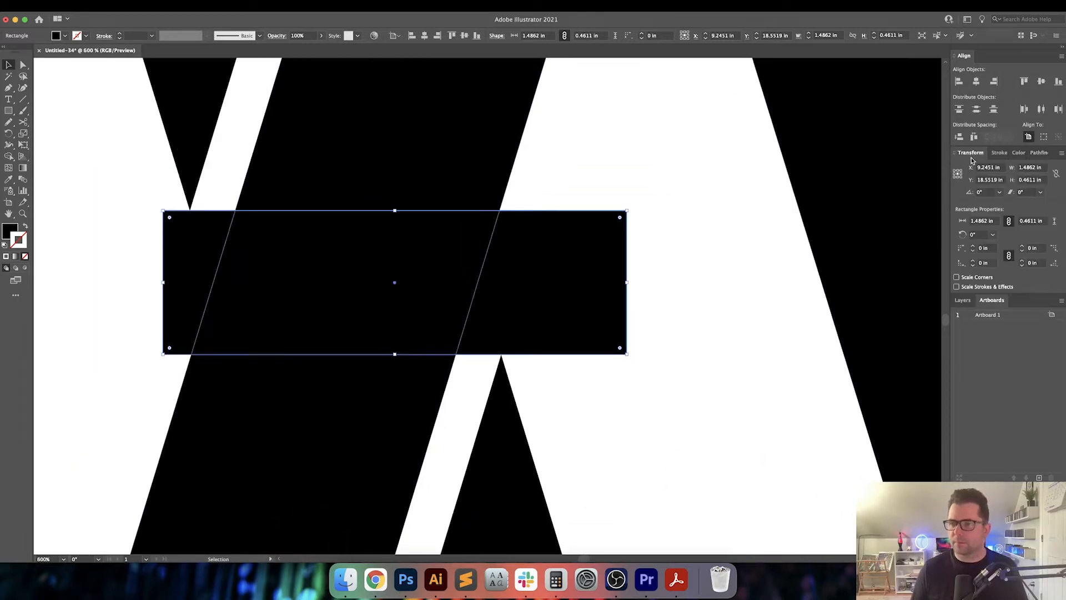
click(1030, 179)
text(0.375)
key(Return)
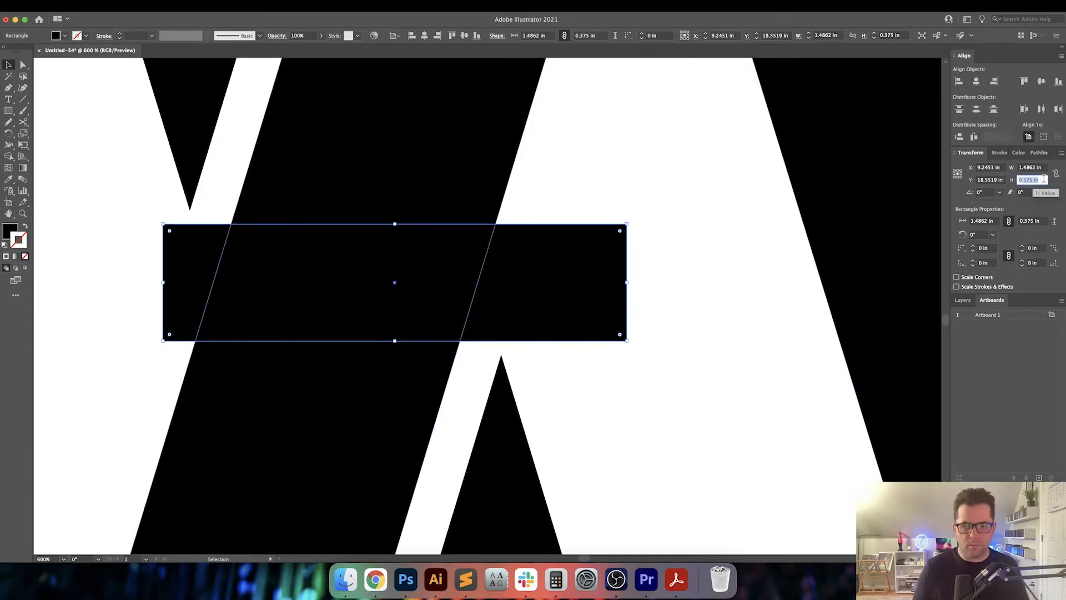
key(super+0)
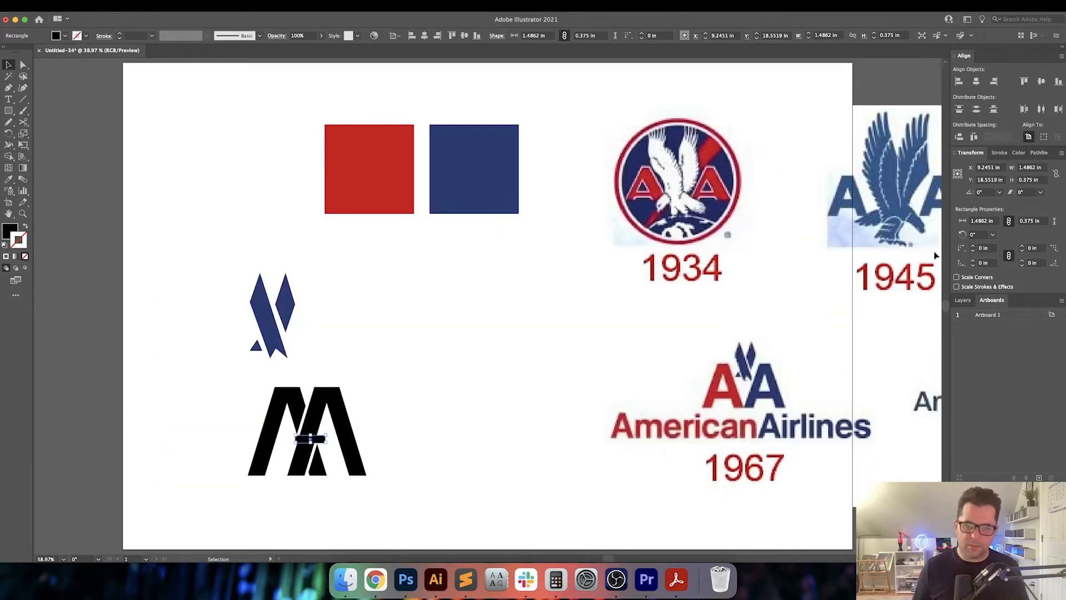
key(super+1)
drag(485, 366, 637, 351)
click(672, 350)
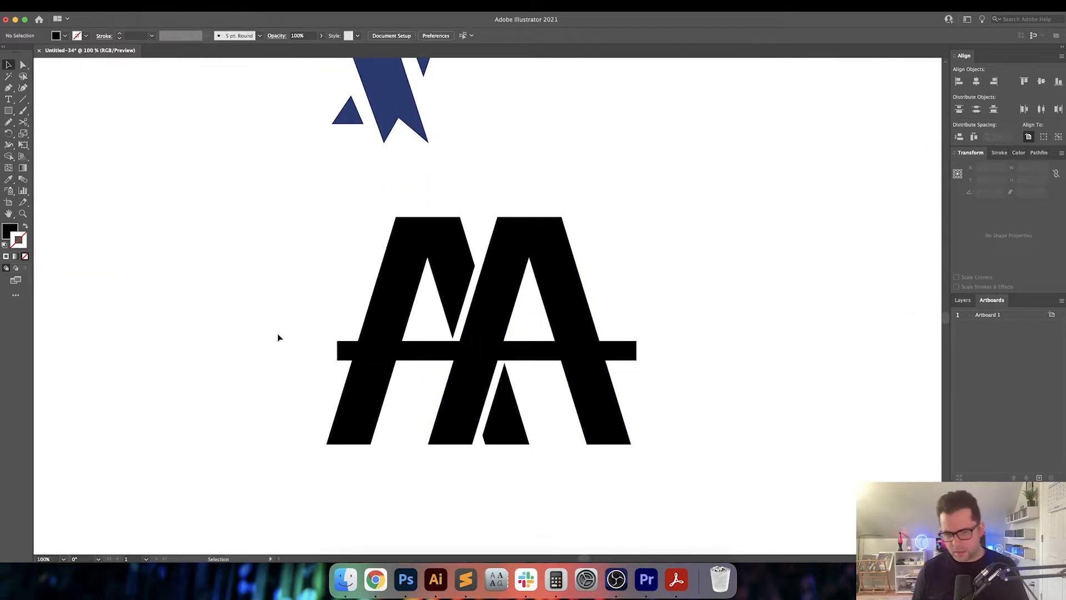
Try shifting the upper tip of the small triangle between the lower legs, then undo the move
drag(277, 332, 219, 315)
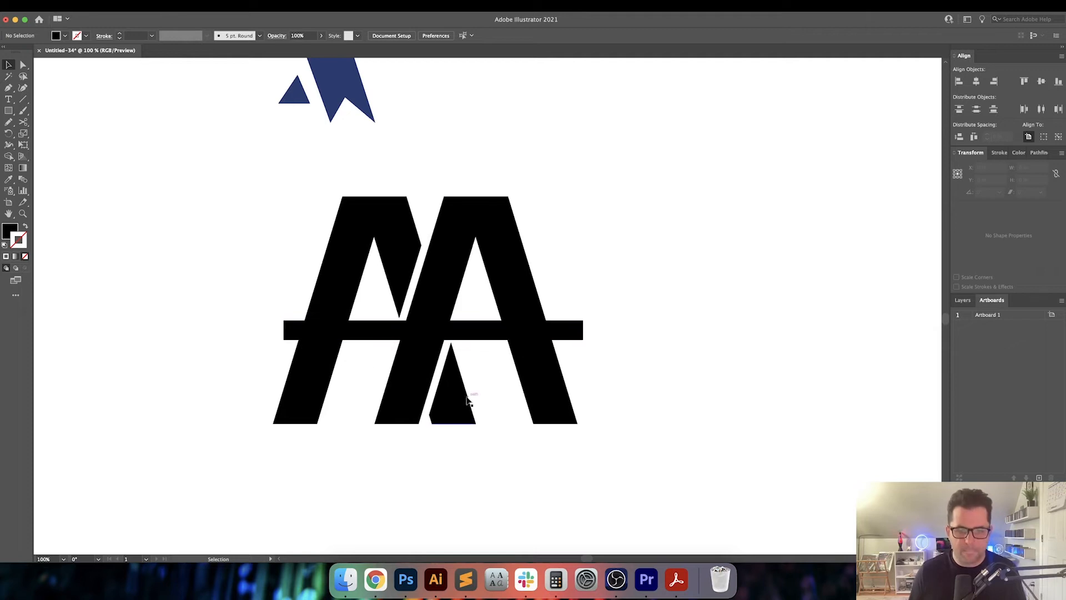
key(a)
click(451, 343)
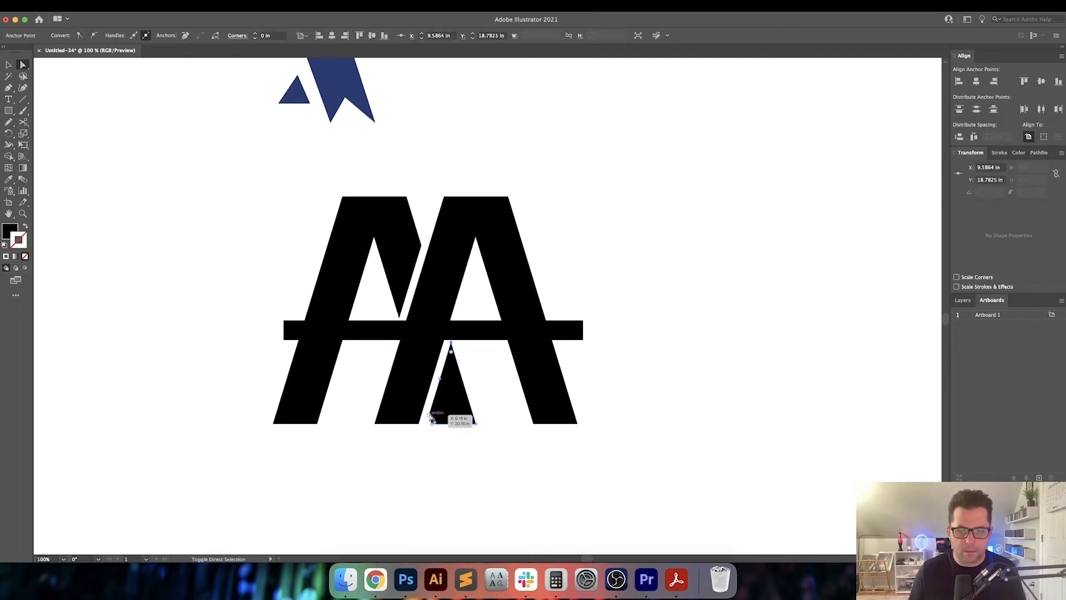
shift+click(430, 415)
drag(451, 343, 454, 354)
key(super+z)
click(479, 367)
key(v)
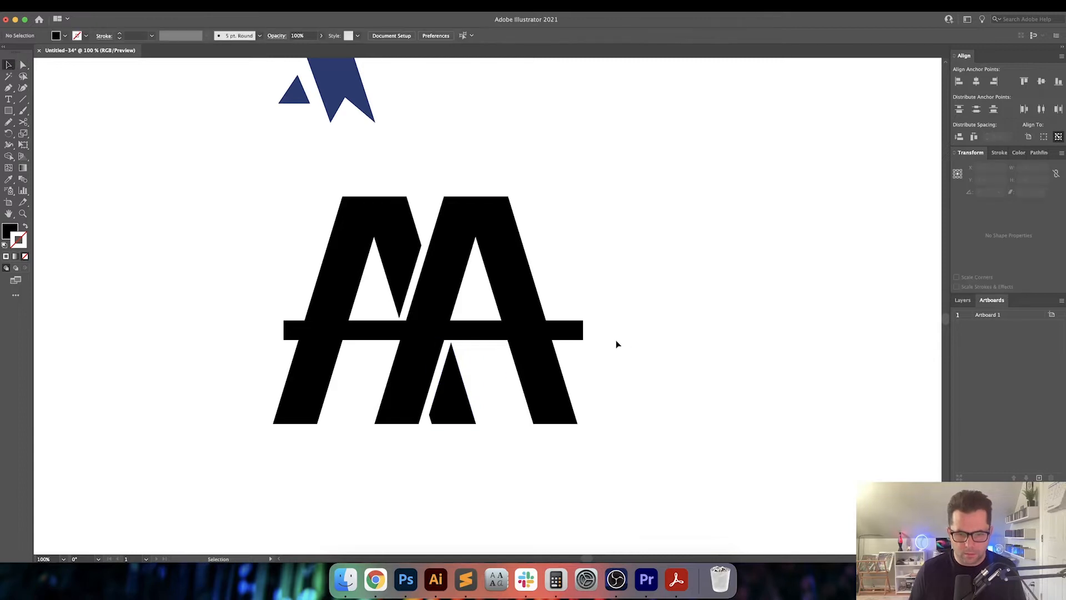
Widen the crossbar evenly on both ends to about 6.71 in so it extends beyond the outer legs
scroll(622, 343, right, 2)
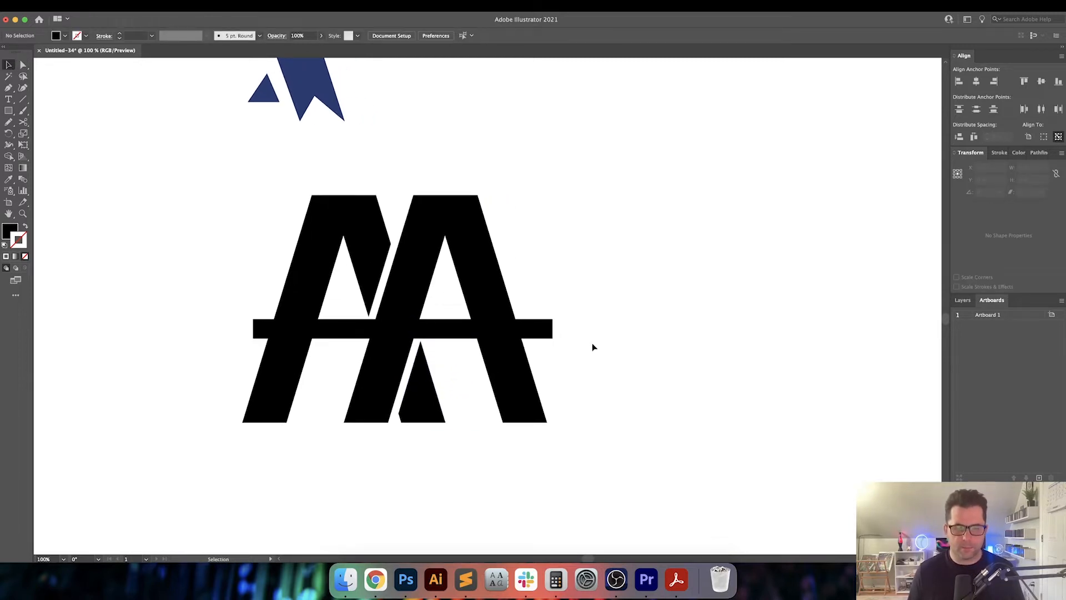
click(443, 336)
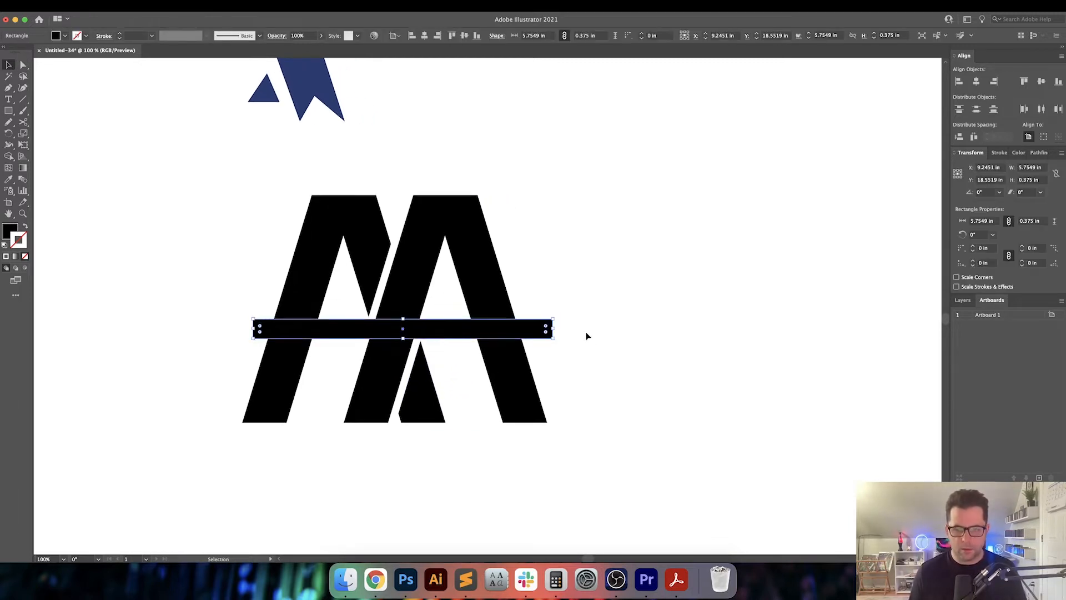
drag(554, 329, 577, 329)
key(super+h)
click(603, 285)
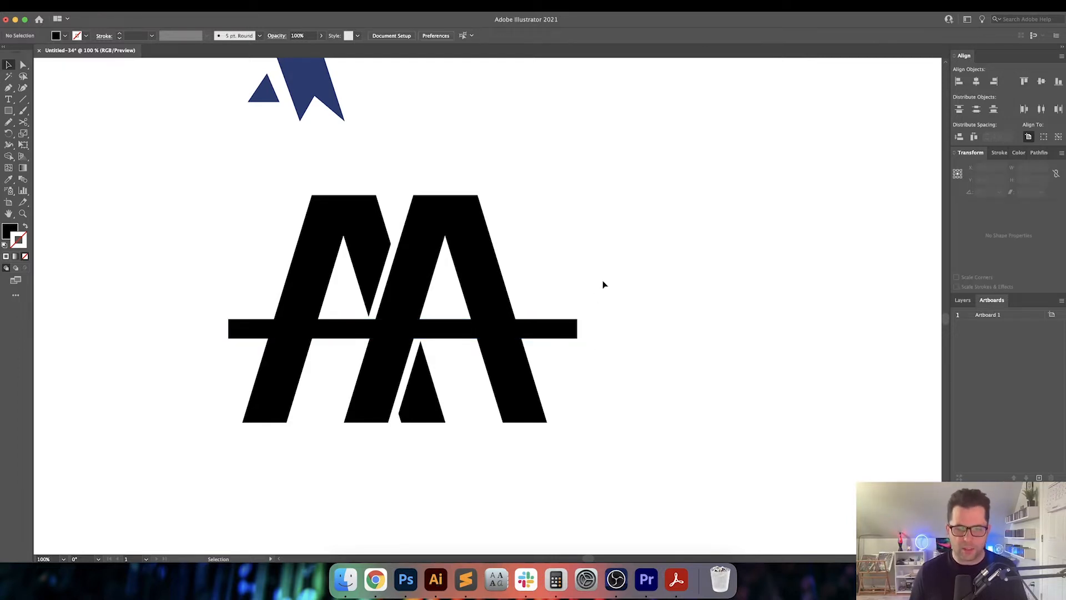
drag(604, 285, 643, 281)
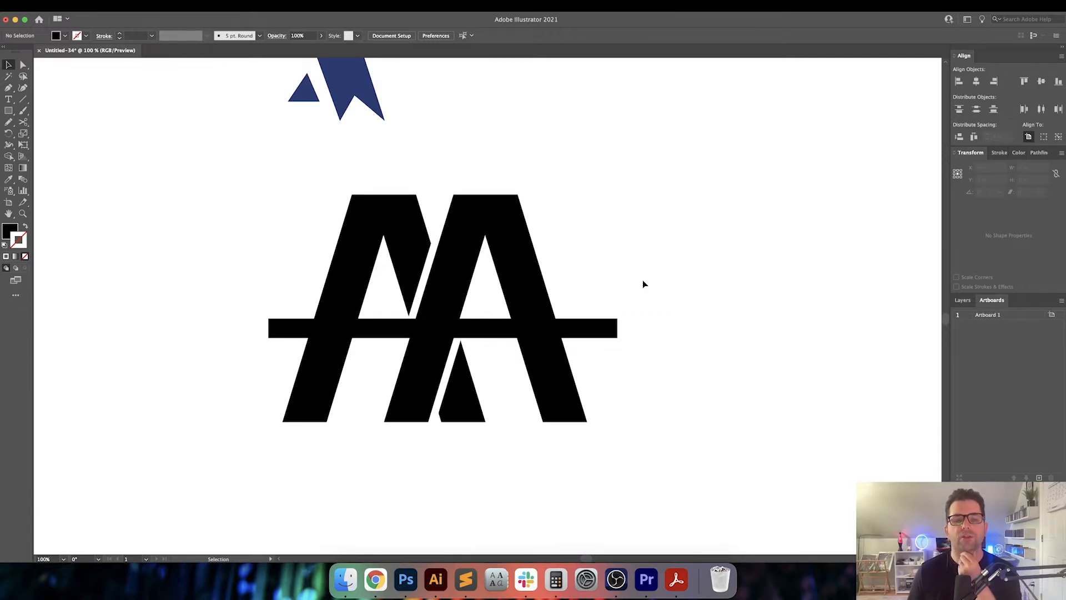
Give the crossbar a 1 pt white stroke and set its height to 0.5 in
click(584, 333)
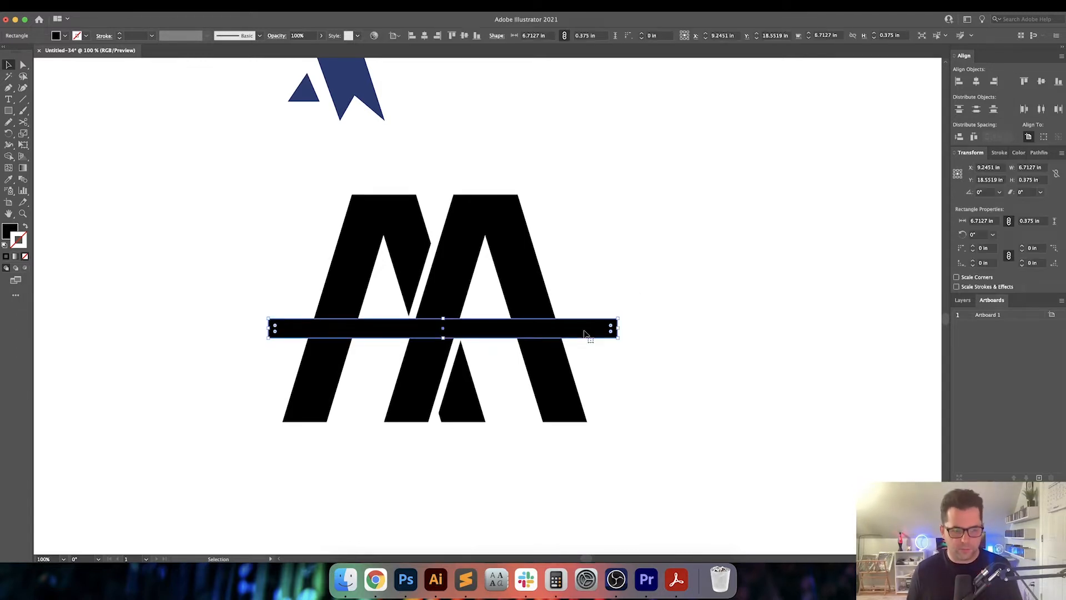
click(614, 255)
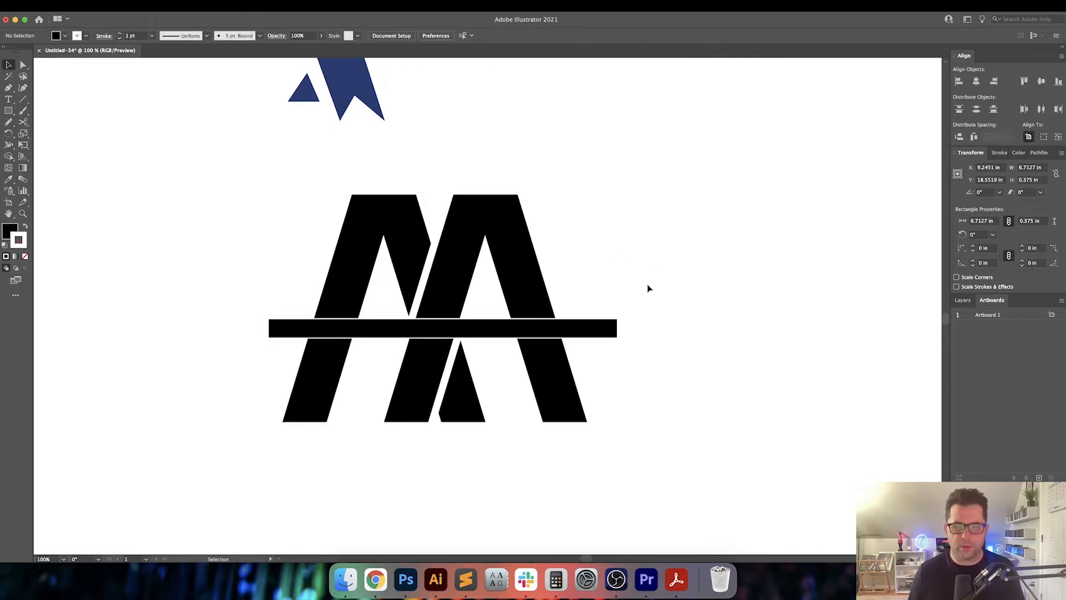
click(605, 332)
click(1021, 180)
text(0.5)
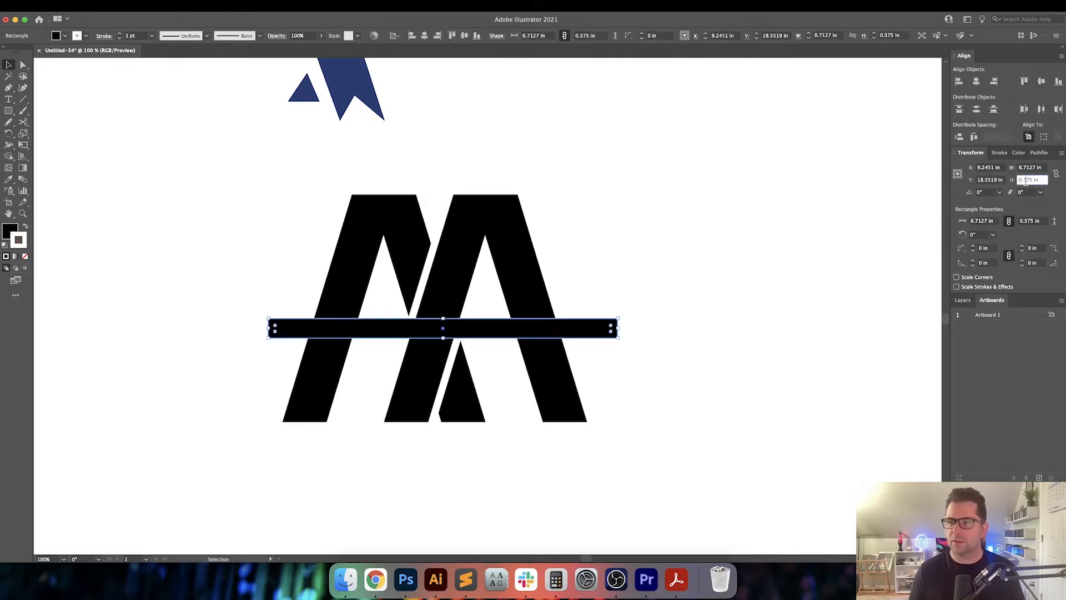
key(Return)
click(689, 312)
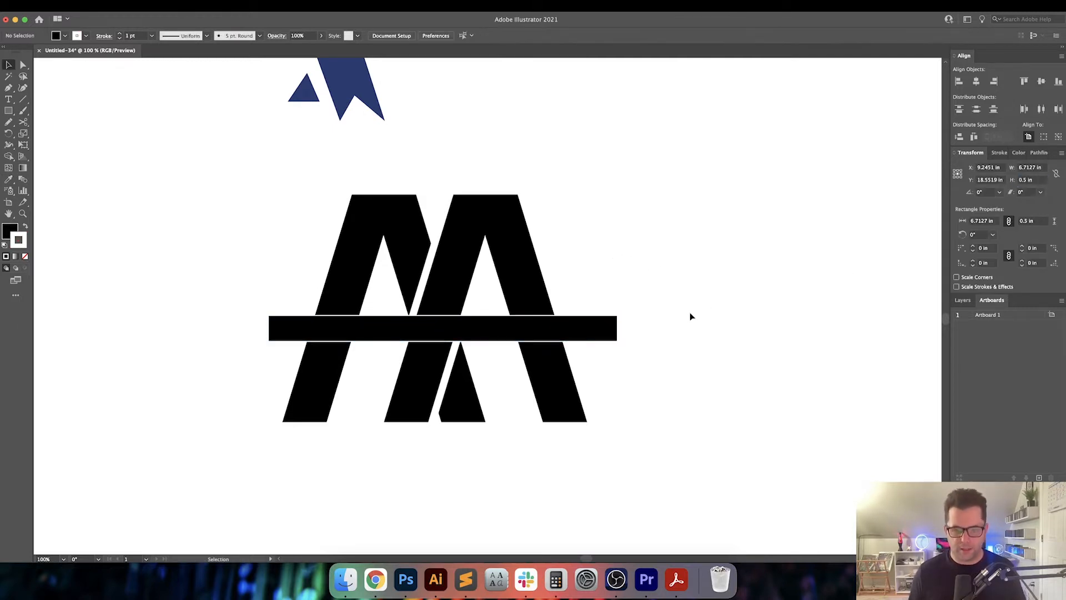
Set the crossbar's white stroke weight to 10 pt
click(606, 332)
click(129, 35)
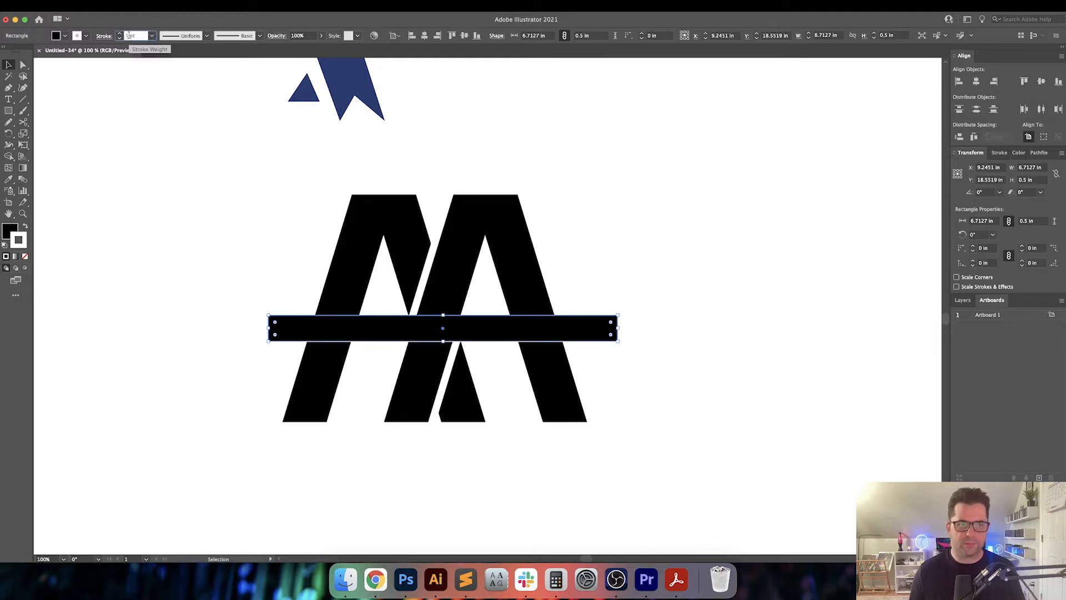
text(10)
key(Return)
click(696, 273)
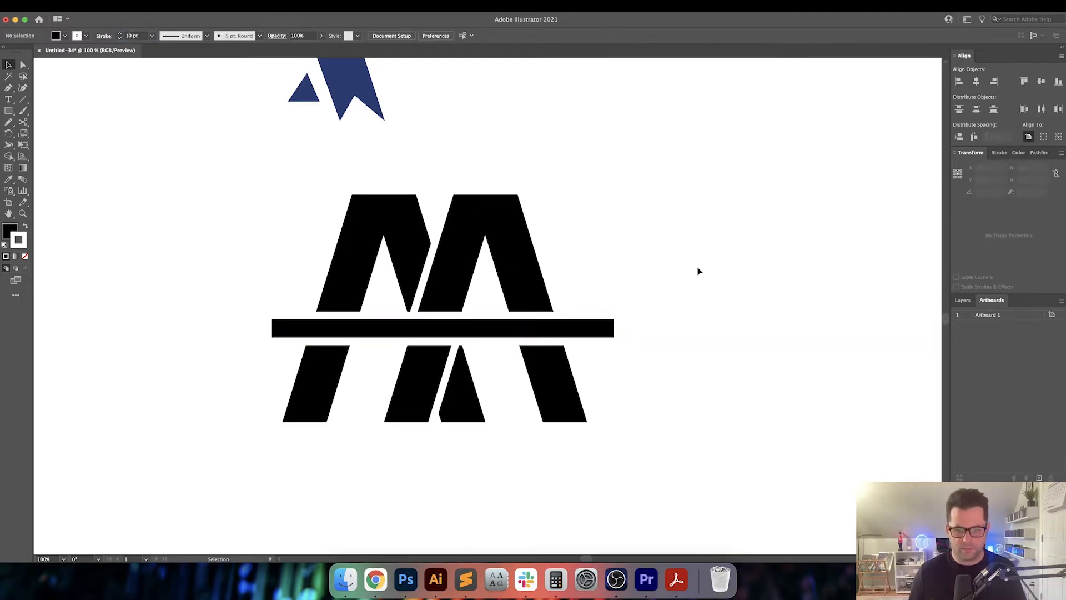
drag(708, 269, 683, 269)
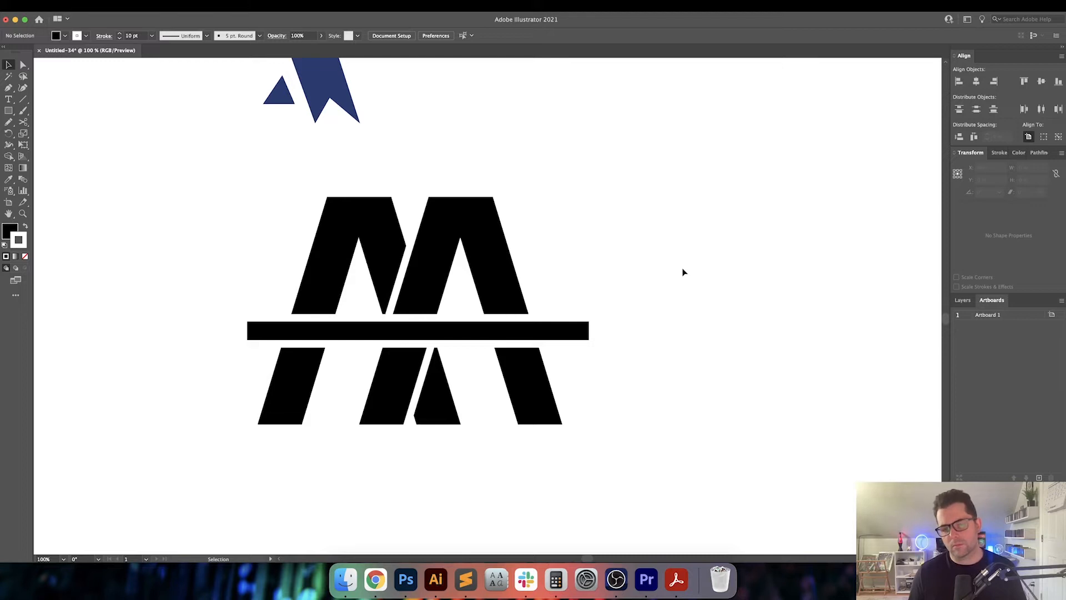
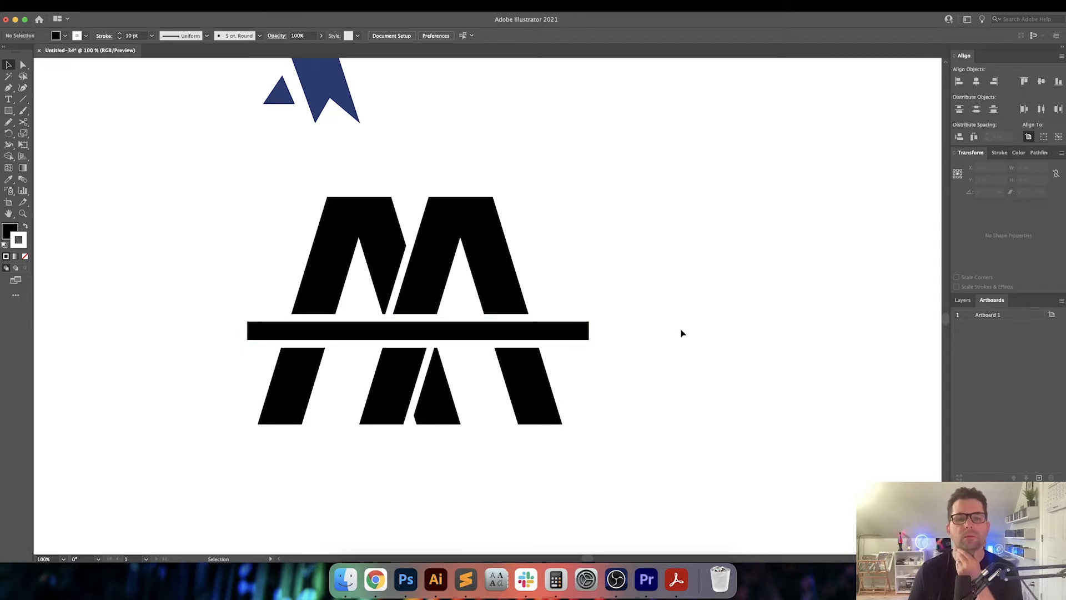
Reduce the crossbar's white stroke weight to 5 pt
key(super+minus)
key(super+minus)
key(super+minus)
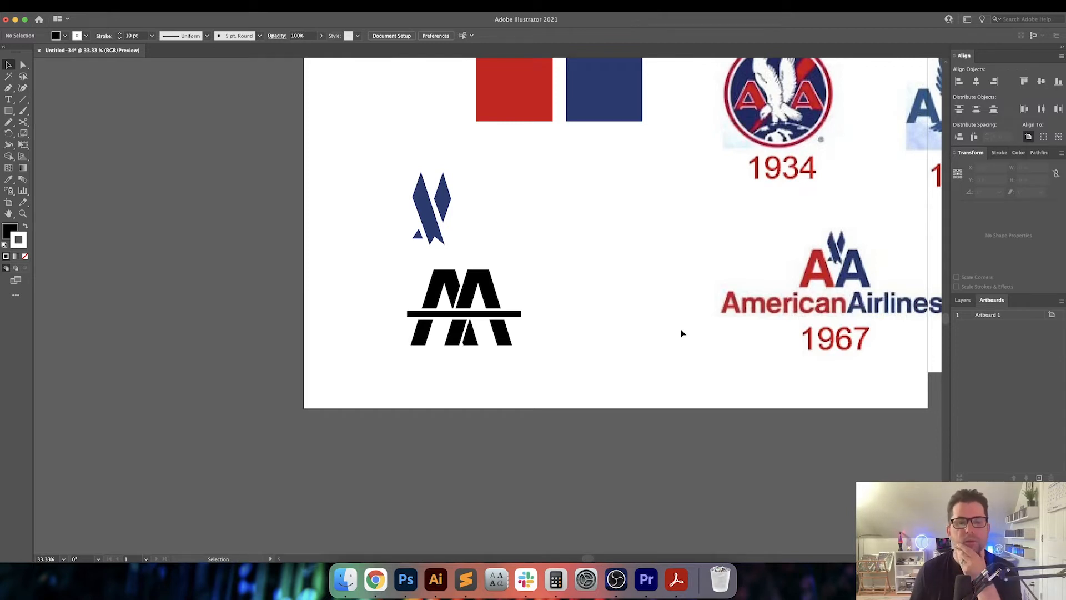
click(519, 314)
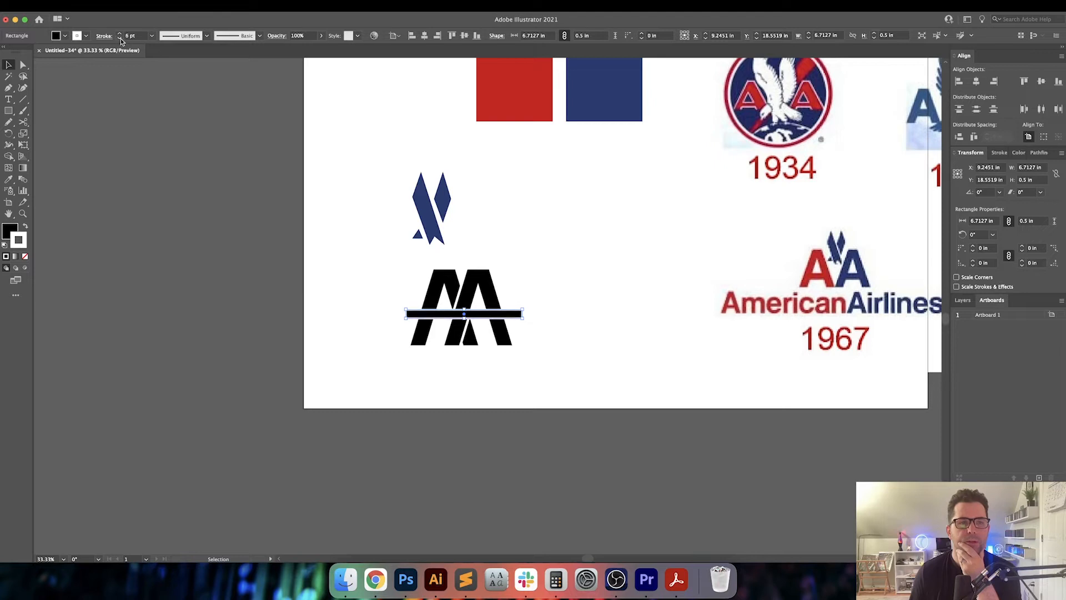
click(393, 286)
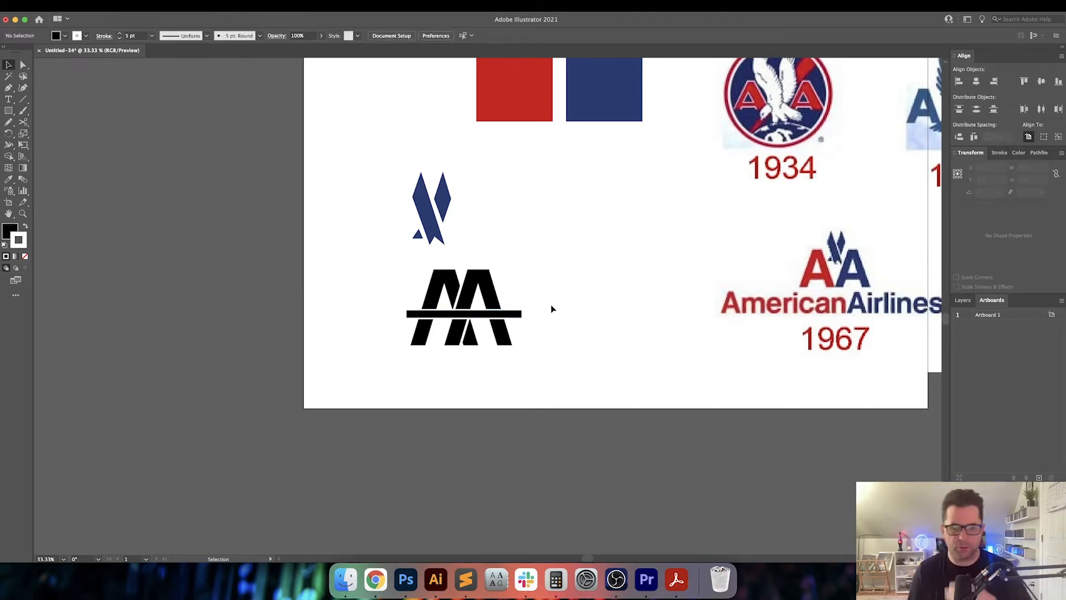
Move the blue eagle so it sits roughly centred just above the AA monogram
key(super+equal)
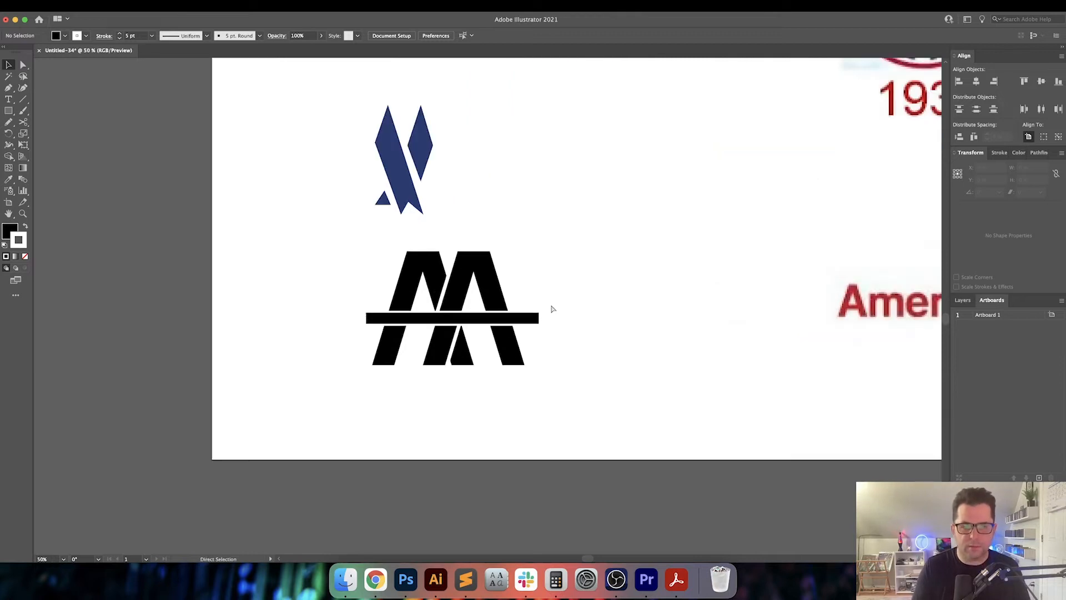
key(super+equal)
drag(599, 281, 633, 333)
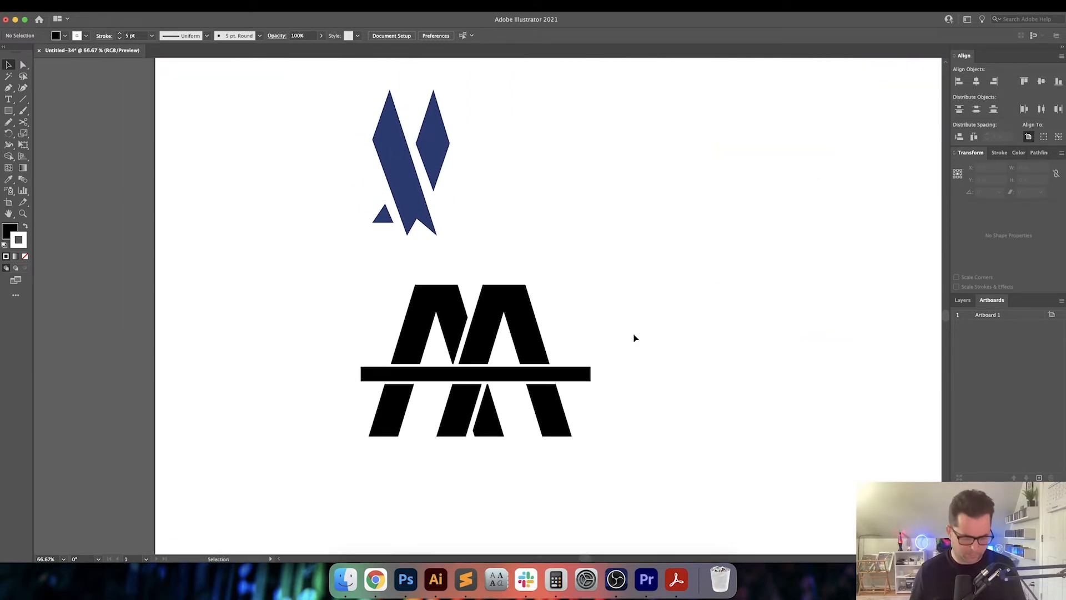
drag(446, 184, 450, 186)
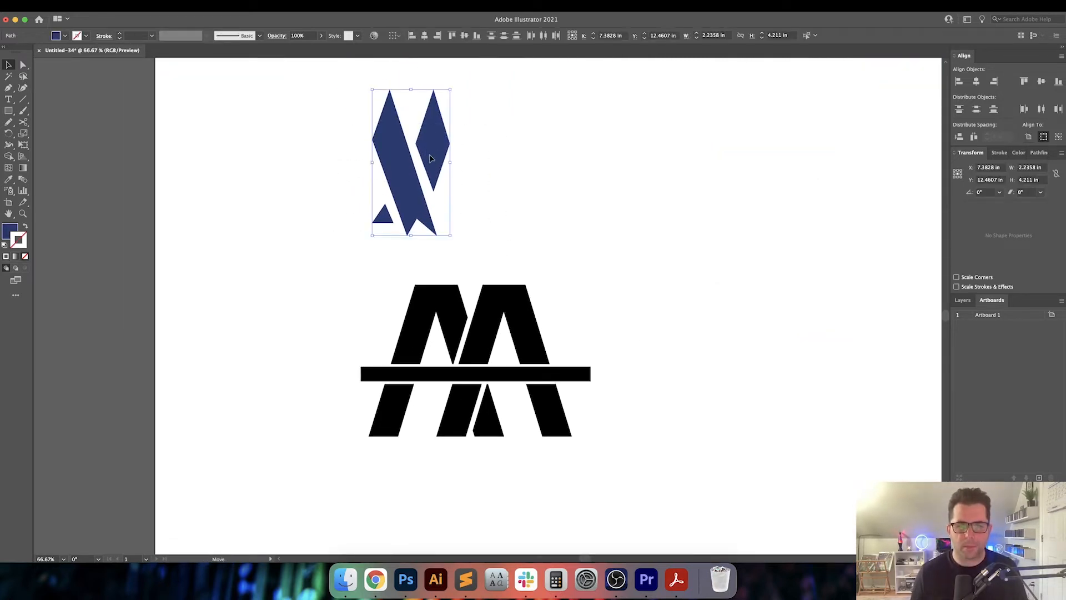
drag(427, 151, 484, 182)
drag(598, 217, 542, 206)
click(566, 202)
Move all the blue eagle pieces to the left side of the AA monogram, beside the crossbar's end
drag(335, 161, 409, 225)
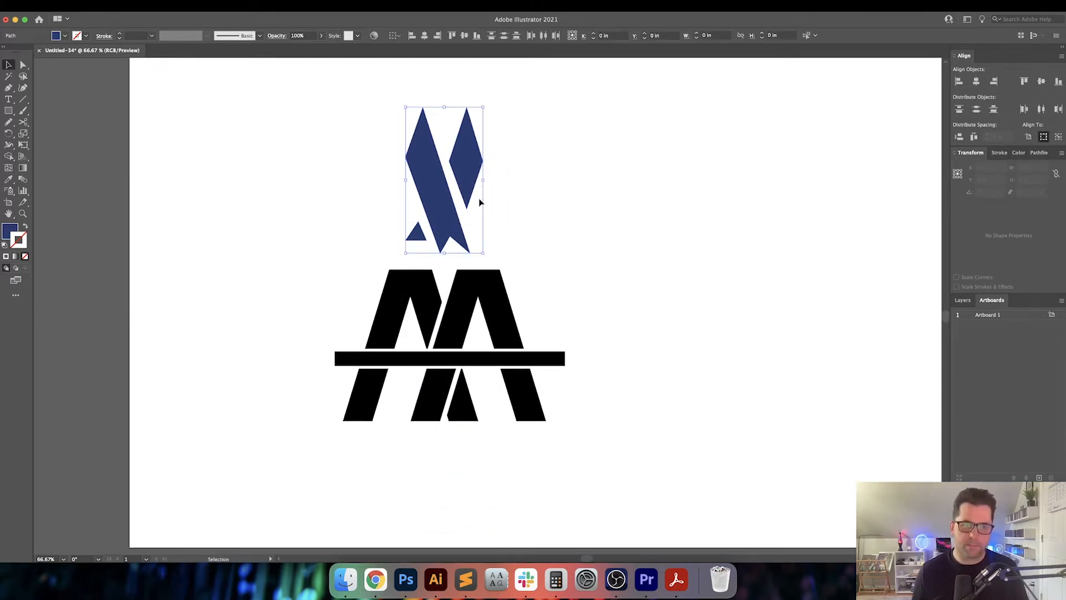
drag(478, 199, 332, 336)
click(364, 285)
drag(365, 285, 371, 319)
scroll(412, 278, down, 2)
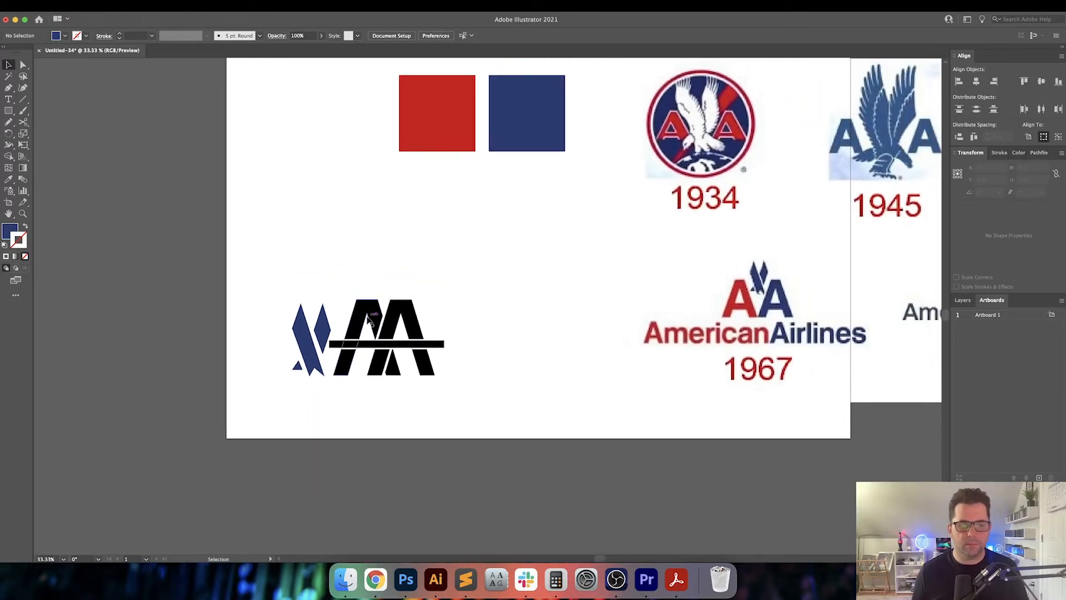
Recolour the main shapes of both As with the red from the colour swatch square
scroll(371, 316, up, 2)
key(a)
click(377, 305)
shift+click(423, 301)
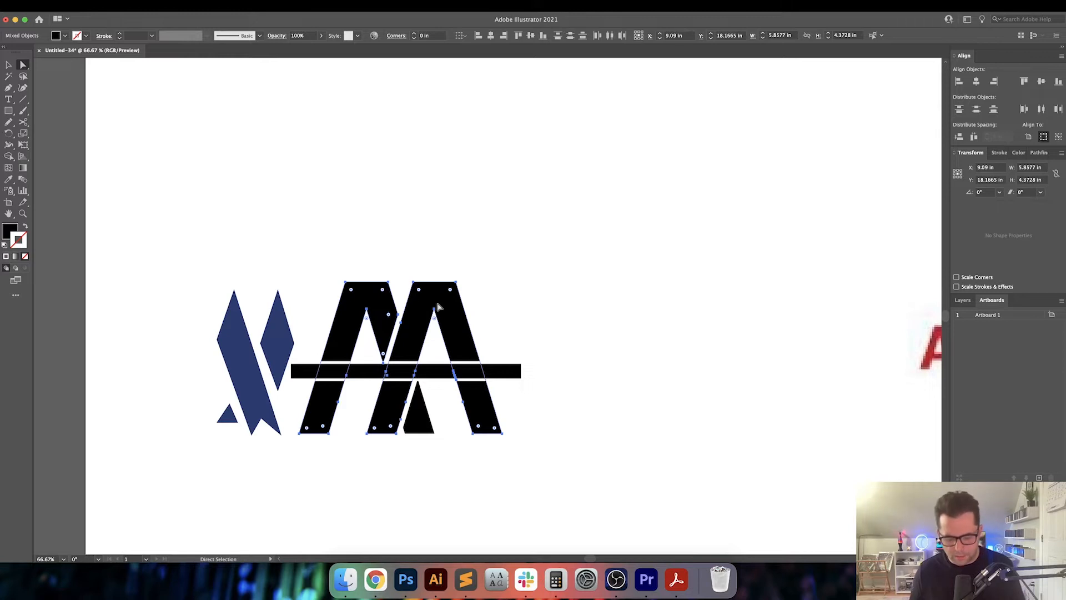
scroll(438, 307, right, 5)
key(i)
scroll(776, 300, down, 3)
drag(775, 300, 726, 365)
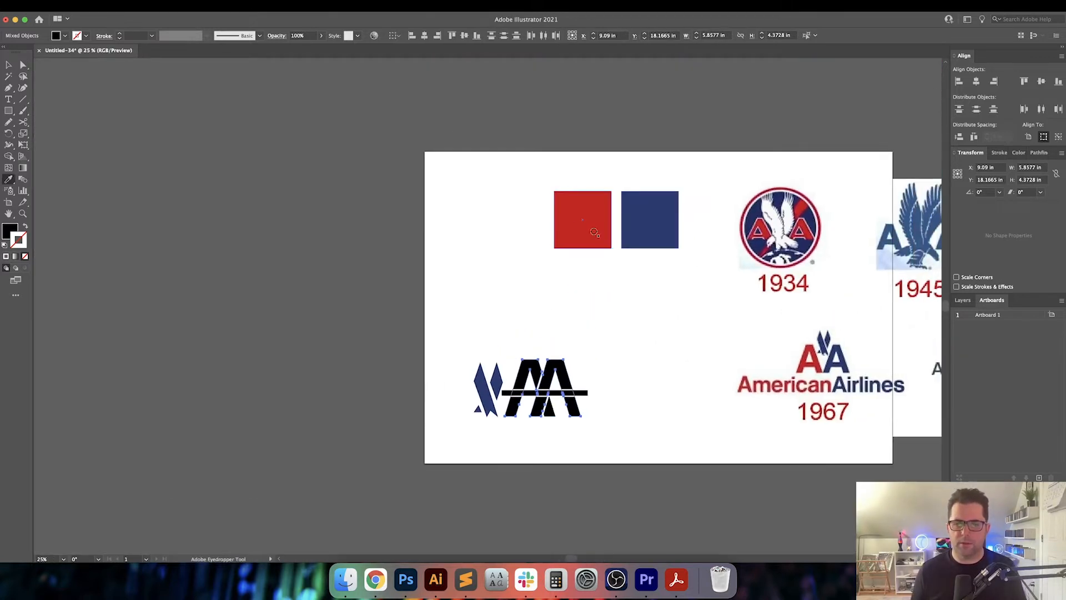
click(572, 216)
scroll(573, 354, up, 2)
drag(604, 375, 545, 259)
key(v)
click(544, 264)
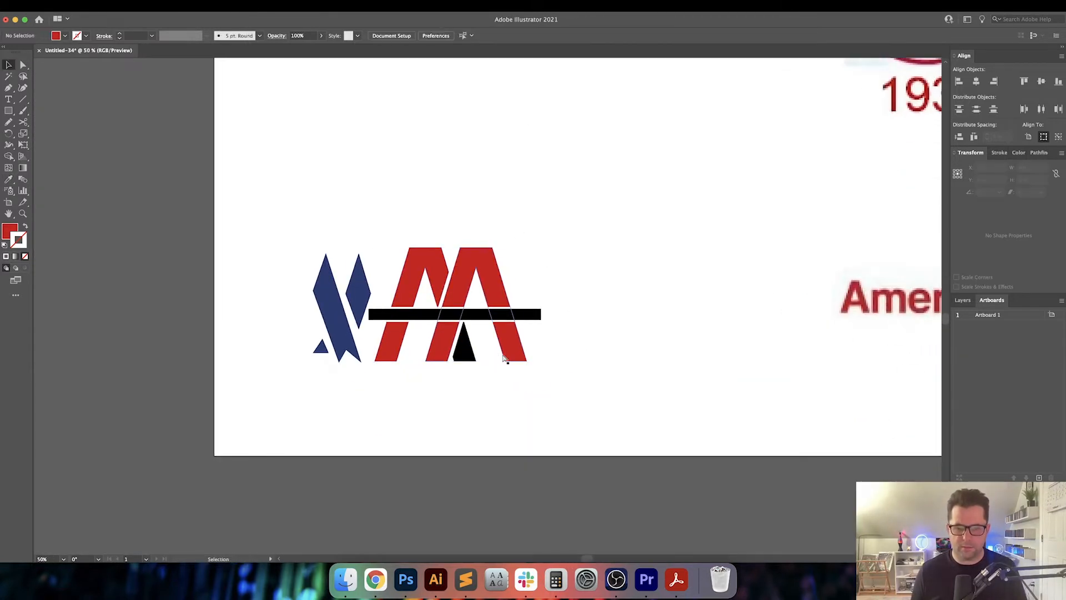
Recolor the black triangle beneath the bar with the red sampled from the letter shapes
key(a)
click(469, 355)
key(i)
click(486, 282)
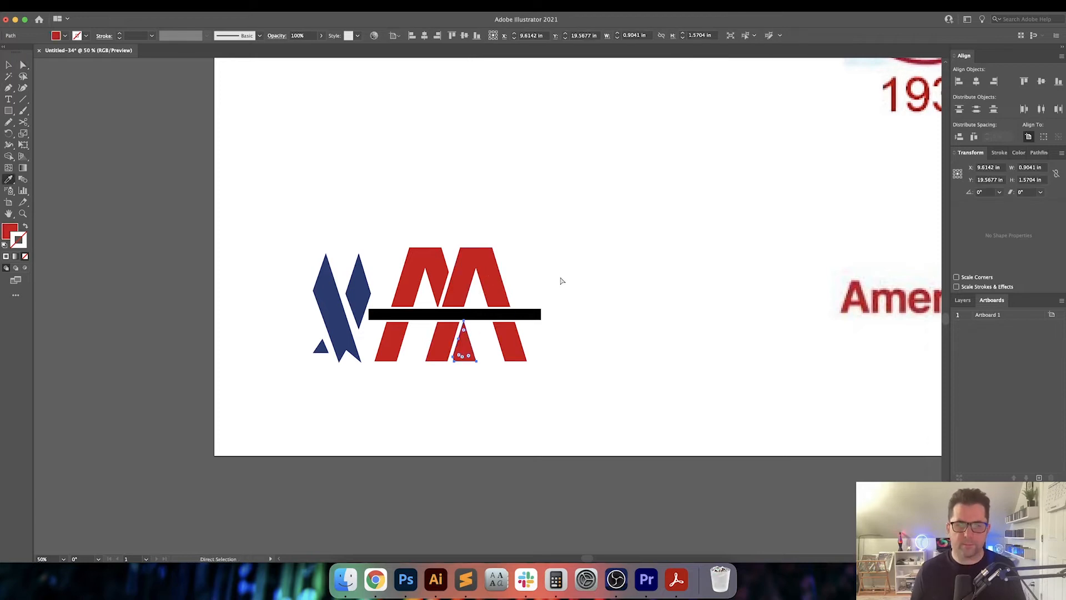
Fill the black horizontal bar with the dark blue sampled from the eagle, keeping the bar's white outline
key(a)
click(561, 281)
click(500, 315)
key(i)
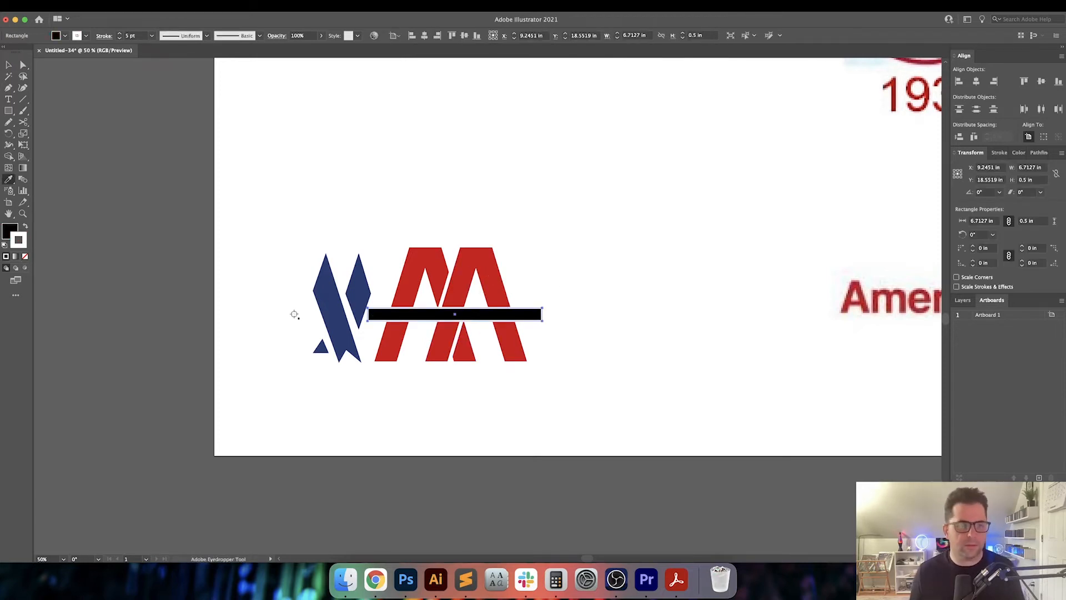
click(324, 298)
key(v)
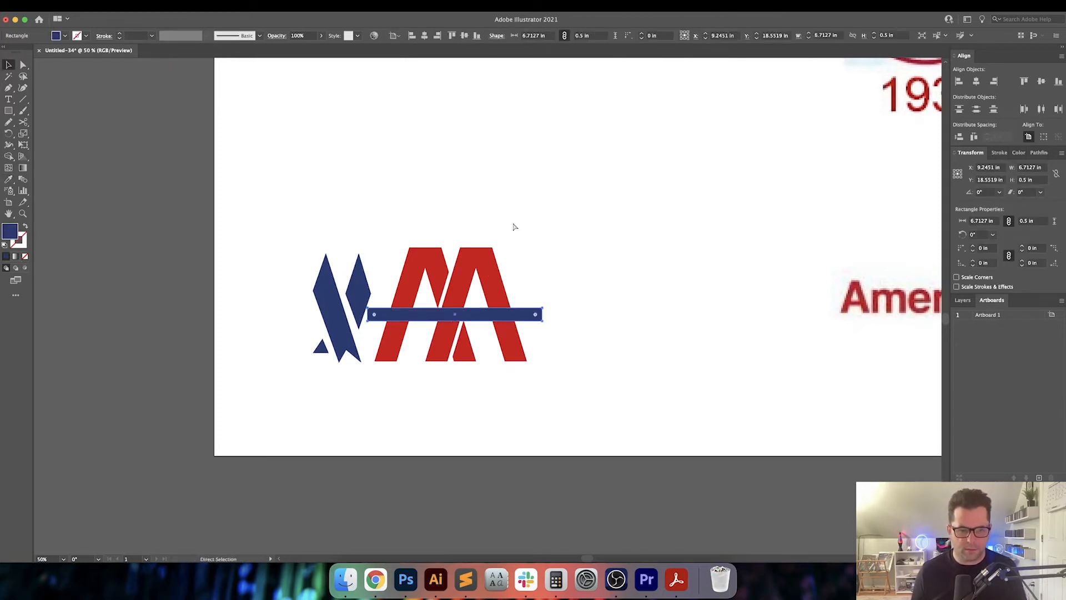
key(cmd+z)
key(i)
click(356, 280)
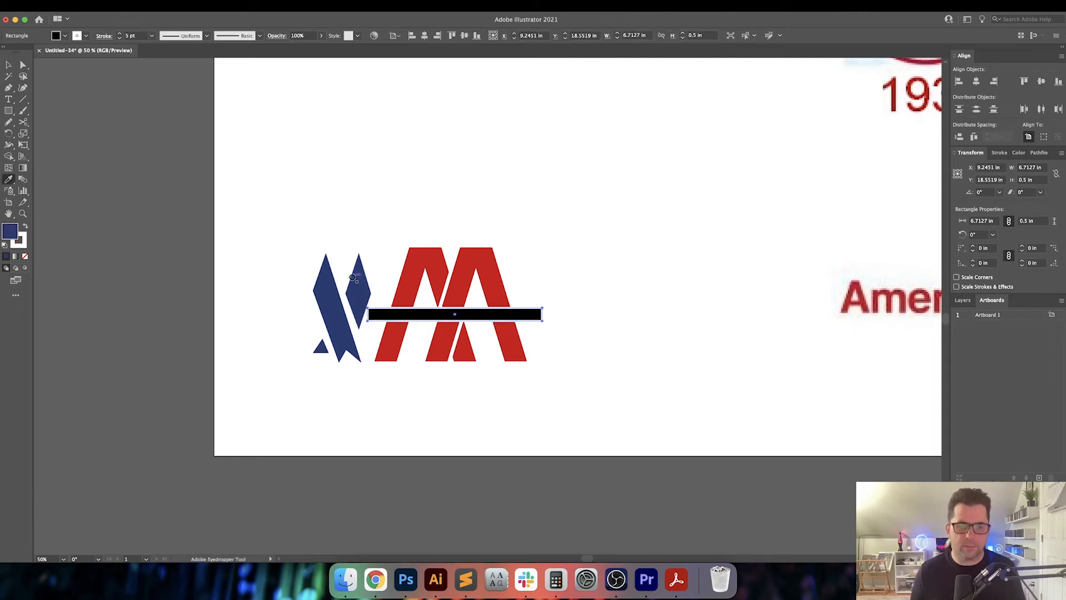
key(v)
click(556, 253)
Unite the three blue eagle shapes with Pathfinder so they act as one object
scroll(608, 300, left, 2)
scroll(465, 311, up, 1)
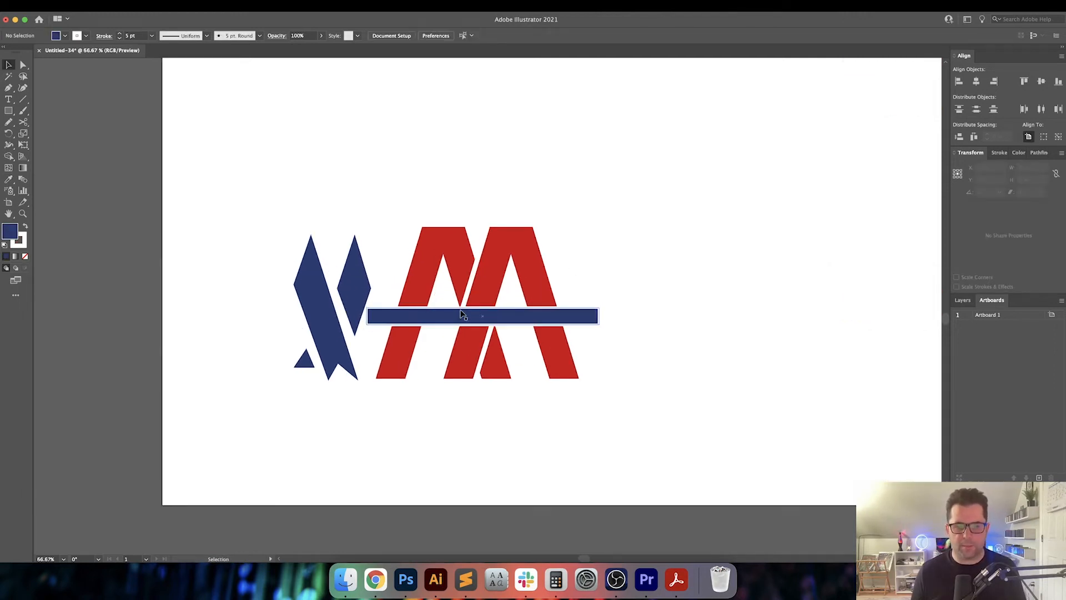
click(353, 291)
click(314, 321)
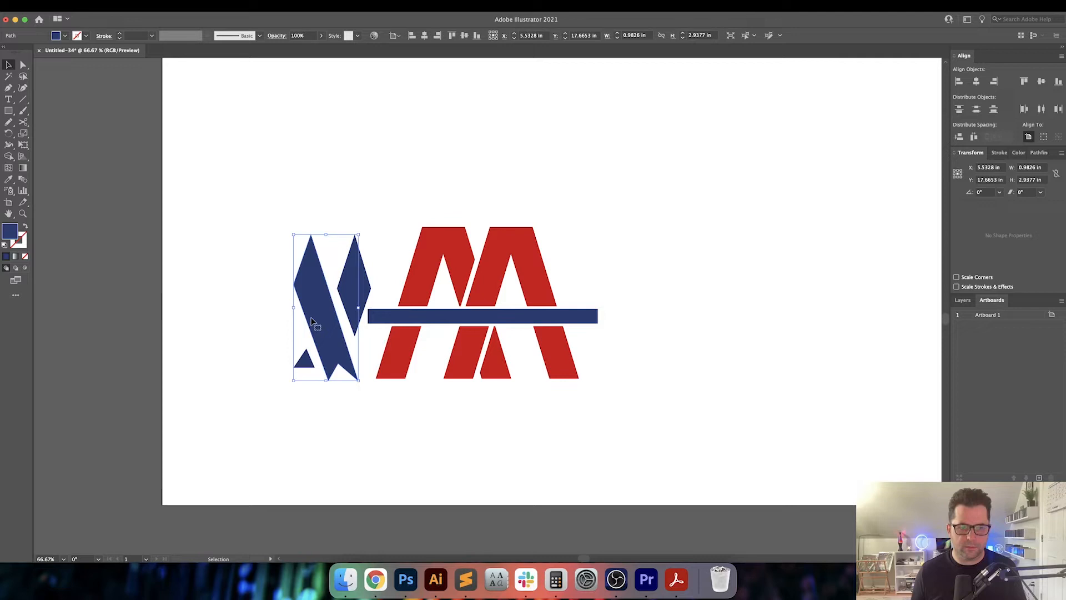
click(305, 360)
shift+click(324, 324)
shift+click(353, 307)
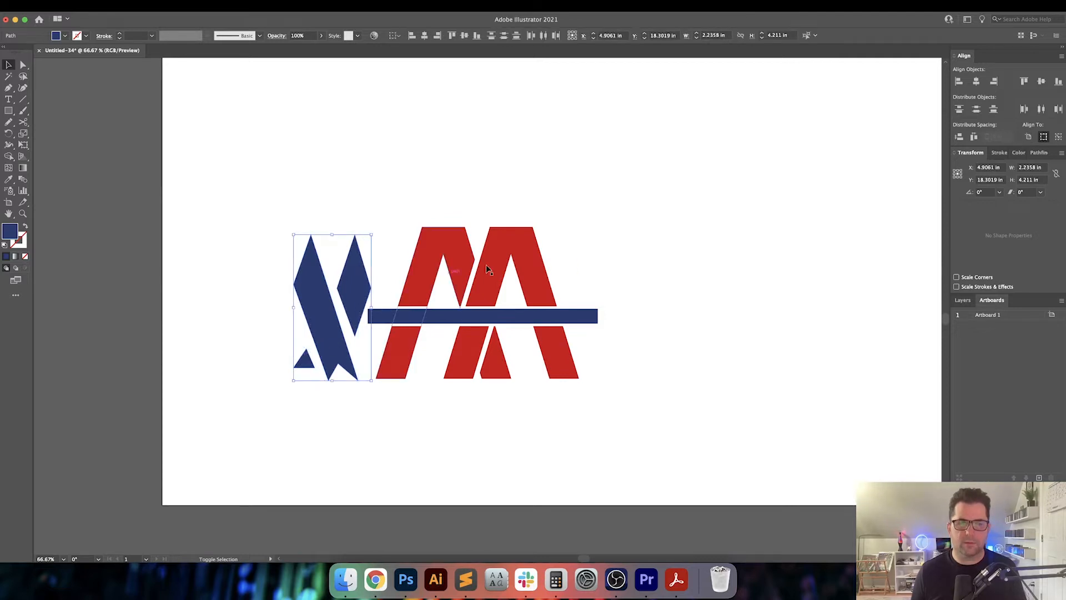
click(1038, 152)
click(960, 179)
click(784, 218)
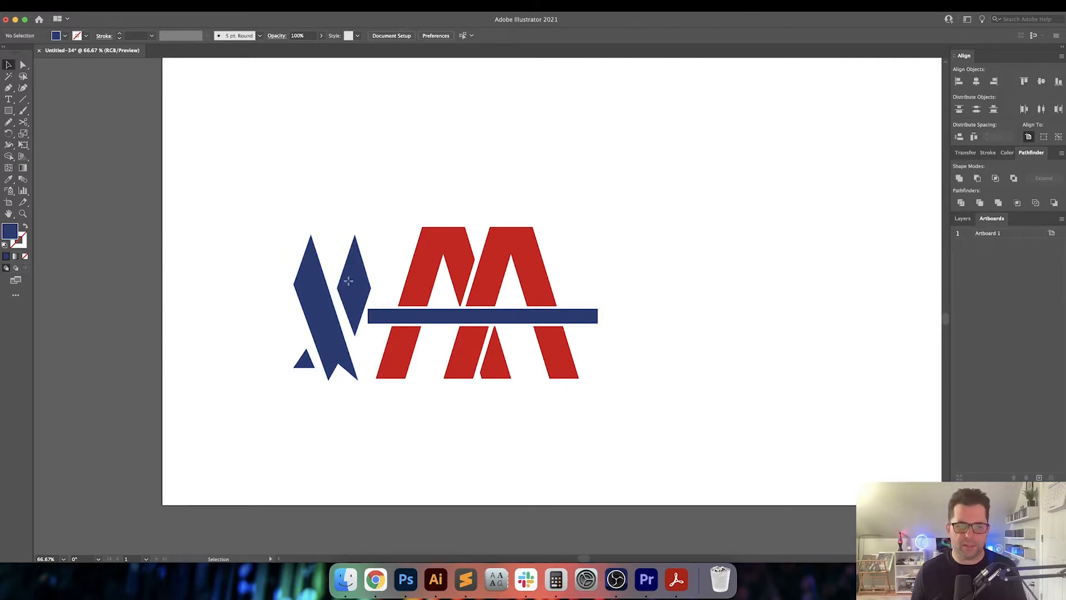
Move the blue eagle slightly left so a narrow gap separates it from the end of the blue bar
drag(349, 282, 332, 285)
click(363, 221)
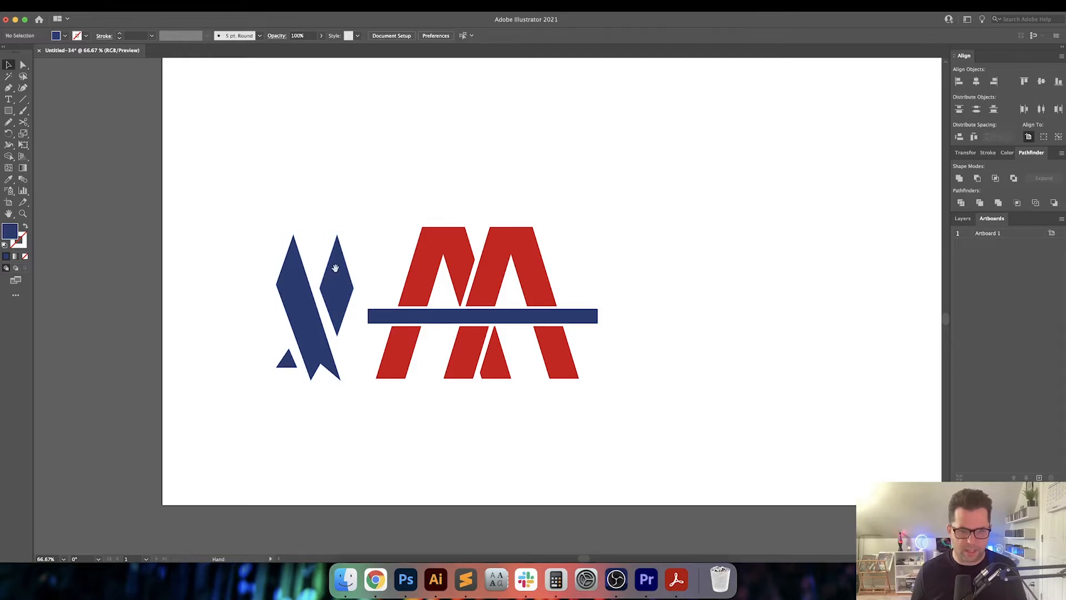
scroll(327, 270, right, 1)
click(334, 272)
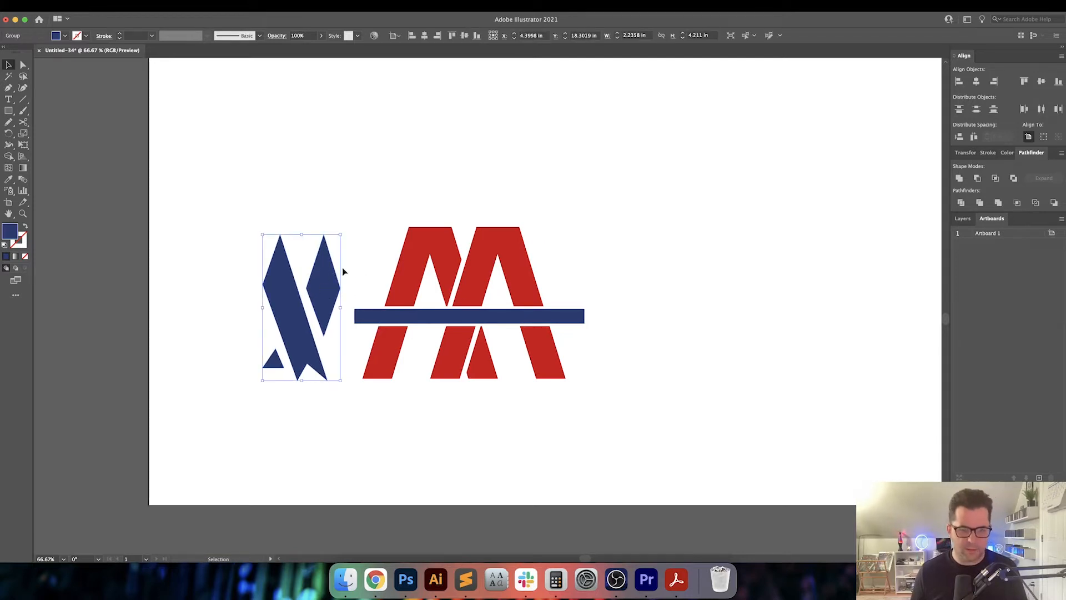
click(892, 219)
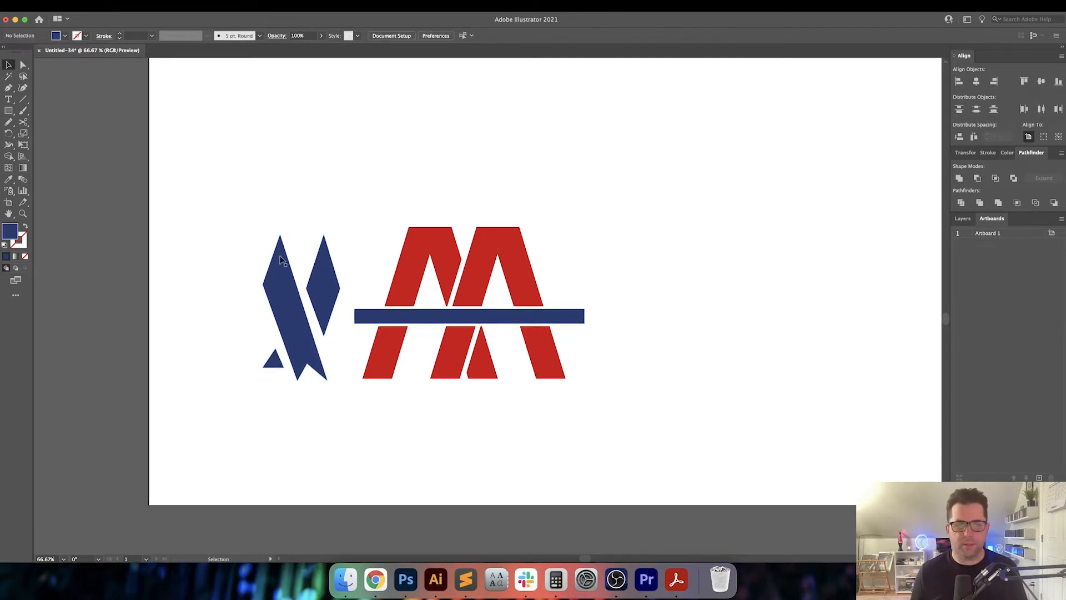
drag(303, 271, 298, 298)
click(224, 244)
Add the text "AA" in the empty area above the red letters
scroll(246, 246, down, 1)
drag(288, 249, 214, 322)
mouse_move(282, 231)
mouse_down()
mouse_move(295, 315)
mouse_move(276, 231)
mouse_up()
key(t)
drag(422, 265, 463, 337)
click(418, 305)
text(AA)
key(Escape)
Set the AA text's font to Helvetica Bold
click(359, 36)
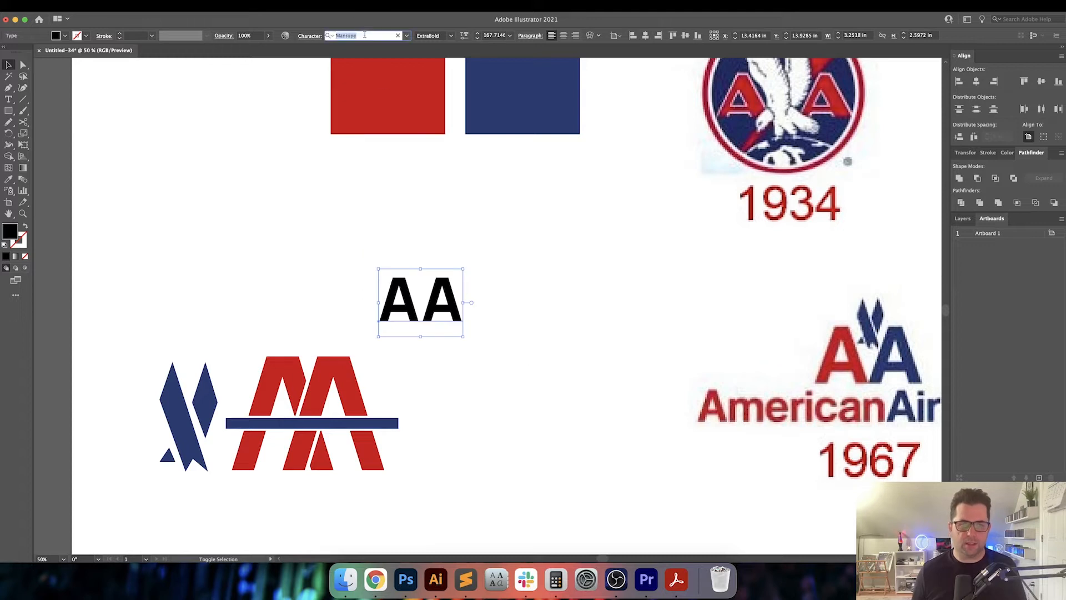
text(HELVE)
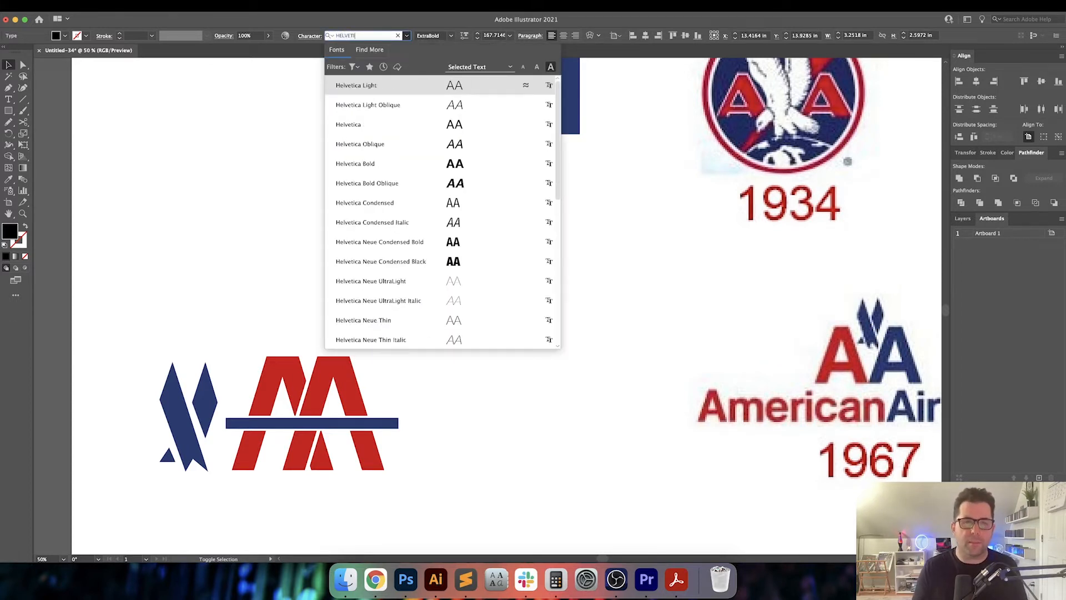
text(TI)
key(Down)
key(Down)
key(Down)
key(Down)
key(Return)
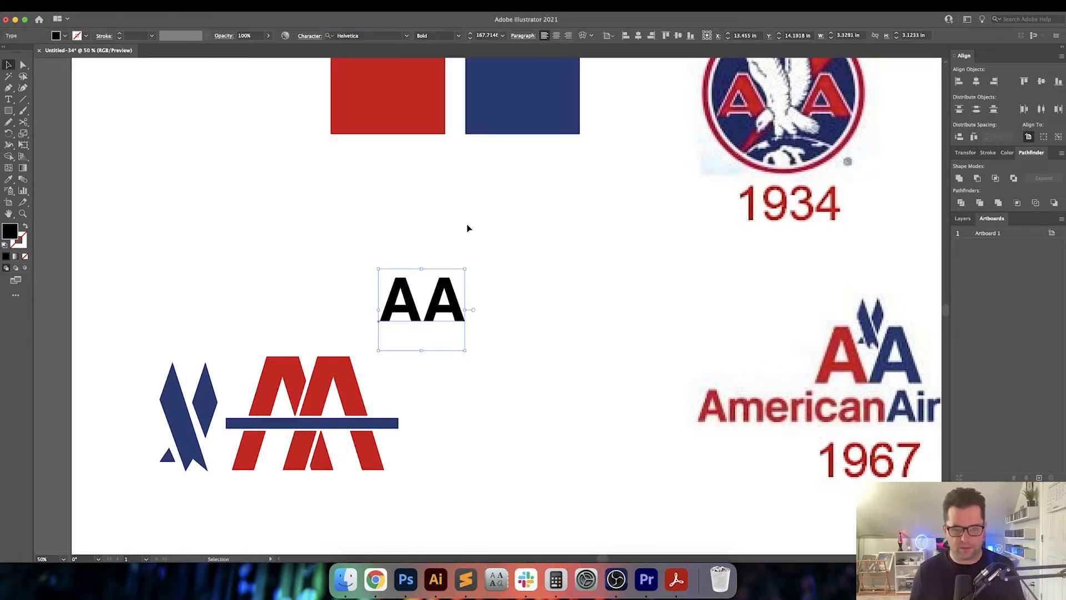
Move the AA text up and to the right, clear of the red letters, and convert it to outlines
drag(462, 305, 514, 283)
drag(658, 266, 628, 277)
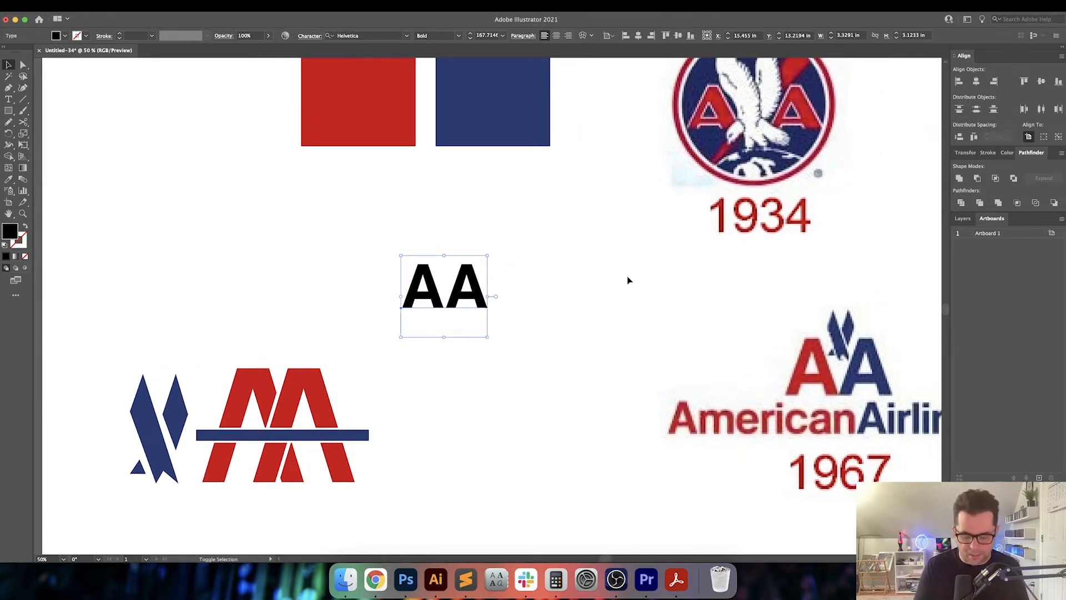
key(super+shift+o)
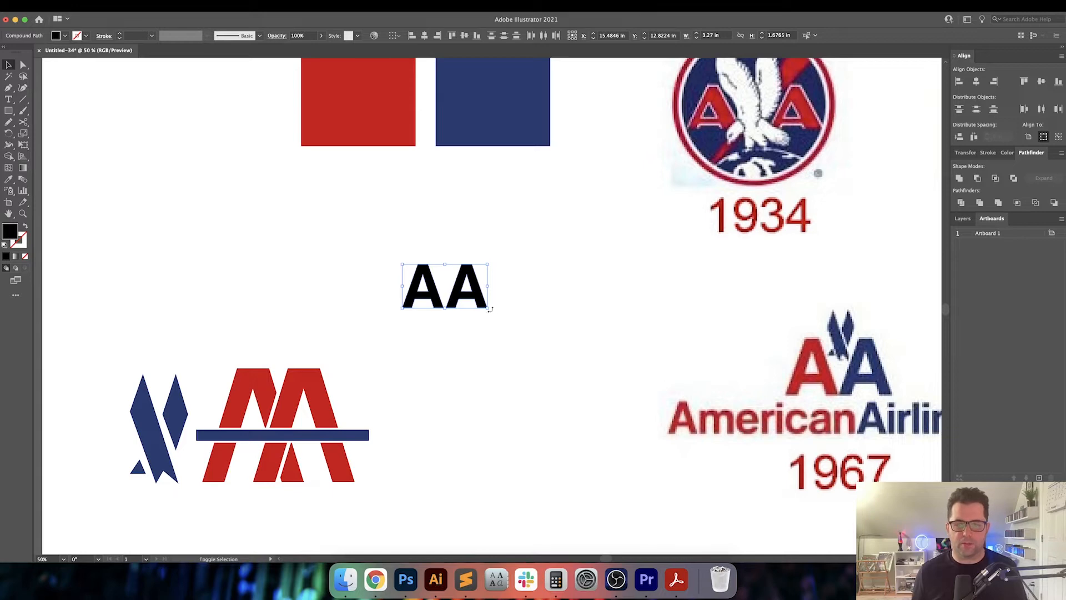
Enlarge the outlined letters to about 5.8 in tall and slide the second A left until its foot overlaps the first A's
drag(490, 310, 665, 311)
click(649, 173)
click(515, 268)
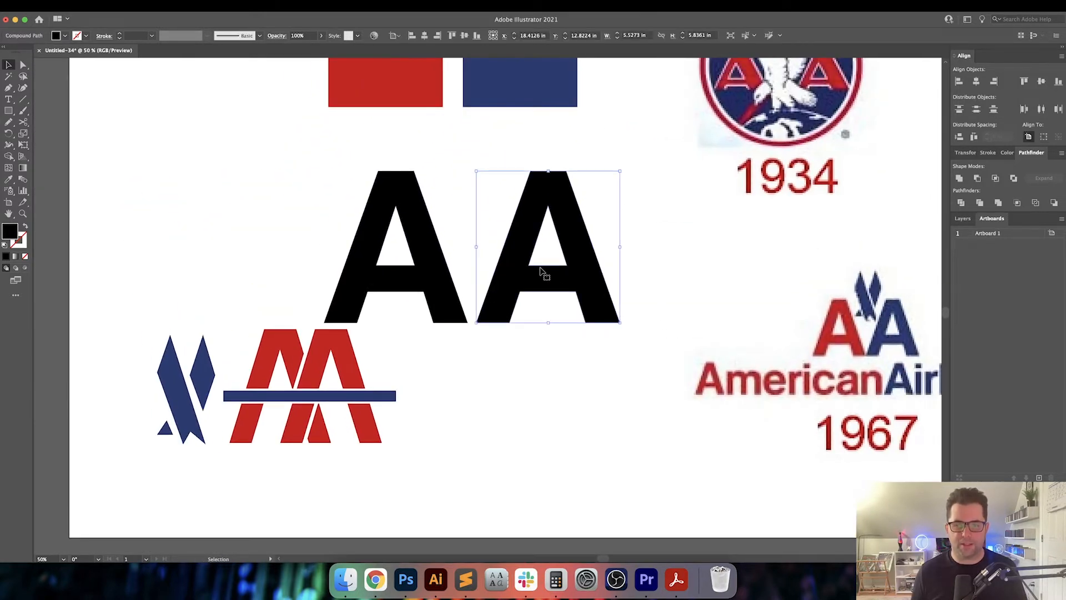
drag(545, 282, 502, 281)
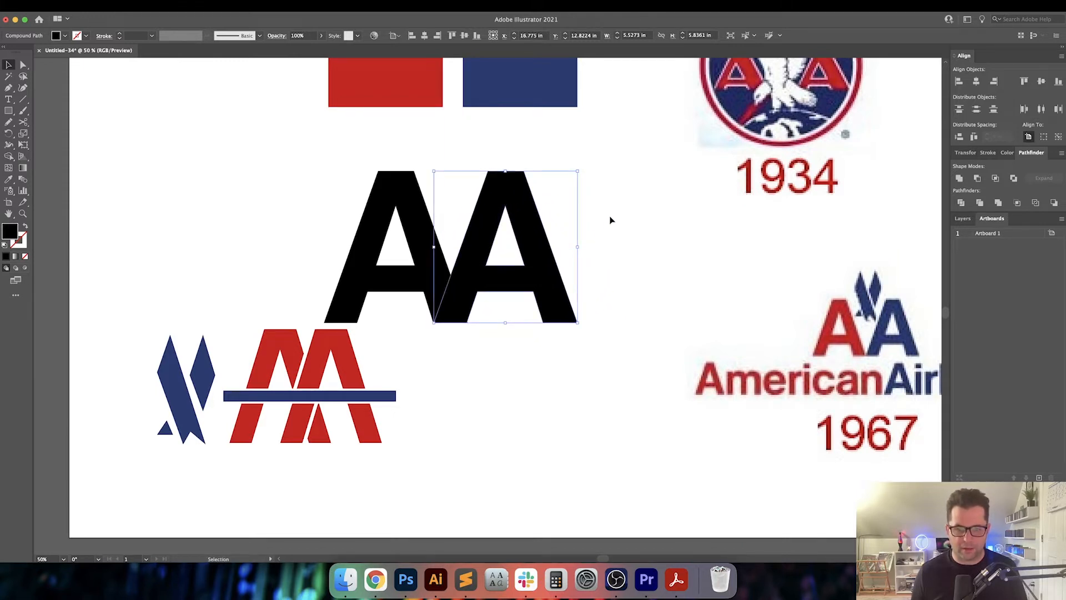
Swap fill and stroke on both A shapes so they have only a black outline
drag(610, 218, 411, 290)
key(shift+x)
click(619, 245)
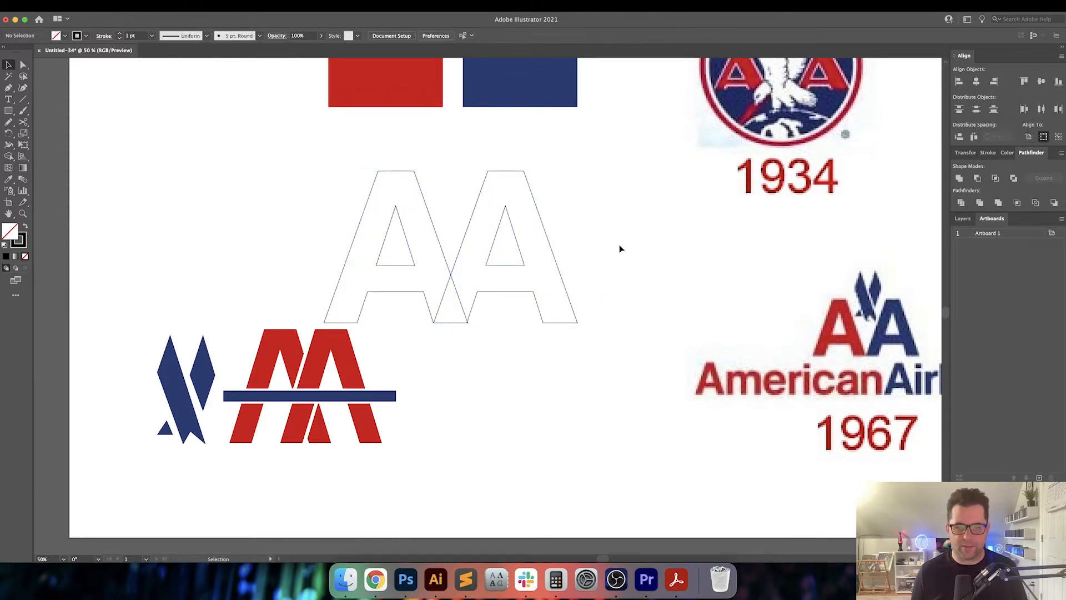
Scale the two outlined A shapes down together to about 4.66 in wide by 2.79 in tall
scroll(620, 249, up, 2)
scroll(620, 249, left, 2)
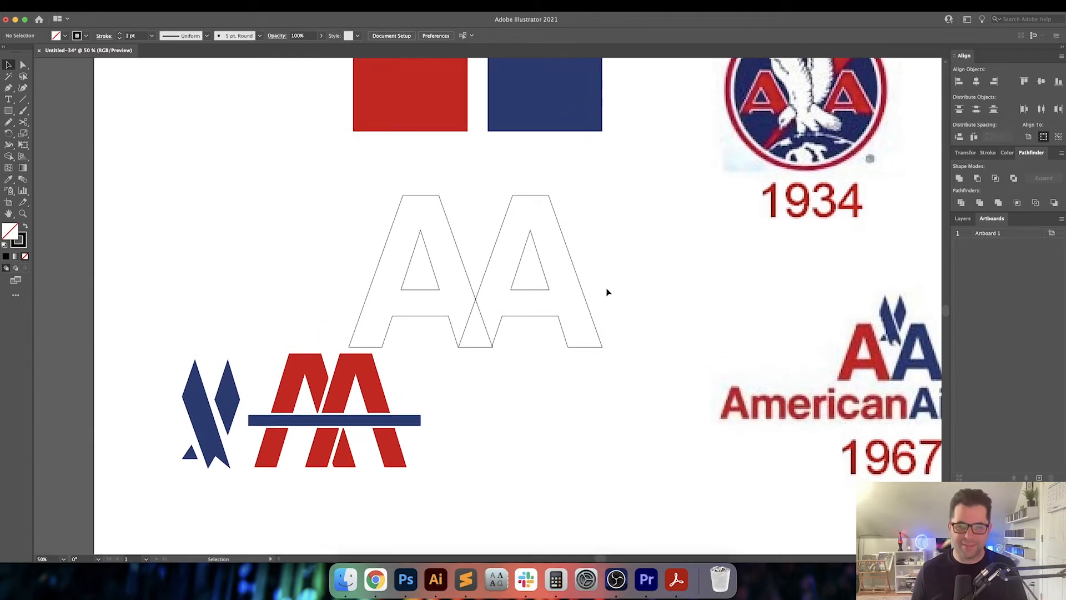
scroll(607, 291, up, 2)
scroll(607, 290, right, 1)
drag(583, 238, 426, 266)
drag(338, 230, 386, 269)
click(414, 237)
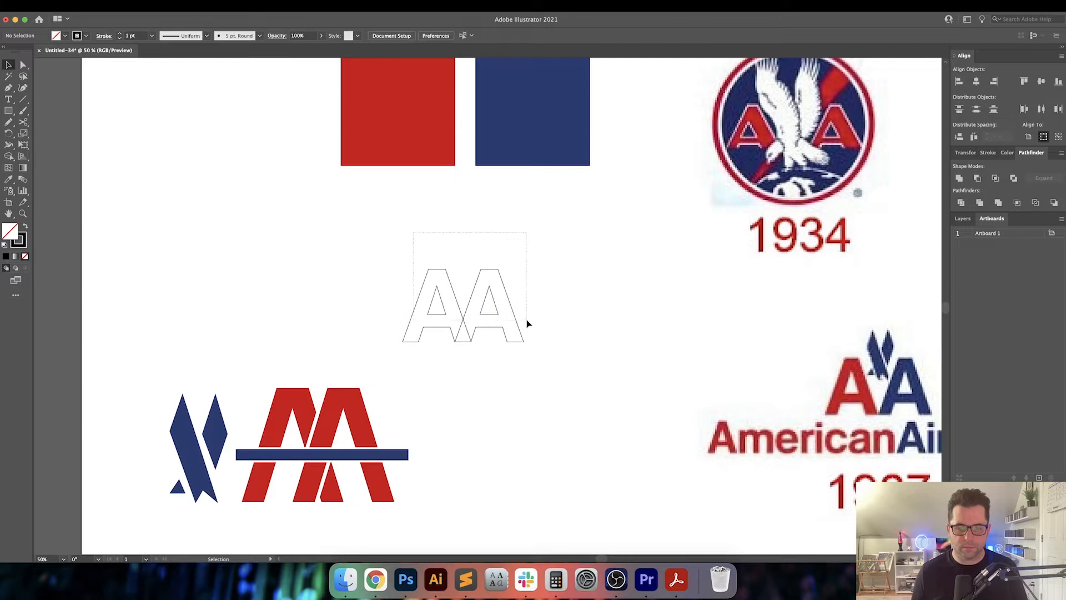
Set the stroke weight of both A outlines to 10 pt
drag(527, 321, 528, 322)
click(137, 35)
text(10)
key(Return)
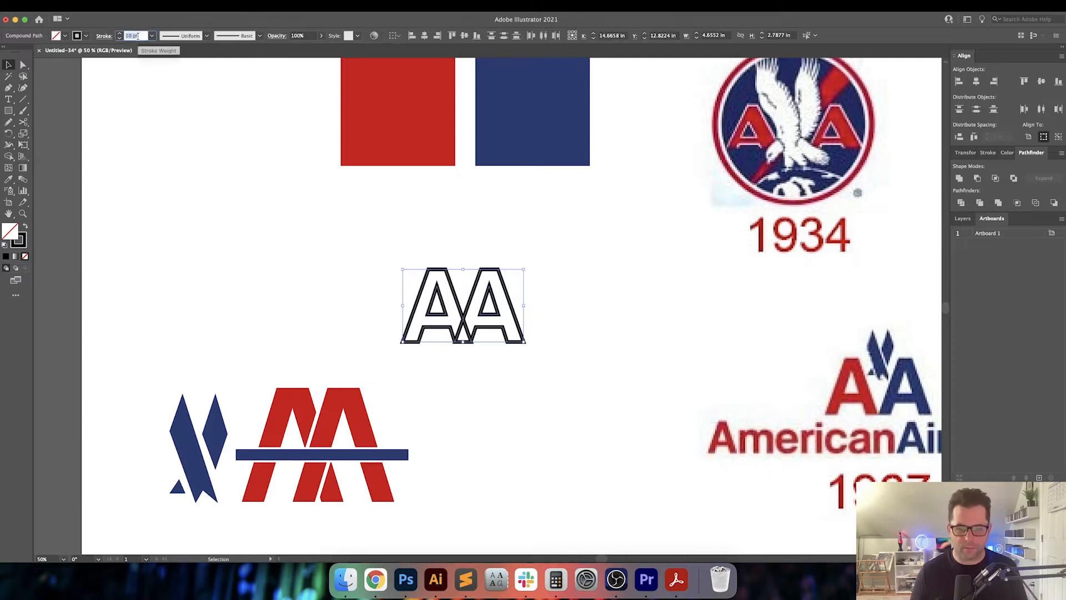
mouse_move(553, 255)
mouse_down()
mouse_move(537, 295)
mouse_move(428, 341)
mouse_move(563, 242)
mouse_up()
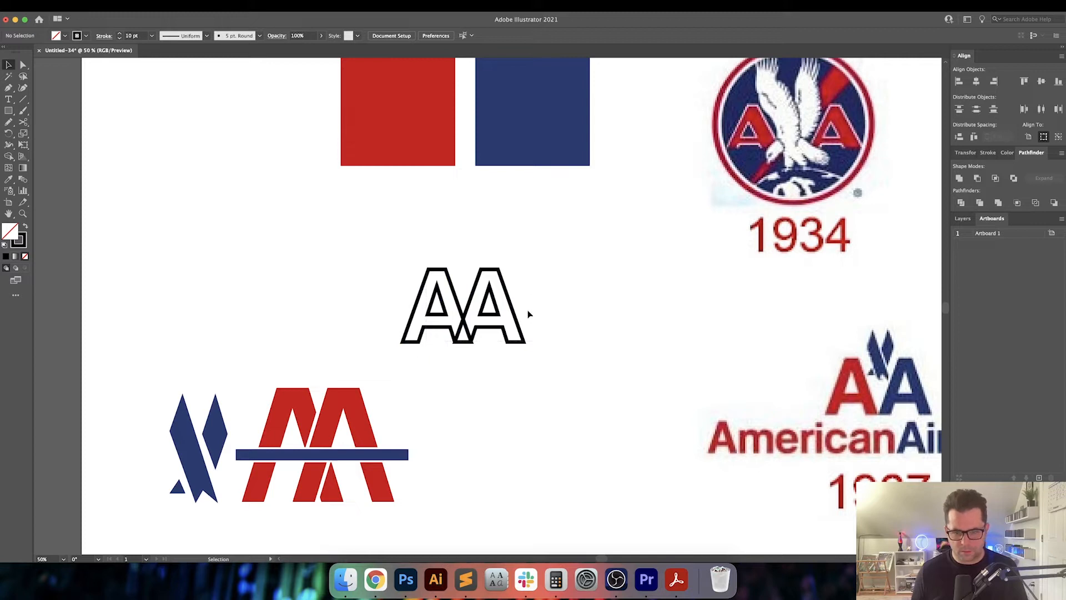
Reduce the stroke weight of both A outlines to 5 pt
scroll(529, 313, up, 2)
drag(538, 307, 626, 265)
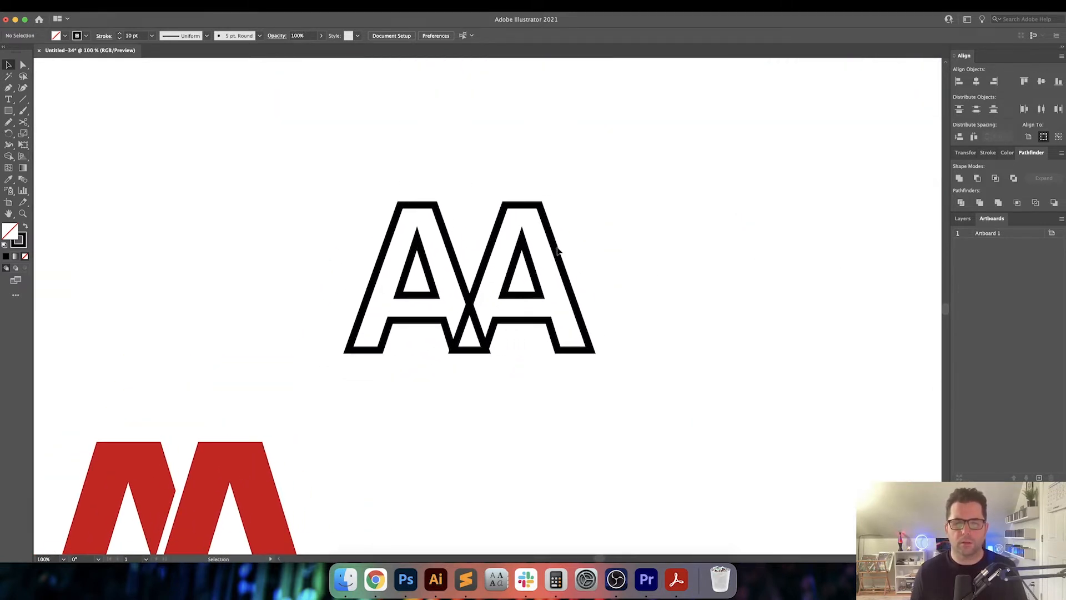
drag(573, 206, 199, 59)
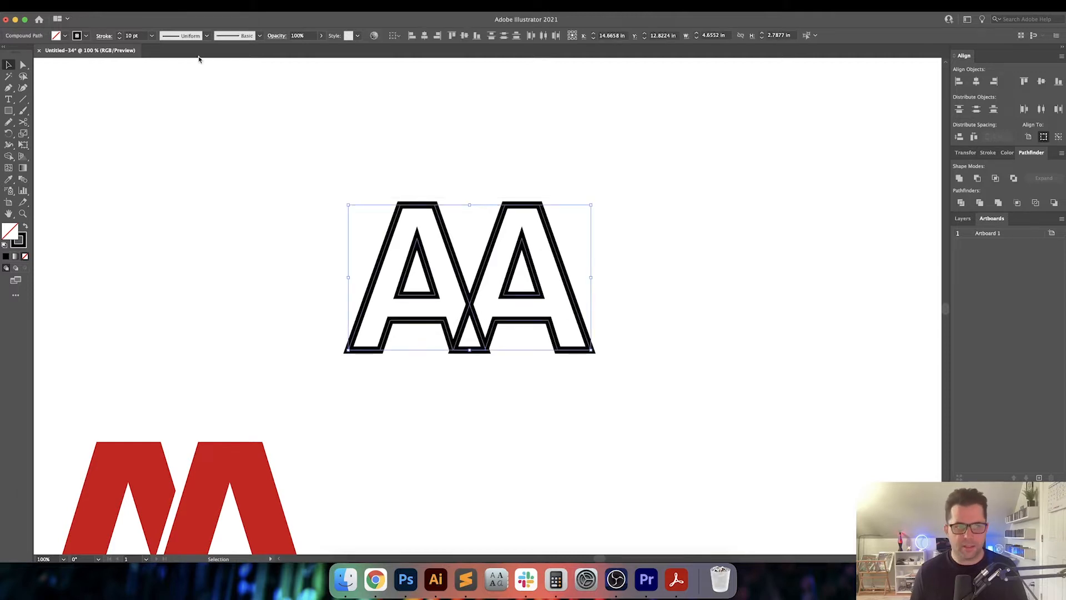
click(120, 38)
click(120, 38)
click(120, 38)
click(120, 38)
click(120, 37)
click(247, 115)
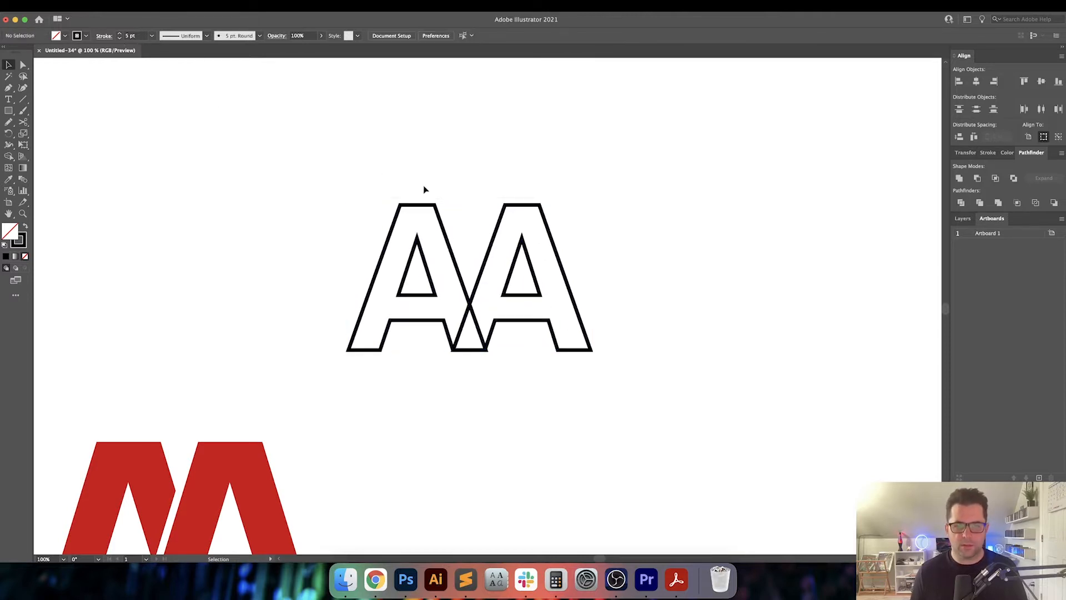
Align the stroke of both A outlines to the inside of their paths
drag(424, 189, 422, 182)
scroll(479, 371, up, 2)
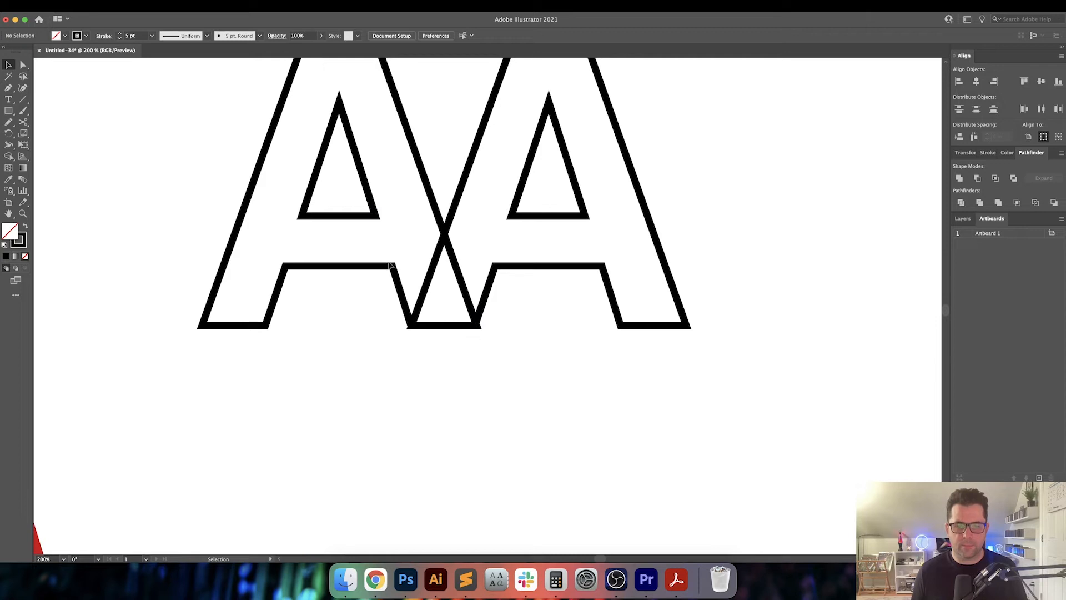
drag(552, 299, 876, 260)
click(990, 152)
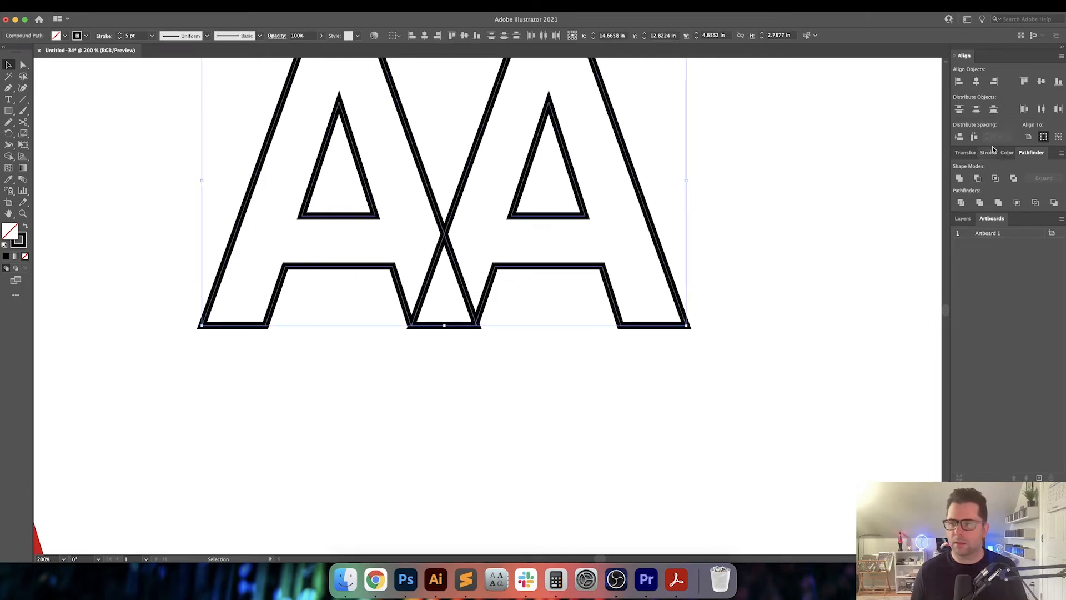
click(1001, 206)
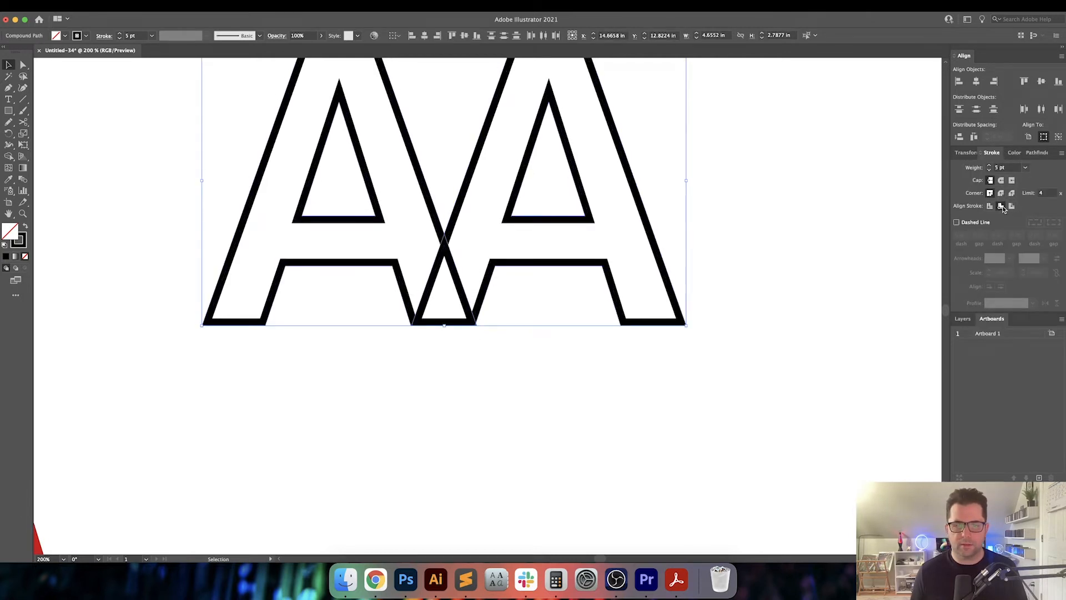
click(849, 256)
Duplicate the pair of A outlines and place the copy to the left of the original
mouse_move(814, 198)
mouse_down()
mouse_move(811, 370)
mouse_move(794, 316)
mouse_move(731, 305)
mouse_up()
scroll(795, 316, down, 1)
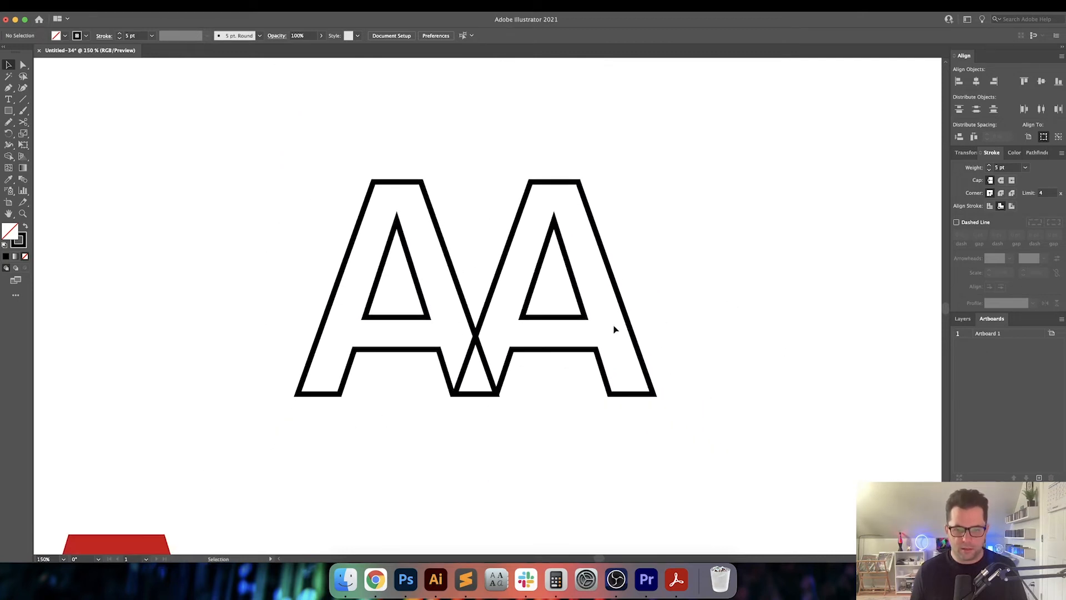
drag(306, 207, 569, 302)
scroll(224, 209, down, 4)
scroll(406, 265, up, 2)
scroll(638, 306, left, 5)
drag(691, 301, 406, 305)
click(507, 295)
Delete the triangular inner counters from both letters of the original AA outlines
scroll(369, 291, right, 7)
scroll(376, 298, up, 2)
key(a)
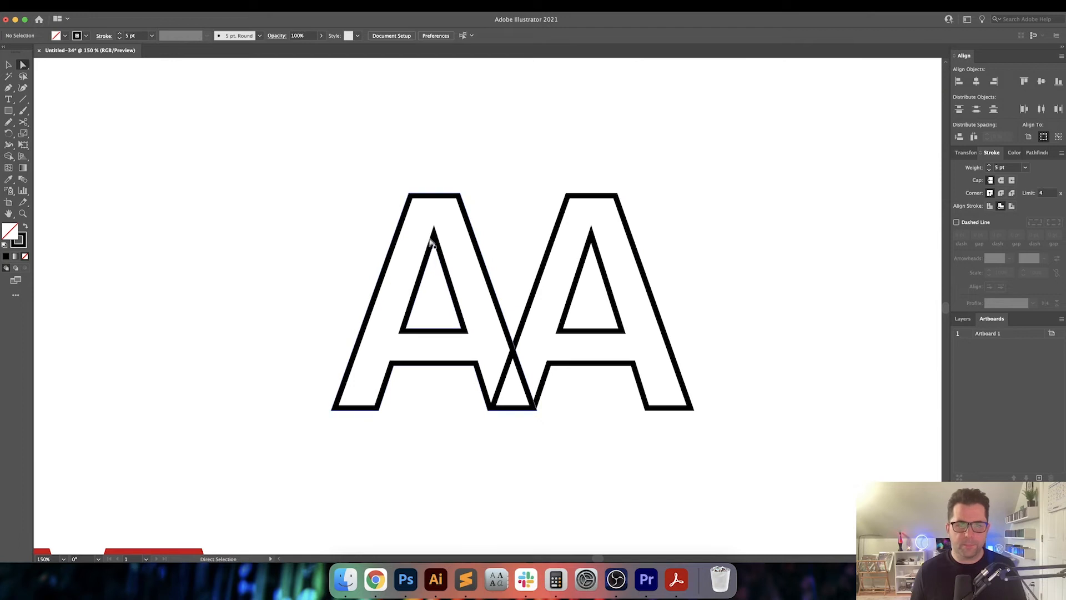
click(434, 232)
key(Delete)
key(Delete)
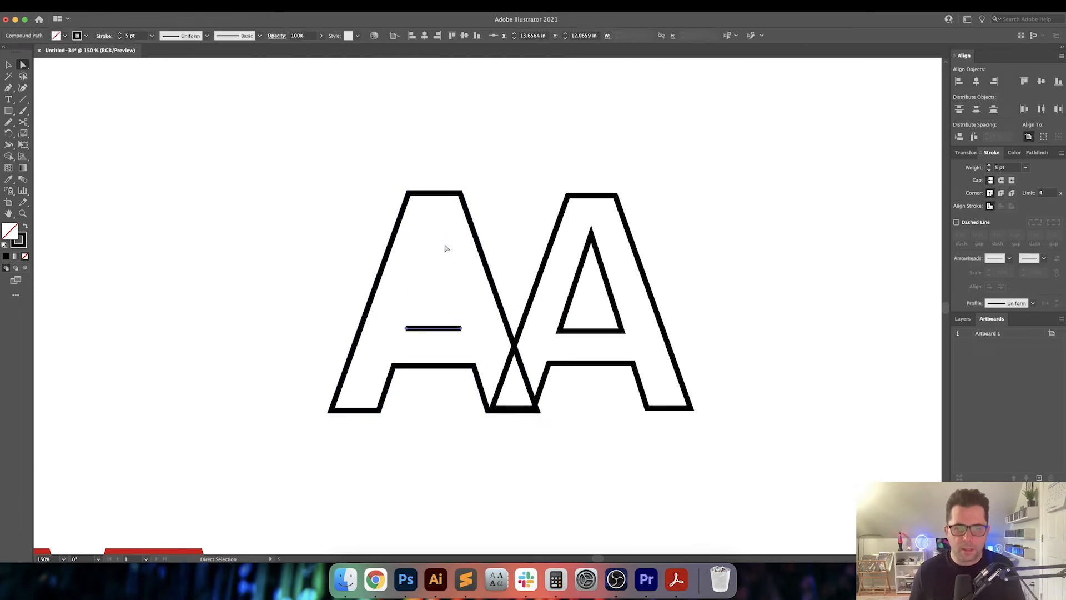
click(592, 244)
key(Delete)
key(Delete)
key(v)
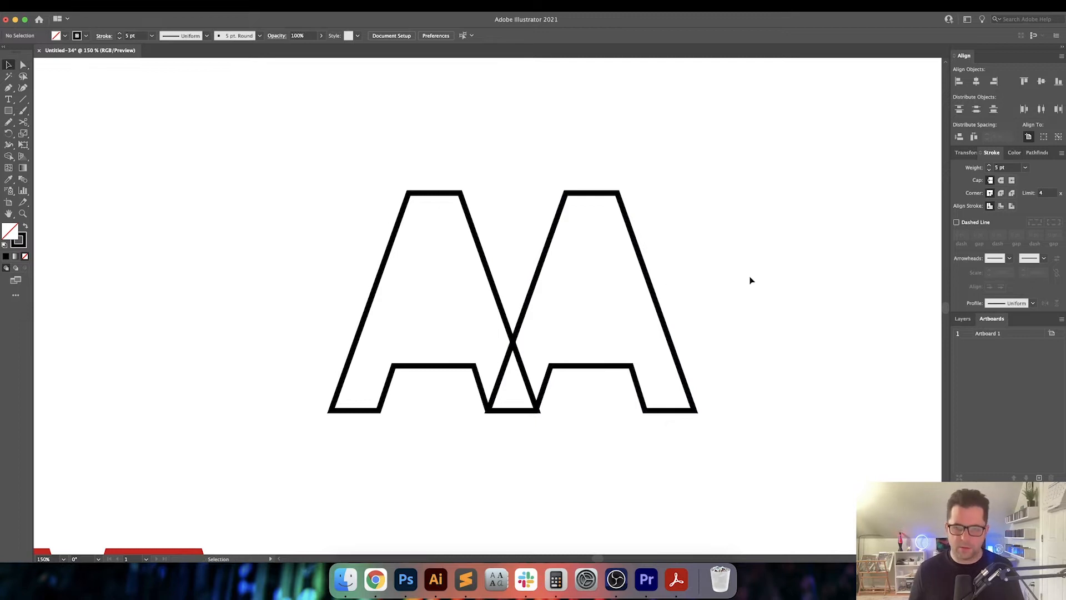
Align the strokes of the two counterless A shapes to the inside
key(super+minus)
drag(757, 276, 581, 301)
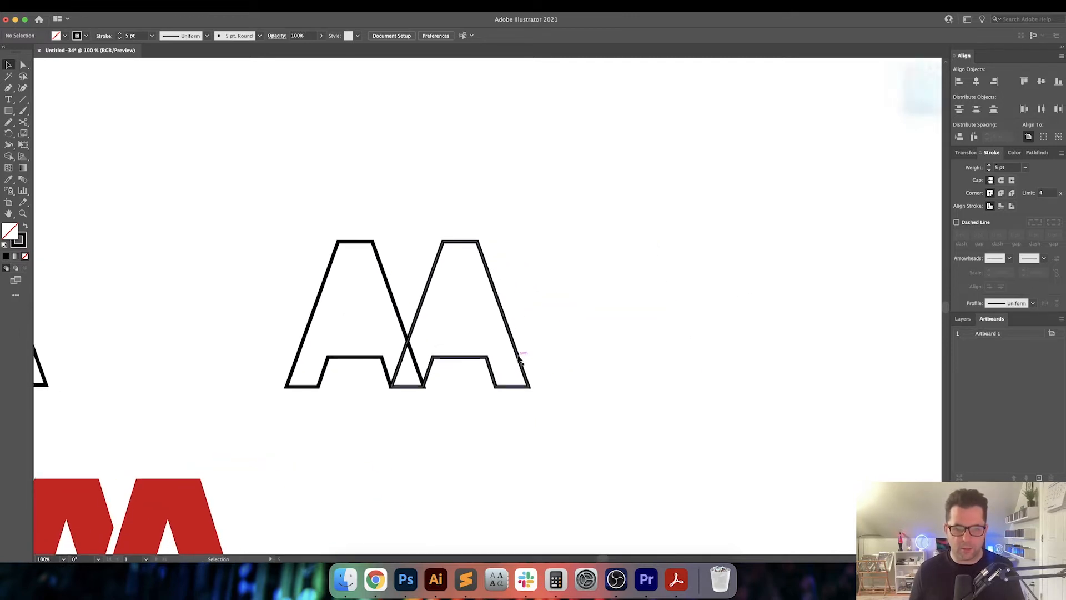
drag(573, 390, 352, 306)
click(999, 207)
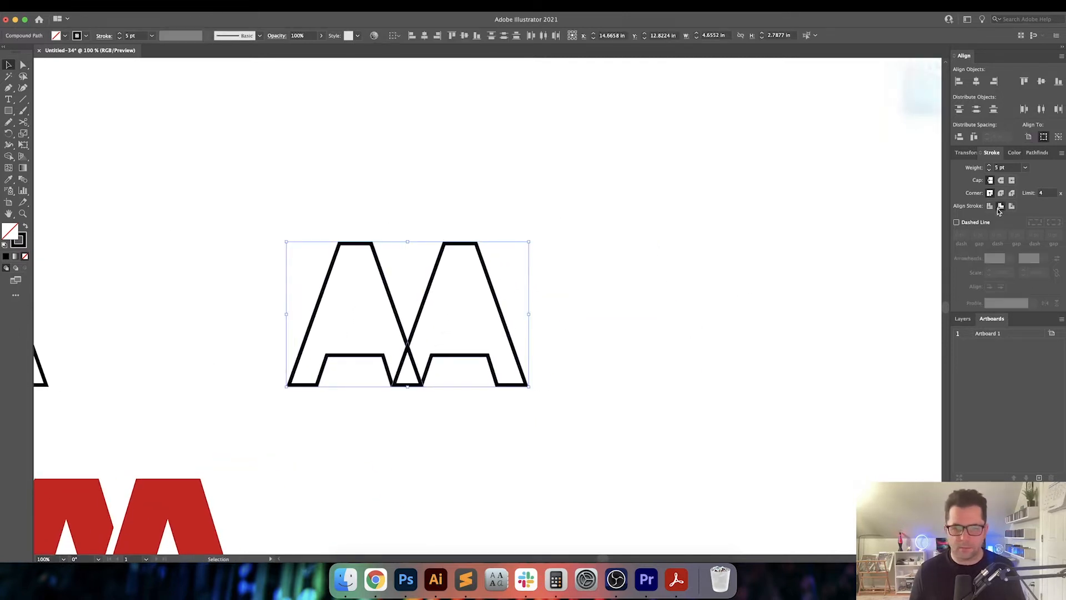
Draw a small closed triangle pointing left, about 0.34 in wide and 0.33 in tall, above the gap between the counterless A shapes
click(677, 279)
drag(510, 328, 563, 307)
key(super+equal)
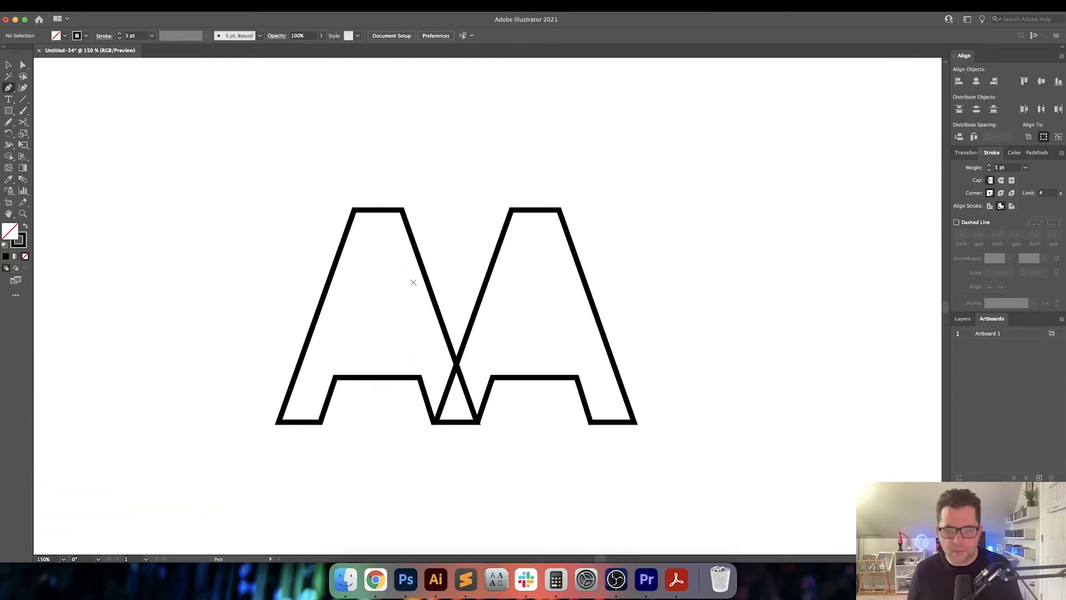
key(super+minus)
key(super+minus)
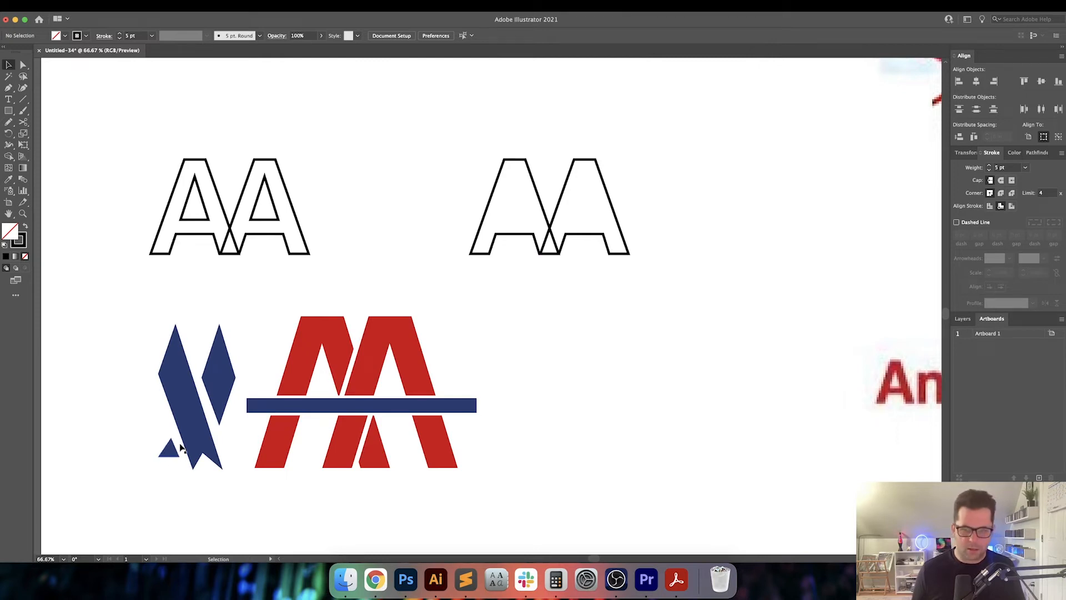
drag(543, 254, 410, 319)
scroll(415, 268, up, 3)
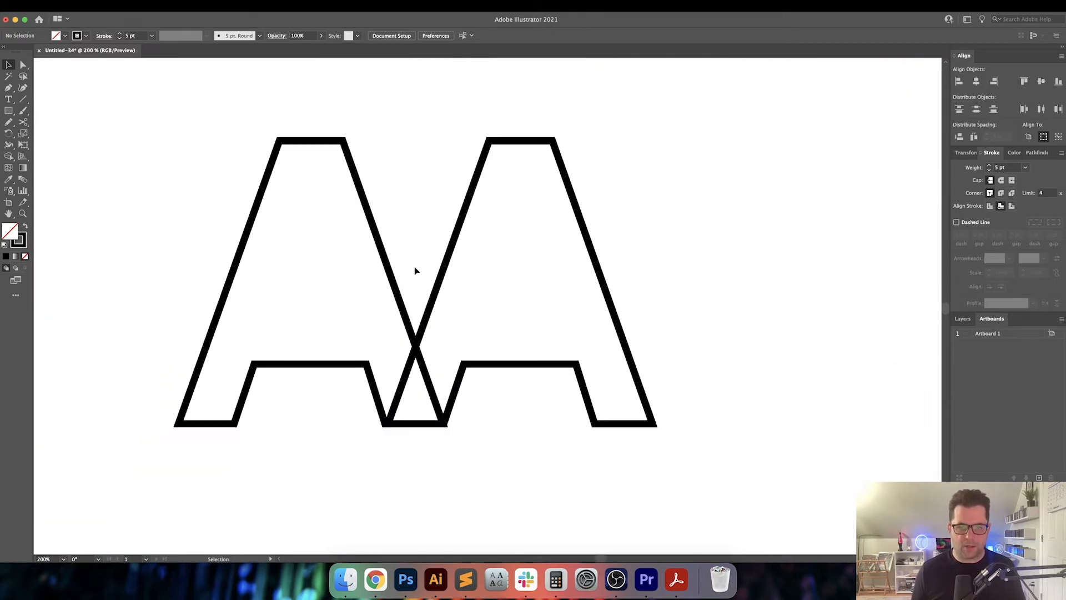
key(p)
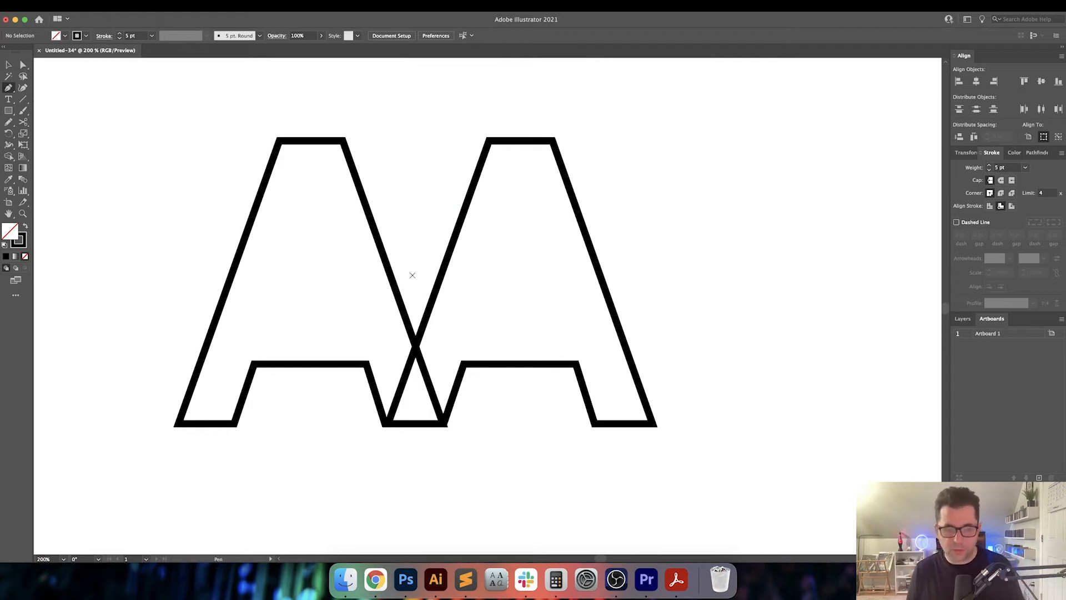
drag(430, 209, 428, 354)
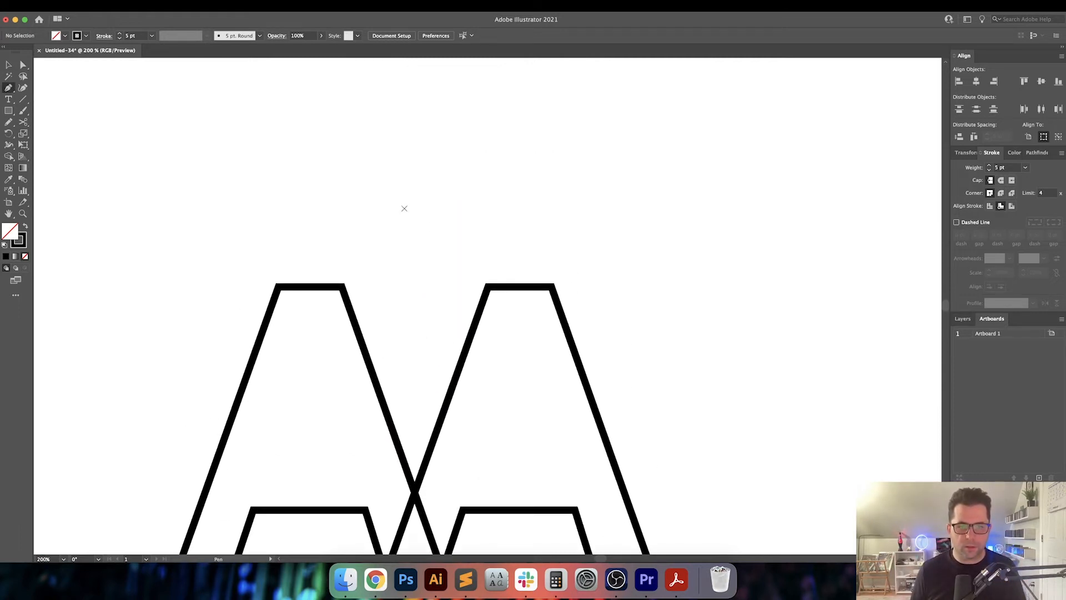
click(414, 198)
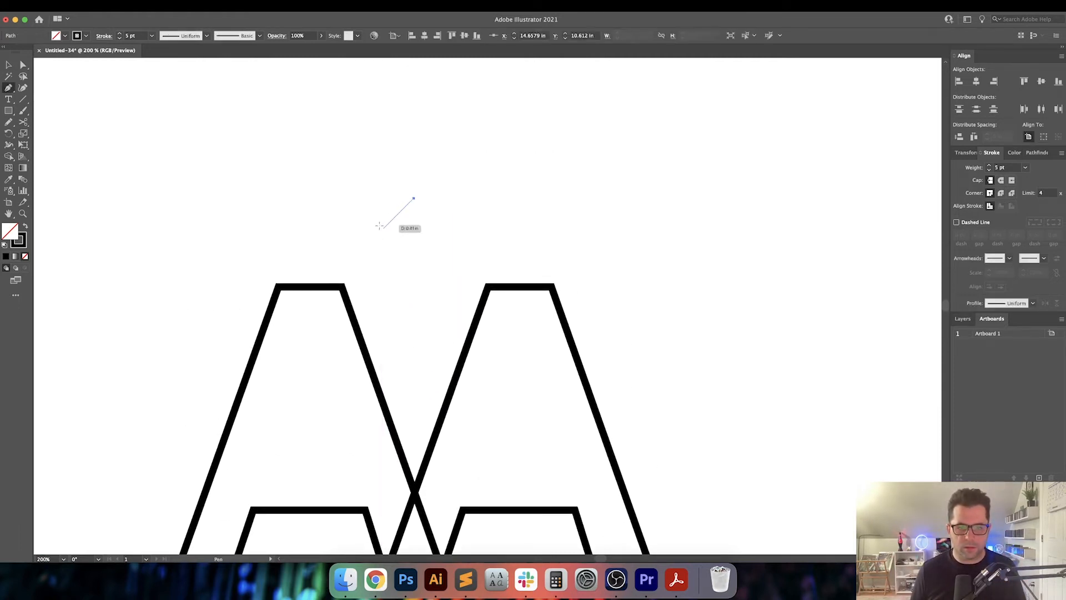
click(379, 215)
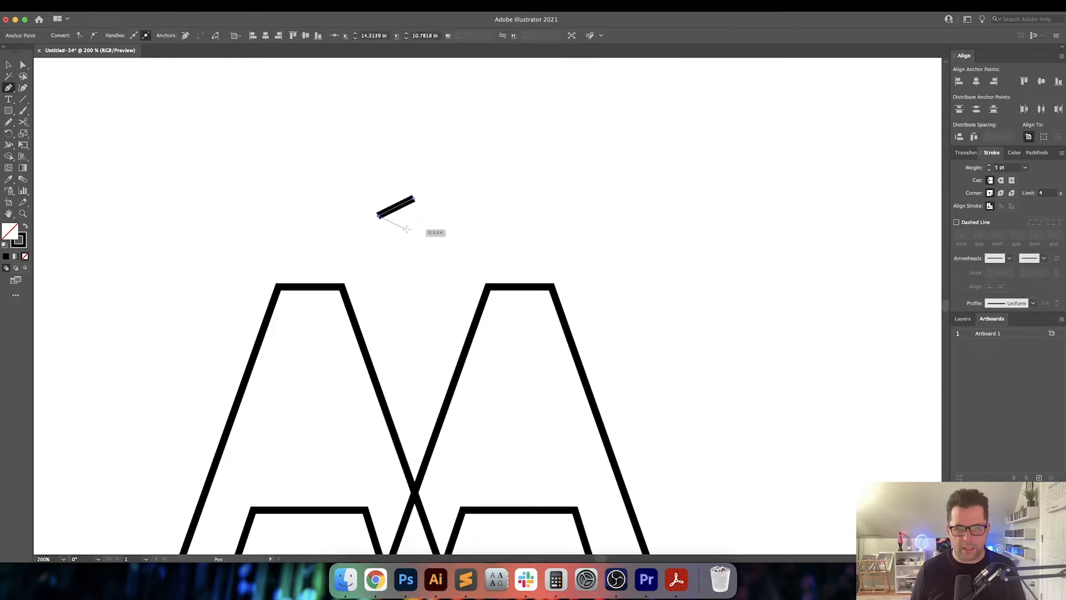
click(414, 233)
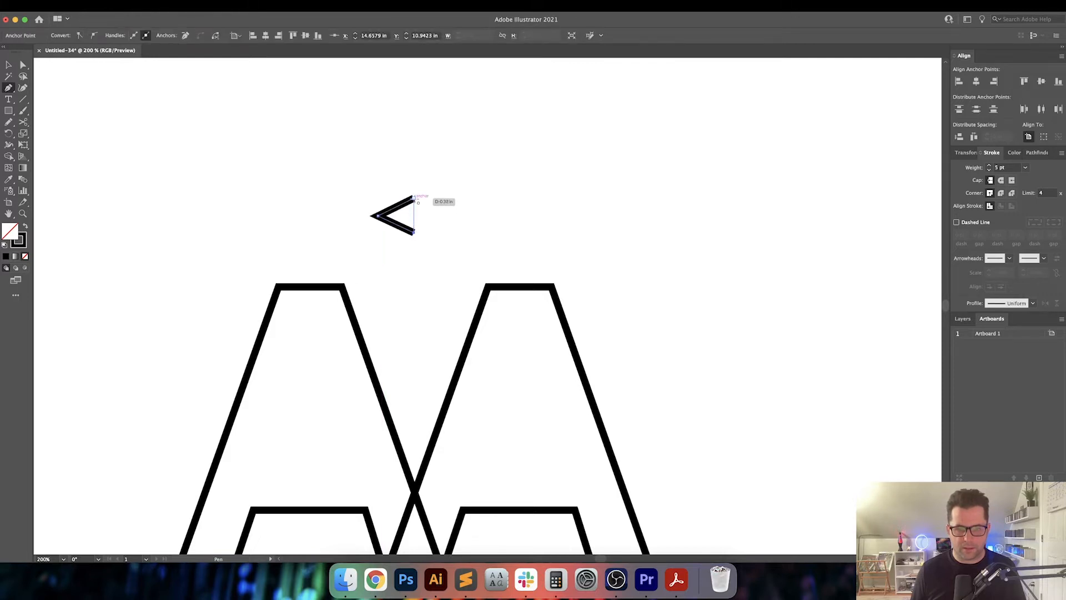
click(414, 198)
key(v)
click(468, 217)
drag(470, 260, 464, 176)
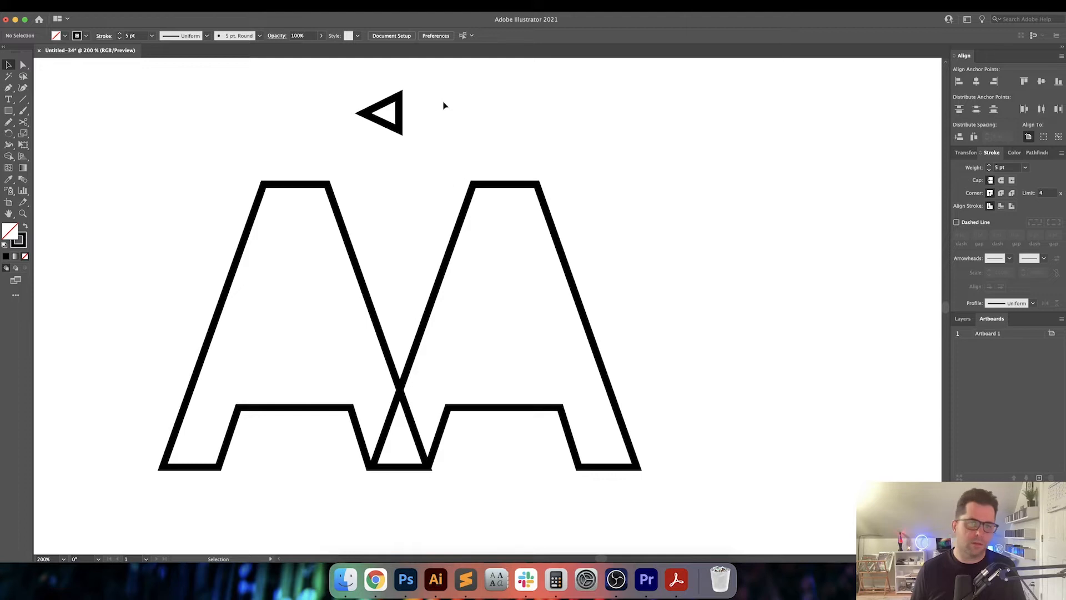
Enlarge the triangle proportionally to about 0.49 in wide and 0.47 in tall, keeping it above the counterless letters
click(388, 131)
drag(382, 133, 382, 138)
drag(449, 141, 390, 149)
click(479, 167)
click(453, 143)
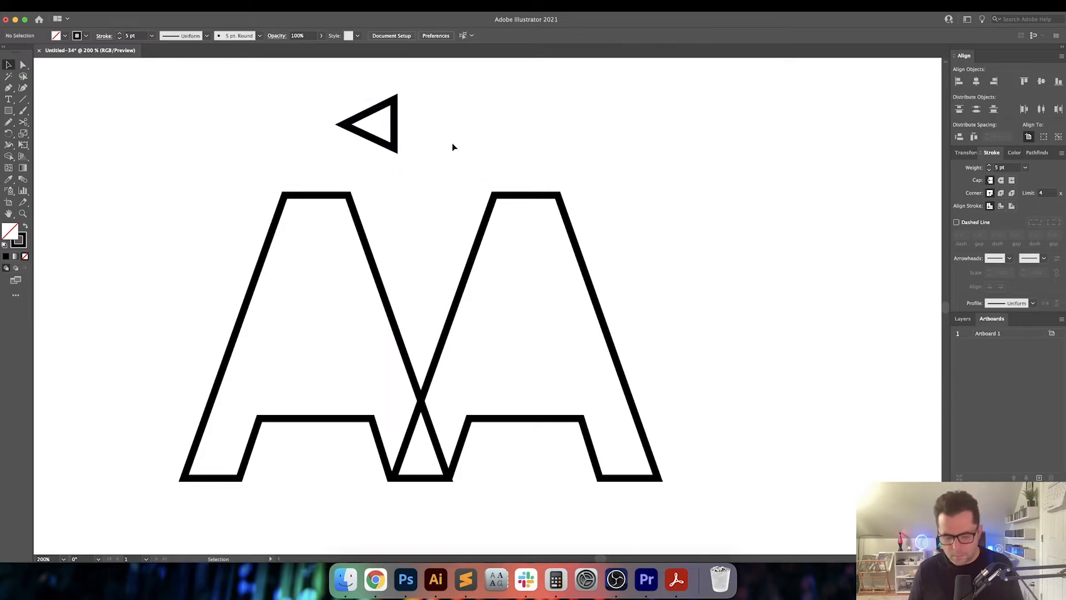
Draw a straight vertical guide line through the point where the two counterless A shapes cross
key(p)
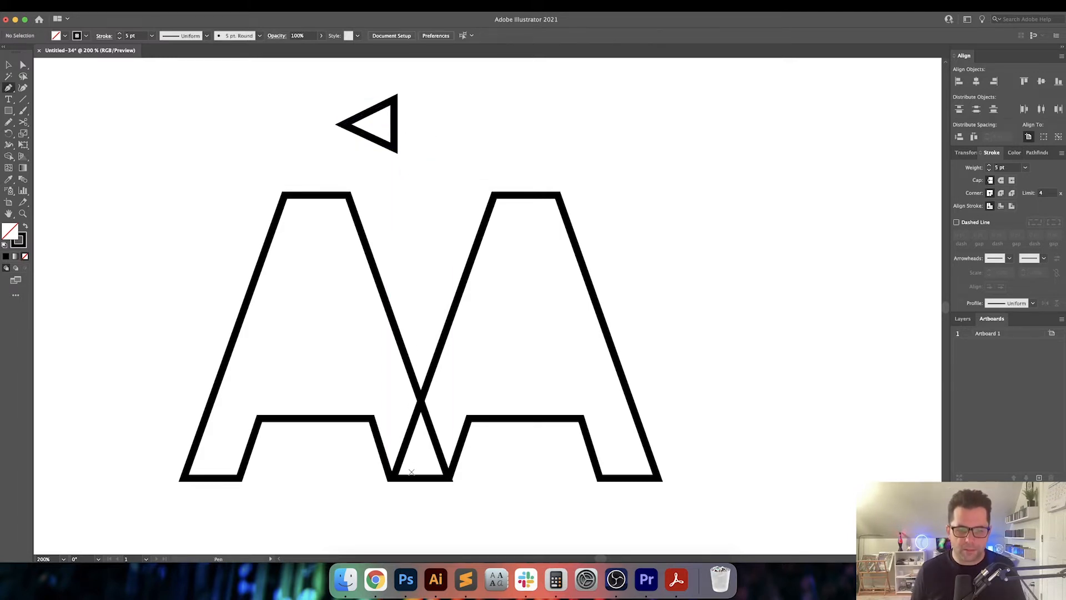
click(419, 490)
shift+click(419, 317)
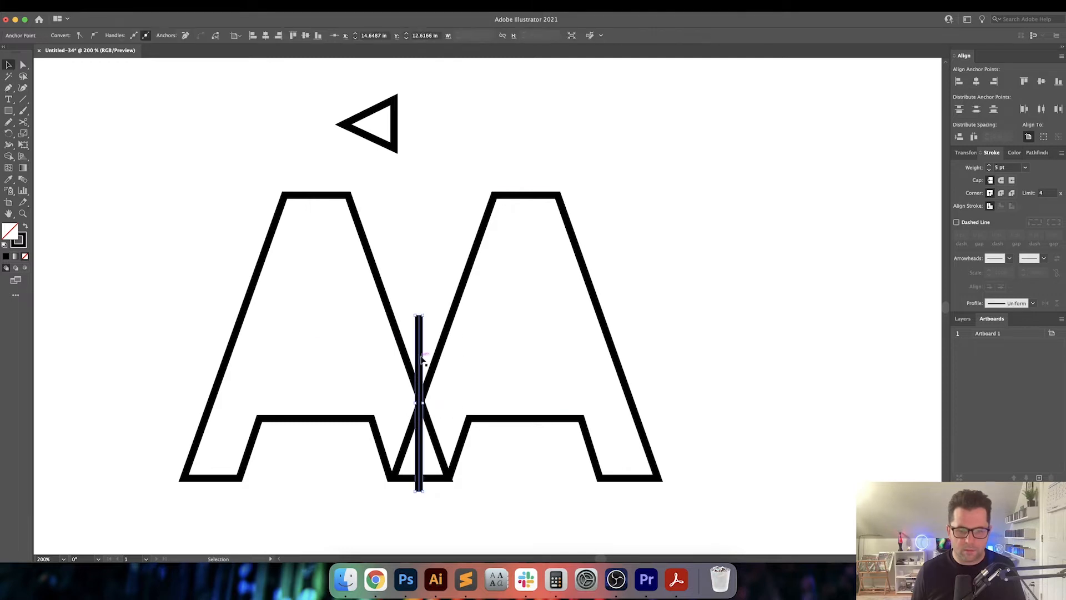
drag(421, 357, 421, 360)
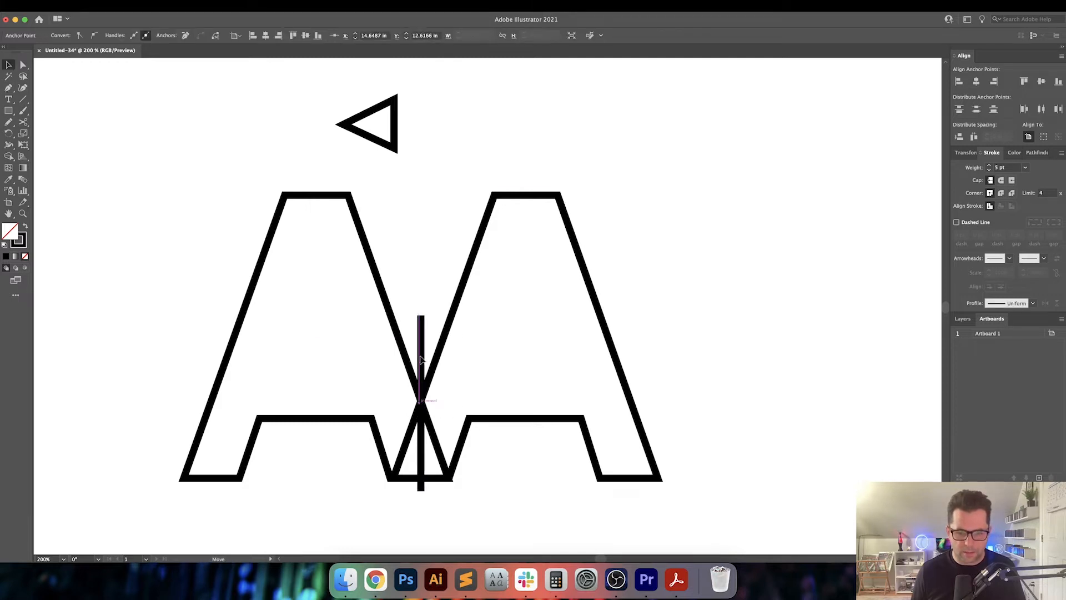
click(471, 502)
scroll(451, 392, down, 2)
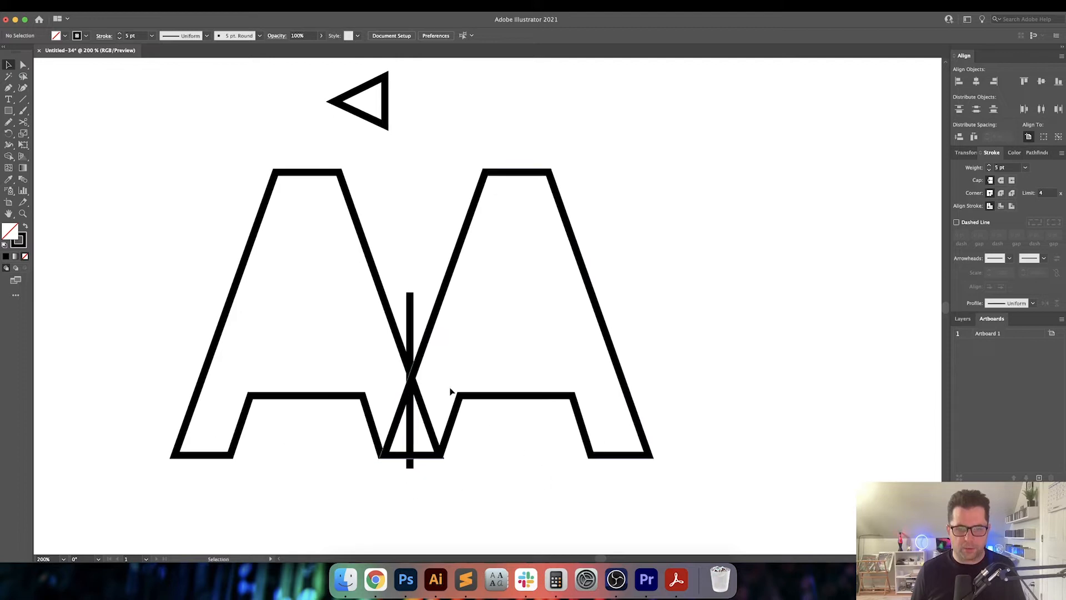
Group the two counterless A shapes and centre the vertical guide line horizontally on the group
drag(284, 217, 589, 233)
key(super+g)
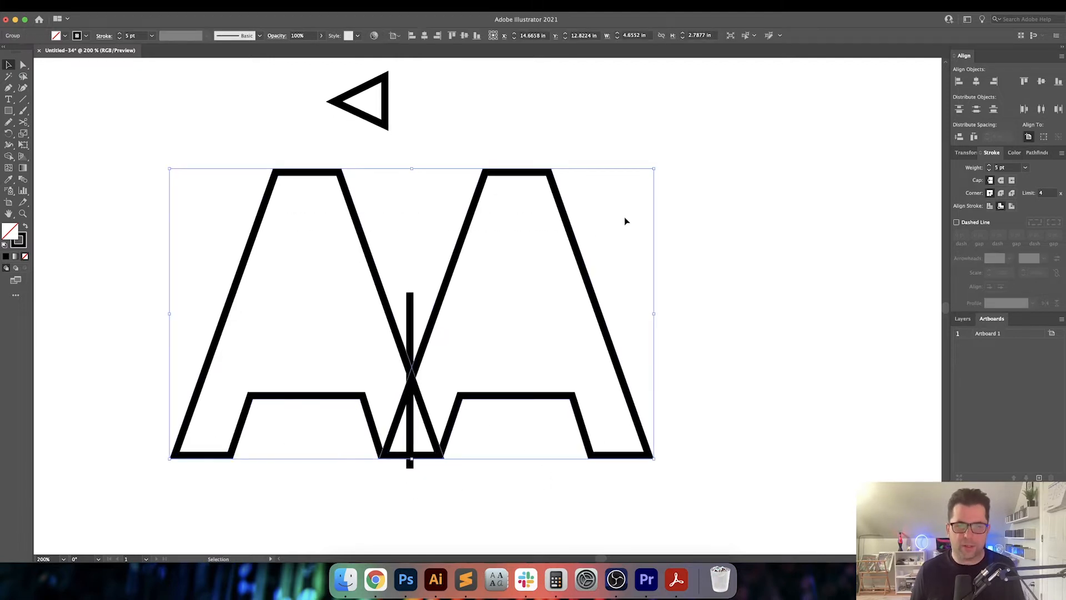
shift+click(409, 301)
click(450, 271)
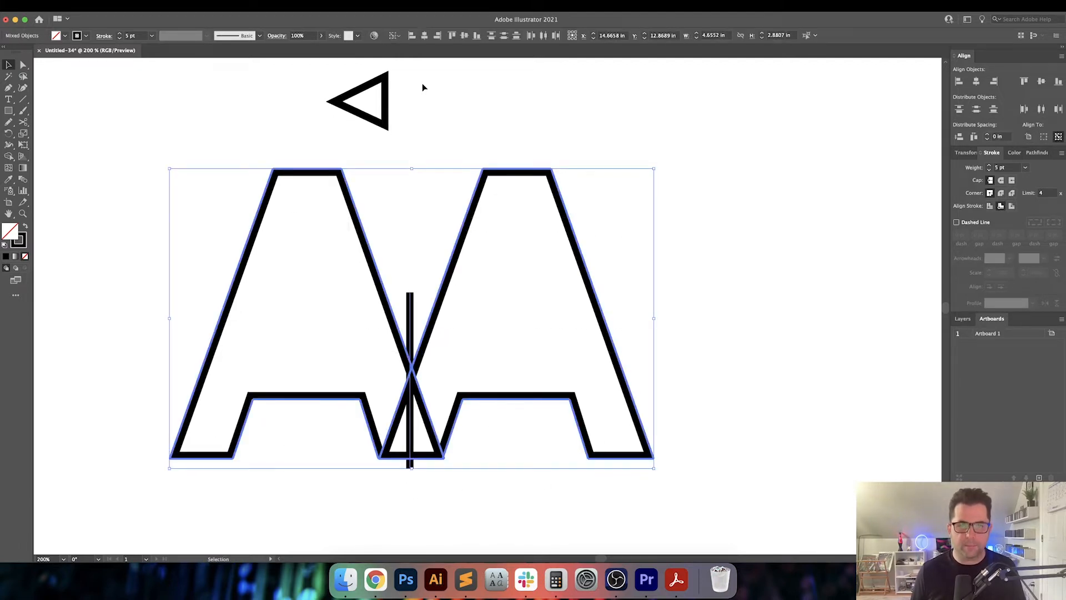
click(426, 36)
click(432, 132)
scroll(434, 221, up, 4)
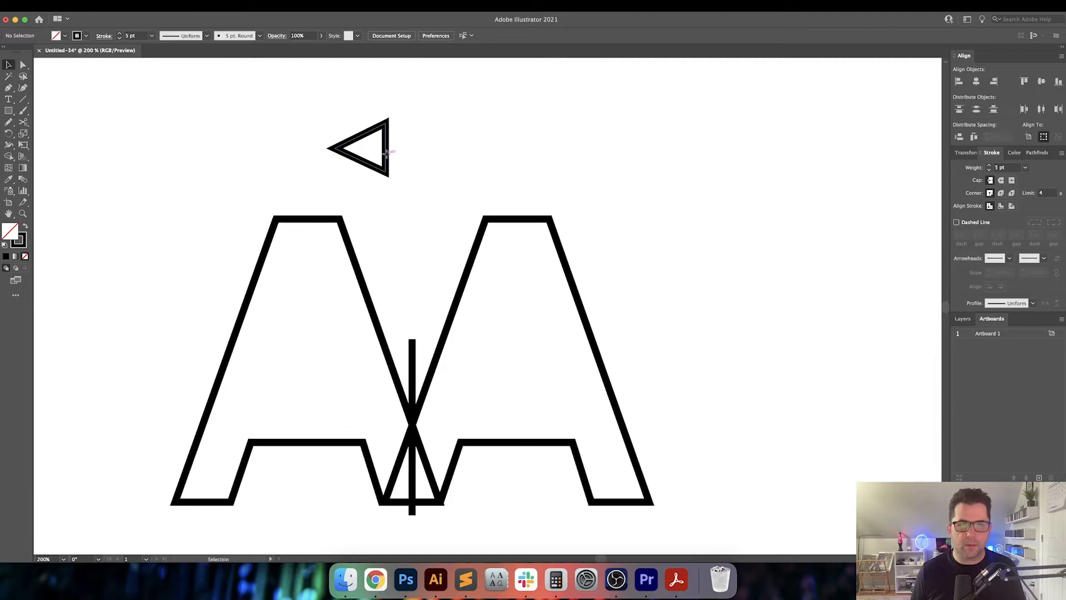
Move the triangle so its vertical edge lines up with the guide line and delete the line
drag(387, 152, 413, 221)
click(413, 345)
key(Delete)
click(479, 155)
Place the left-pointing triangle above the gap of the other AA outline that still has its inner counters
scroll(481, 158, down, 4)
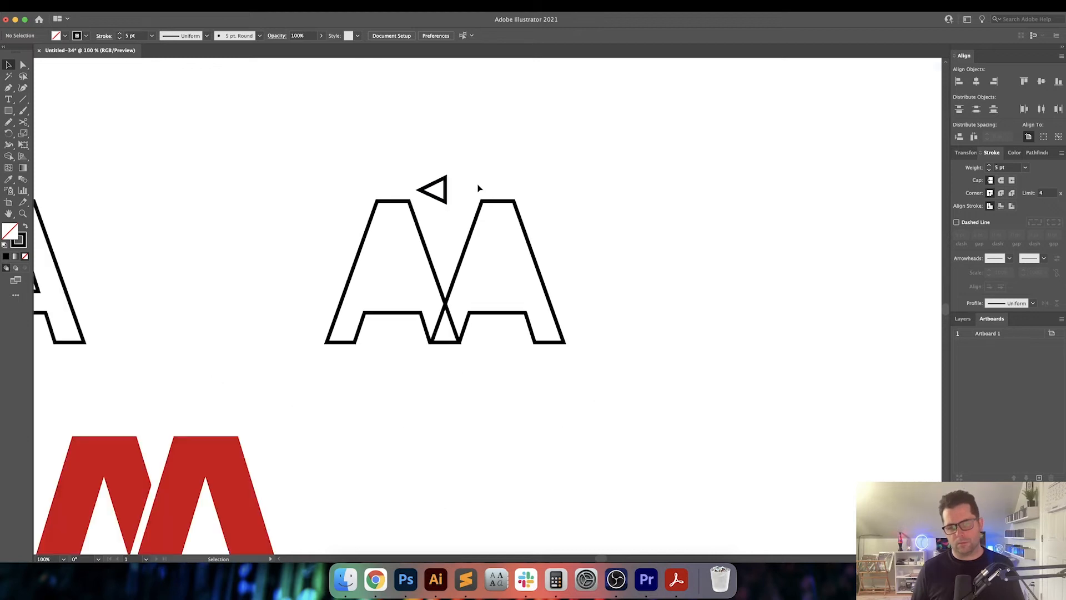
drag(516, 169, 633, 223)
drag(550, 234, 378, 225)
scroll(302, 241, up, 3)
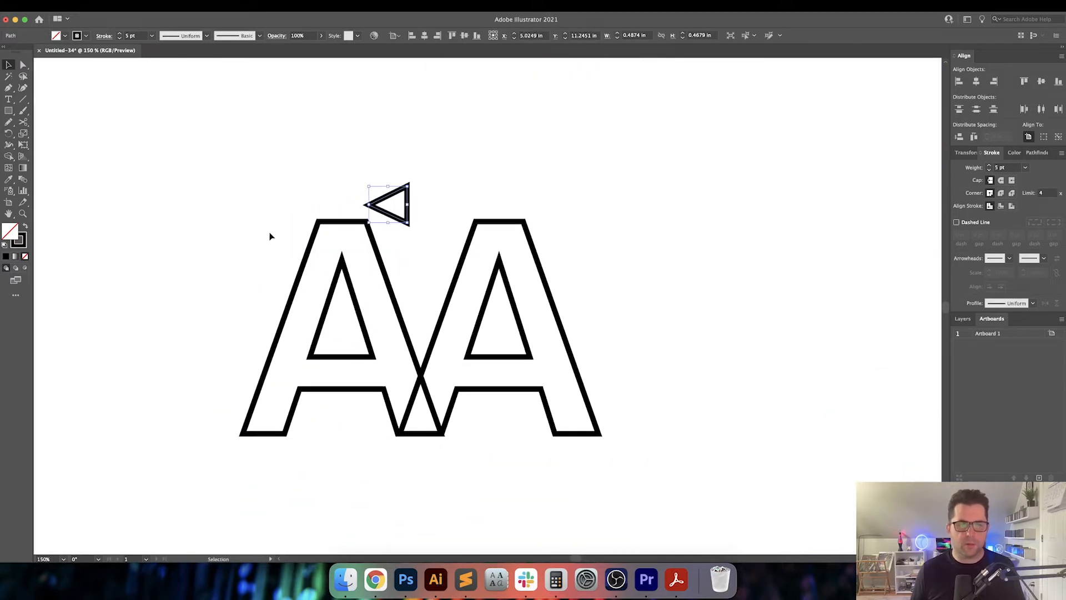
Draw a vertical guide line between the two A letters with counters and centre it horizontally on the letter group
click(535, 298)
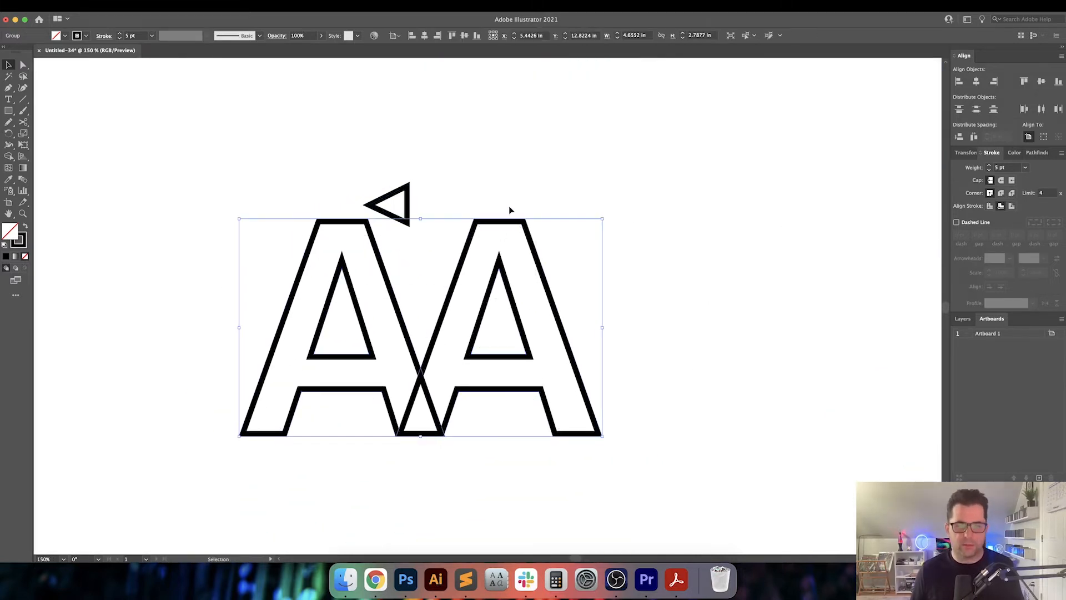
click(355, 165)
click(378, 250)
click(403, 284)
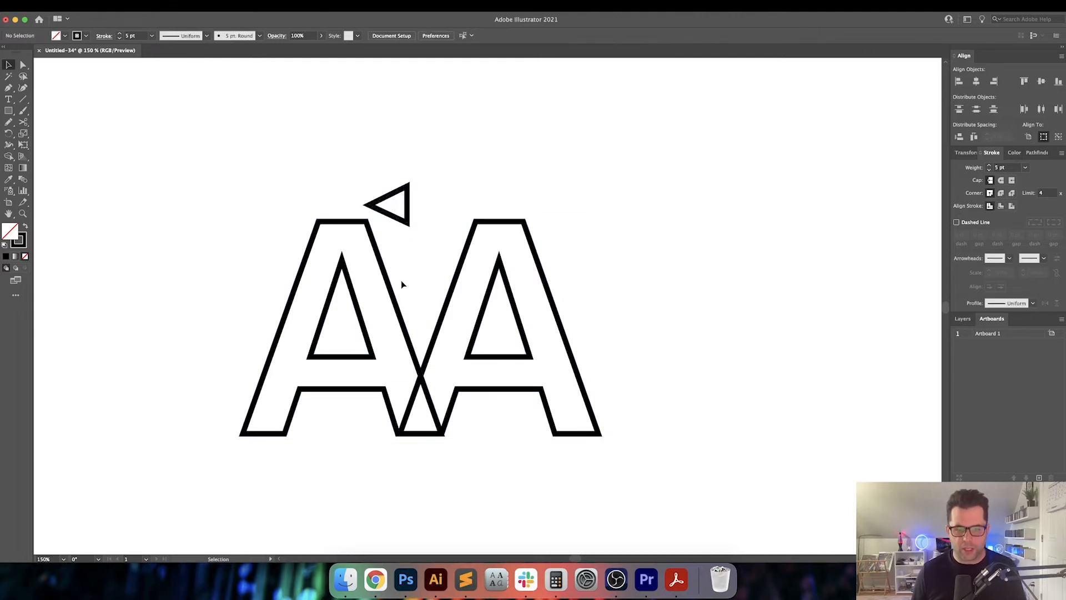
key(p)
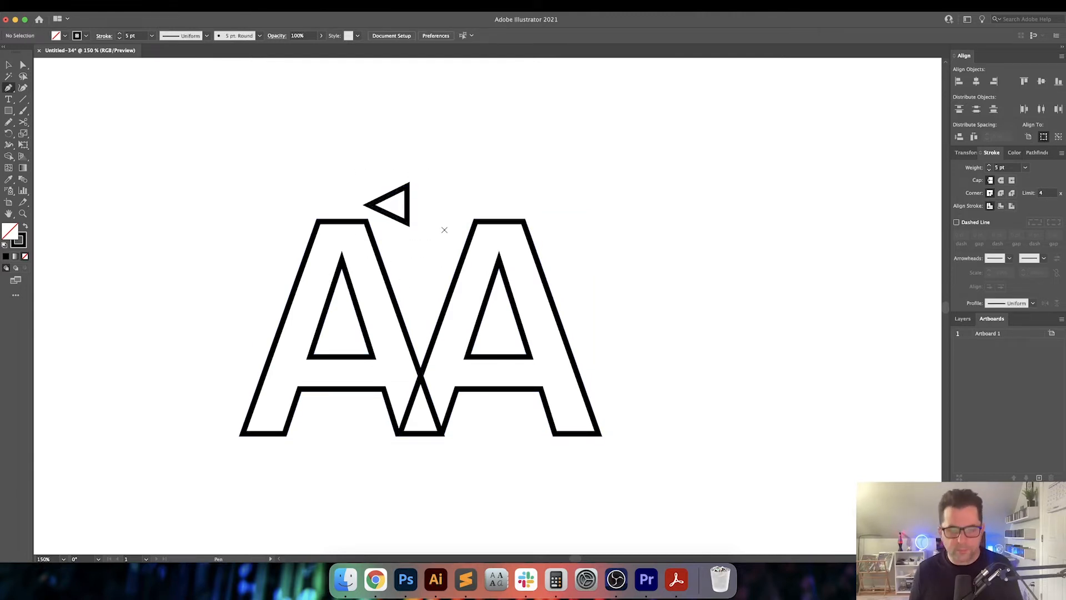
click(415, 251)
click(415, 422)
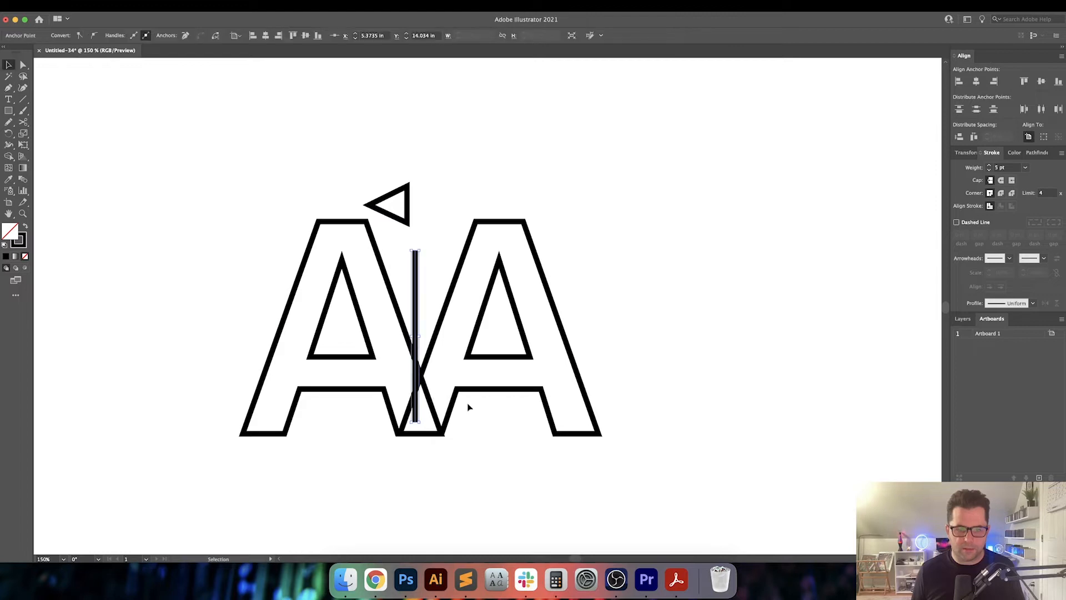
key(v)
shift+click(439, 317)
click(439, 317)
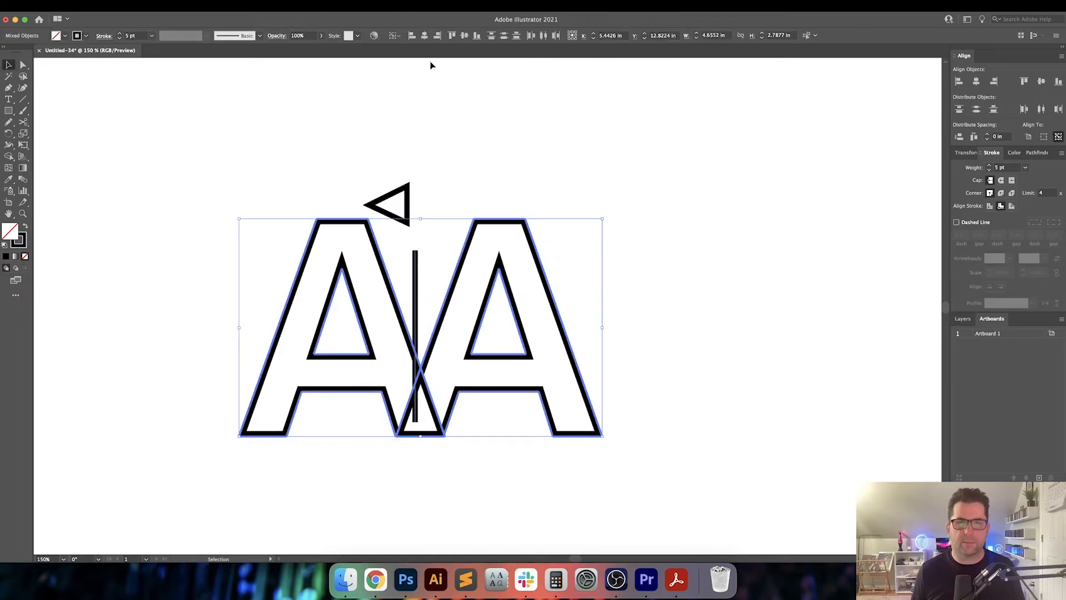
click(425, 37)
click(455, 214)
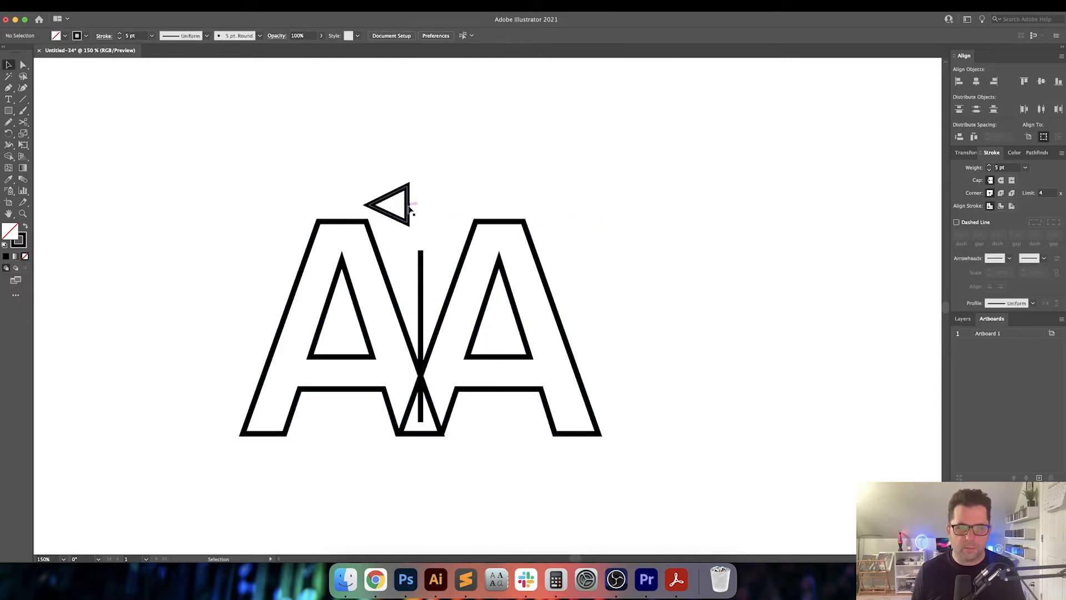
Shift the left-pointing triangle until its flat edge meets the centre guide line, and remove the line
drag(410, 209, 423, 209)
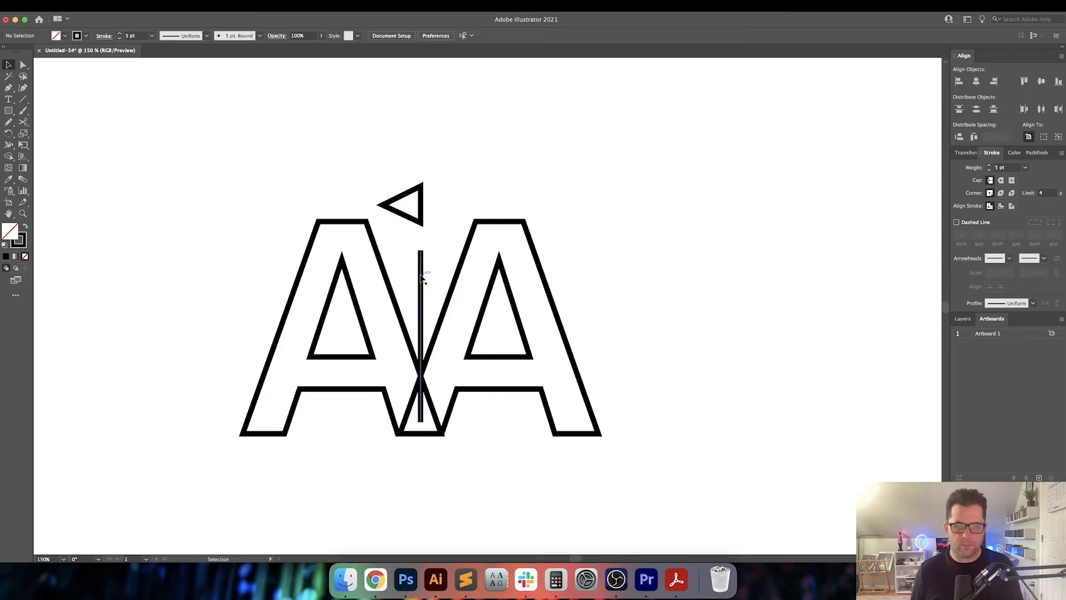
click(420, 277)
key(Delete)
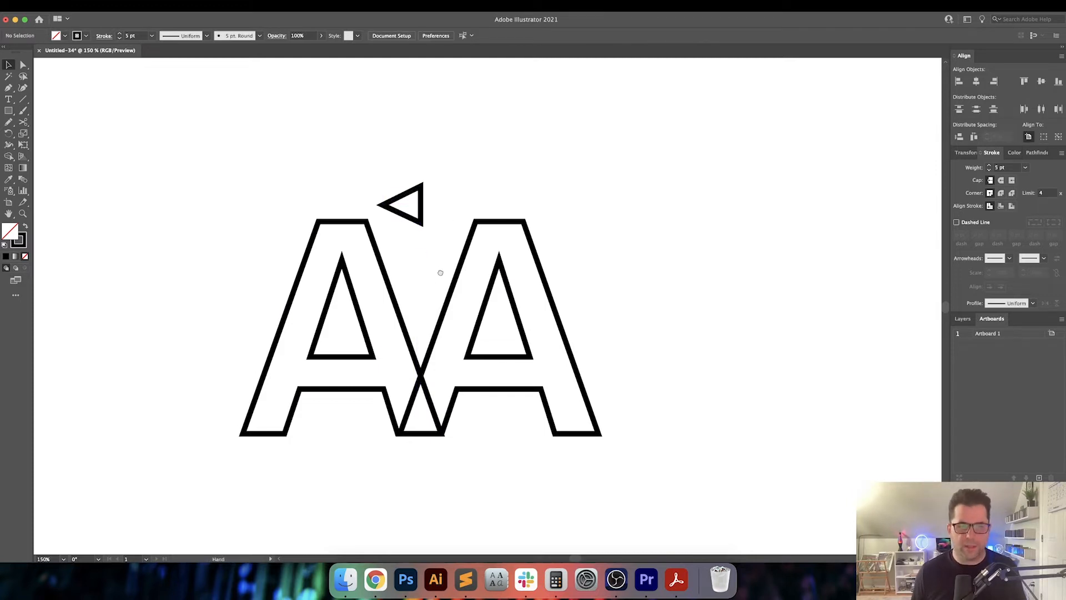
Raise the triangle slightly above the A letters with counters and reflect it so that it points right
drag(440, 272, 441, 297)
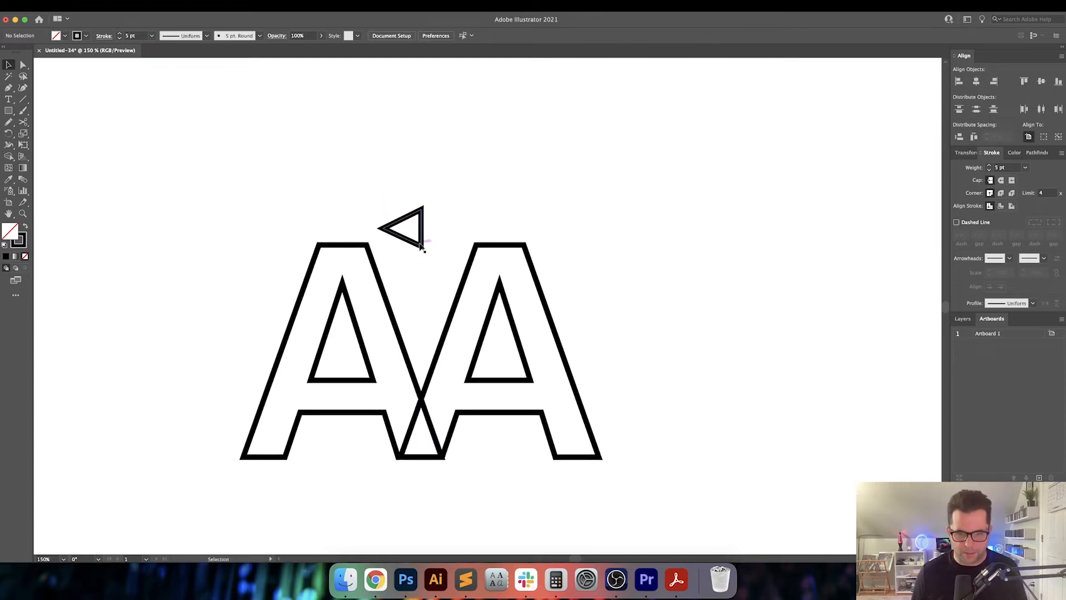
drag(422, 249, 422, 232)
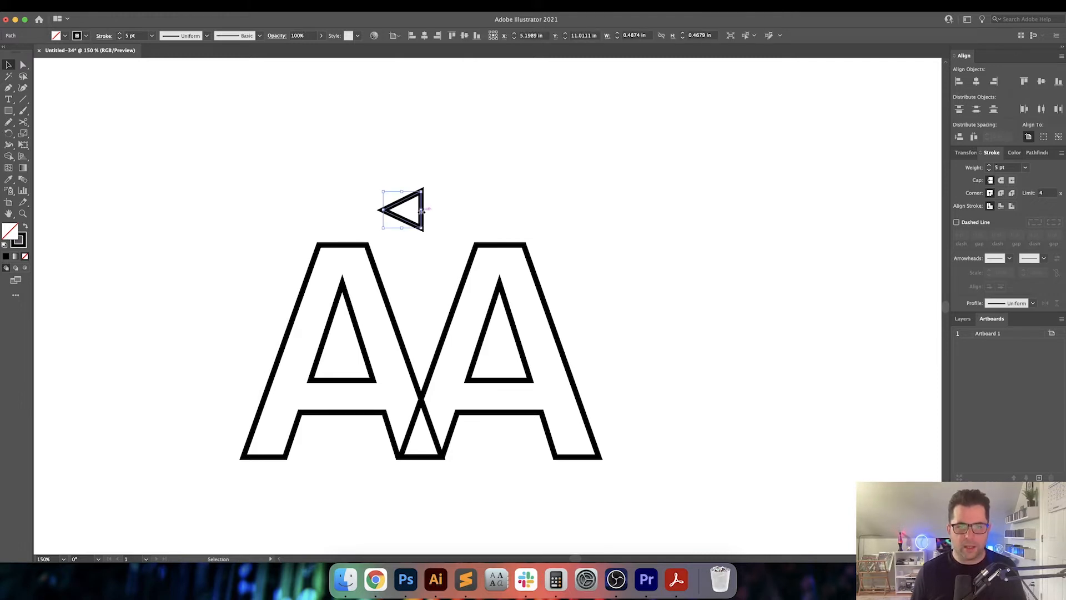
right_click(420, 222)
mouse_move(33, 499)
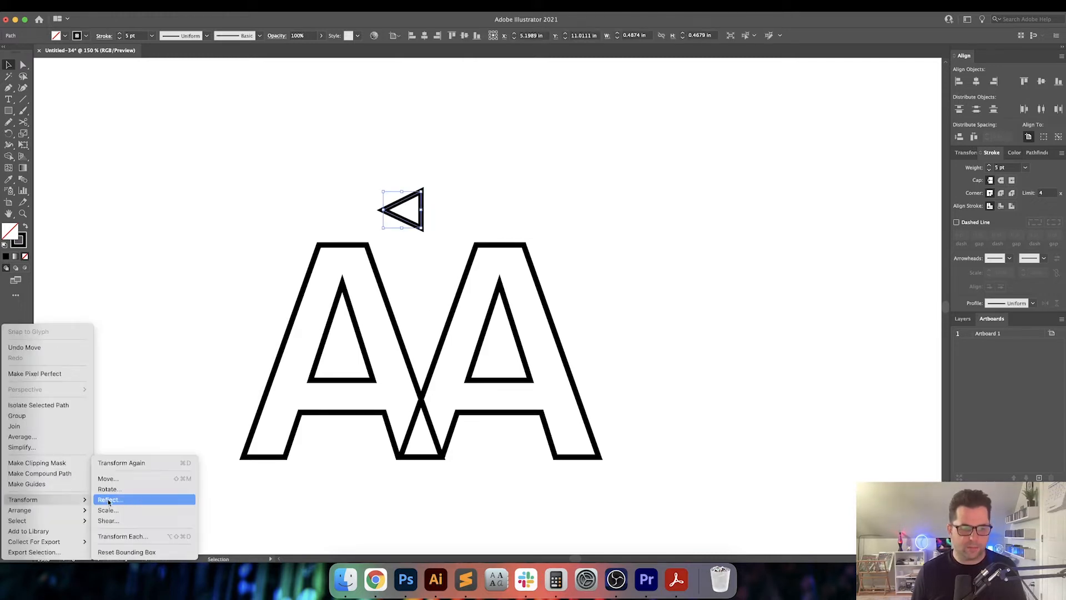
click(108, 502)
key(Return)
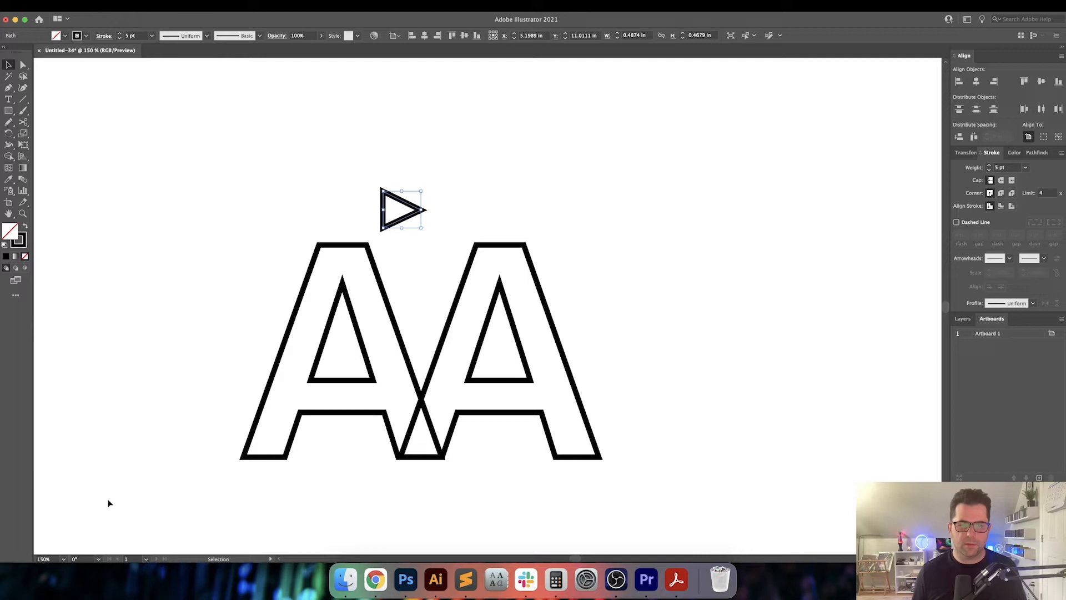
Draw another vertical guide line between the A letters below the reflected triangle and select it with the letter group for horizontal centring
click(426, 337)
key(p)
click(421, 276)
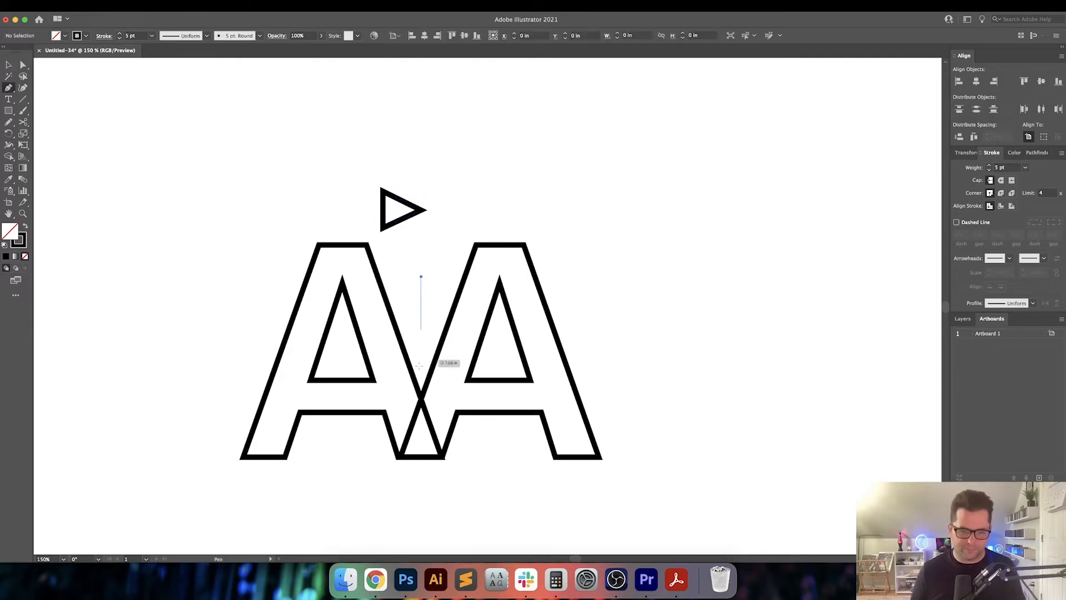
click(421, 447)
key(v)
drag(469, 474, 443, 345)
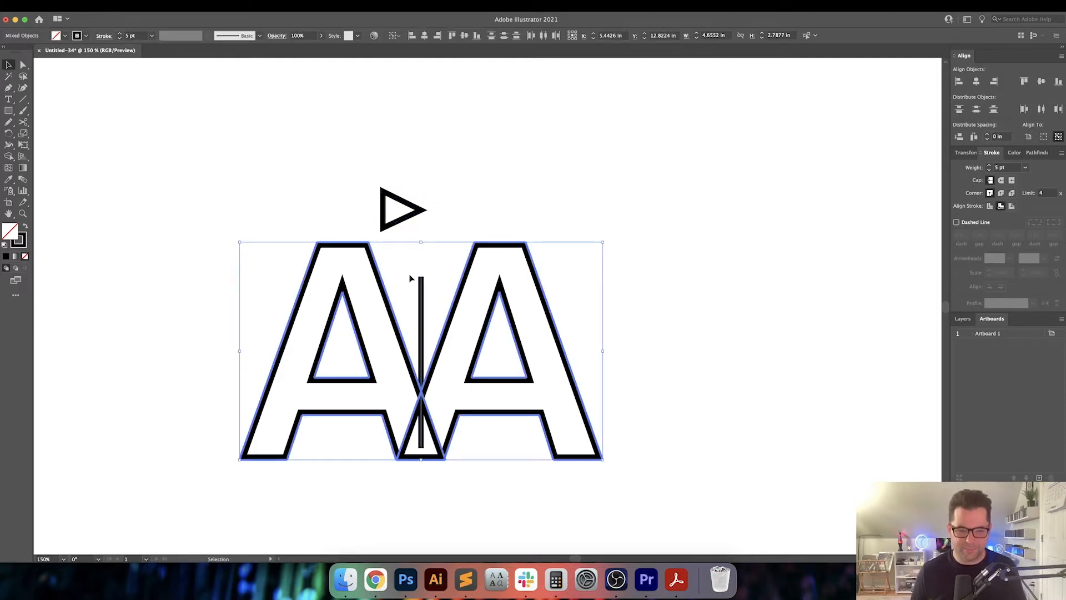
click(503, 136)
Move the right-pointing triangle so its flat edge sits on the centre guide line and delete the line
click(423, 305)
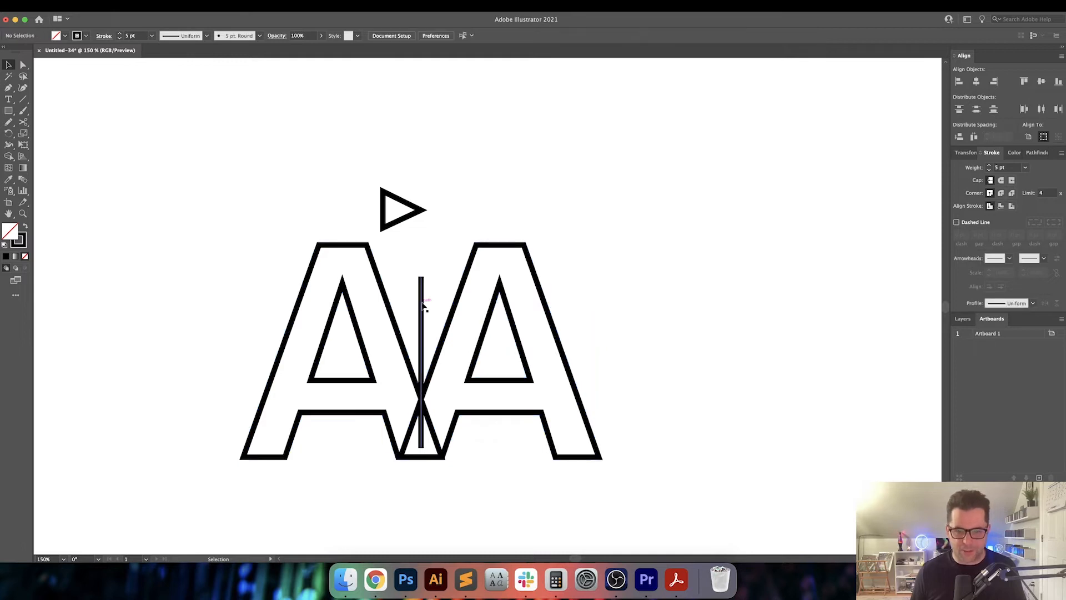
drag(423, 305, 422, 286)
drag(419, 213, 459, 213)
click(408, 287)
drag(406, 284, 406, 288)
key(Delete)
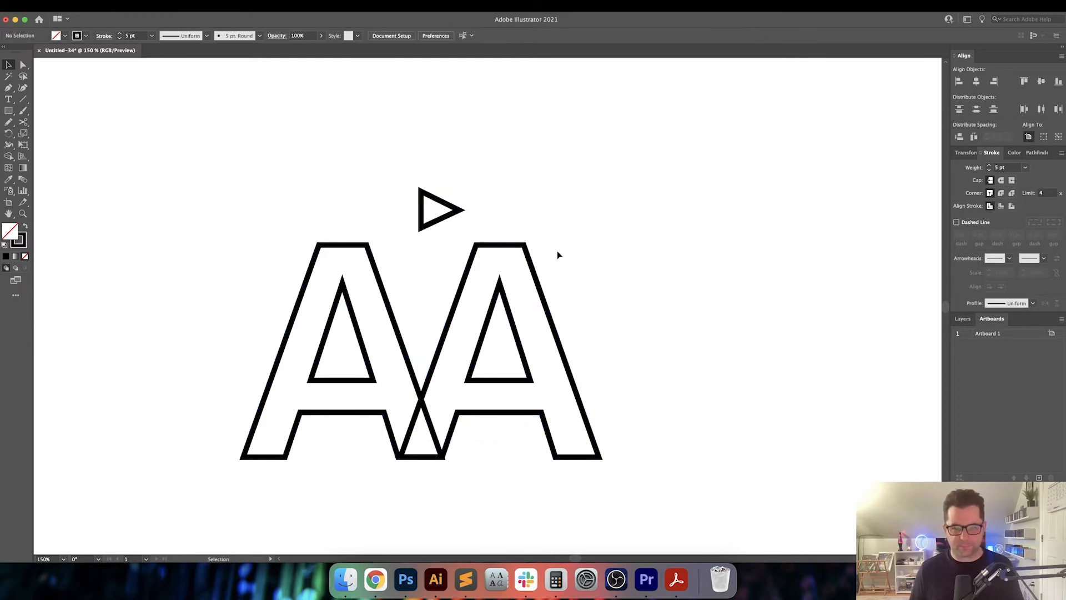
Enlarge the right-pointing triangle above the A letters with counters by scaling it outward
scroll(558, 251, down, 2)
drag(611, 265, 636, 251)
scroll(434, 259, up, 1)
drag(719, 253, 552, 281)
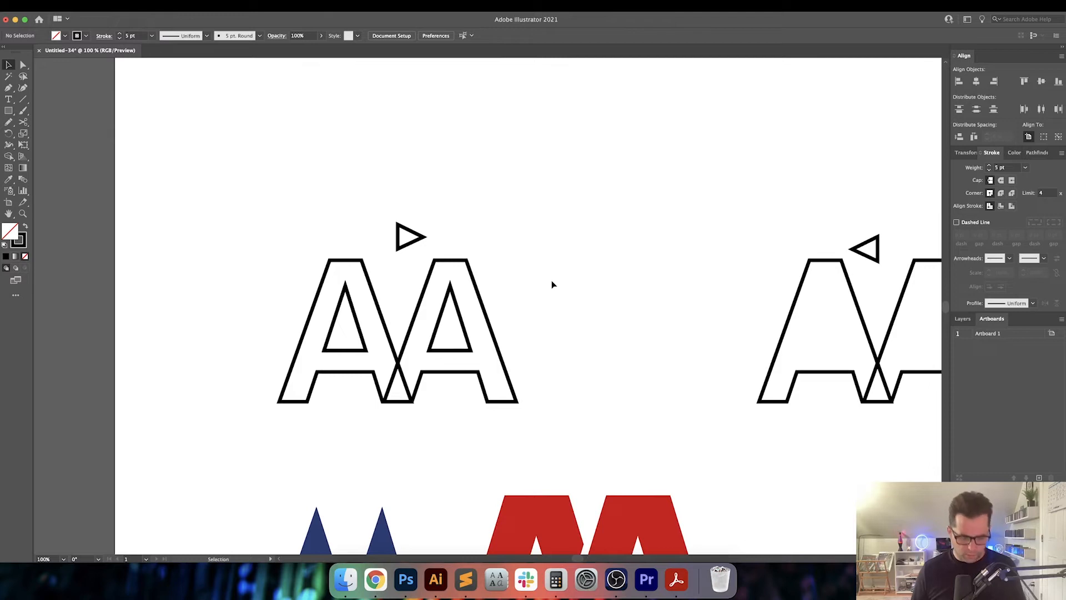
click(411, 254)
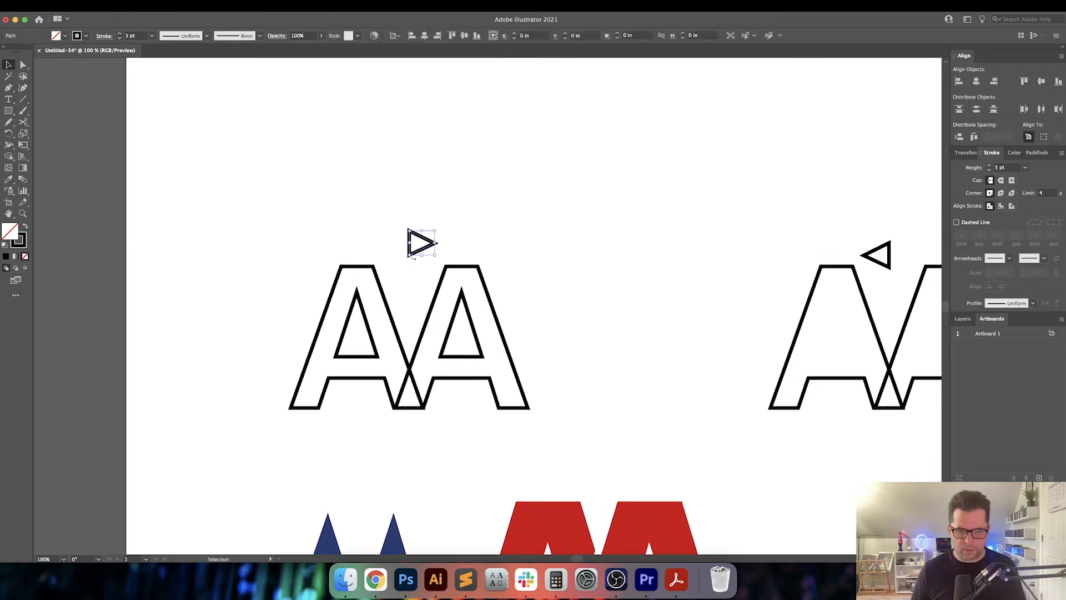
drag(408, 259, 398, 266)
click(482, 226)
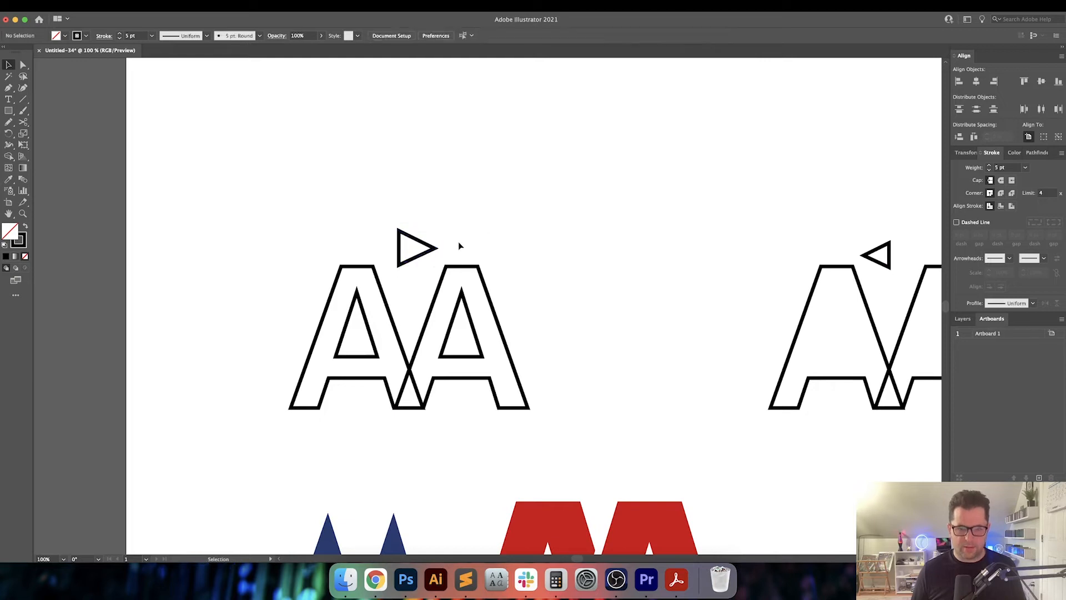
Shift the enlarged right-pointing triangle so its flat edge sits near the centre between the two A letters
drag(478, 239, 532, 328)
mouse_move(477, 251)
mouse_down()
mouse_move(488, 253)
mouse_move(418, 230)
mouse_move(466, 241)
mouse_up()
scroll(444, 243, up, 2)
scroll(442, 245, down, 2)
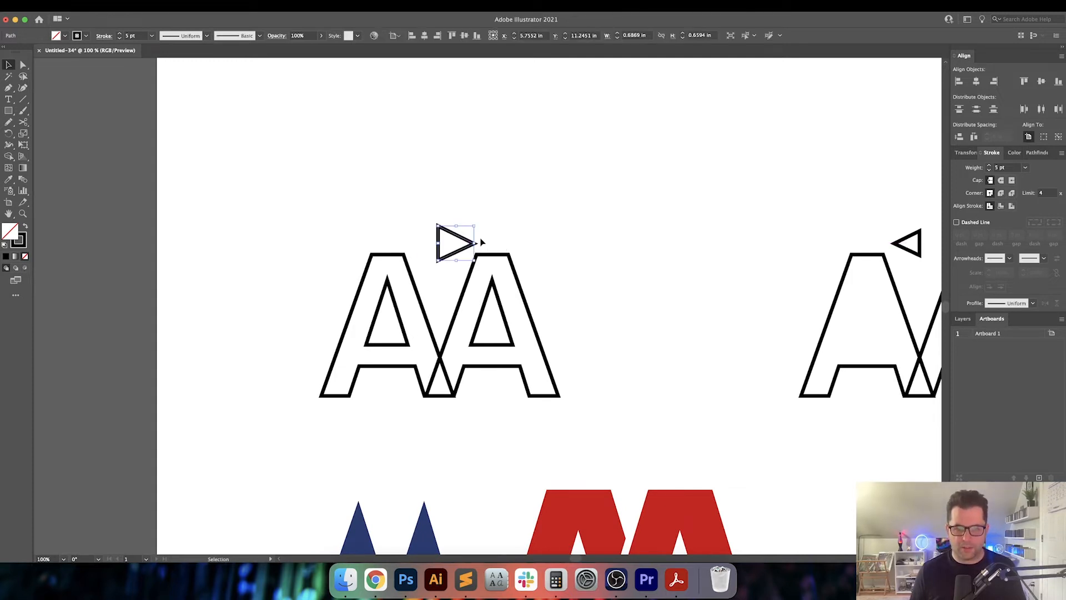
click(502, 237)
scroll(481, 246, up, 2)
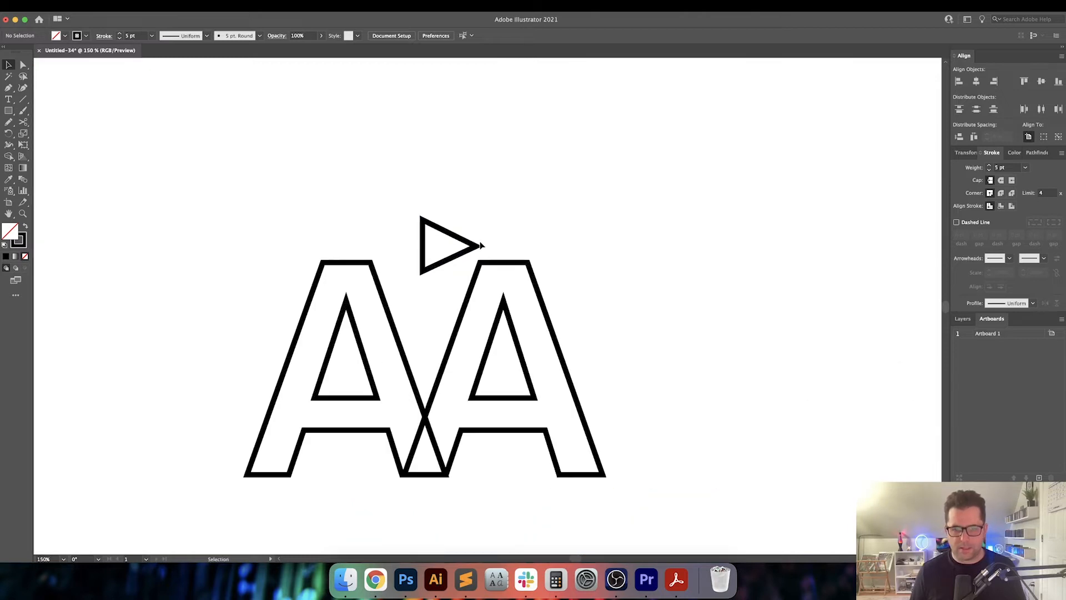
scroll(481, 246, down, 2)
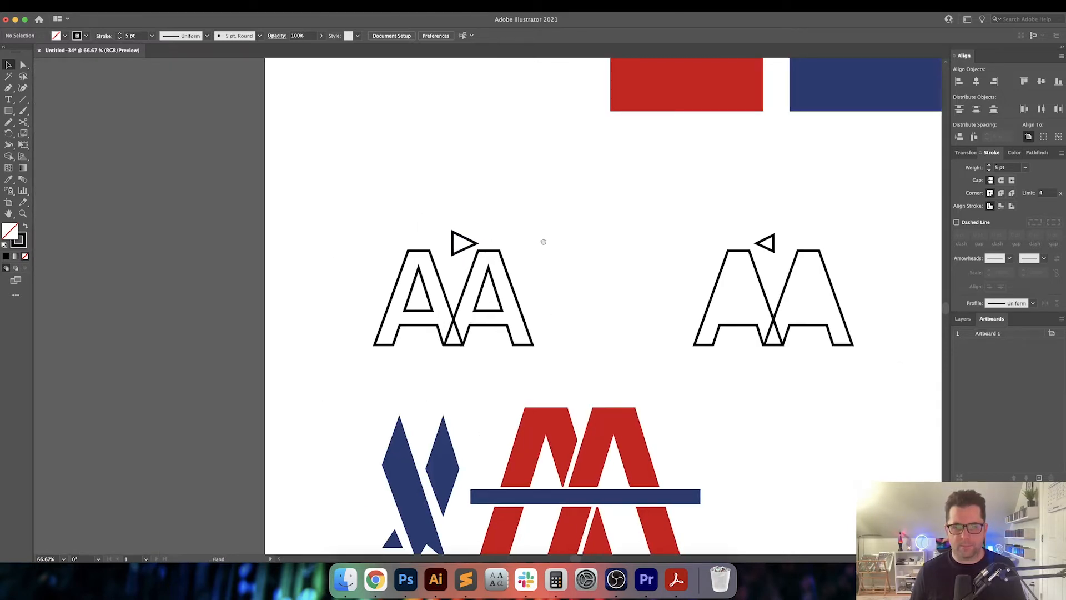
Duplicate the small blue triangle from the eagle and place the copy up beside the outlined A letters with counters
drag(422, 230, 471, 212)
drag(352, 547, 380, 443)
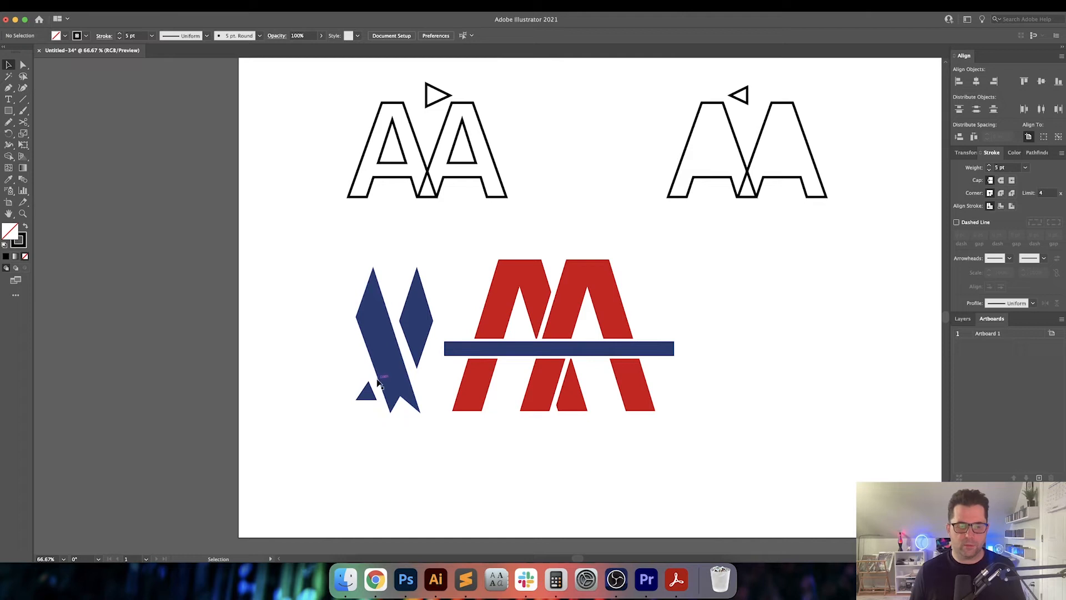
click(366, 401)
click(372, 432)
scroll(371, 432, up, 4)
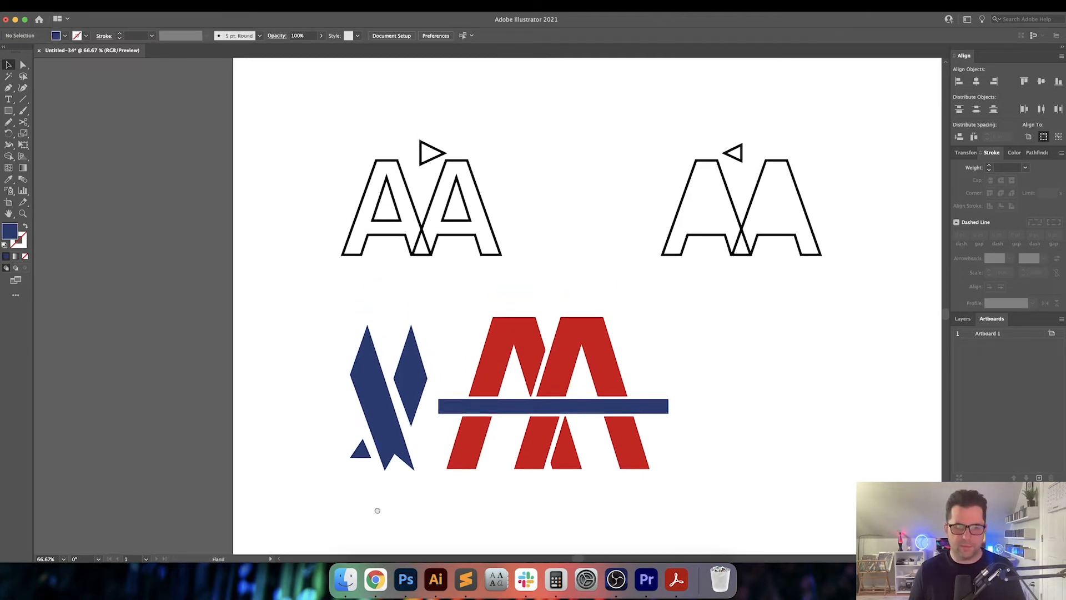
drag(362, 452, 515, 140)
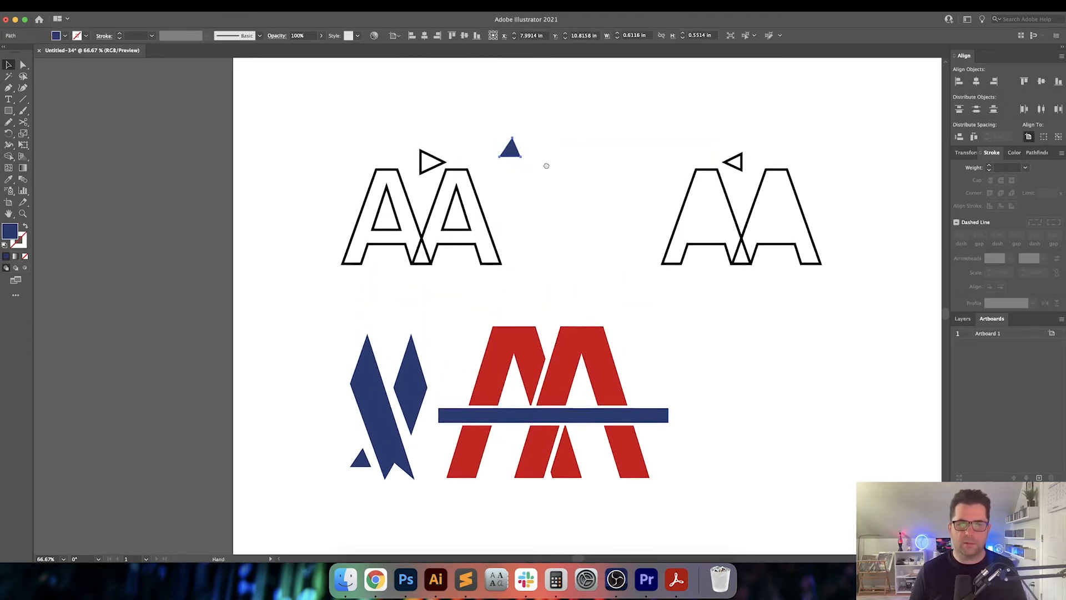
Delete the outlined right-pointing triangle above the A letters with counters
key(super+equal)
key(super+equal)
click(421, 178)
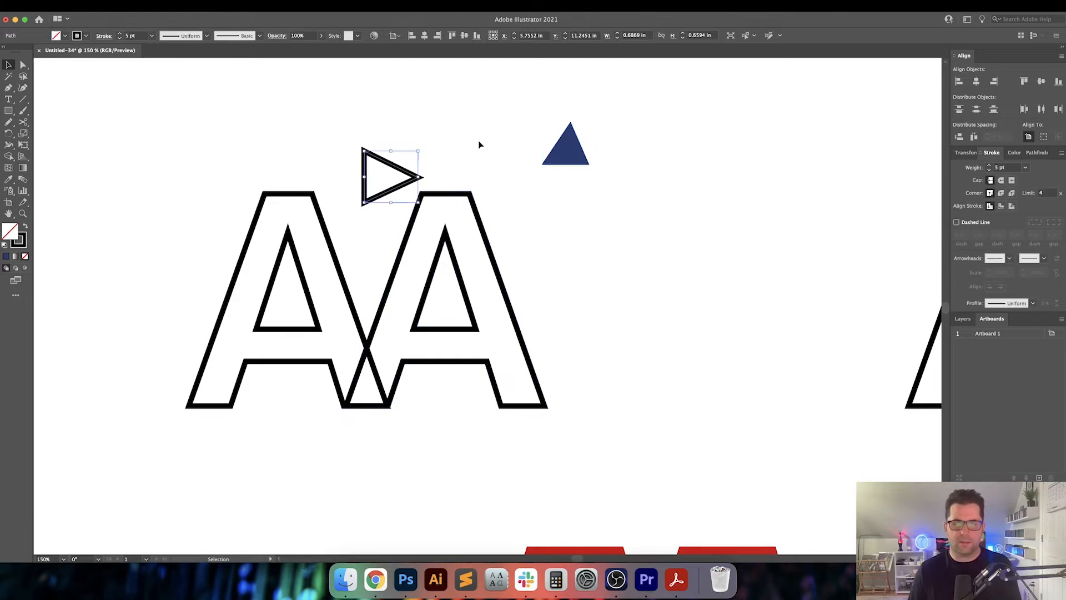
key(Delete)
Reflect the copied blue triangle across the vertical axis and move it above the gap between the A letters
click(571, 152)
right_click(572, 149)
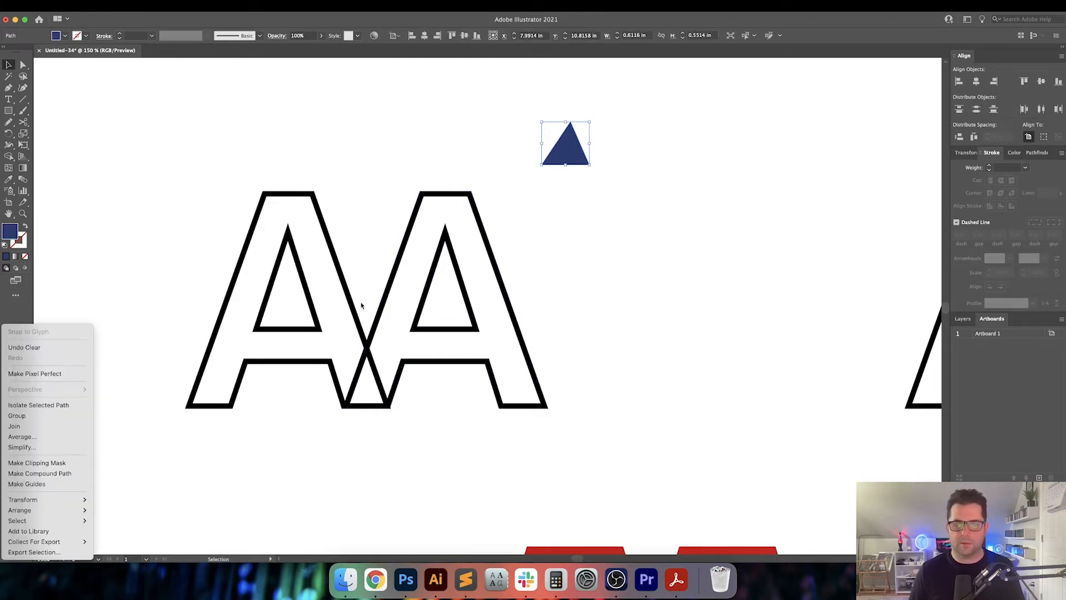
mouse_move(72, 500)
click(131, 500)
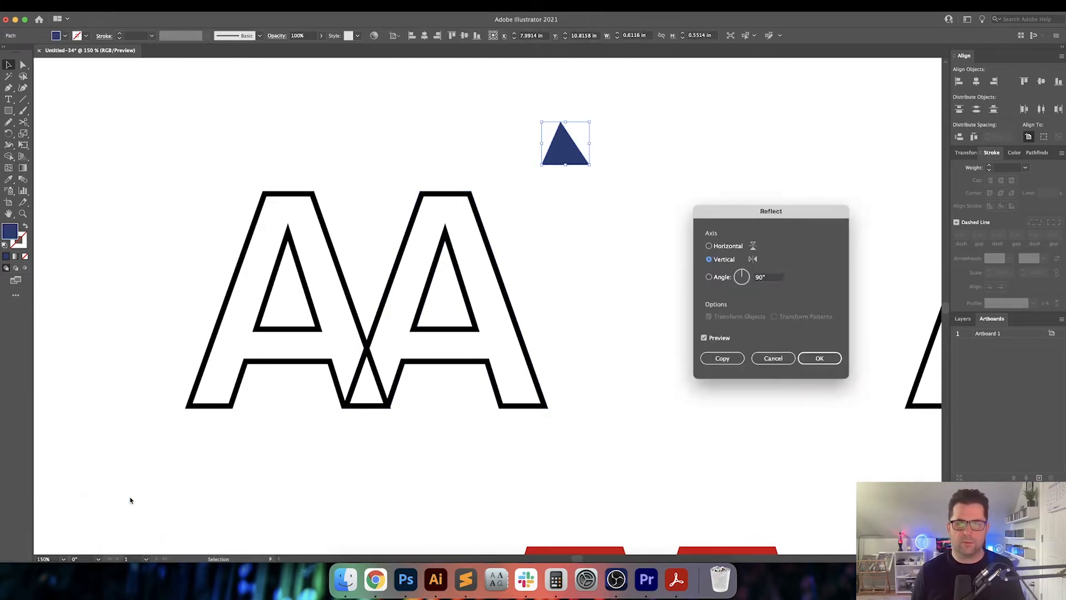
key(Return)
mouse_move(578, 139)
mouse_down()
mouse_move(545, 152)
mouse_move(378, 160)
mouse_up()
click(444, 155)
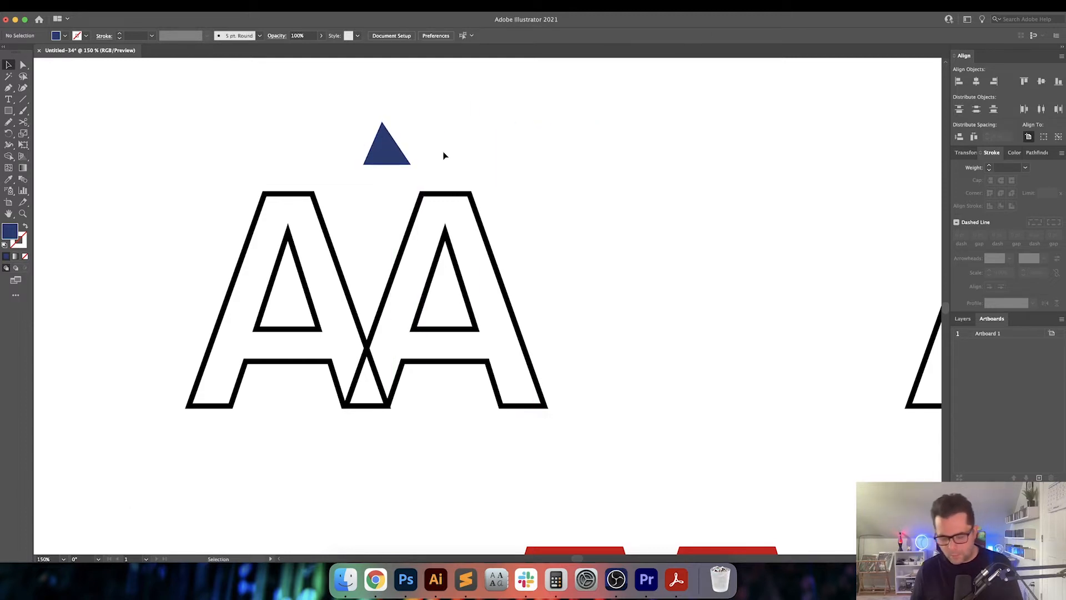
Draw a vertical guide line with the Pen tool between the A letters and centre it horizontally with the letter group
key(p)
key(shift+x)
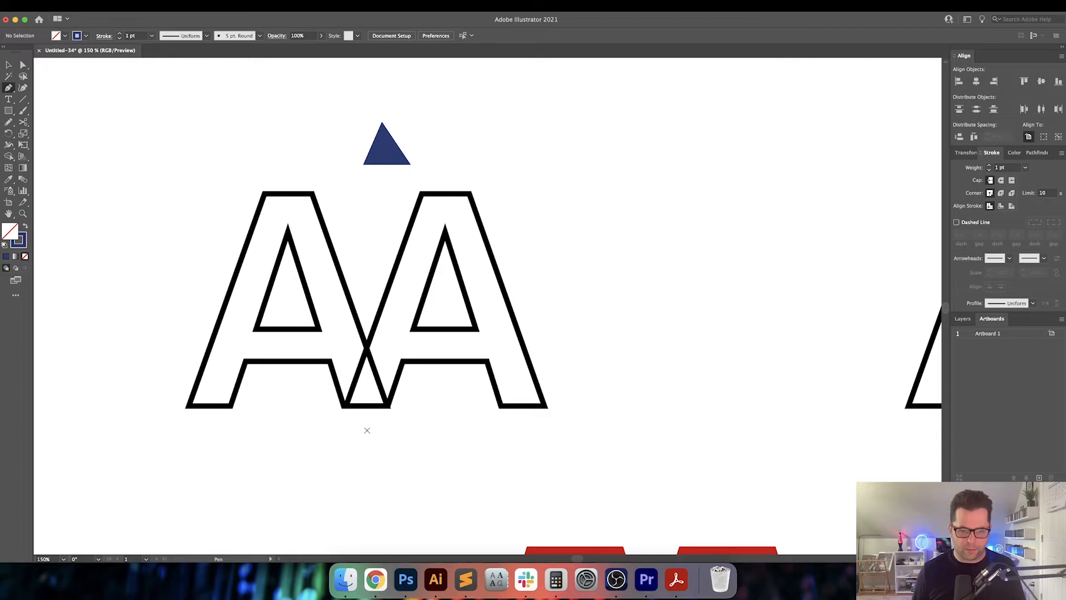
click(367, 431)
click(367, 242)
key(v)
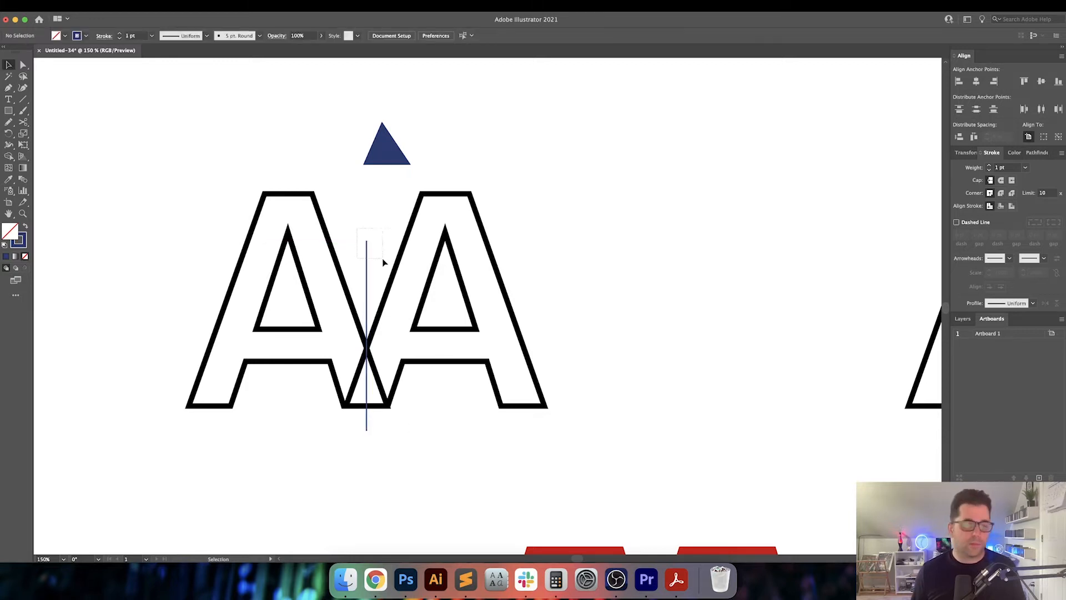
shift+click(383, 262)
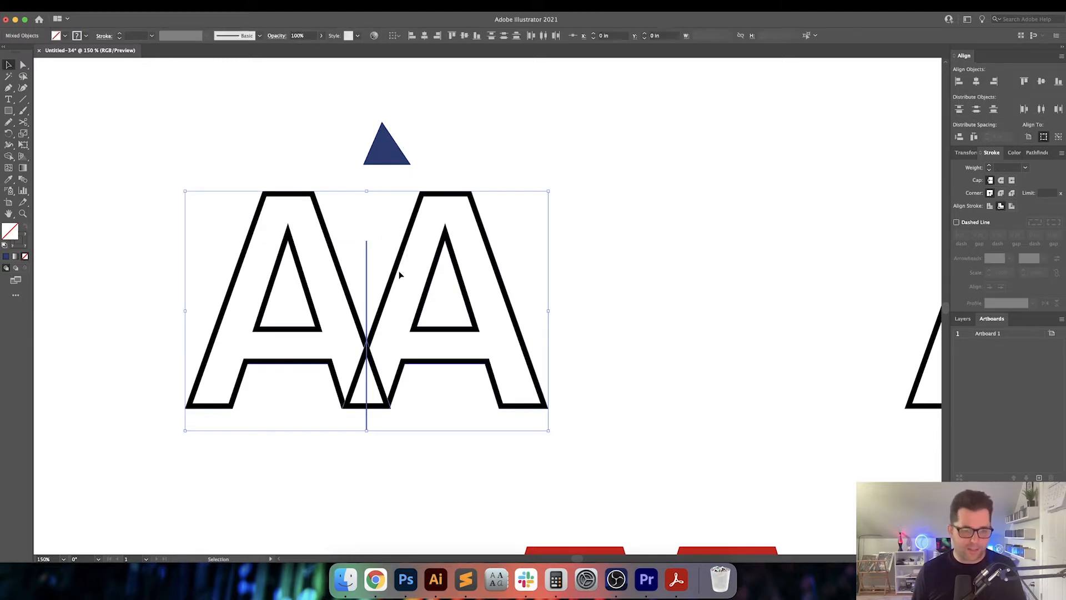
click(426, 36)
click(400, 238)
Turn the blue triangle into an unfilled outline and match its stroke to the letters' 5 pt black stroke
click(390, 159)
key(shift+x)
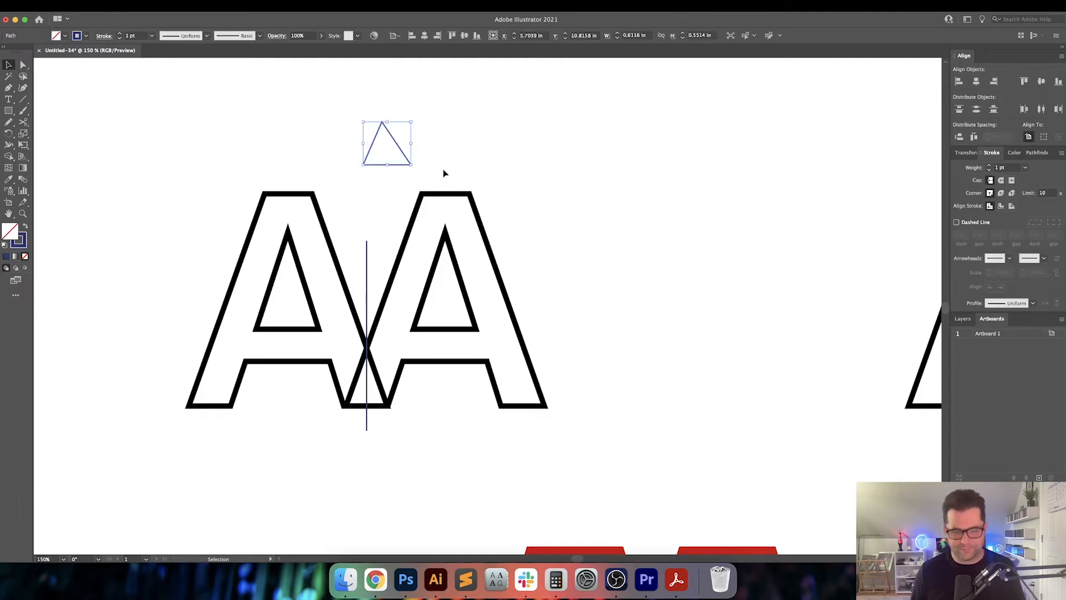
key(i)
click(415, 212)
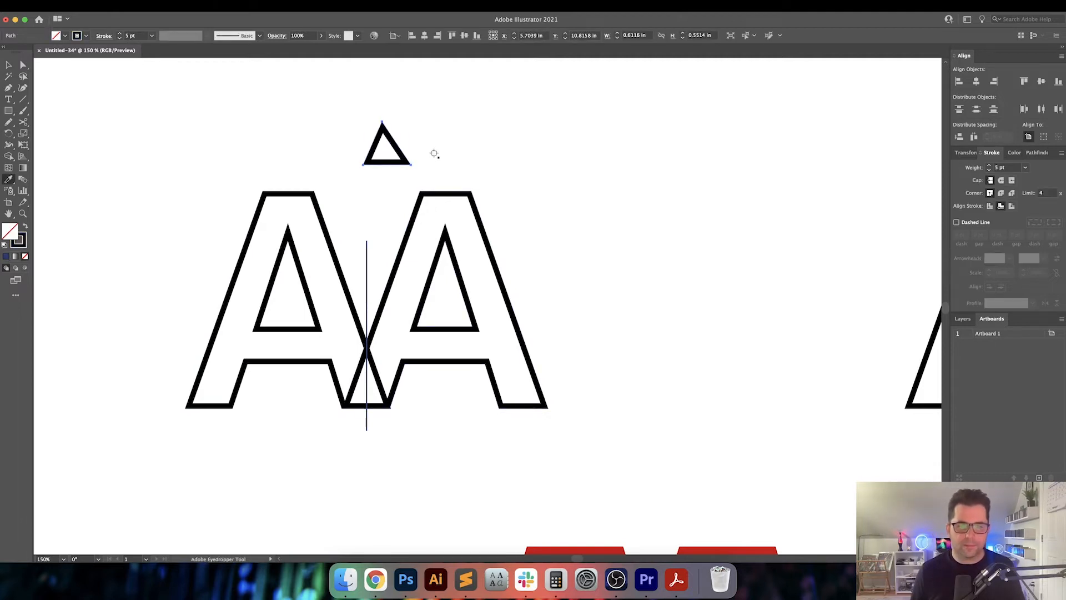
key(v)
click(435, 156)
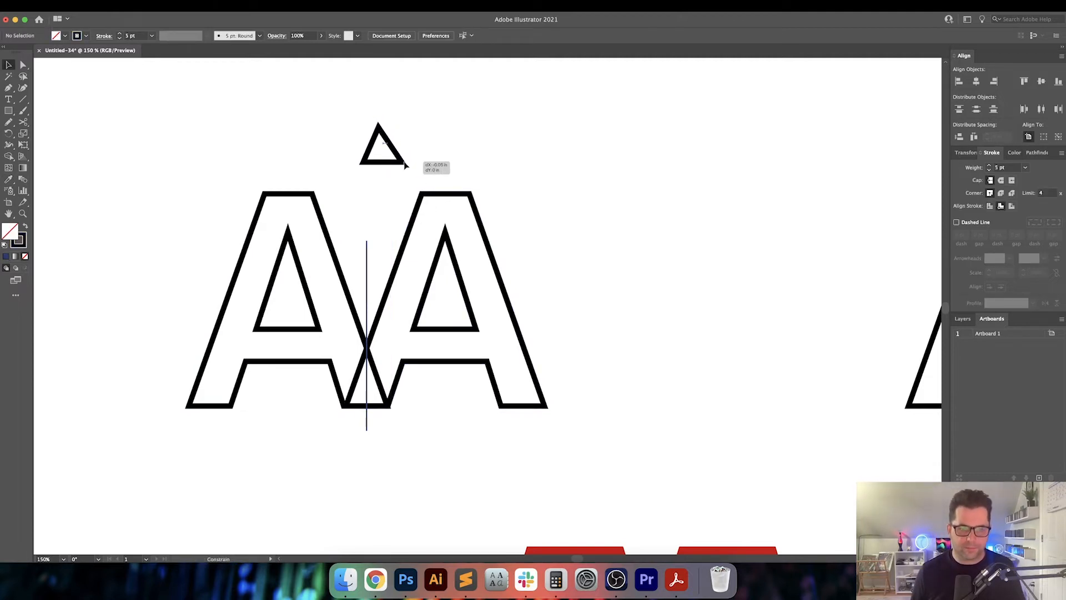
Left-align the outlined triangle with the centre guide line and delete the line
click(407, 161)
shift+click(369, 250)
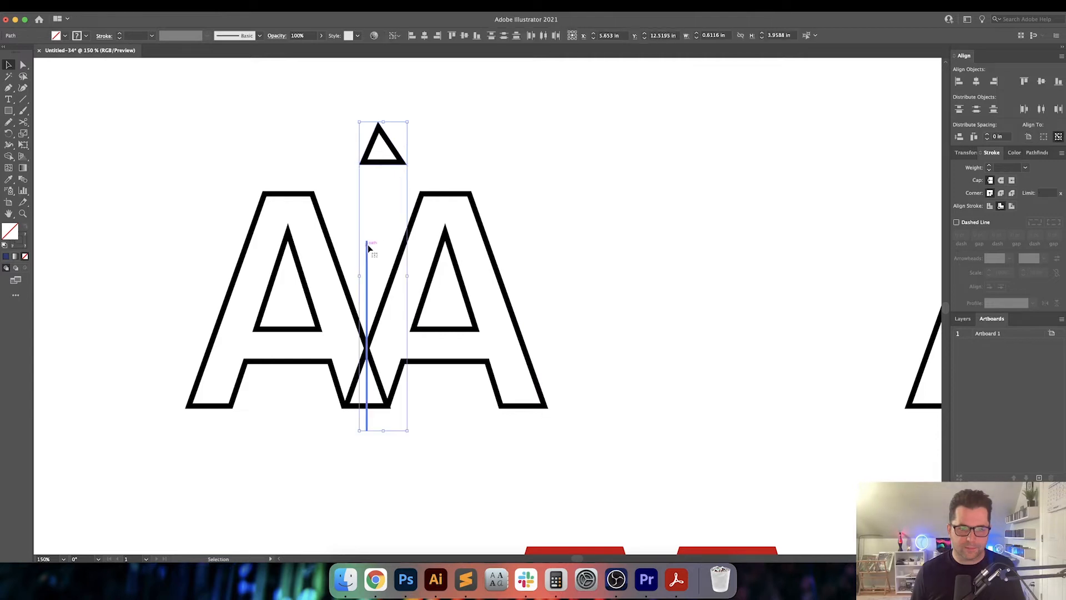
click(411, 35)
click(351, 268)
drag(356, 221, 376, 248)
key(Delete)
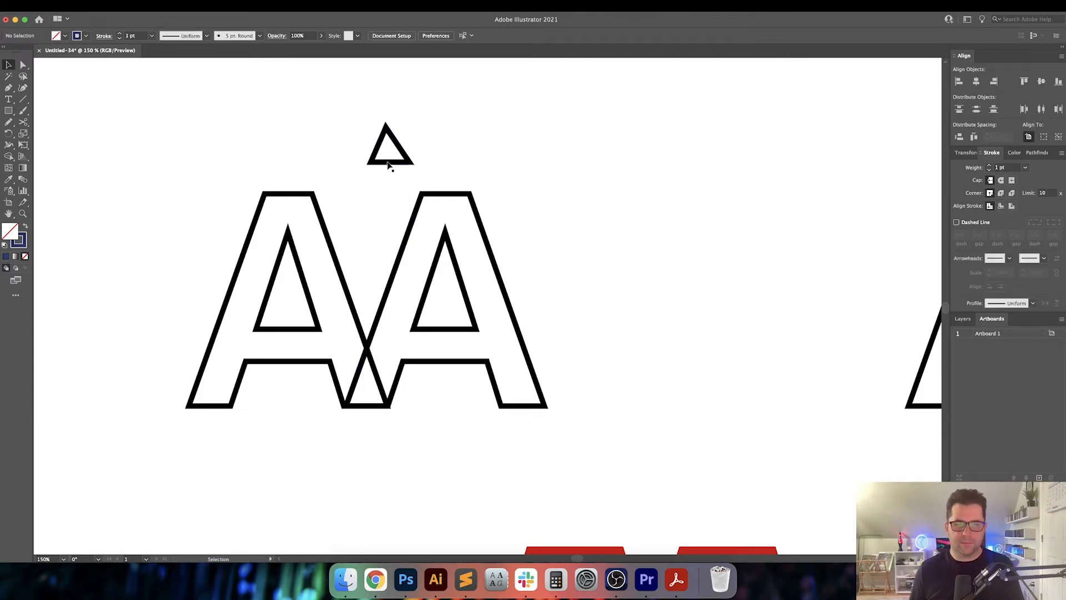
Lower the upright triangle until its base is nearly level with the tops of the A letters
drag(387, 162, 384, 195)
click(500, 178)
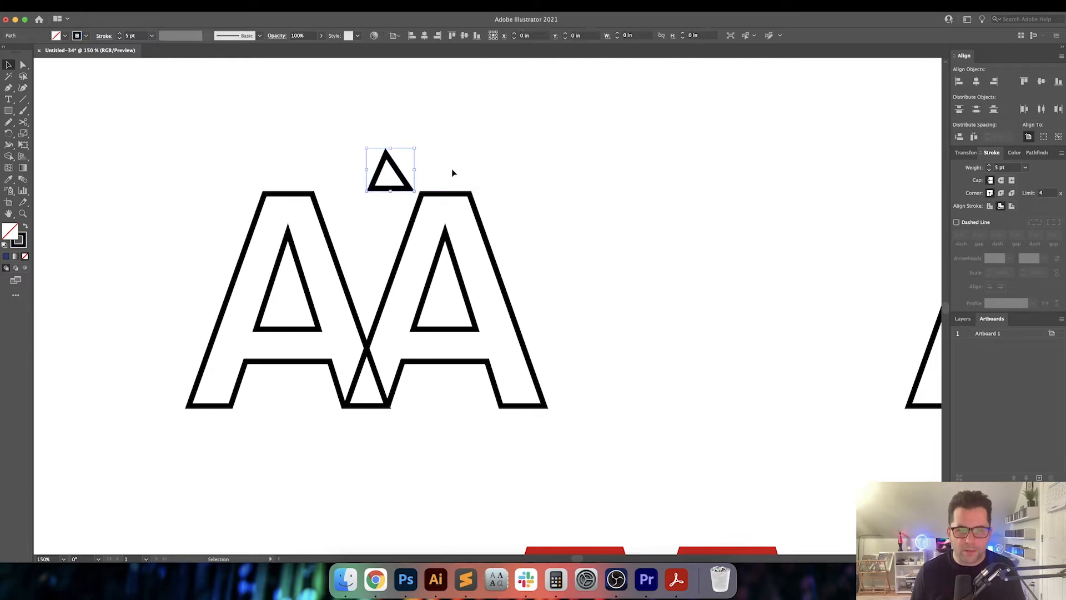
click(479, 186)
key(super+0)
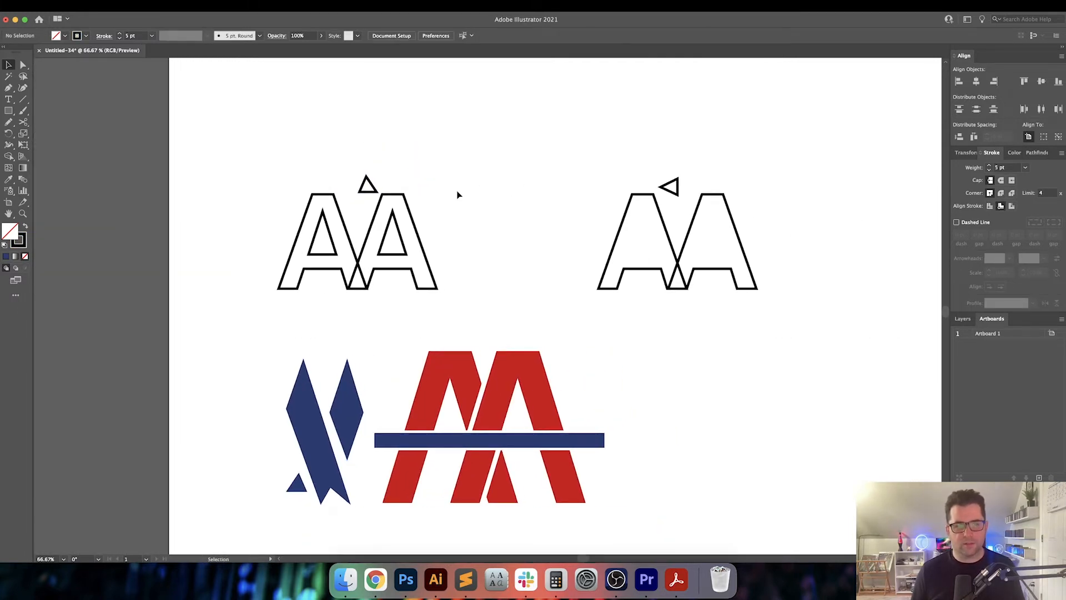
drag(458, 192, 450, 248)
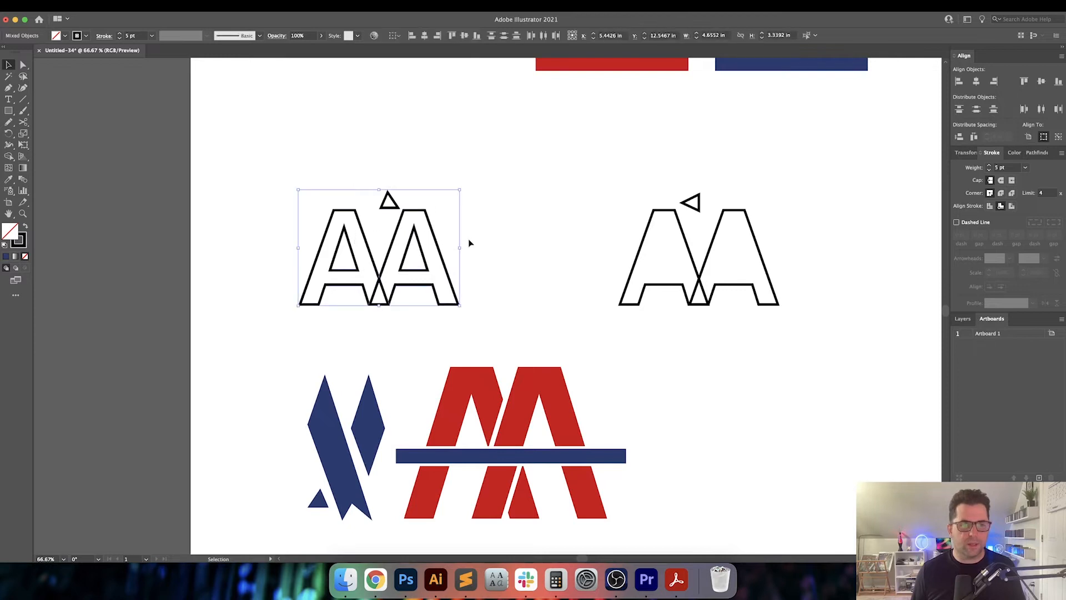
click(468, 239)
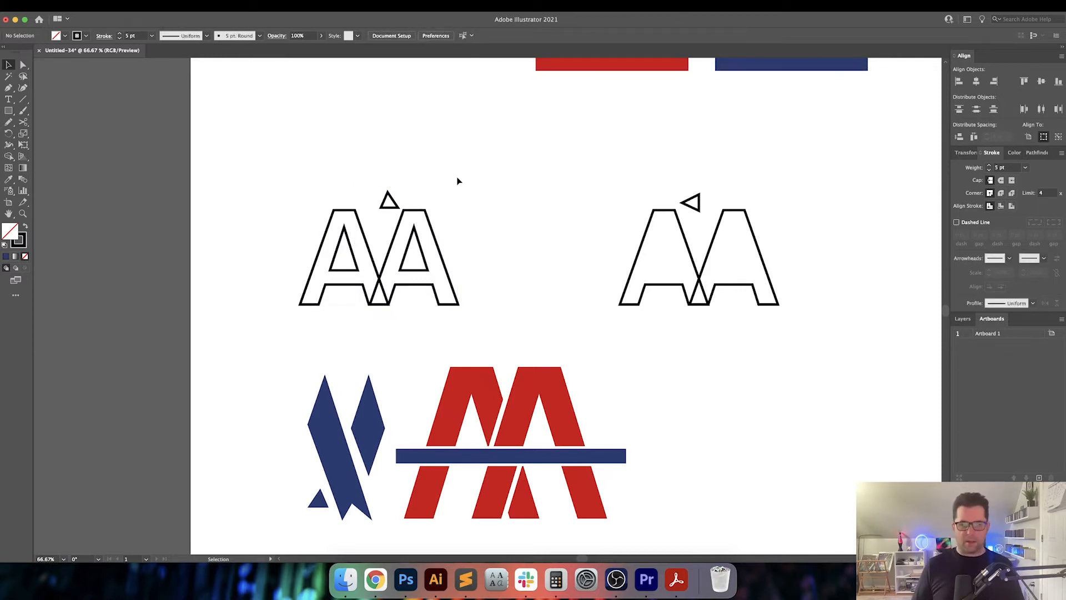
Raise the upright triangle to leave a clear gap above the A letters with counters
drag(458, 177, 461, 182)
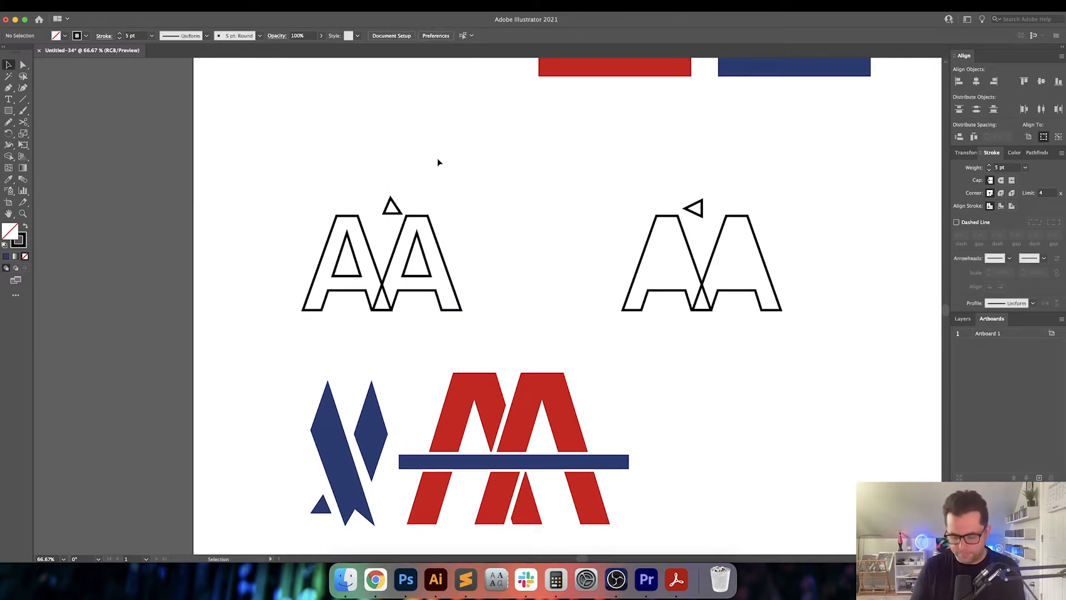
key(super+1)
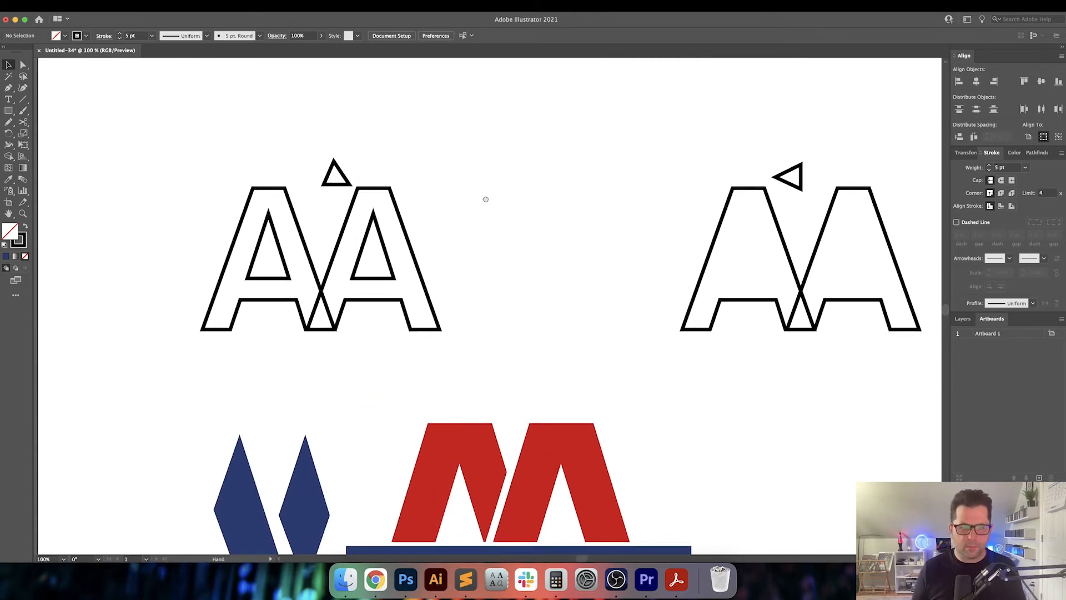
drag(494, 182, 560, 235)
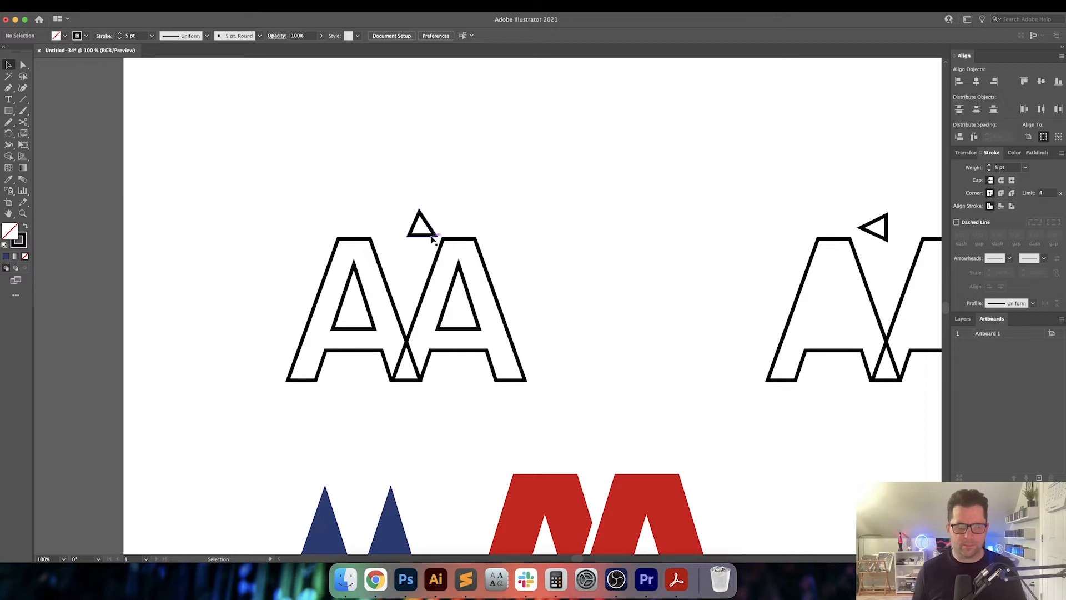
drag(431, 236, 431, 212)
click(530, 194)
scroll(548, 221, down, 3)
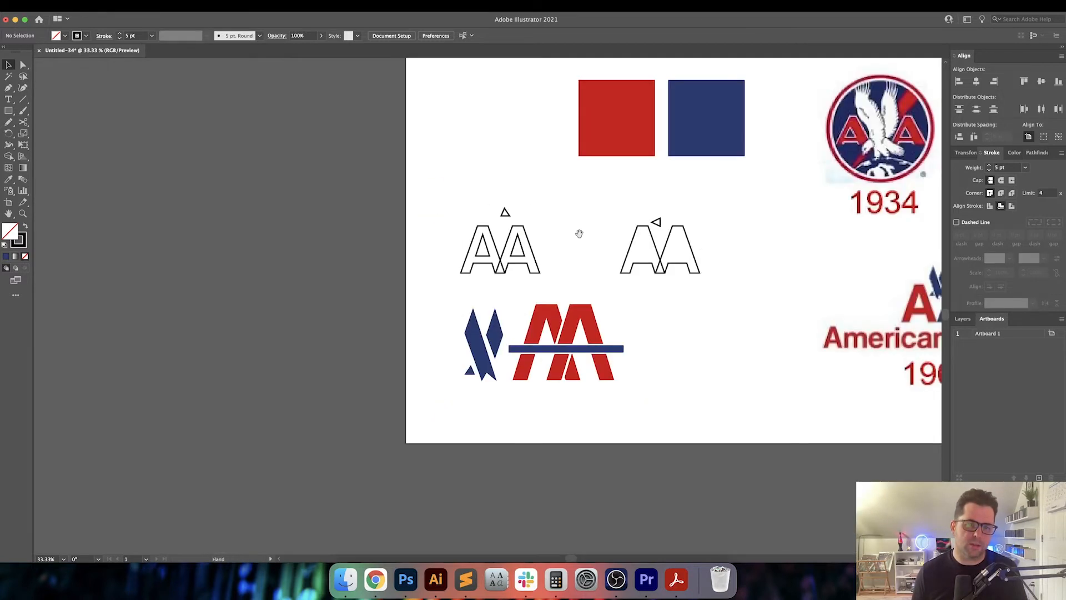
Add the text "AA" in Helvetica Bold in the empty area between the red monogram and the 1967 logo
drag(579, 233, 495, 228)
scroll(464, 238, up, 2)
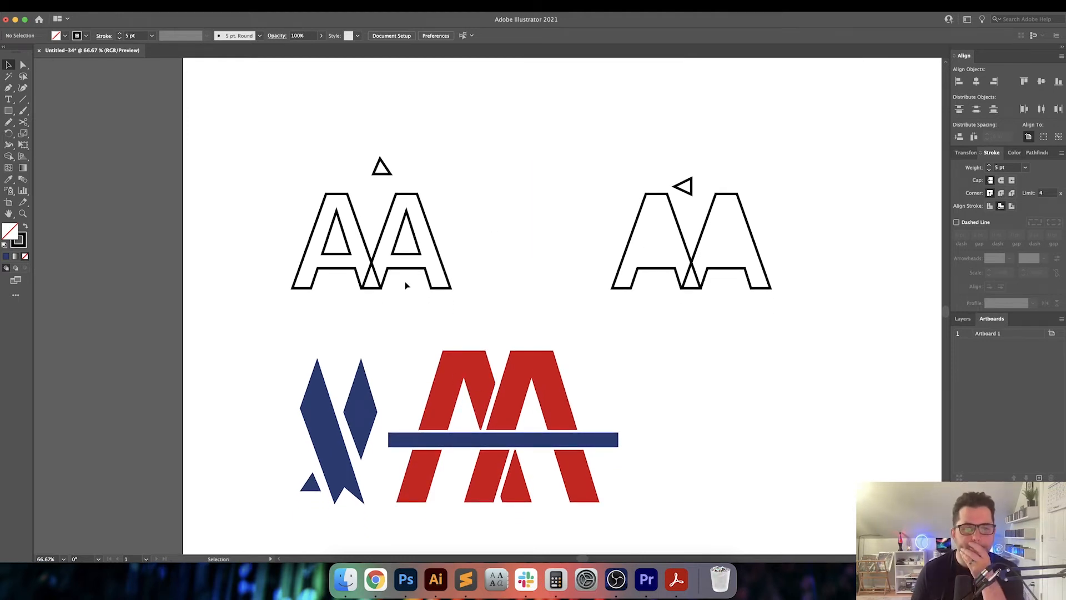
scroll(405, 281, right, 5)
drag(526, 376, 315, 202)
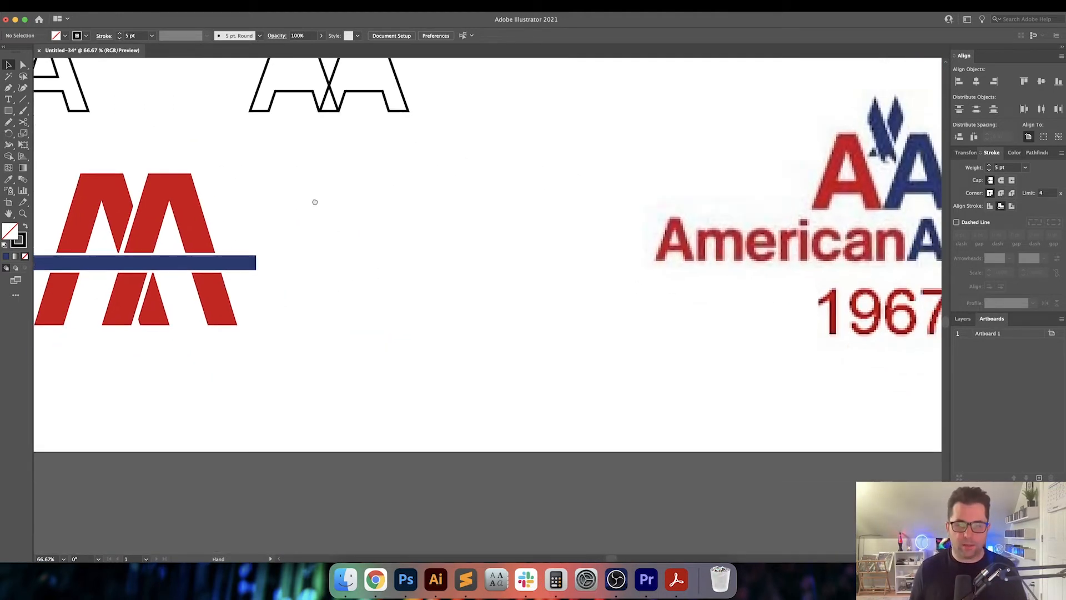
key(t)
click(388, 322)
text(AA)
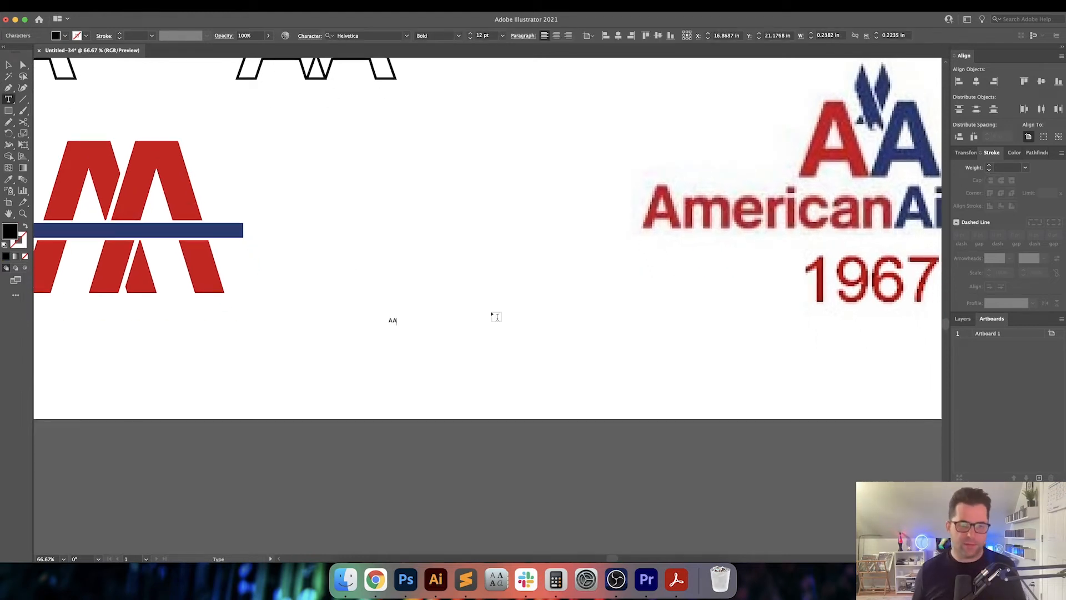
key(Escape)
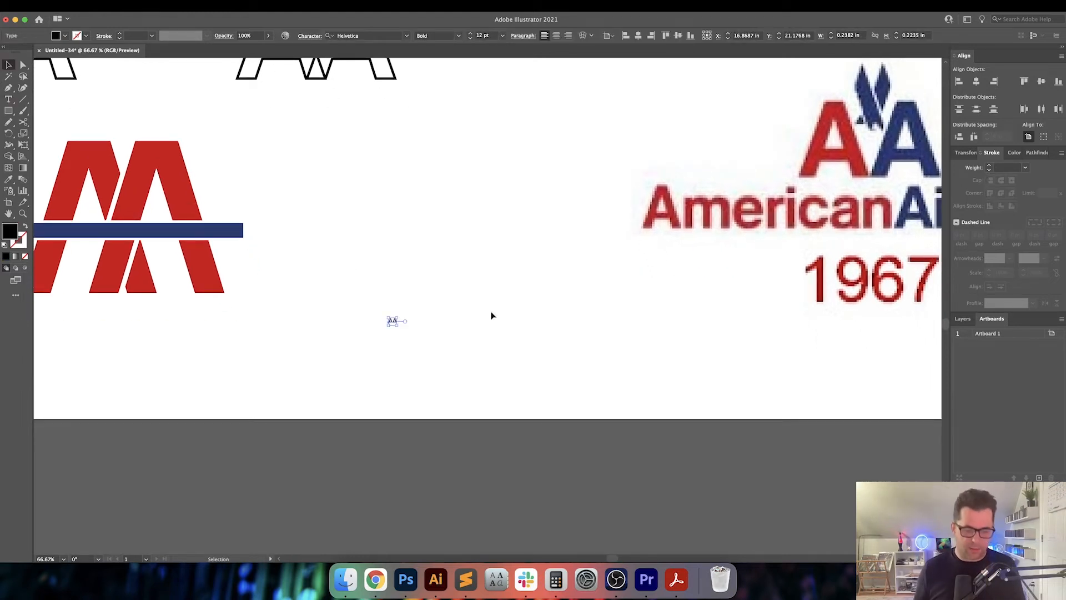
Replace the new text with lowercase "aa" and scale it up to roughly half the red monogram's height
key(t)
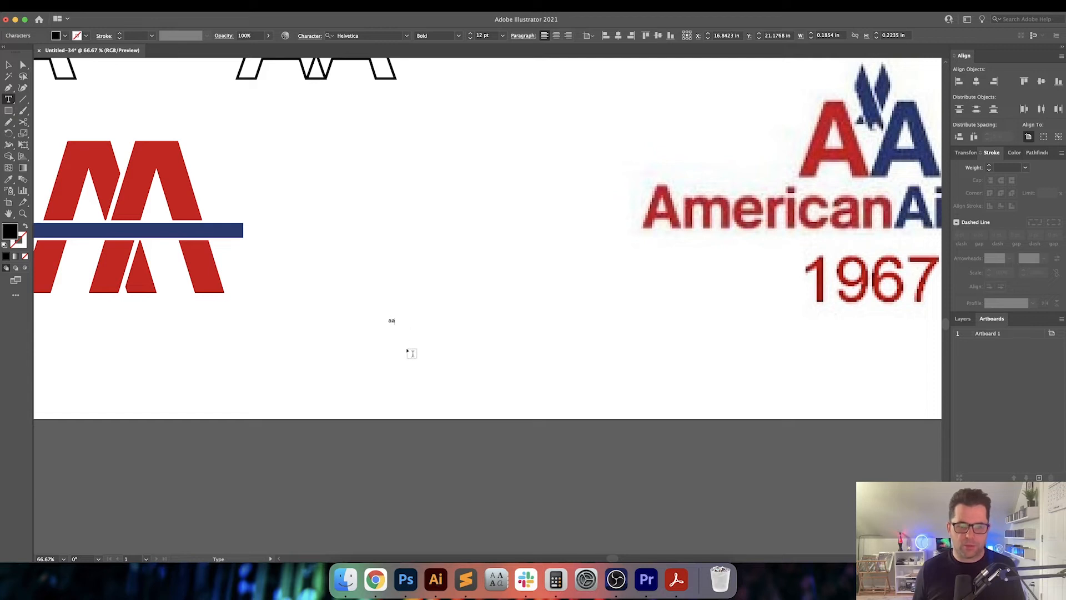
key(Escape)
drag(396, 324, 507, 396)
click(527, 352)
drag(567, 361, 586, 379)
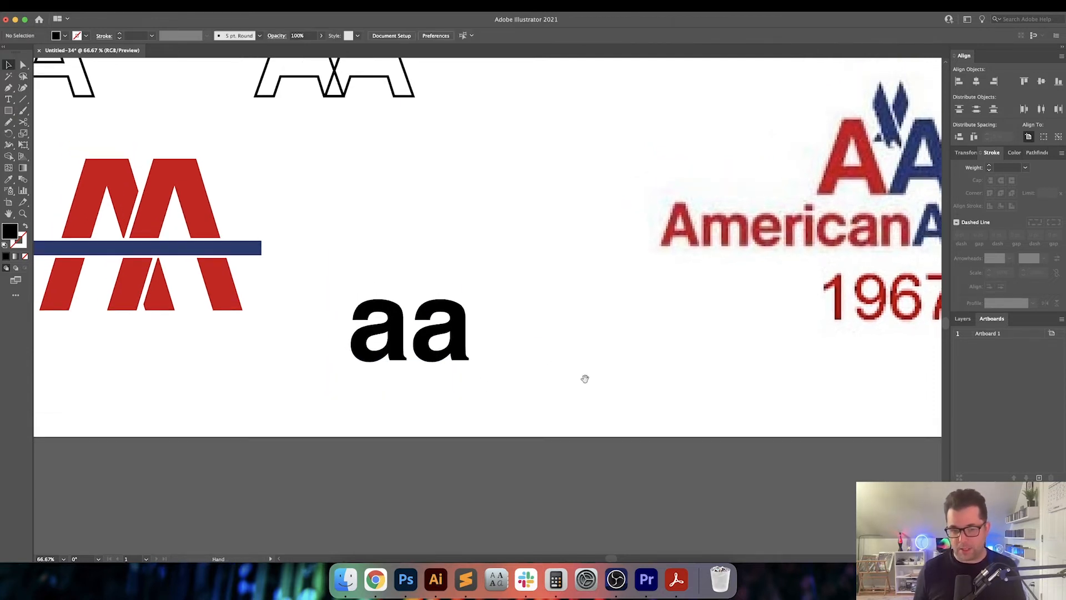
Shift the "aa" text slightly up and away from the red monogram, and set its font to Acumin Variable Concept Wide
drag(457, 335, 495, 324)
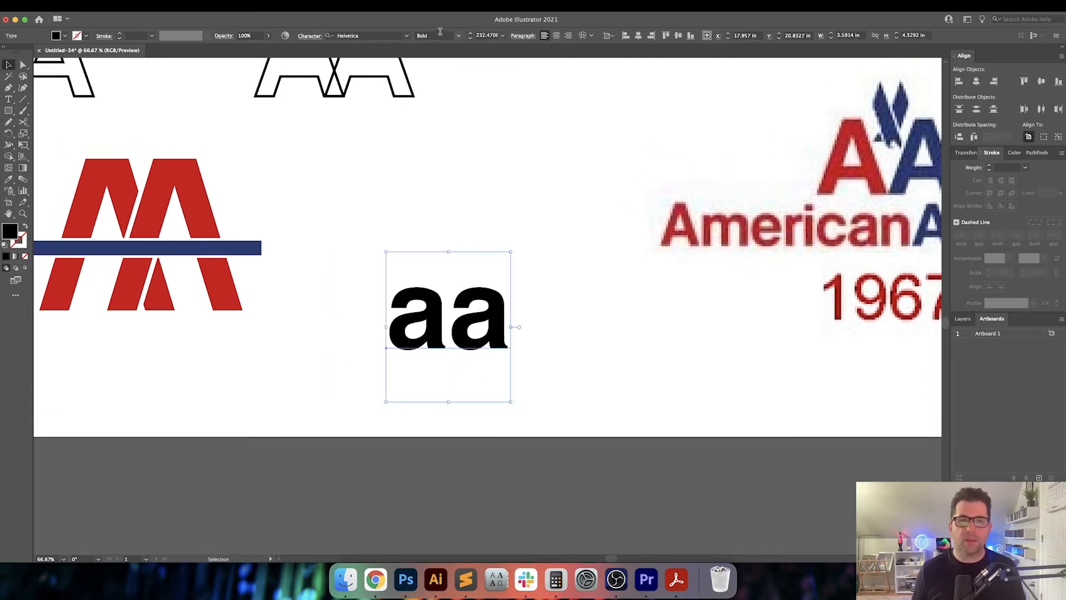
click(406, 35)
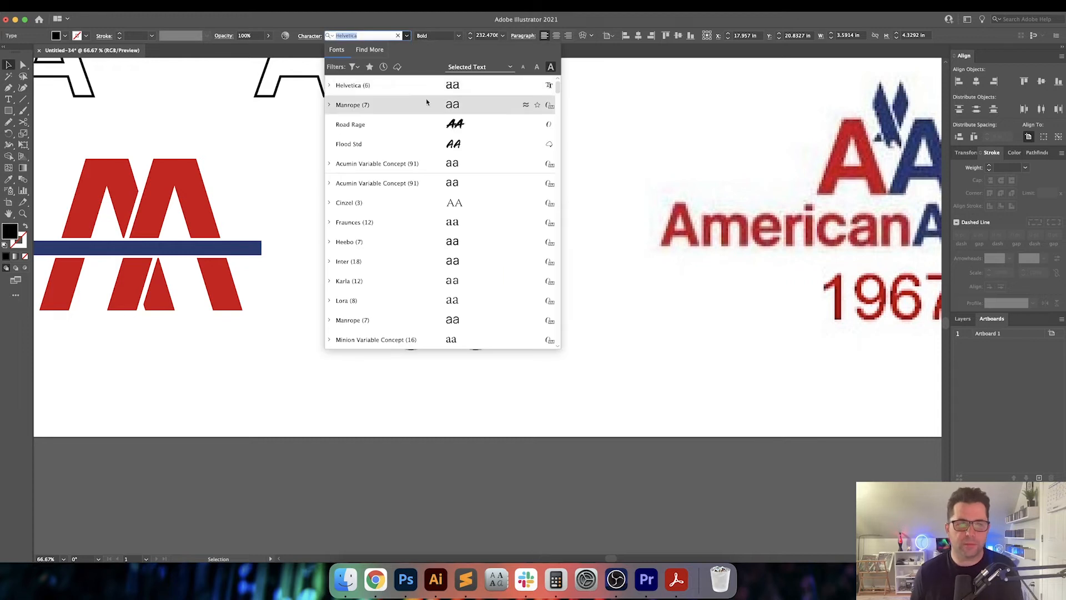
click(425, 167)
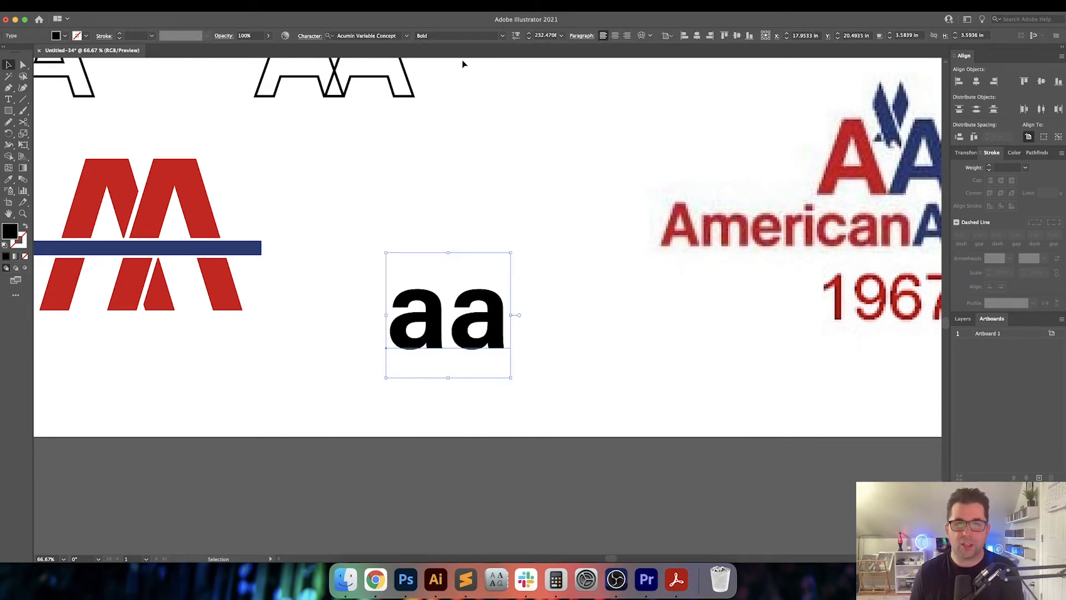
click(502, 36)
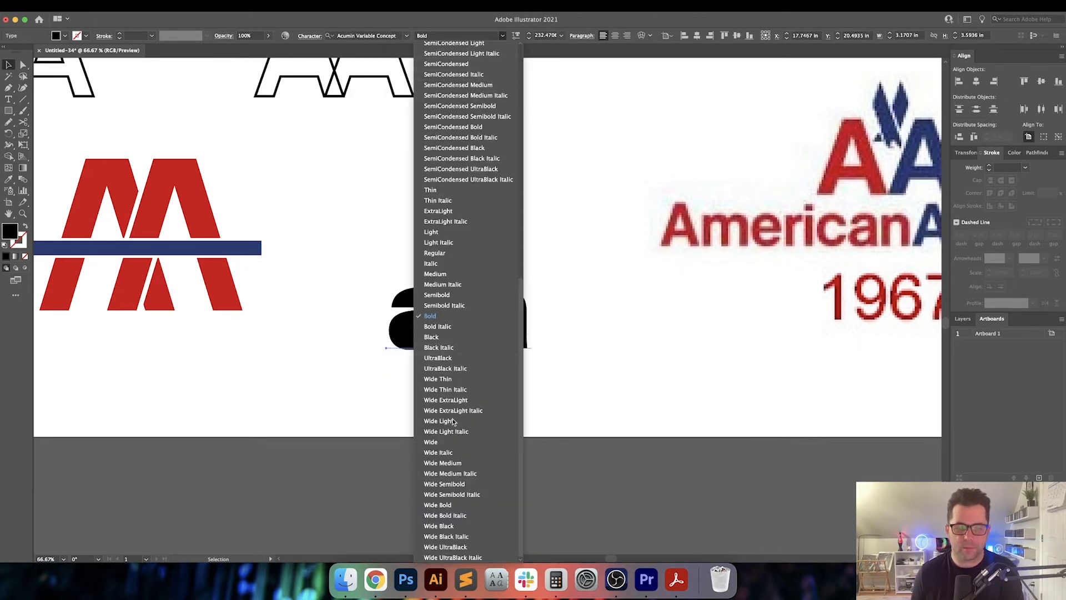
click(445, 441)
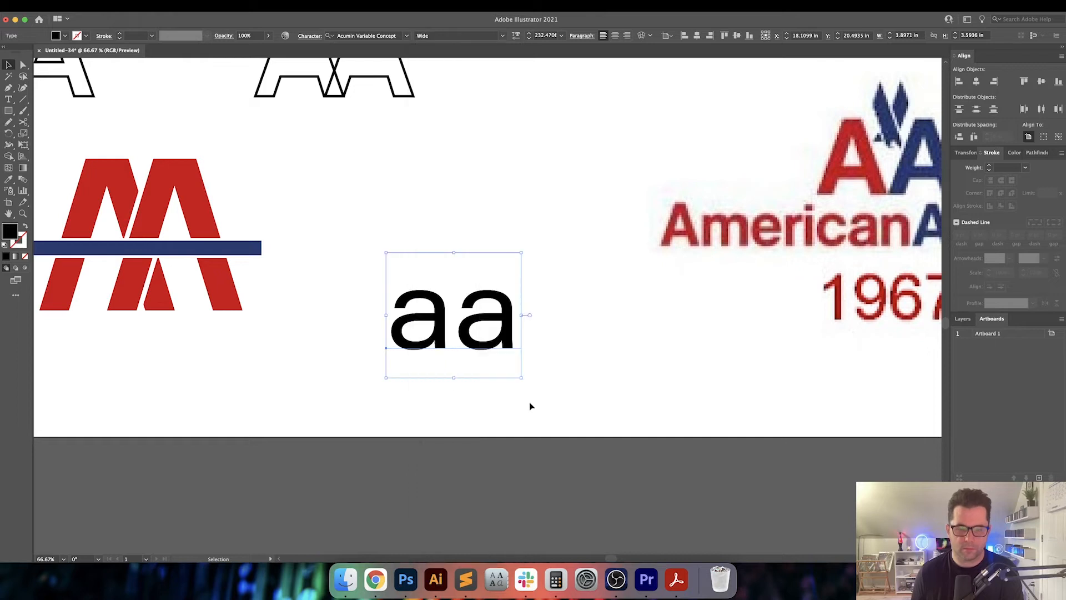
Set the "aa" text's variable font weight to 800 and its width to 115
click(516, 36)
drag(445, 66, 478, 66)
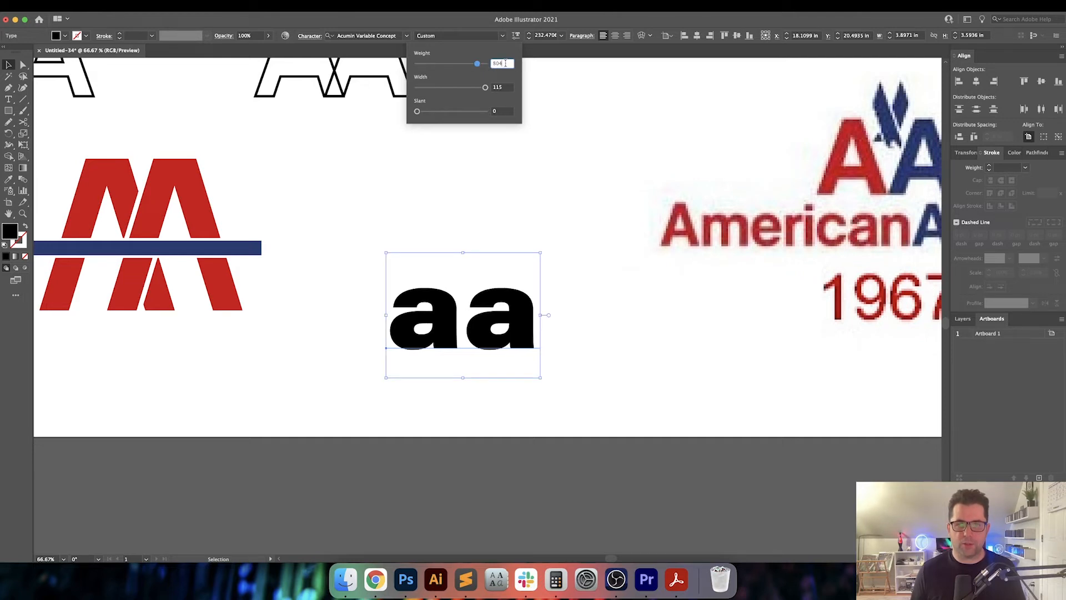
key(Tab)
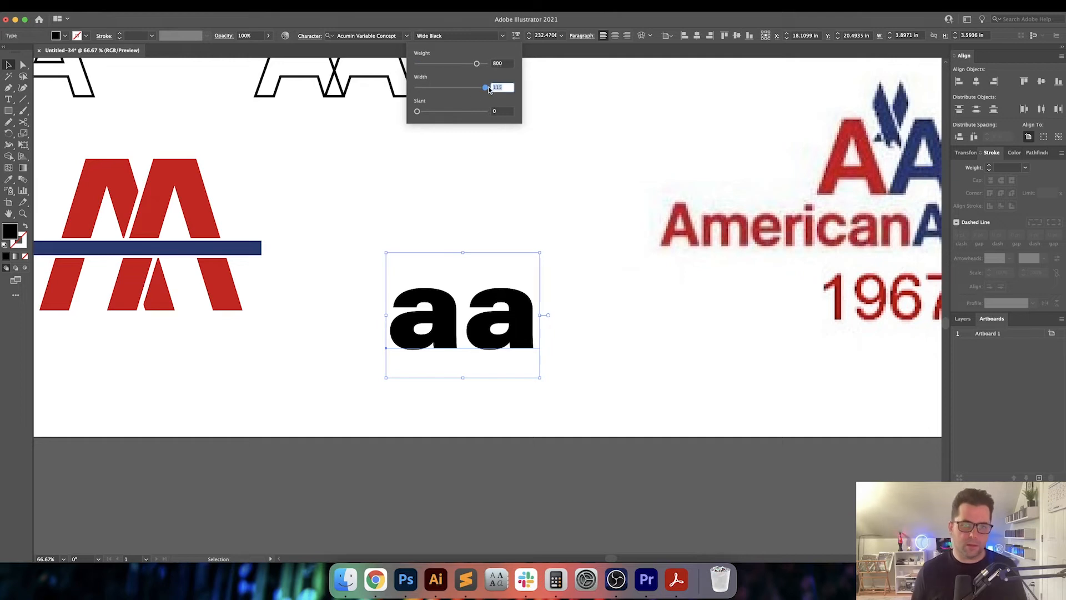
mouse_move(489, 90)
mouse_down()
mouse_move(472, 90)
mouse_move(528, 91)
mouse_move(486, 90)
mouse_up()
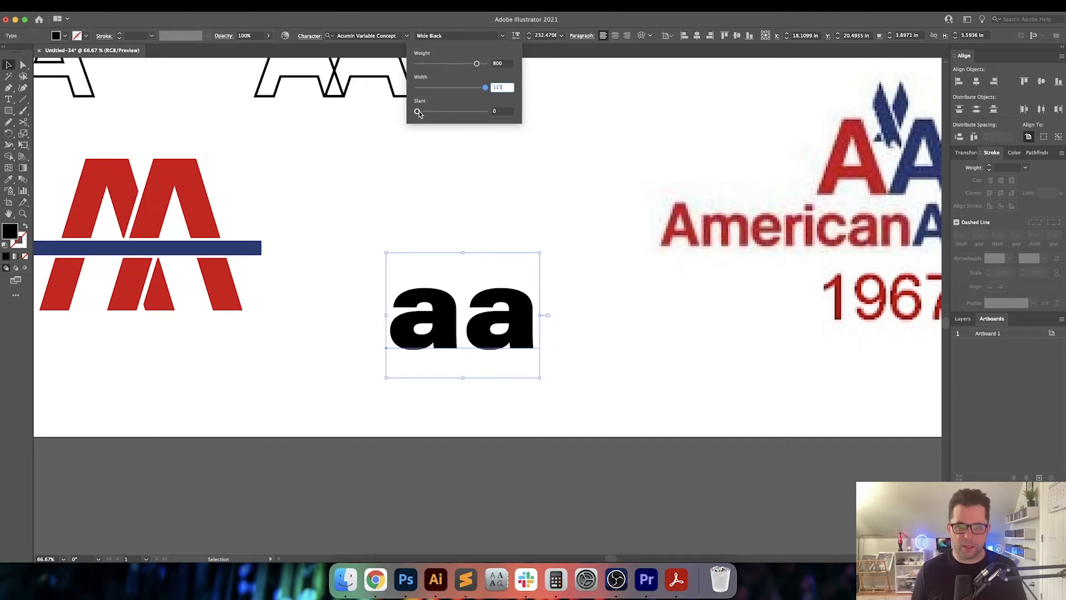
Set the "aa" text's slant to 10 and step it down by five for a gentler lean
mouse_move(418, 113)
mouse_down()
mouse_move(508, 112)
mouse_move(438, 115)
mouse_up()
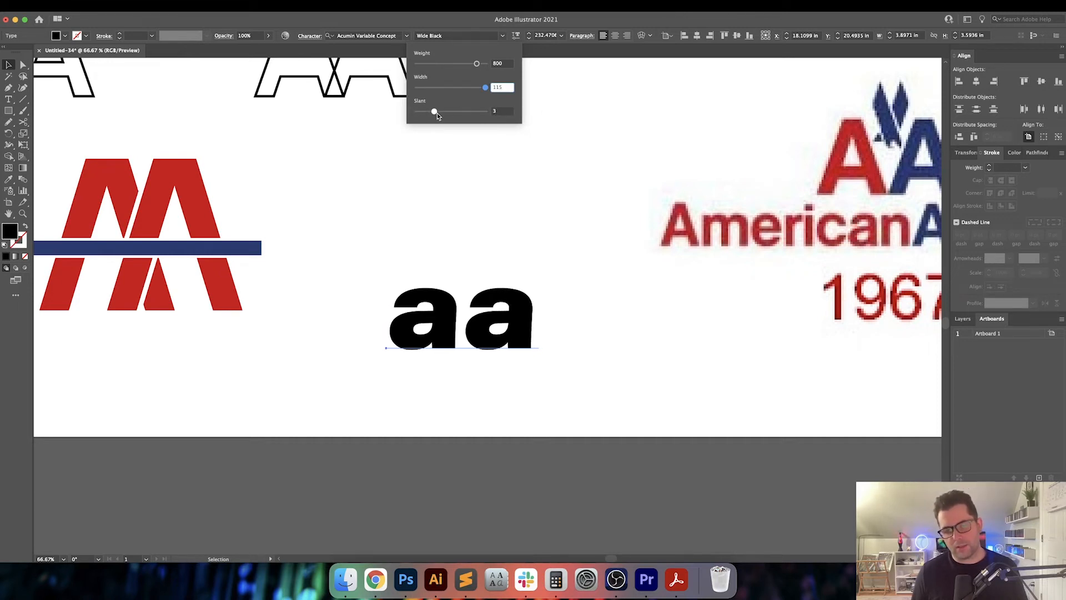
click(501, 111)
text(10)
key(Return)
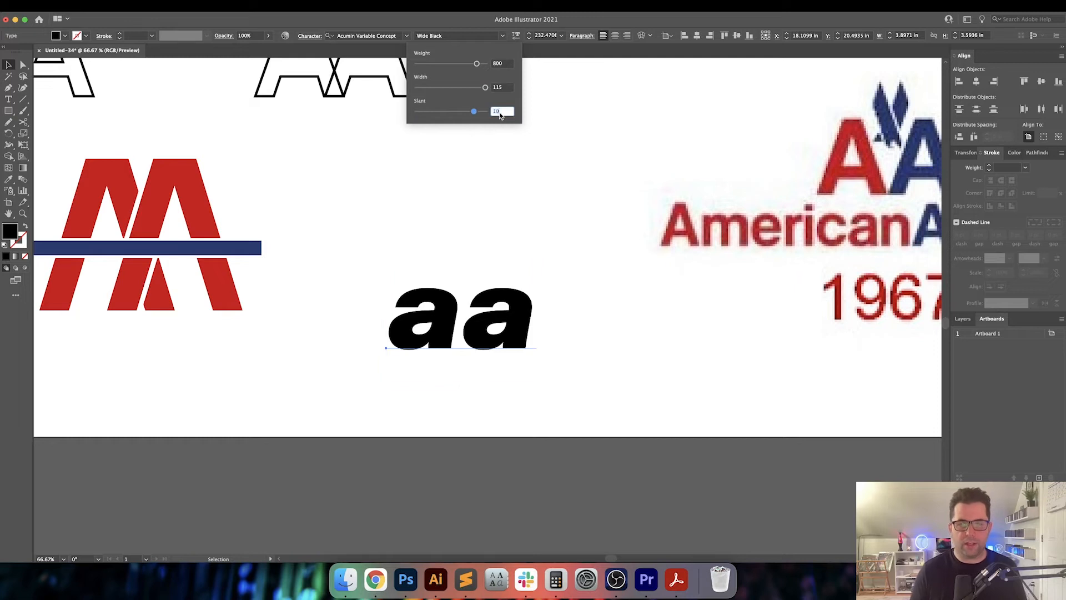
key(Down)
key(Down)
key(Down)
key(Down)
key(Down)
key(Return)
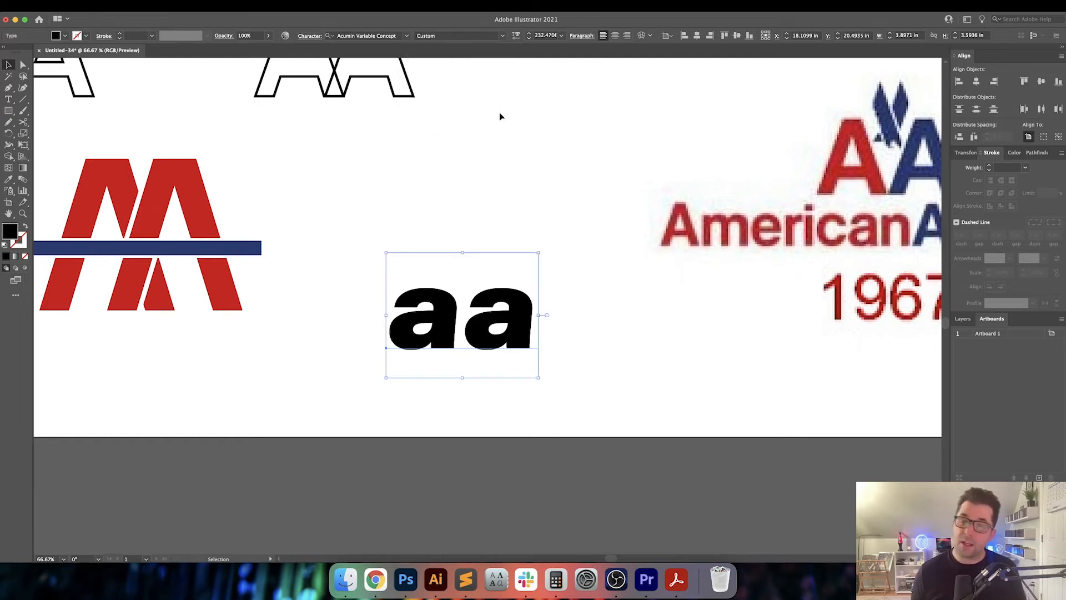
Convert the "aa" text to separate letter outlines and reflect the second letter horizontally to face the first
scroll(534, 228, down, 2)
scroll(533, 227, right, 2)
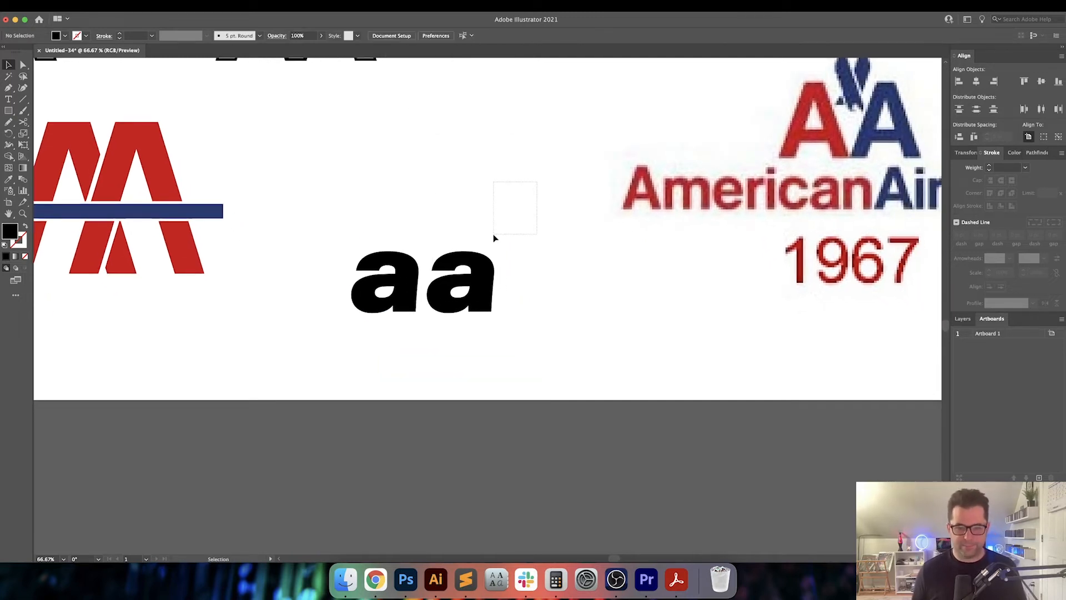
click(431, 313)
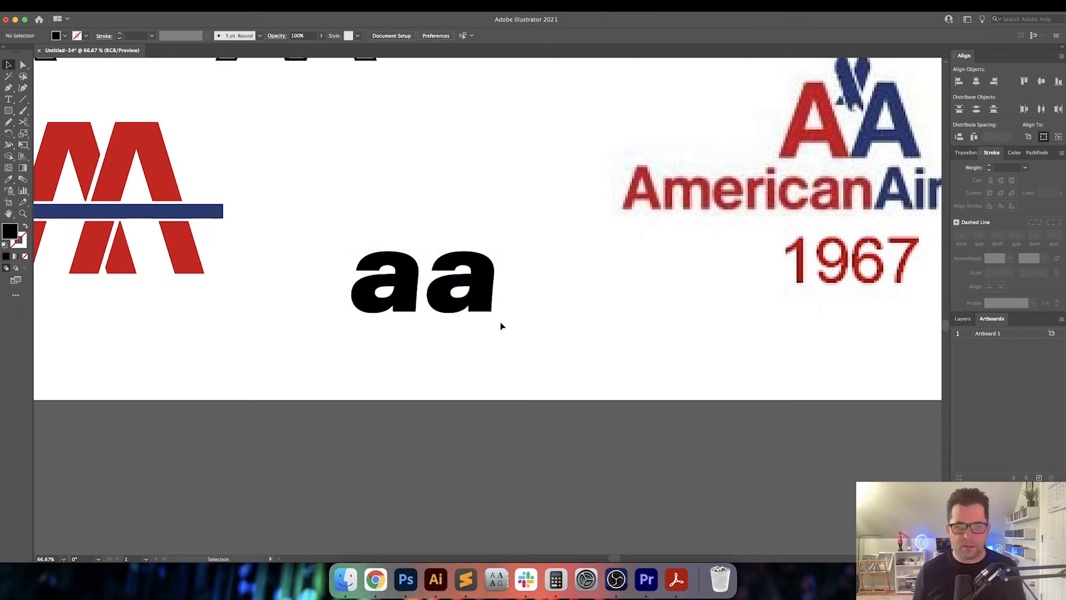
right_click(487, 305)
mouse_move(117, 499)
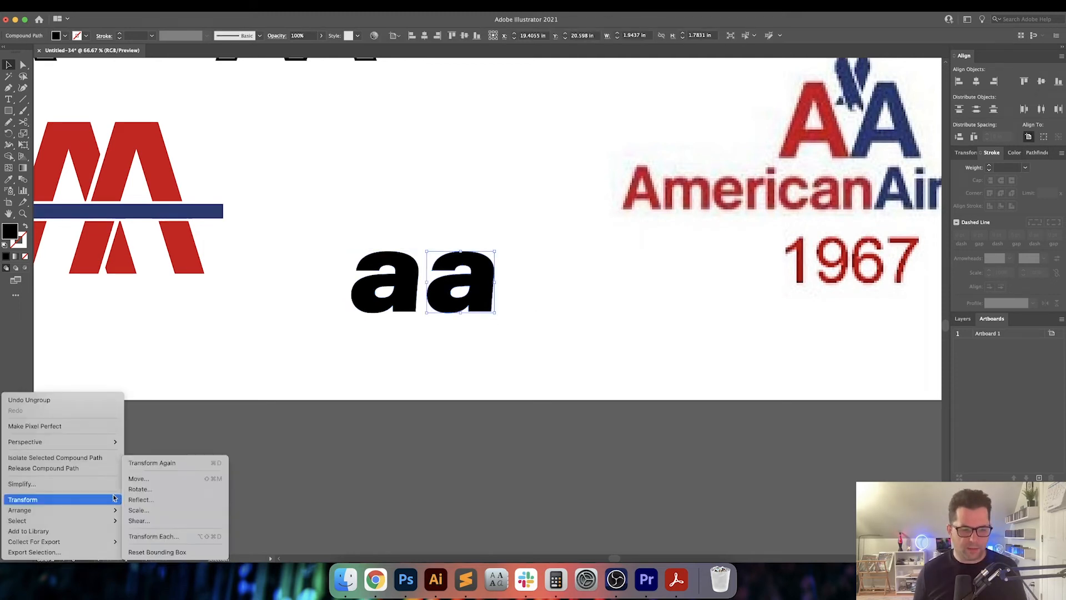
click(150, 498)
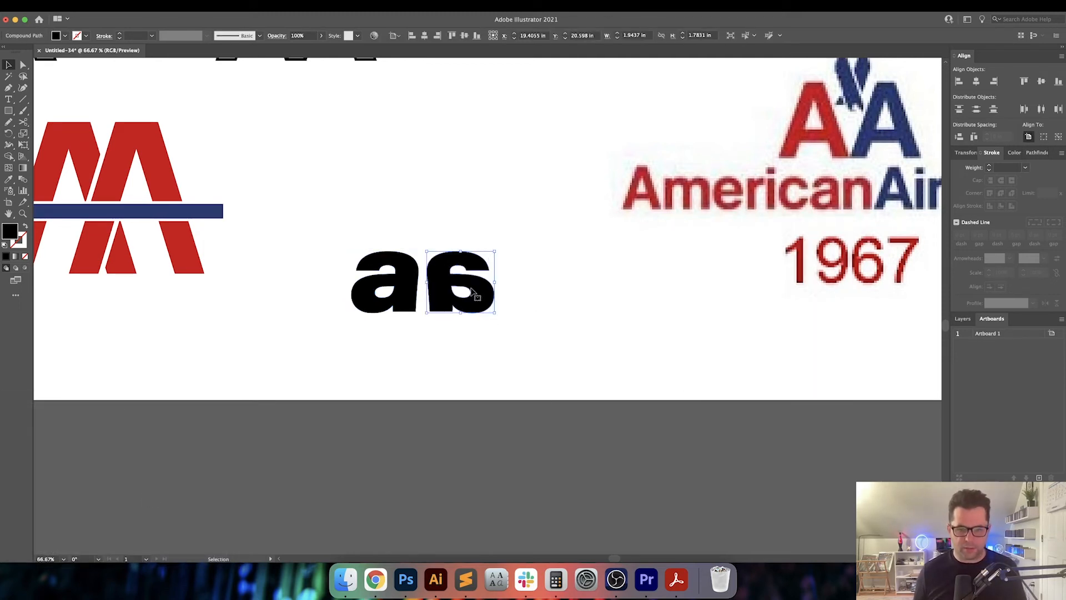
click(525, 286)
scroll(524, 289, up, 2)
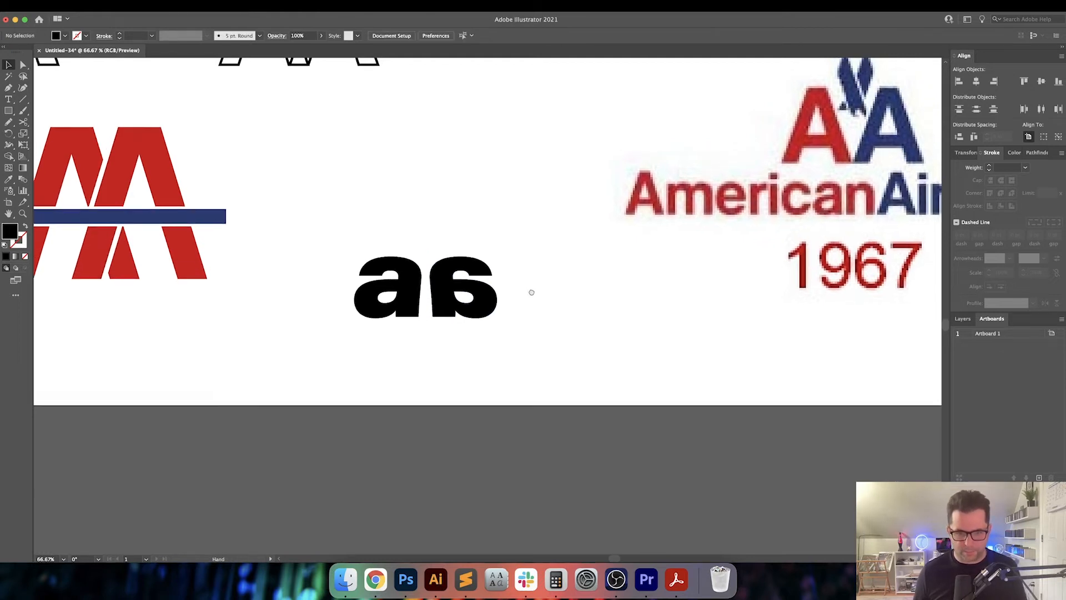
Try the upright triangle with a solid fill by the mirrored lowercase letters, and delete it
scroll(475, 304, up, 4)
scroll(488, 303, left, 2)
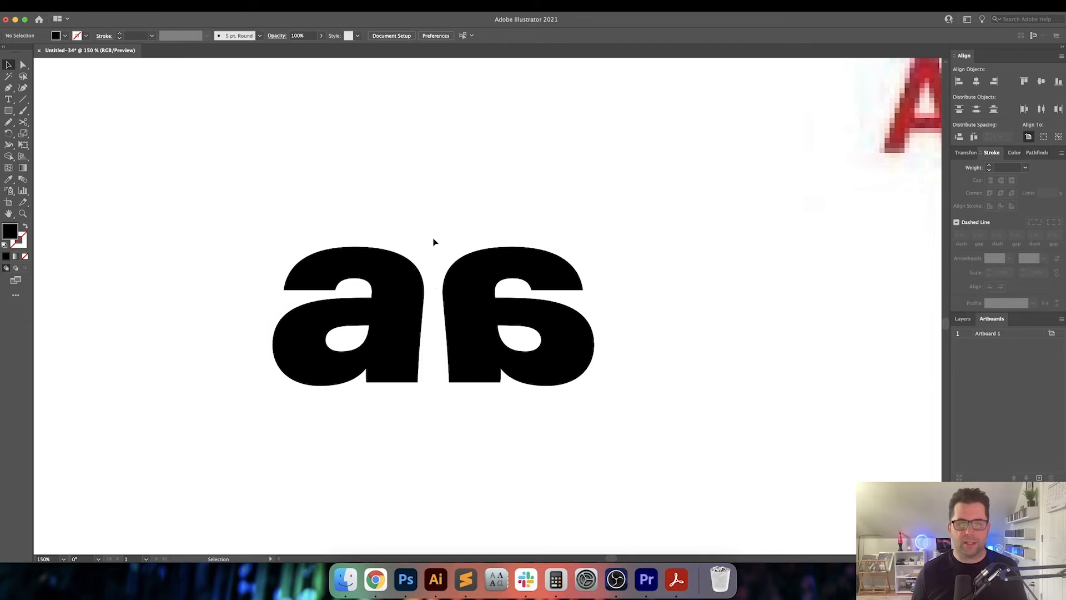
scroll(434, 242, down, 4)
drag(435, 242, 453, 353)
scroll(439, 349, left, 3)
scroll(439, 349, up, 1)
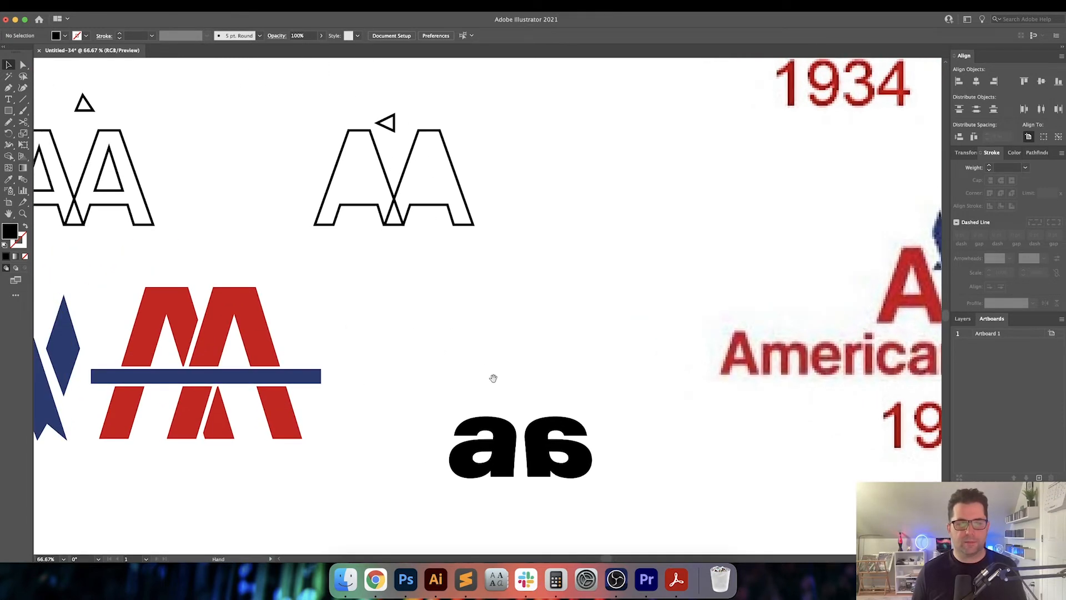
mouse_move(82, 113)
mouse_down()
mouse_move(412, 357)
mouse_move(527, 409)
mouse_move(527, 380)
mouse_move(479, 344)
mouse_move(480, 365)
mouse_move(502, 350)
mouse_move(452, 381)
mouse_up()
key(shift+x)
click(573, 399)
key(Delete)
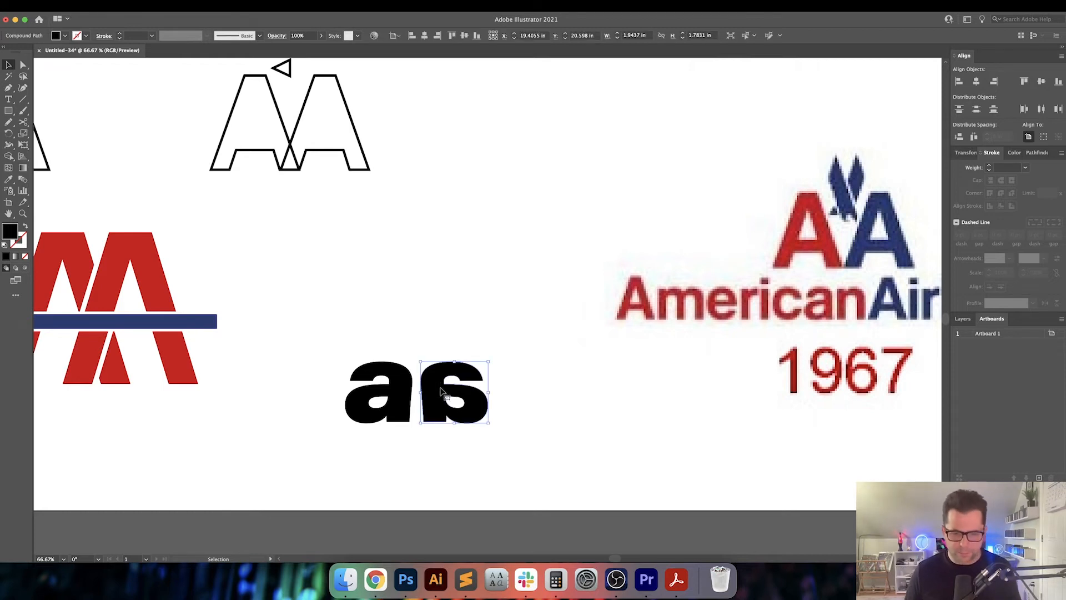
Reflect the second lowercase letter back to its normal reading orientation
right_click(442, 392)
mouse_move(83, 500)
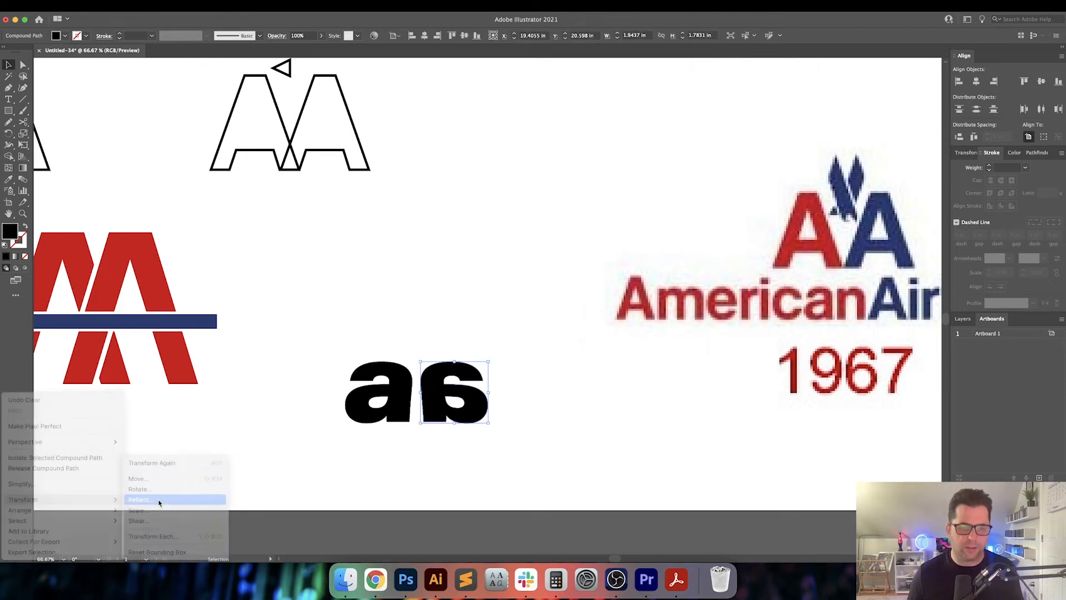
click(159, 500)
key(Return)
click(476, 295)
scroll(439, 316, left, 2)
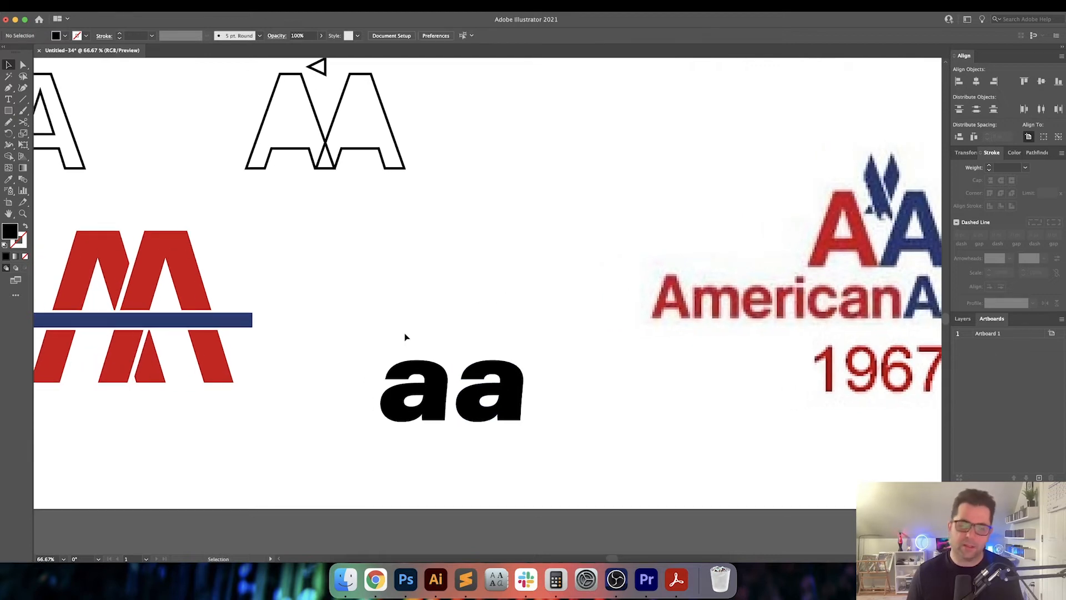
Distribute the two lowercase letters horizontally with no gap so that they touch
drag(405, 340, 465, 401)
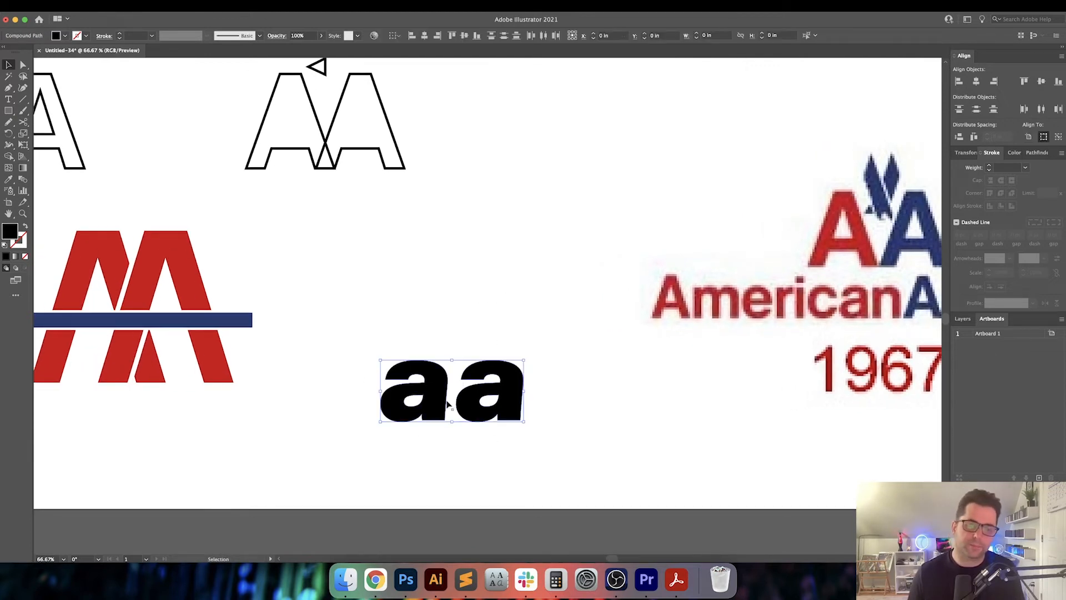
click(974, 136)
click(537, 307)
scroll(529, 319, up, 1)
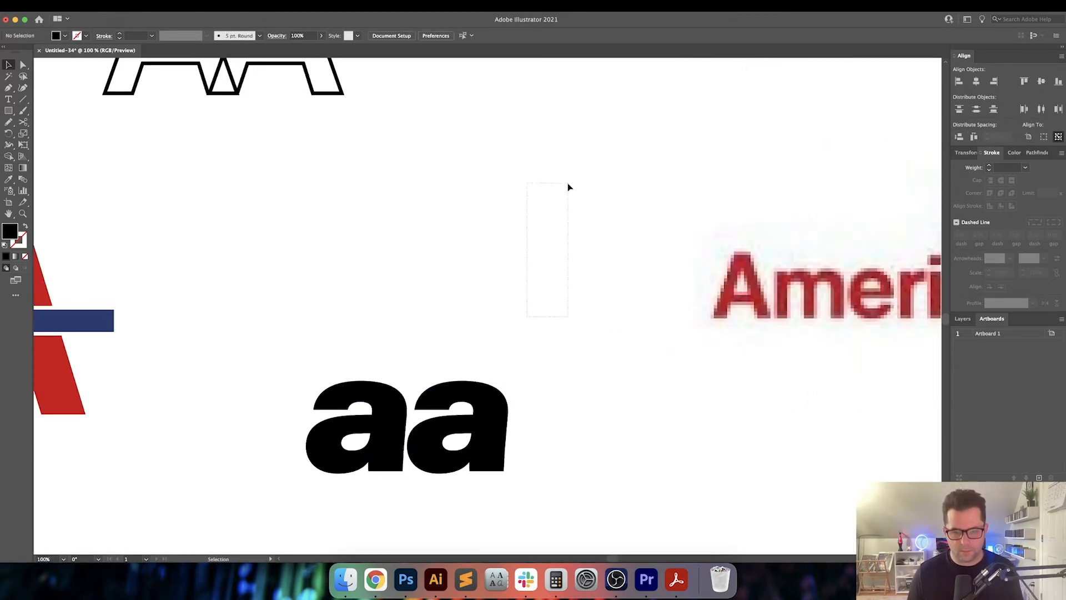
drag(566, 405, 620, 266)
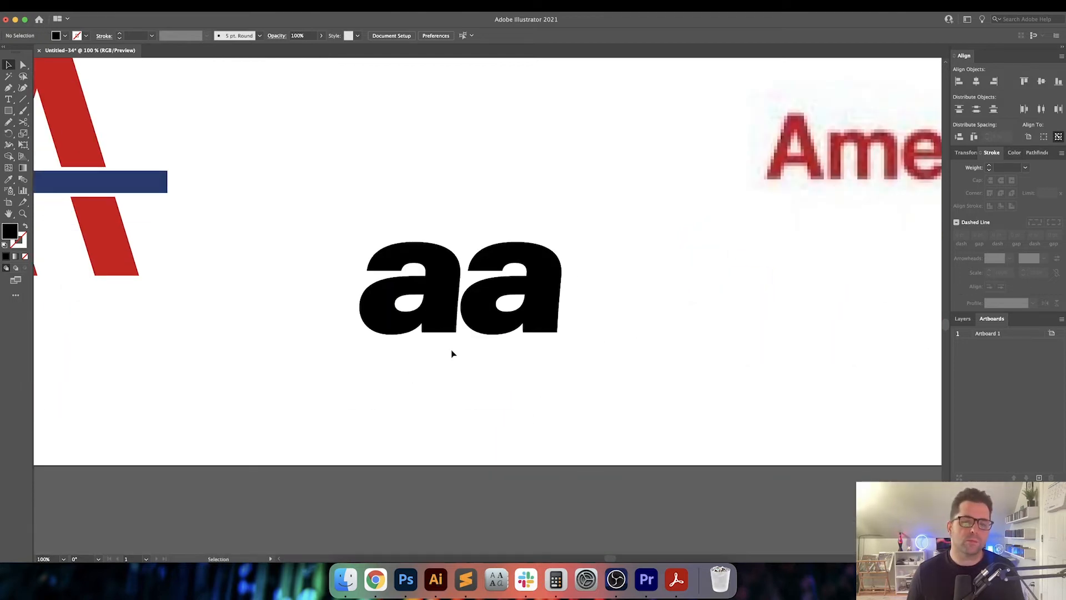
Scale the touching letters down to less than half size and add the text "AMERICAN AIRLINES" below them
drag(326, 207, 500, 315)
key(t)
key(super+equal)
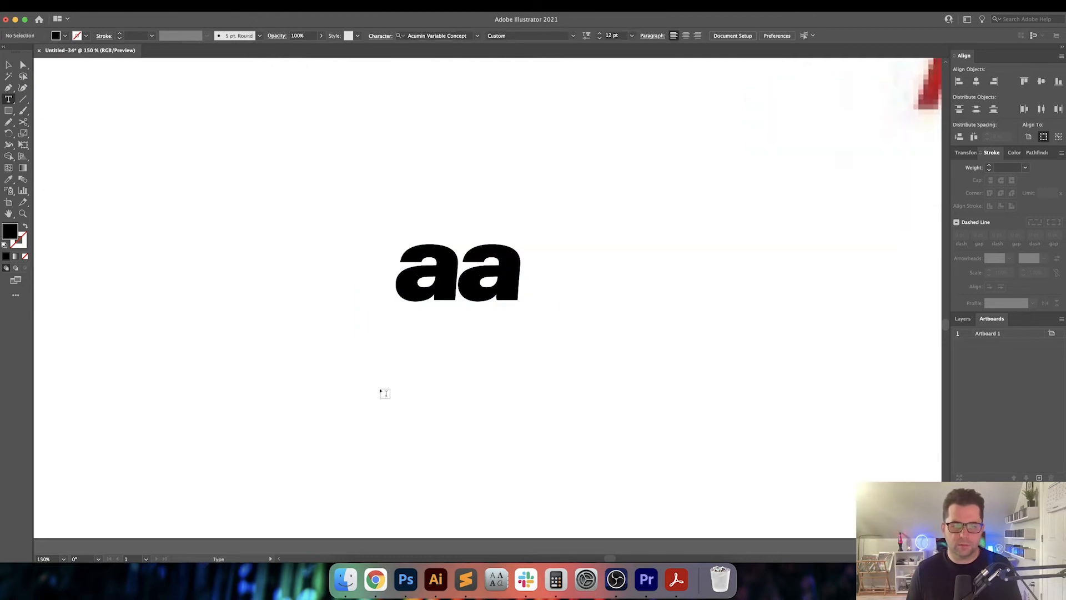
click(386, 393)
text(AMER)
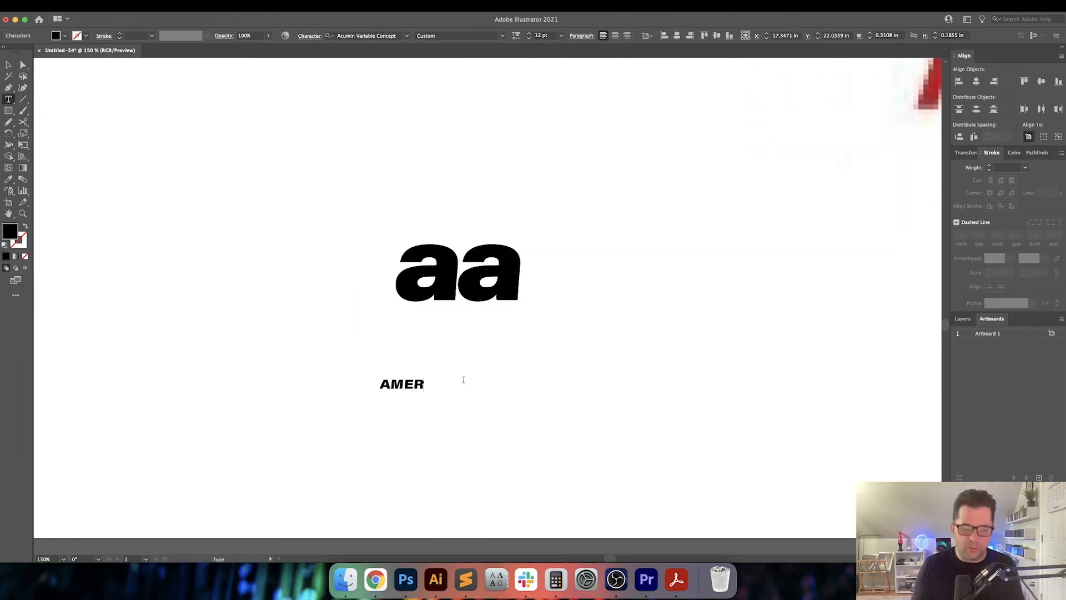
text(ICAN AIRLINES)
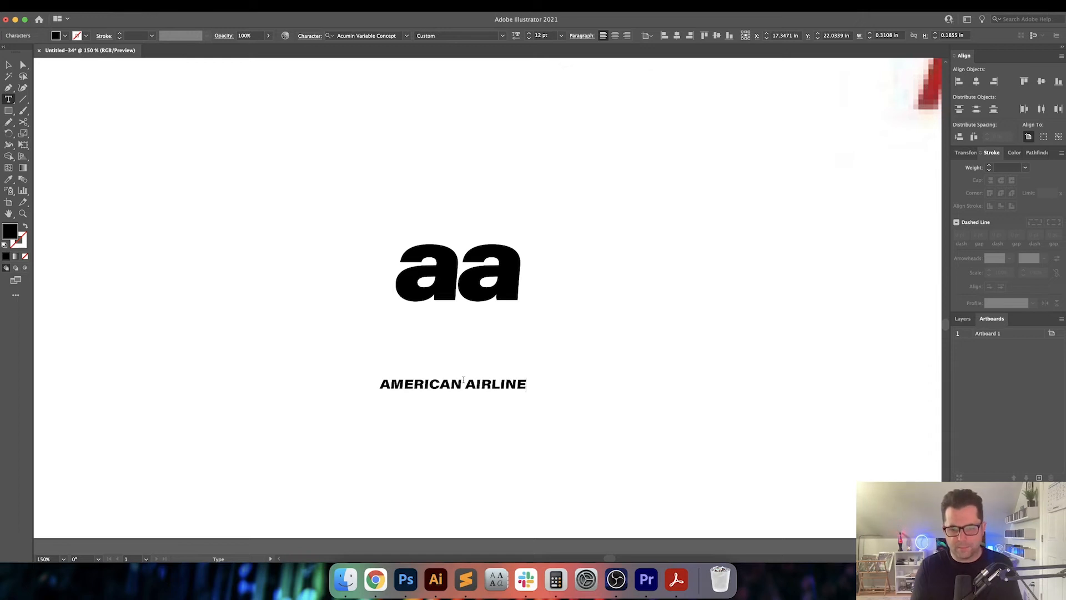
key(Escape)
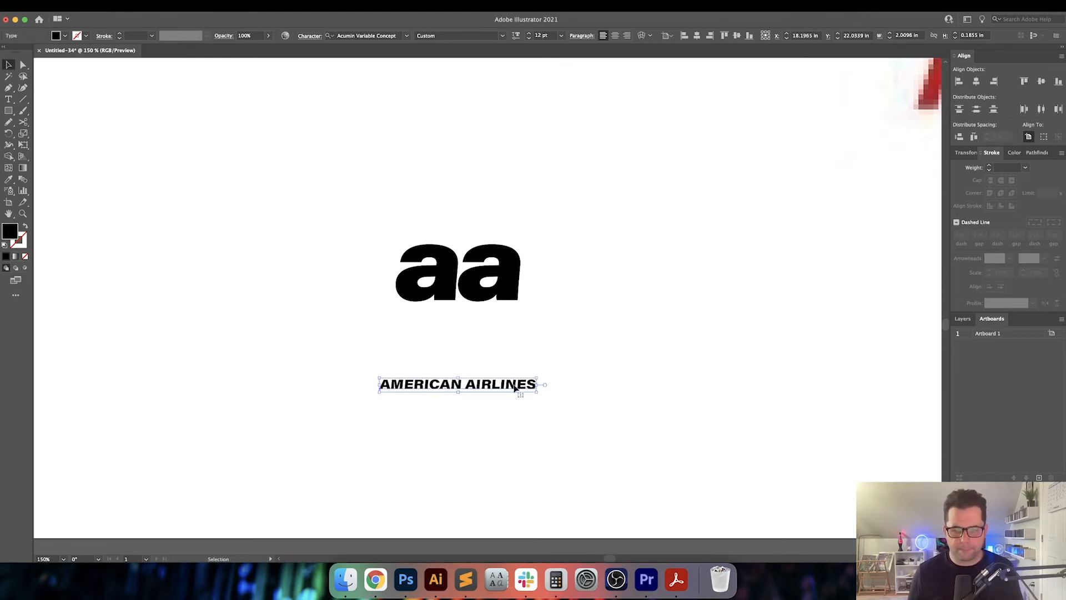
Move the "AMERICAN AIRLINES" text up to sit close beneath the lowercase monogram
drag(516, 388, 514, 322)
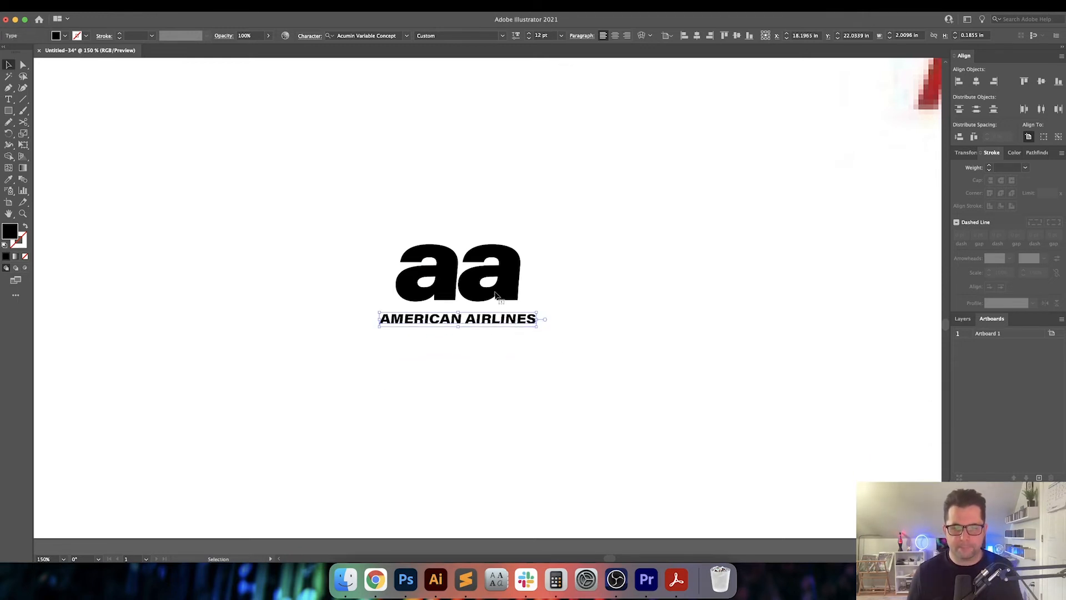
click(460, 210)
scroll(428, 232, down, 1)
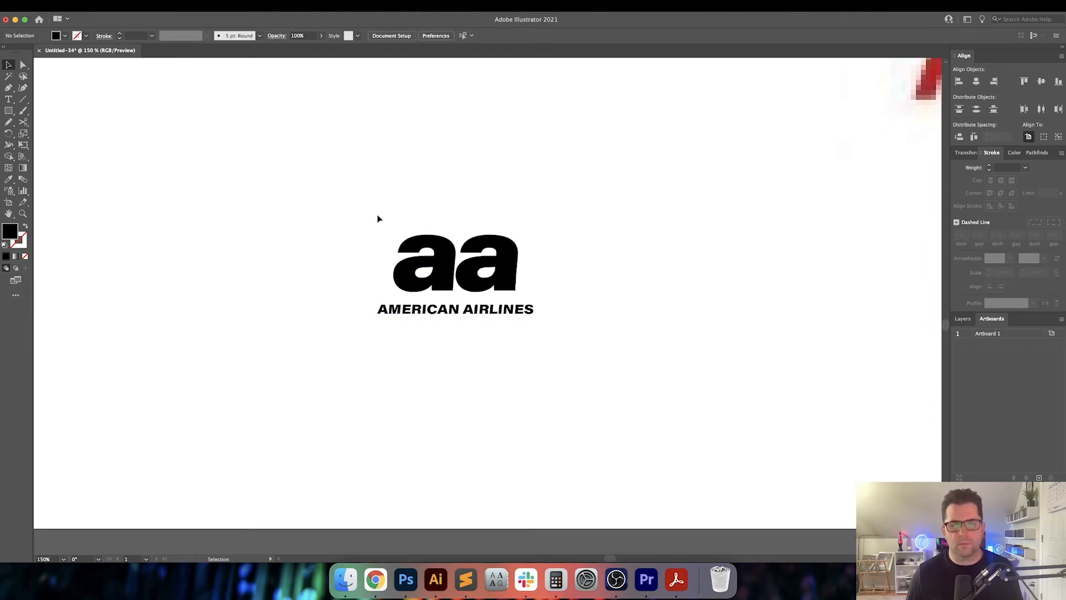
scroll(378, 222, up, 2)
drag(340, 254, 281, 251)
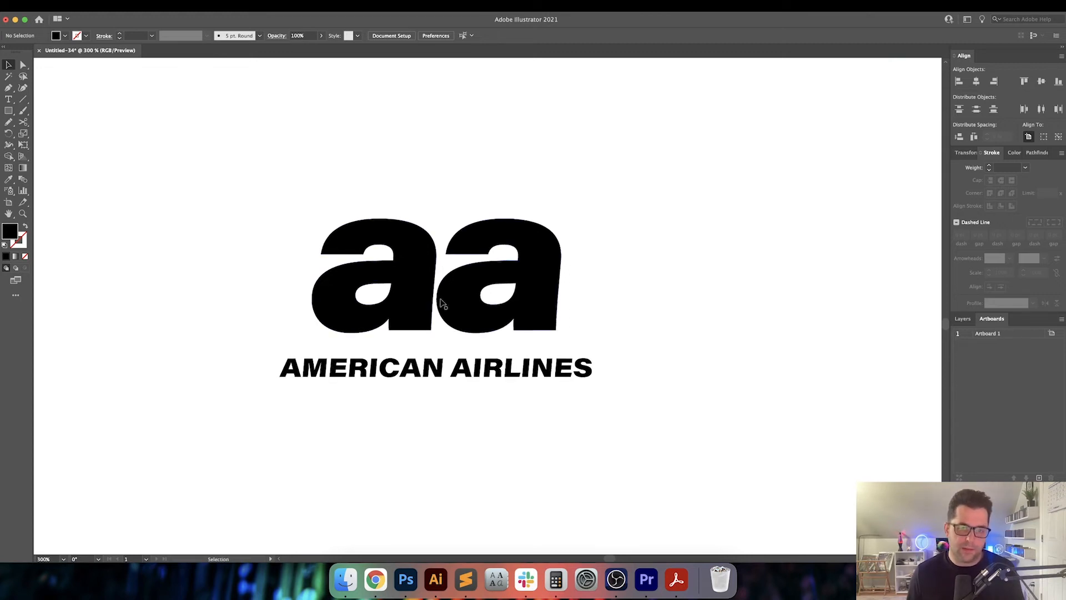
Reflect the second letter of the lowercase monogram above the wordmark so it mirrors the first
click(525, 294)
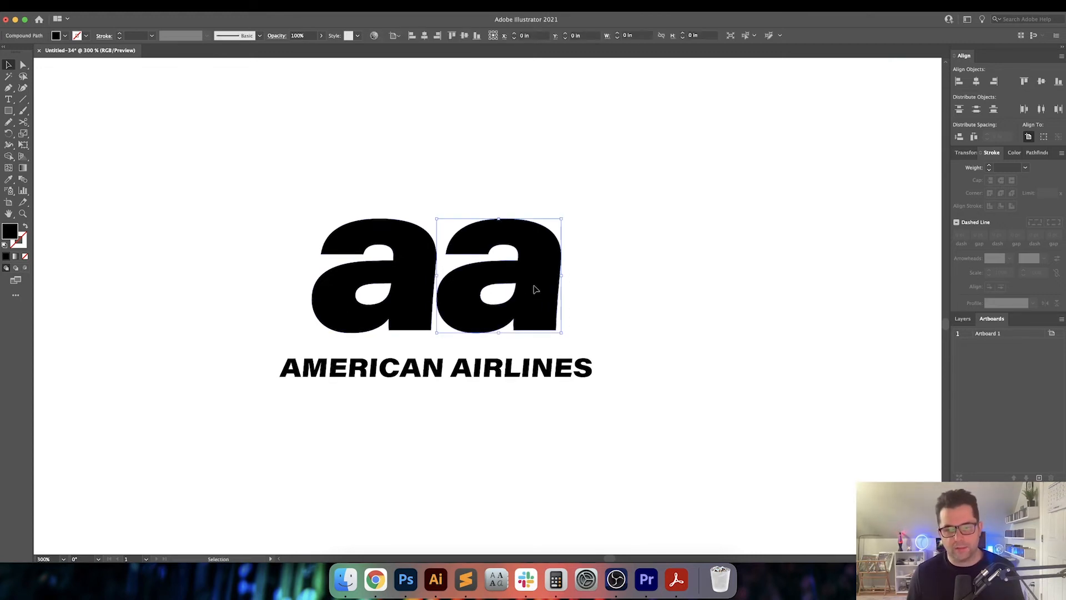
right_click(534, 298)
click(641, 350)
drag(660, 347, 551, 356)
right_click(5, 394)
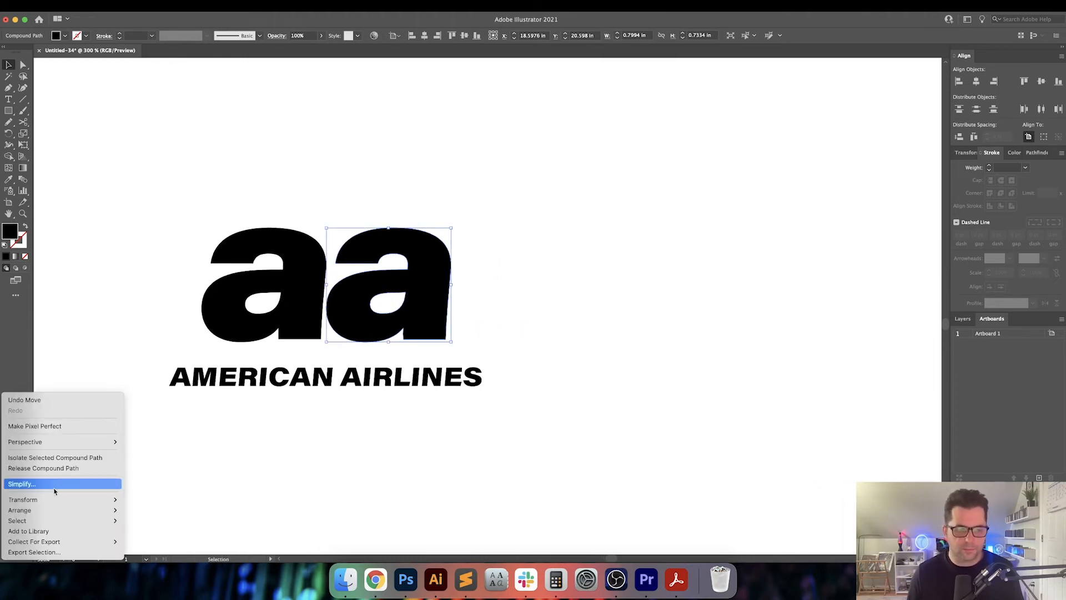
mouse_move(55, 486)
click(146, 500)
key(Return)
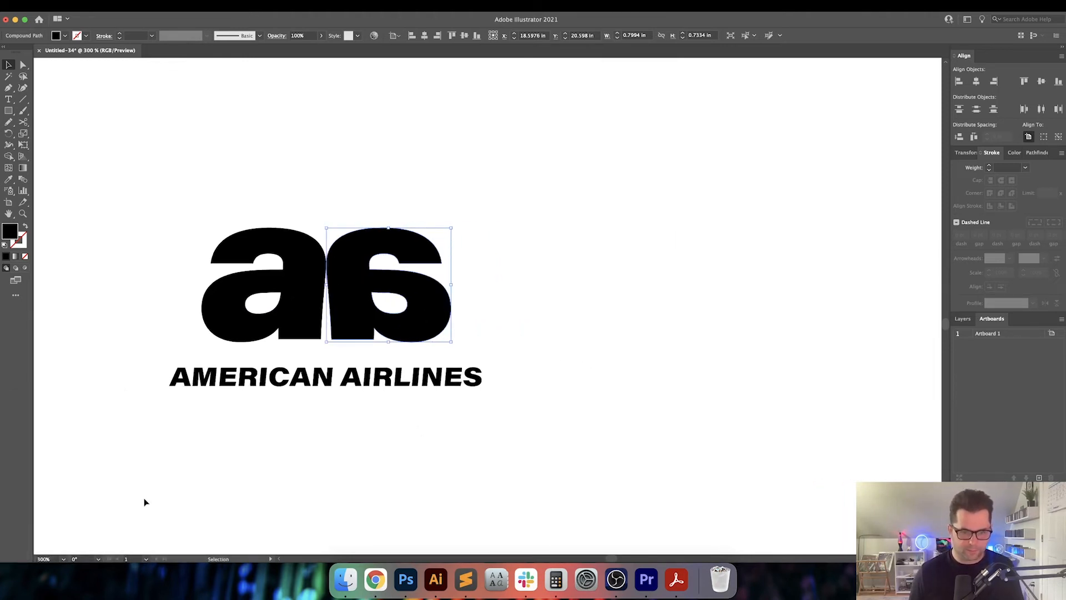
click(608, 348)
Move the mirrored monogram and its wordmark together about 1.74 in to the left, and undo the last stray edit
scroll(616, 343, left, 2)
drag(484, 310, 208, 321)
scroll(209, 320, left, 2)
key(super+z)
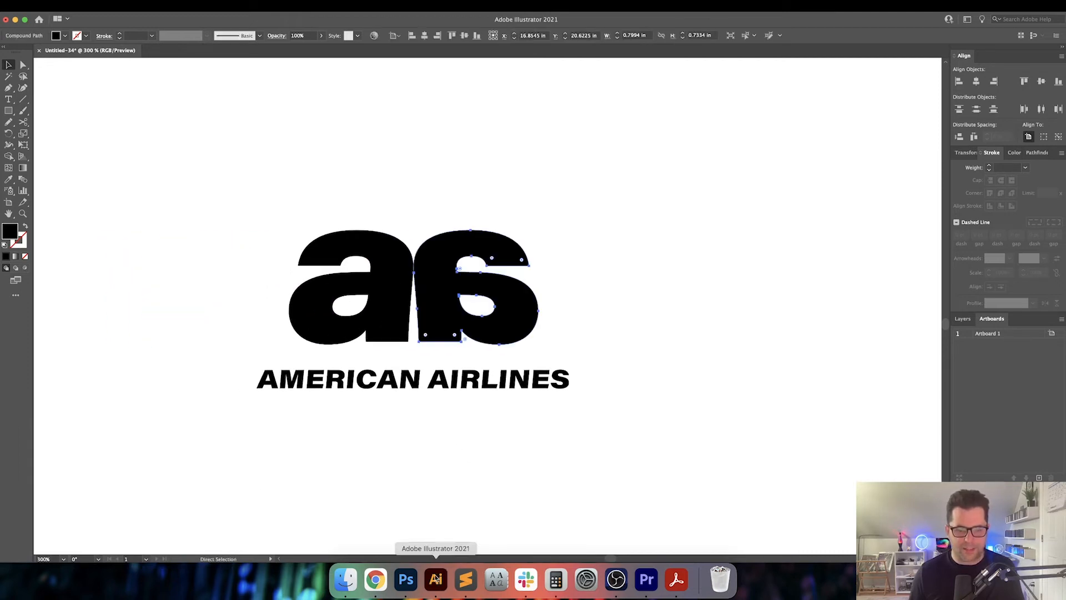
Switch to Chrome to stop the timer, and return to the logo artwork in Illustrator
click(369, 592)
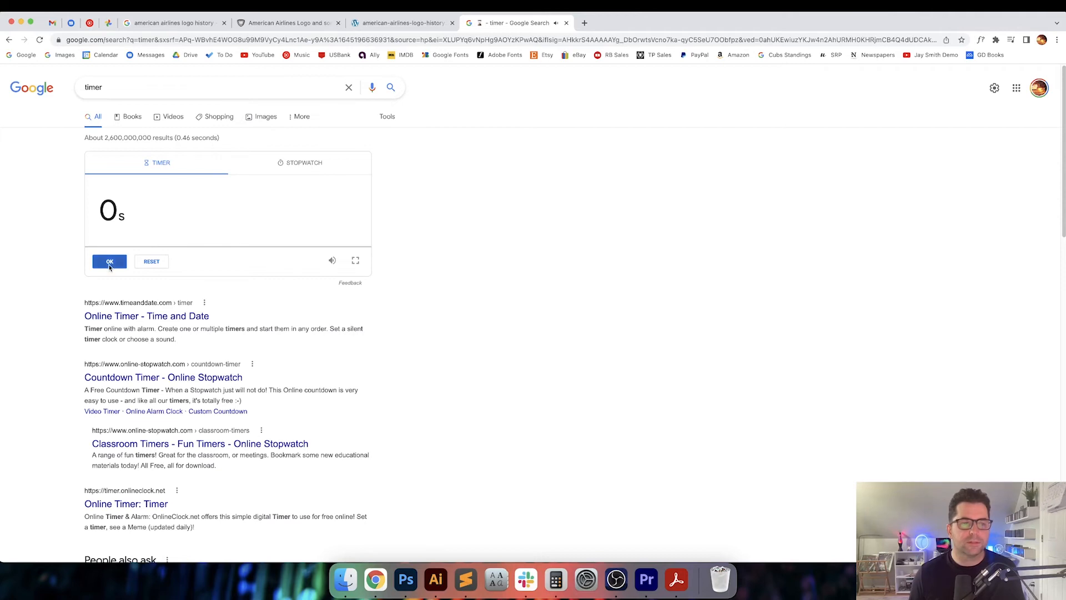
click(436, 580)
click(662, 262)
scroll(714, 310, left, 3)
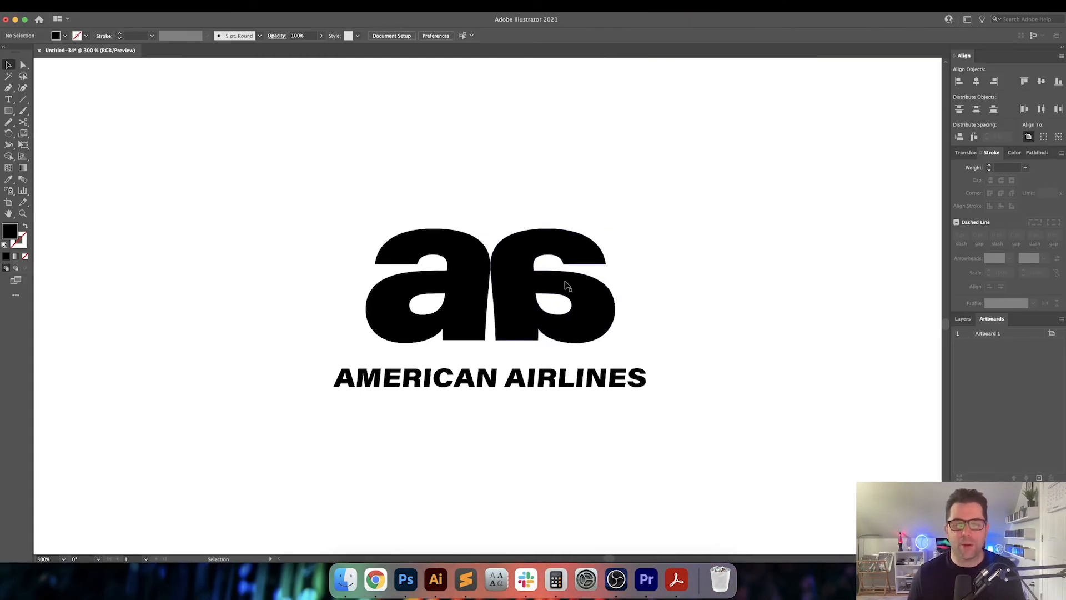
Try placing the mirrored letter on the other side of the first letter so their round bowls touch
drag(546, 286, 287, 283)
click(508, 282)
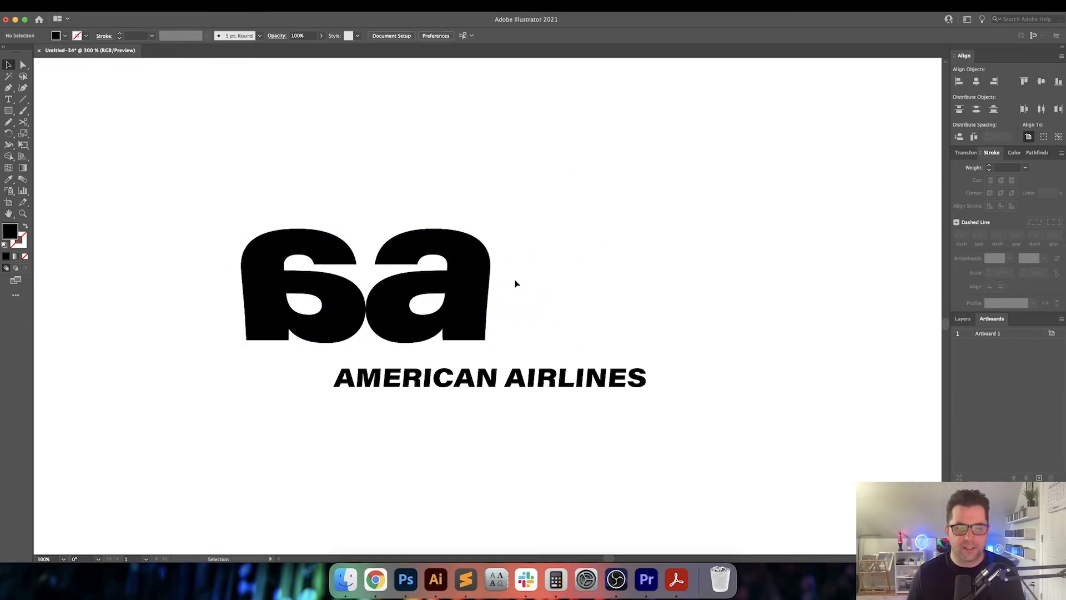
scroll(515, 283, down, 2)
drag(516, 284, 588, 286)
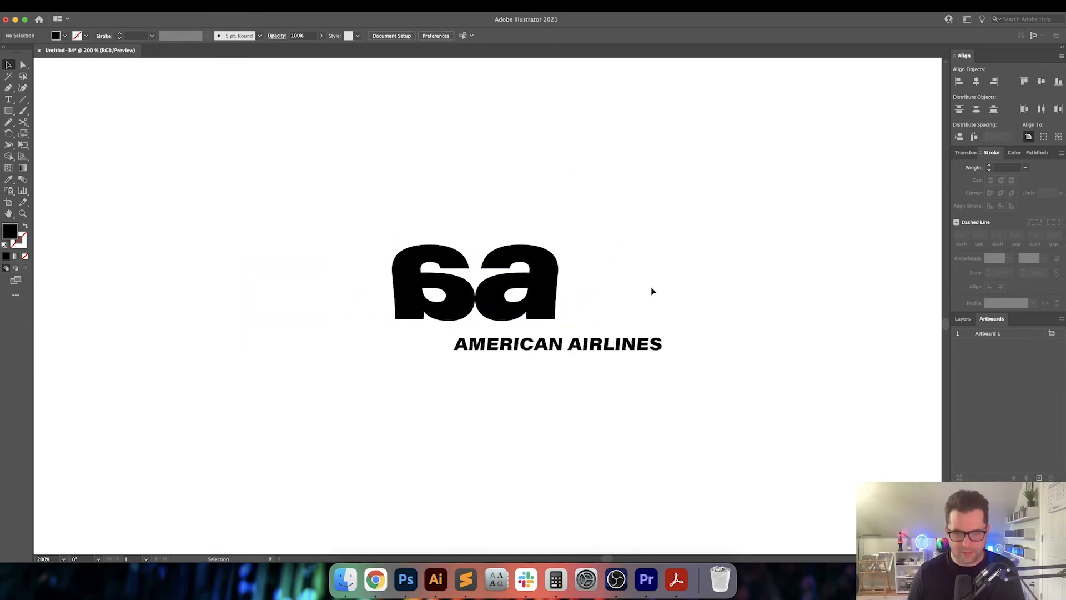
drag(652, 291, 626, 287)
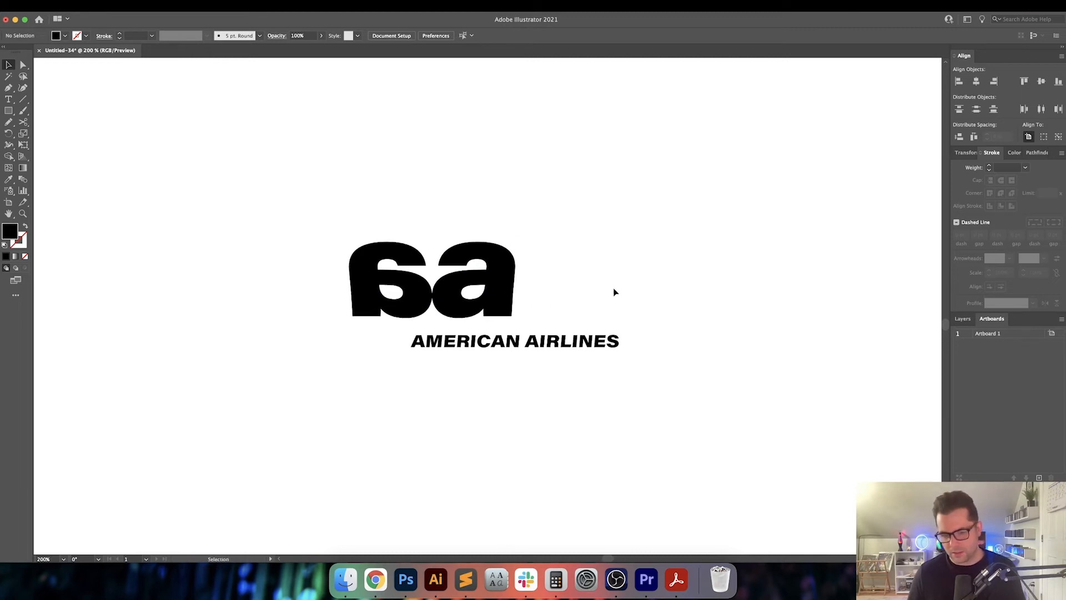
Undo the recent moves and the letter reflection so both letters of the monogram face the same way
key(super+z)
key(super+z)
key(super+z)
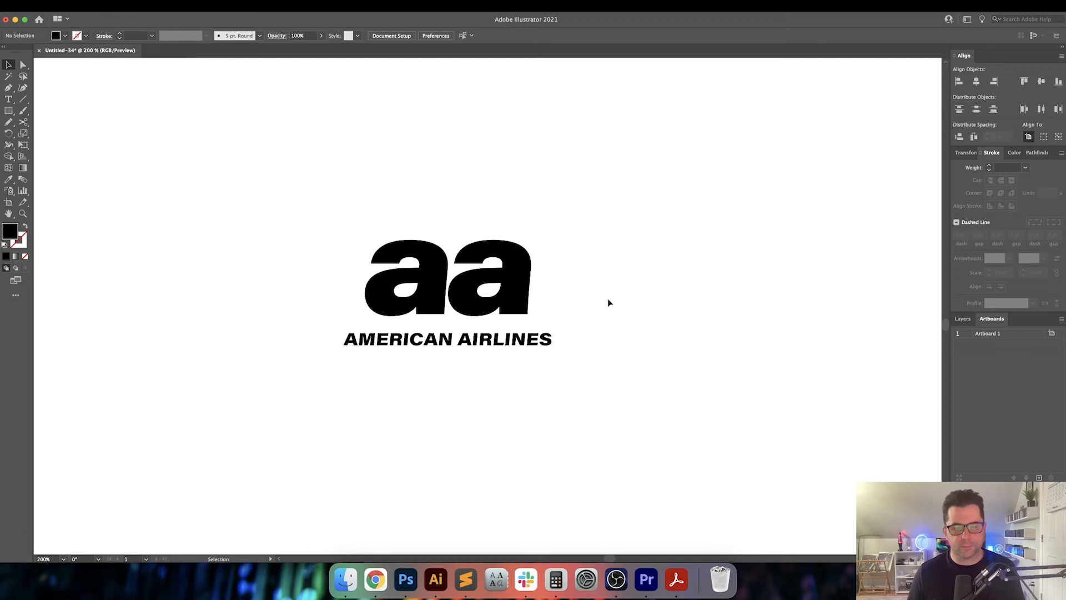
key(super+z)
Set the "AMERICAN AIRLINES" text to 16 pt with centred paragraph alignment, and move it back beneath the monogram
click(511, 354)
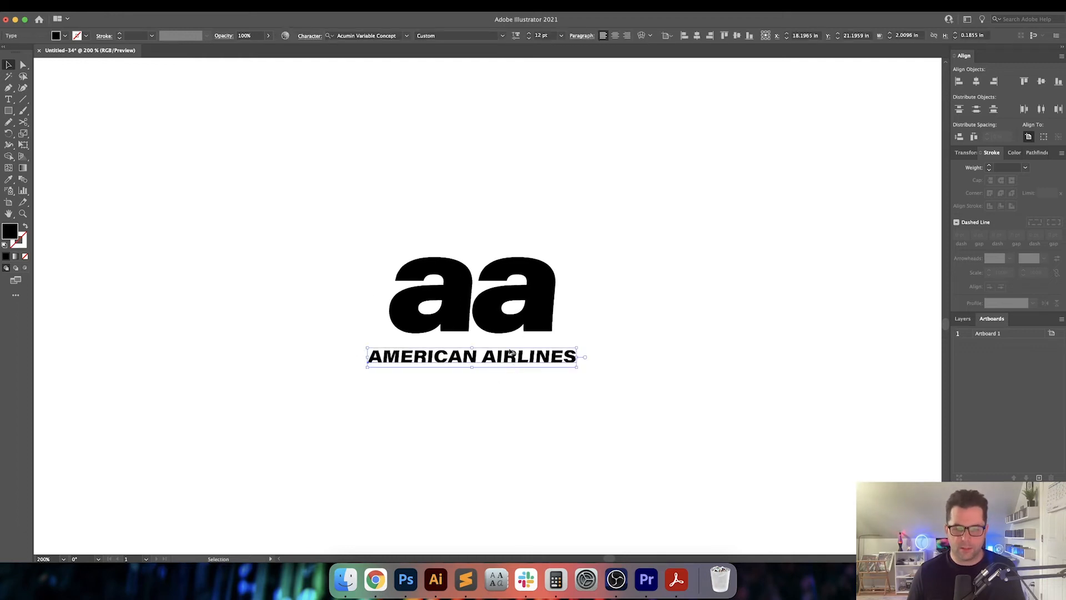
scroll(511, 353, up, 2)
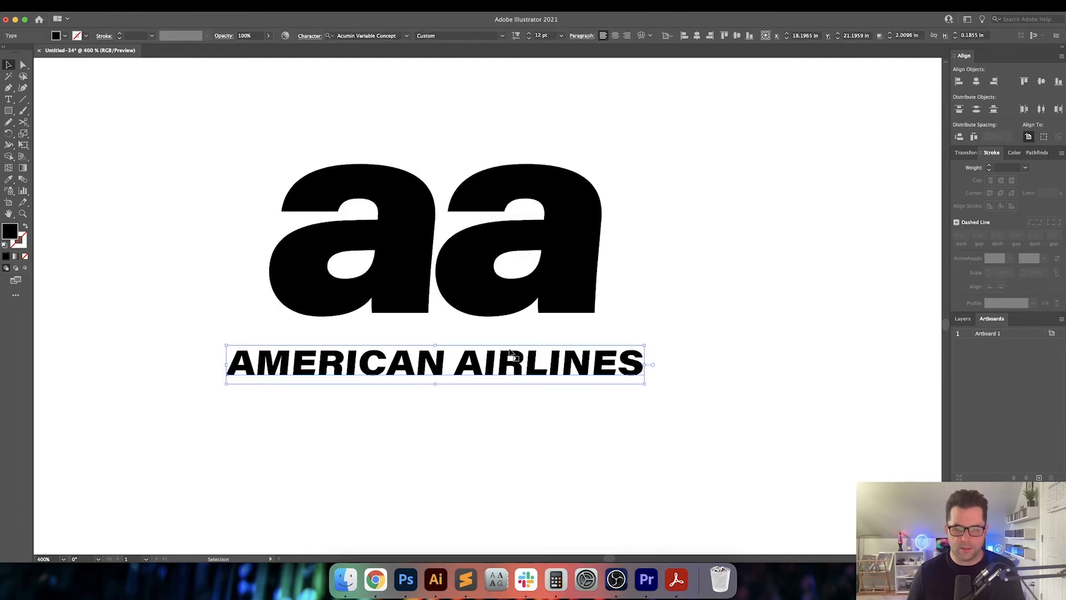
click(552, 37)
key(Up)
key(Up)
key(Up)
key(Up)
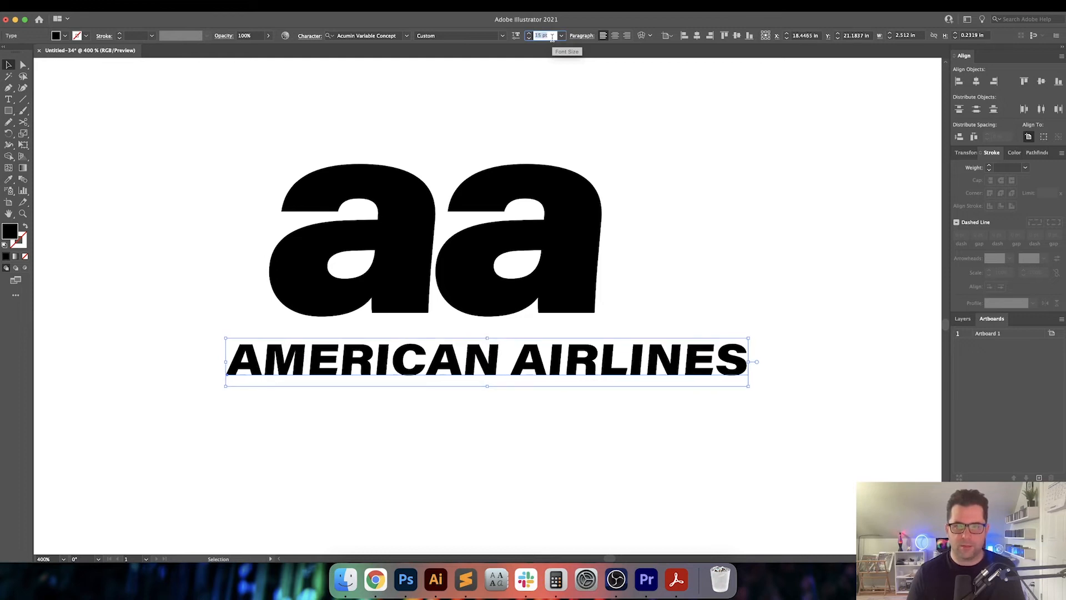
click(614, 37)
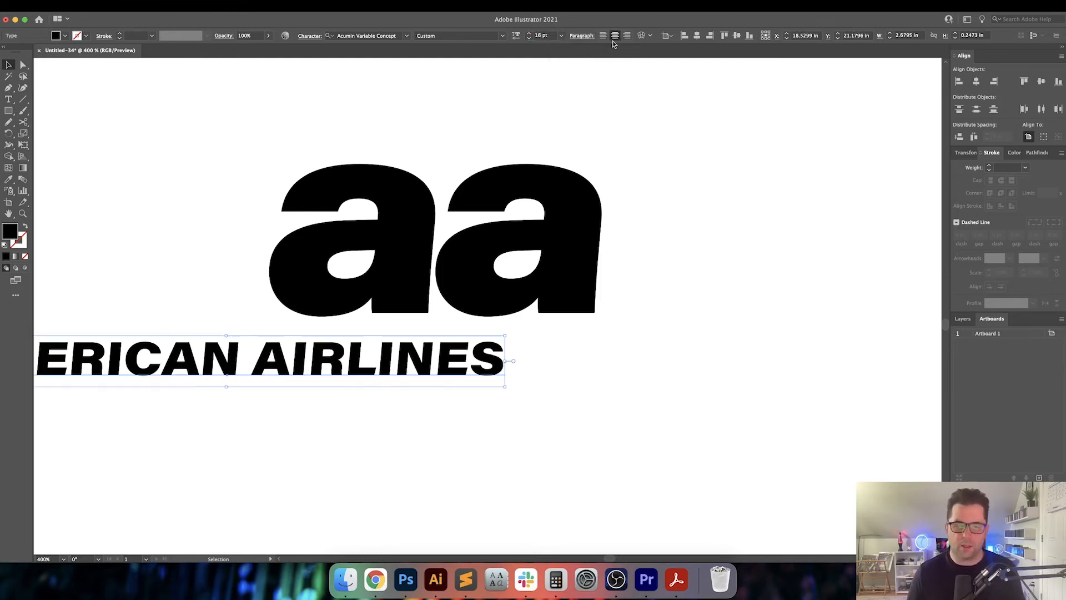
drag(448, 373, 648, 362)
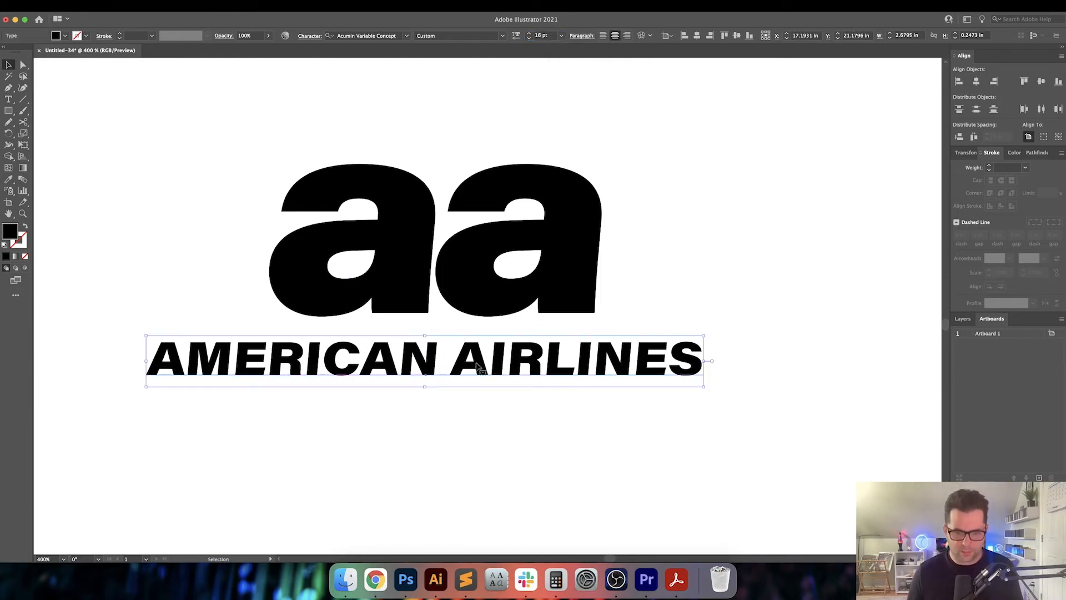
Break the wordmark into two lines, "AMERICAN" above "AIRLINES", and position it centred under the monogram
key(t)
click(450, 362)
key(BackSpace)
key(Return)
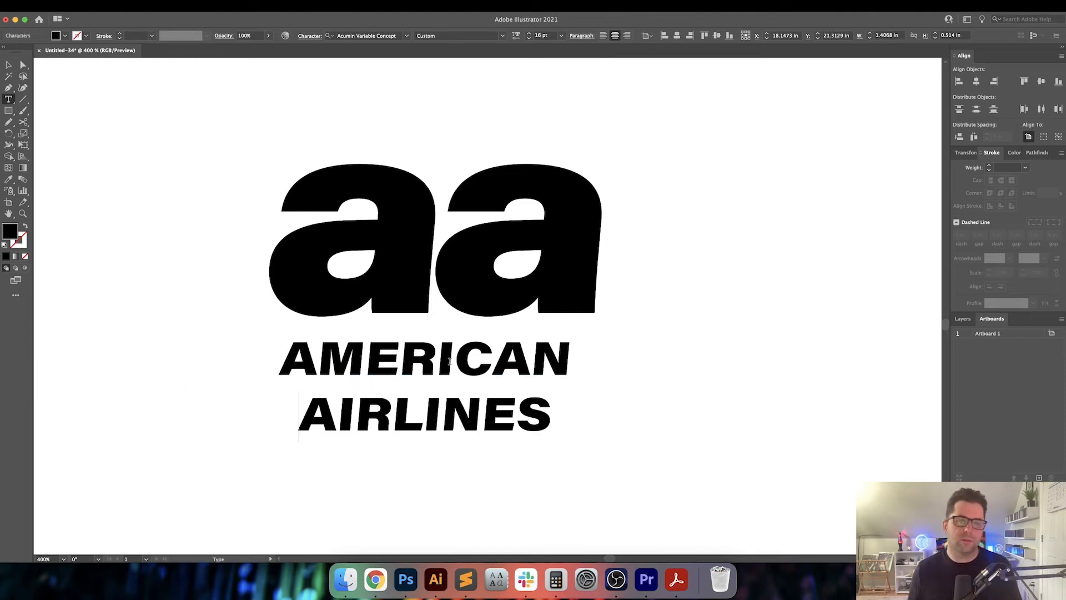
key(Escape)
drag(470, 378, 482, 366)
key(super+minus)
drag(642, 386, 536, 403)
Colour the first lowercase letter with the red sampled from the large AA monogram
click(455, 354)
drag(375, 348, 604, 349)
key(super+minus)
key(super+minus)
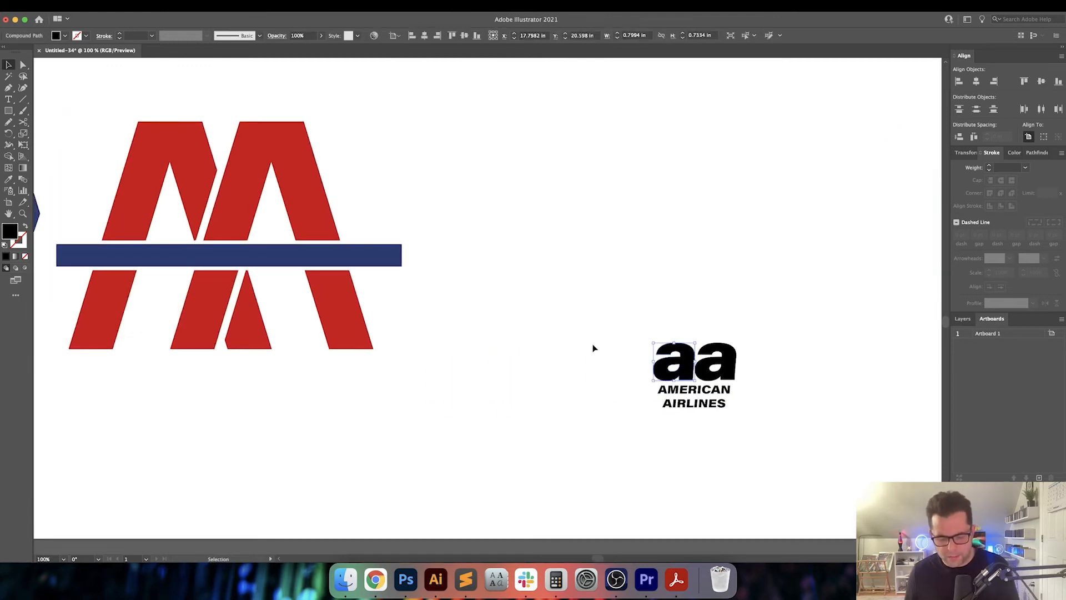
key(i)
click(332, 204)
key(v)
Colour the second lowercase letter with the blue sampled from the bar across the large AA monogram
click(755, 315)
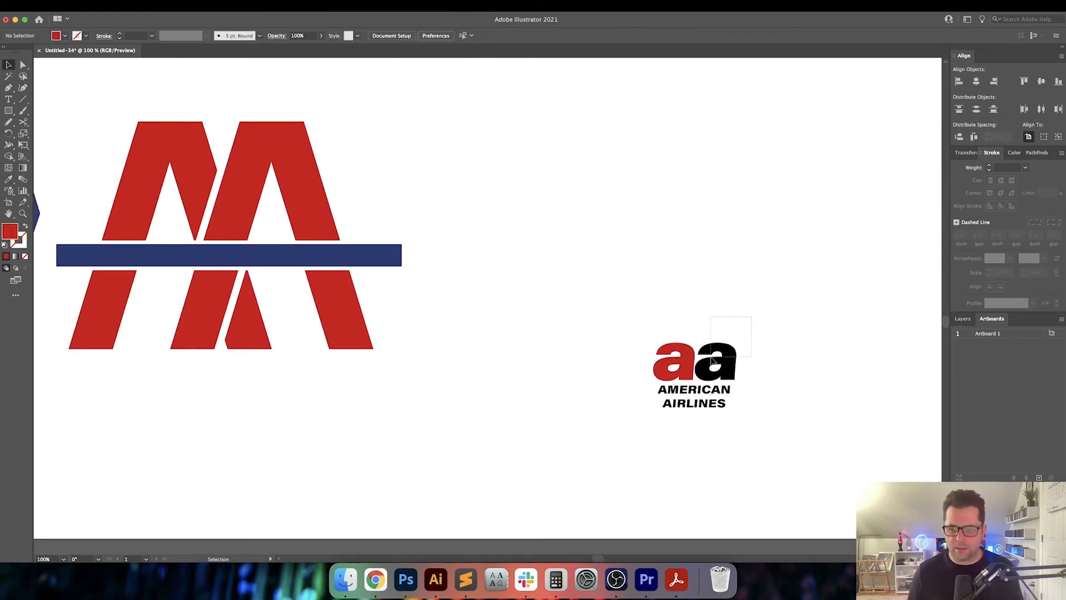
click(713, 361)
key(i)
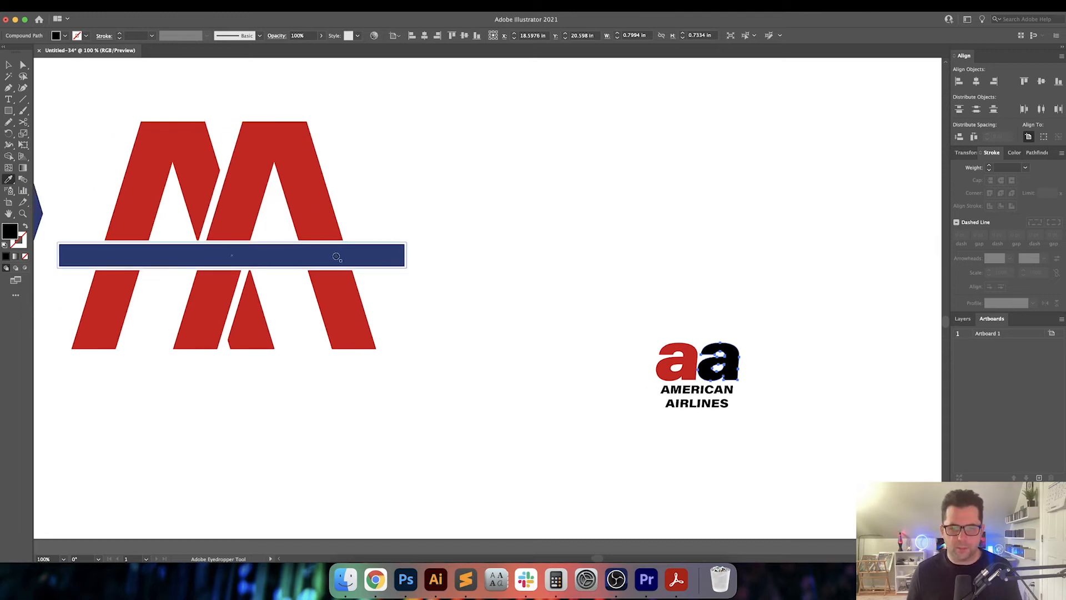
click(337, 257)
key(v)
click(659, 261)
Examine the red and blue lockup with its stacked wordmark both close up and at a small size
drag(733, 286, 404, 193)
scroll(365, 318, up, 3)
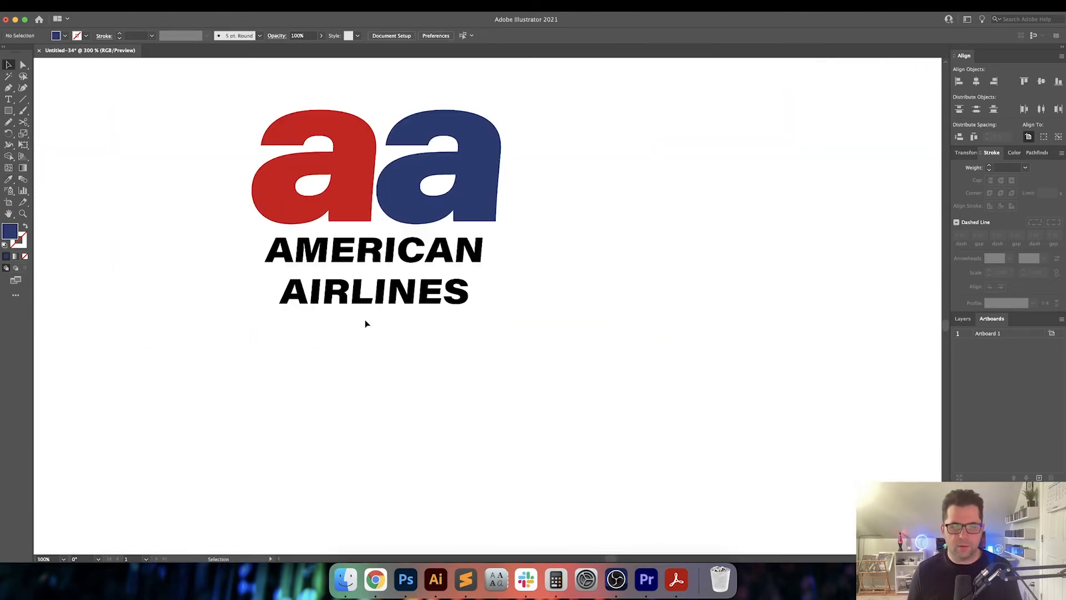
drag(365, 318, 434, 381)
scroll(509, 366, down, 4)
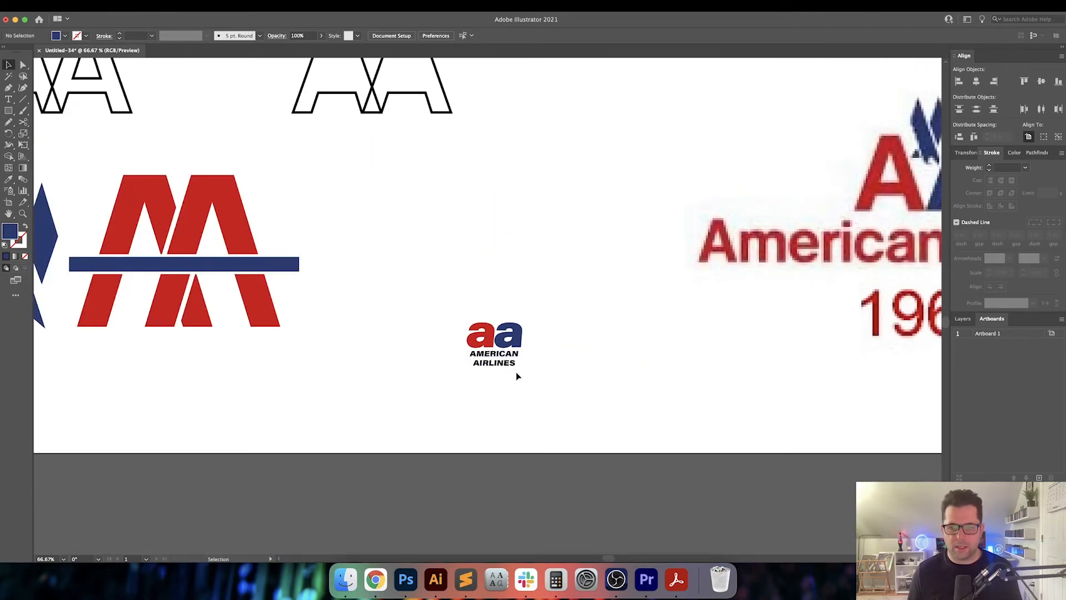
scroll(515, 371, up, 6)
drag(658, 379, 645, 398)
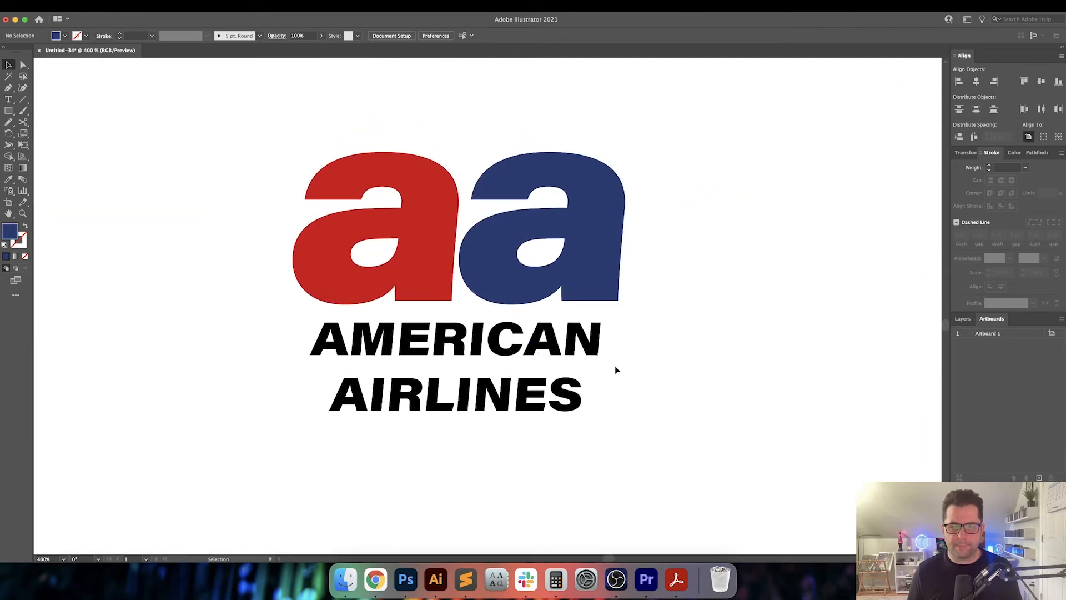
drag(696, 336, 715, 391)
Delete the red first letter of the monogram
key(a)
drag(259, 172, 404, 295)
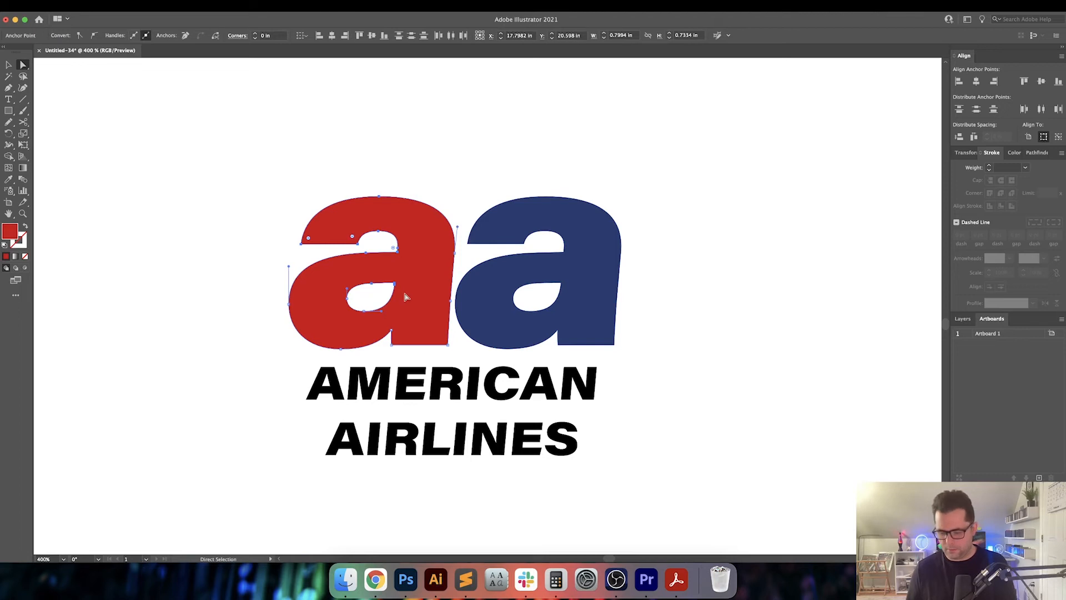
key(Delete)
Move the blue letter about 2.09 in to the left, away from the stacked wordmark
key(v)
click(597, 299)
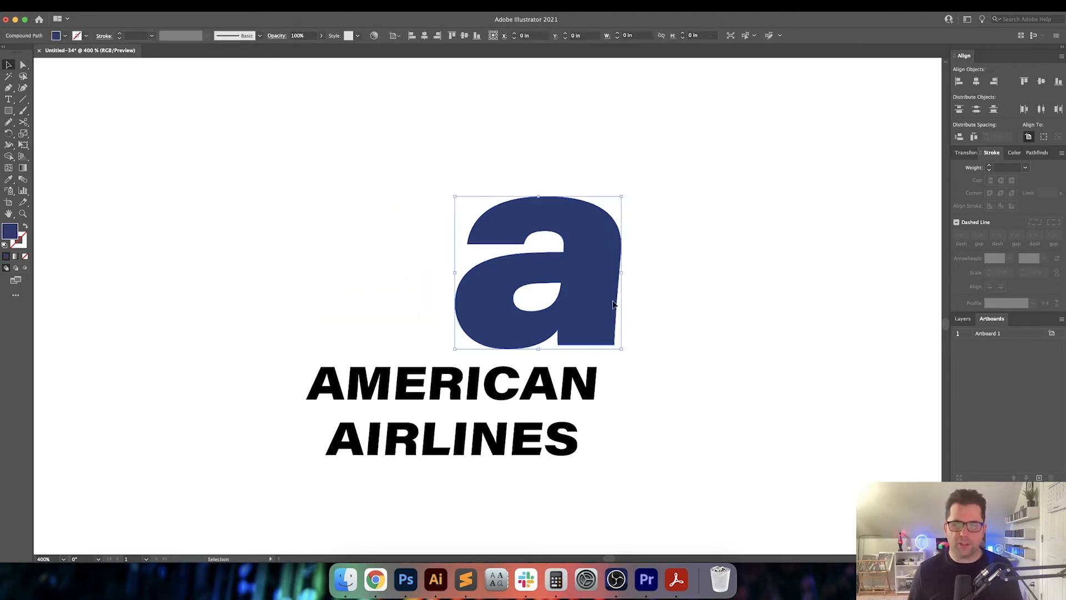
scroll(606, 311, down, 3)
drag(611, 313, 392, 312)
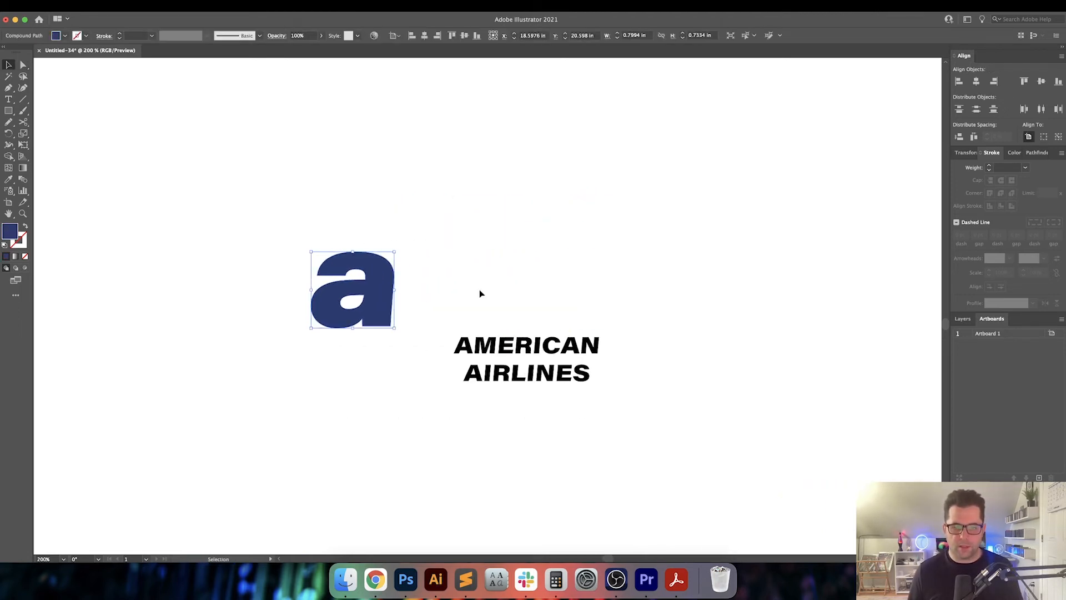
click(481, 293)
scroll(346, 311, up, 3)
key(m)
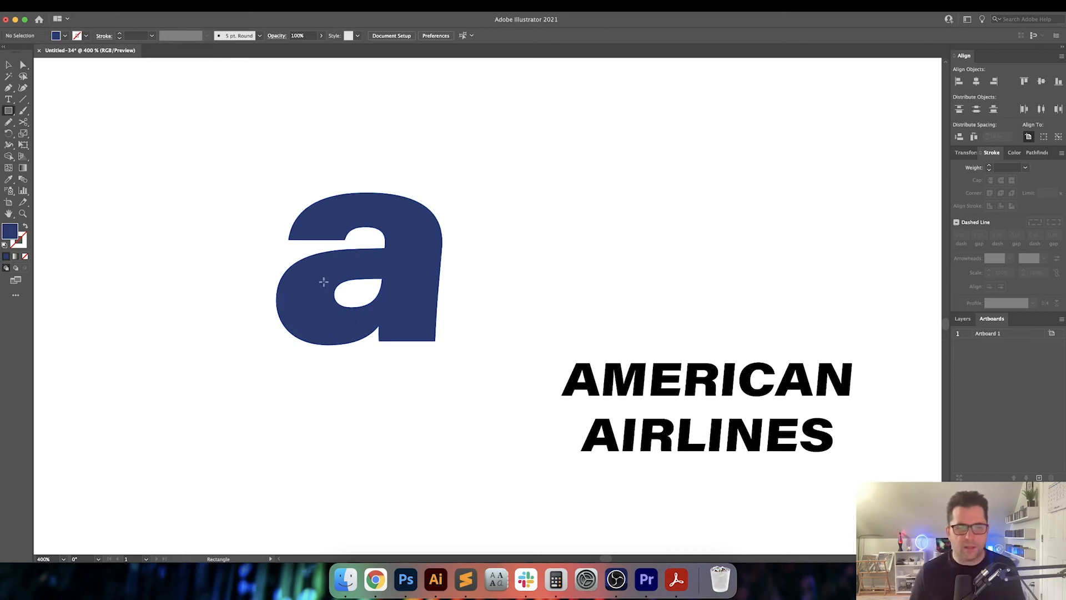
drag(324, 269, 396, 313)
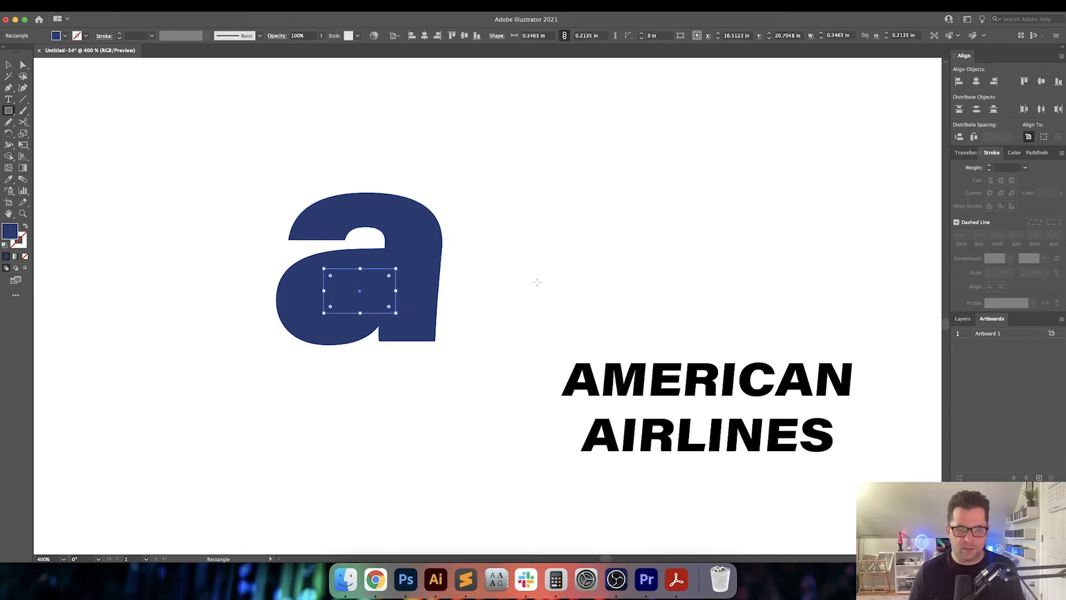
super+click(547, 285)
key(super+z)
key(v)
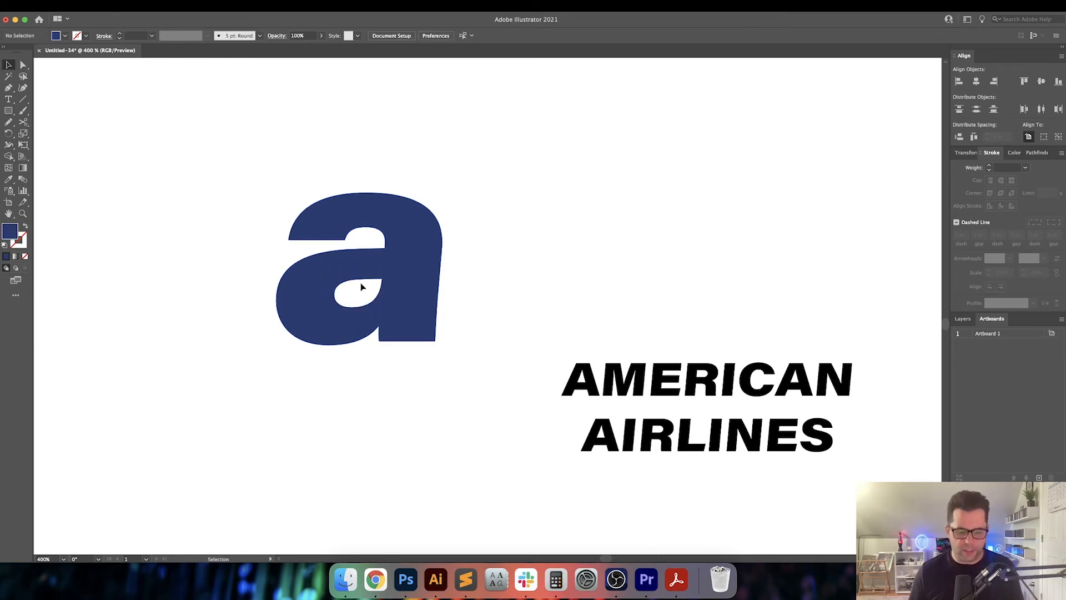
Draw a blue rectangle about 0.23 by 0.14 in that fits the counter of the lowercase letter
scroll(361, 284, up, 1)
scroll(361, 286, up, 2)
key(m)
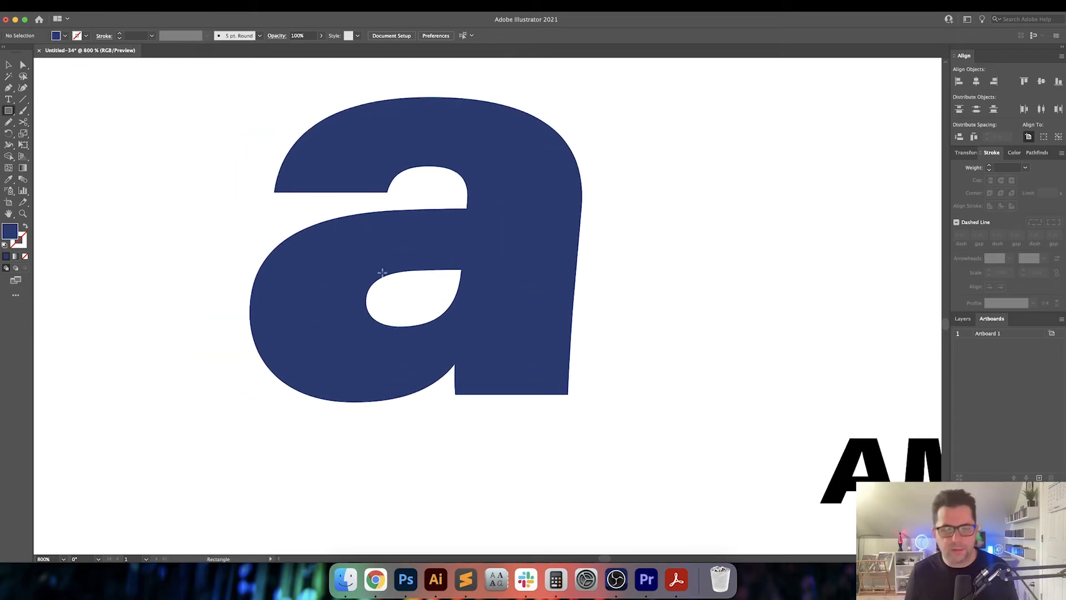
drag(451, 269, 366, 298)
key(v)
Place a copy of the rectangle to the right of the letter and enlarge the original over the counter to about 0.35 by 0.20 in
drag(451, 298, 461, 299)
scroll(411, 297, right, 5)
drag(348, 300, 365, 341)
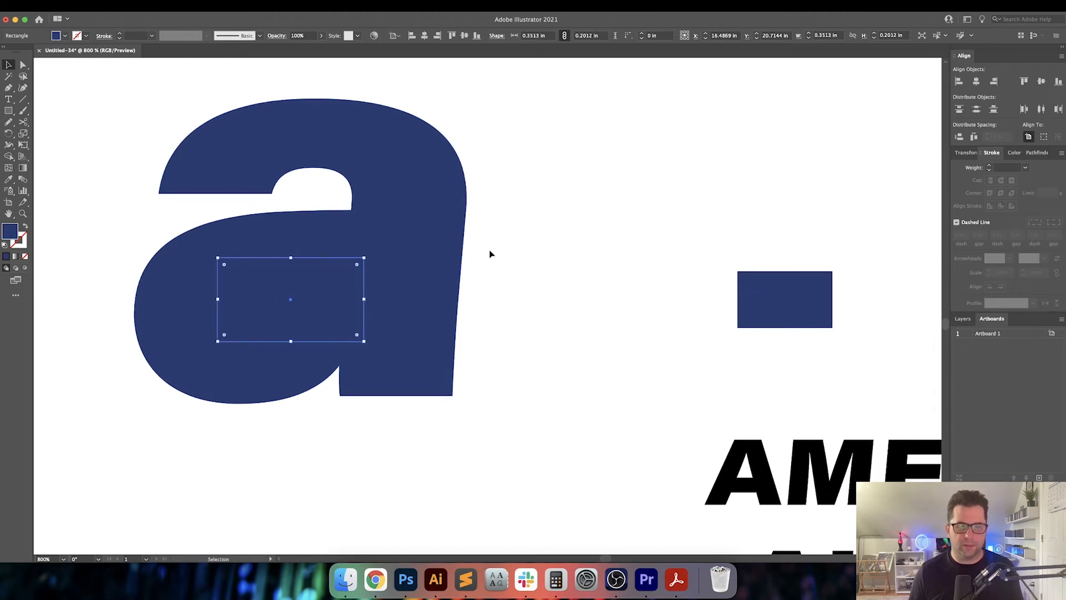
Select the letter together with its covering rectangle, bring up the Pathfinder options, and undo the last stray edit
shift+click(237, 349)
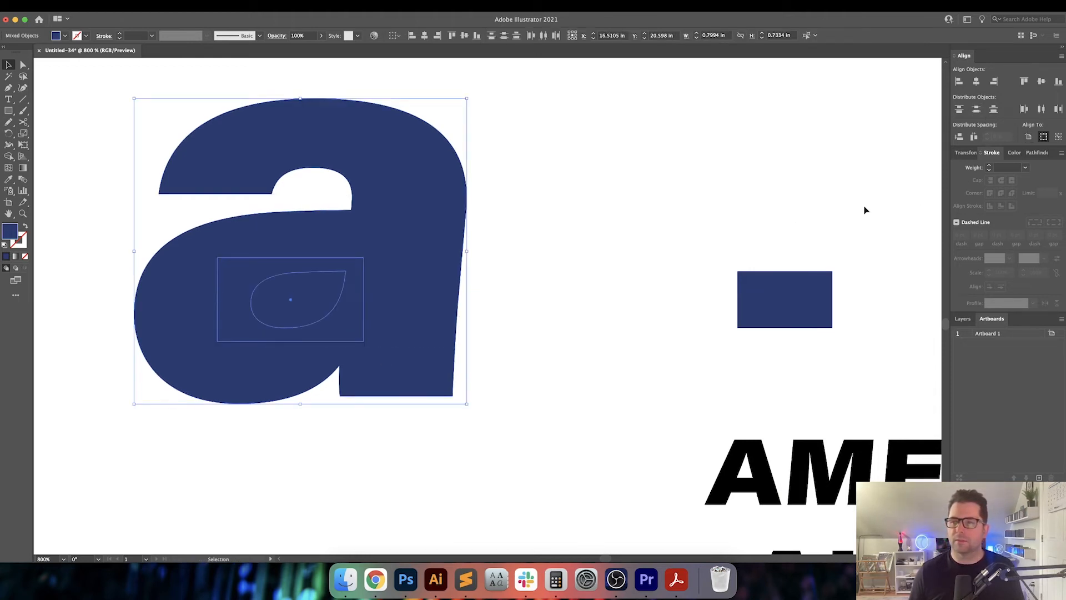
click(1033, 152)
click(762, 219)
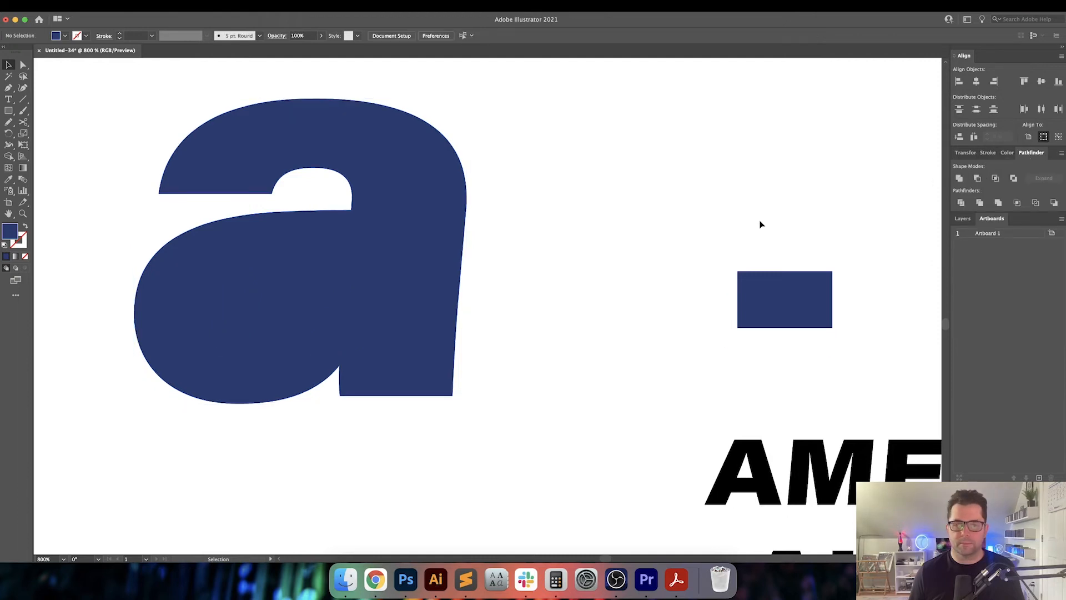
drag(460, 283, 346, 314)
key(super+z)
click(511, 314)
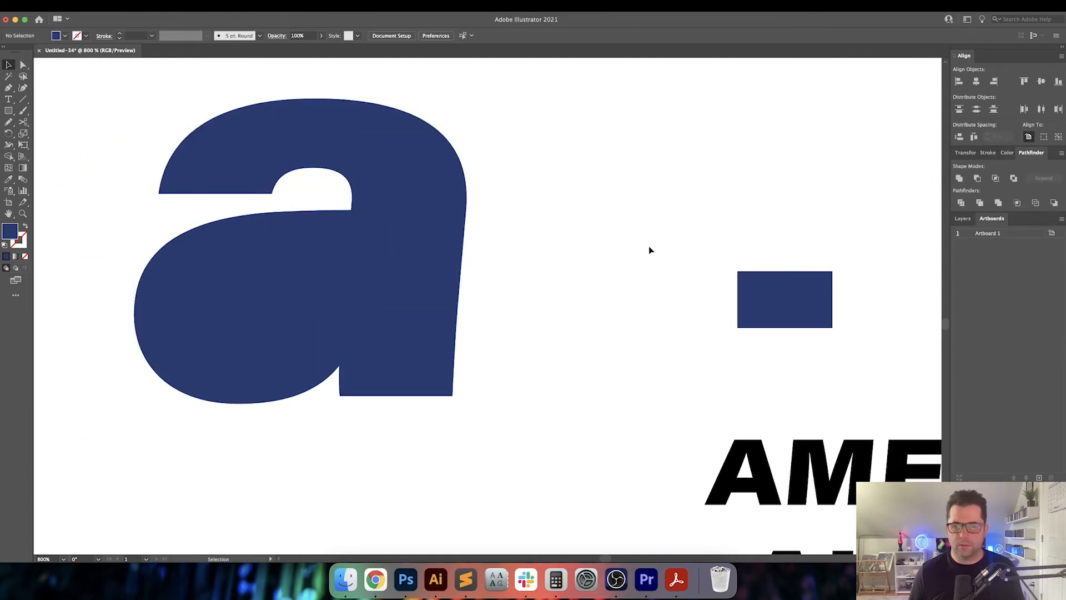
Create a five-pointed star with radii of 0.1512 in and 0.0578 in between the letter and the separate rectangle
key(v)
click(800, 325)
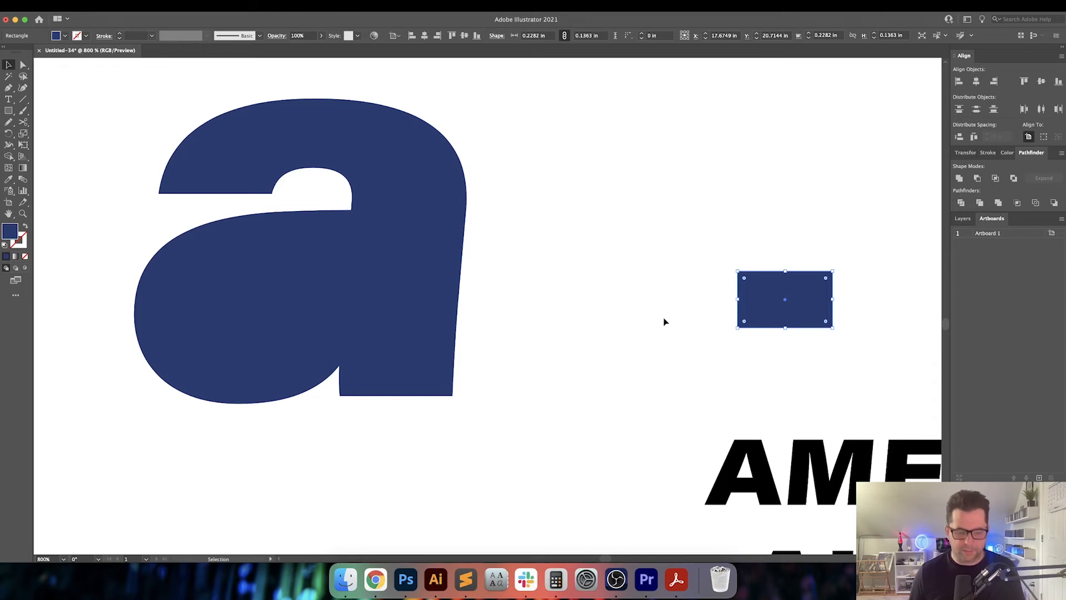
click(665, 322)
drag(10, 113, 52, 155)
click(666, 300)
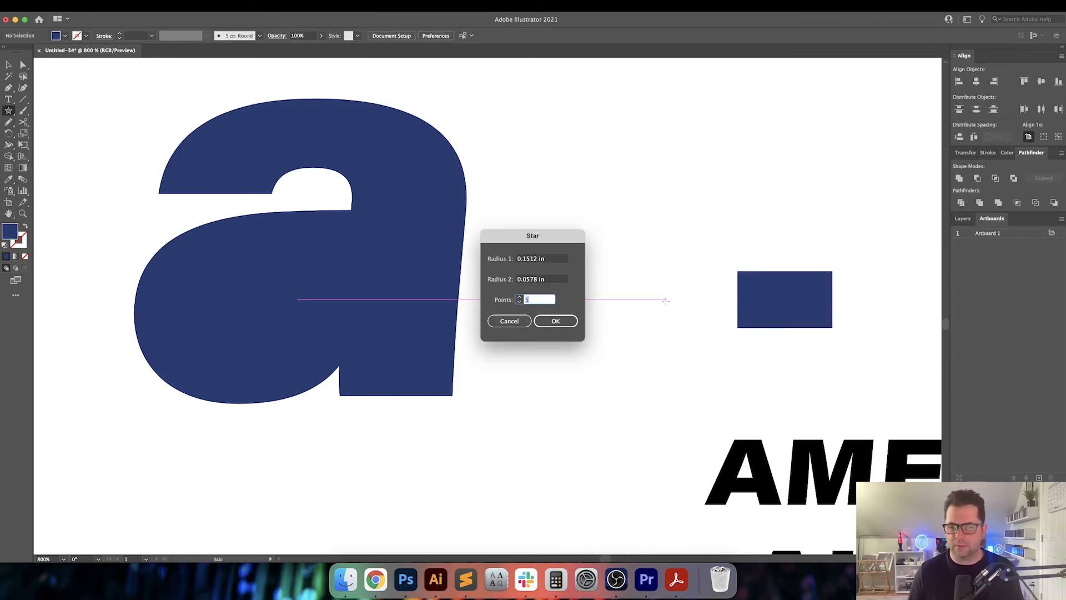
key(Return)
key(v)
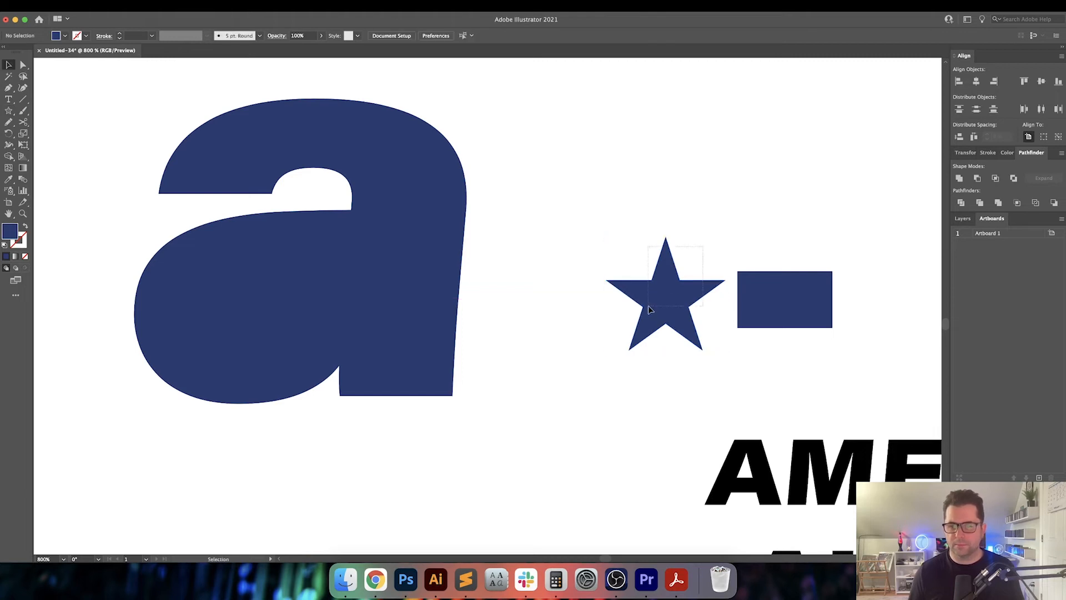
Scale the star down to the separate rectangle's height, about 0.14 in, and place it just beside that rectangle
mouse_move(667, 245)
mouse_down()
mouse_move(666, 265)
mouse_move(692, 295)
mouse_up()
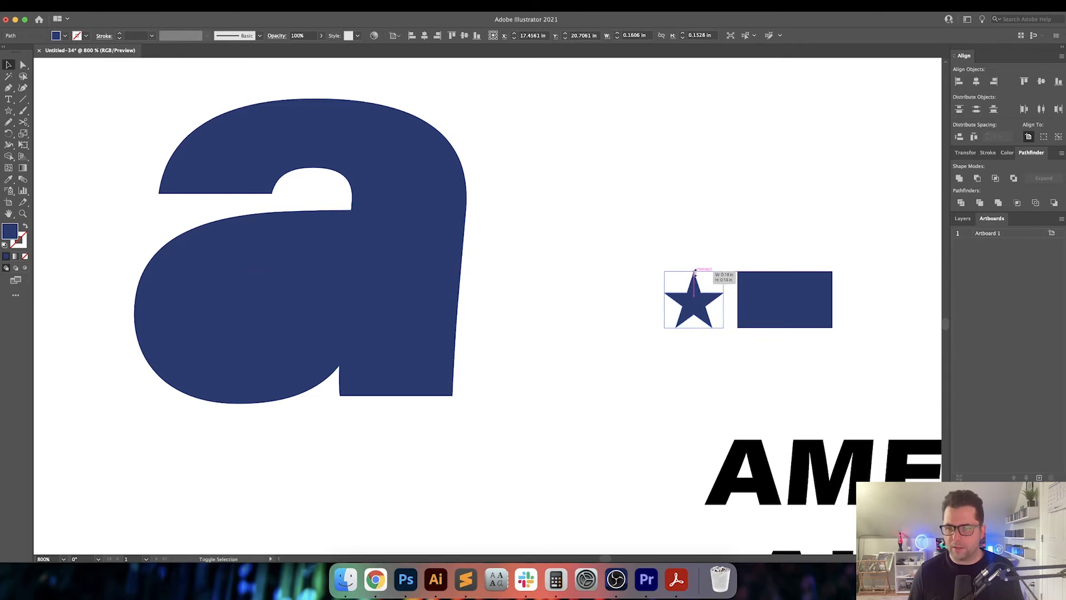
click(596, 314)
mouse_move(596, 314)
mouse_down()
mouse_move(643, 312)
mouse_move(591, 311)
mouse_up()
click(743, 303)
In outline view, shift the rectangle around the counter slightly right and centre the star horizontally on it
key(super+y)
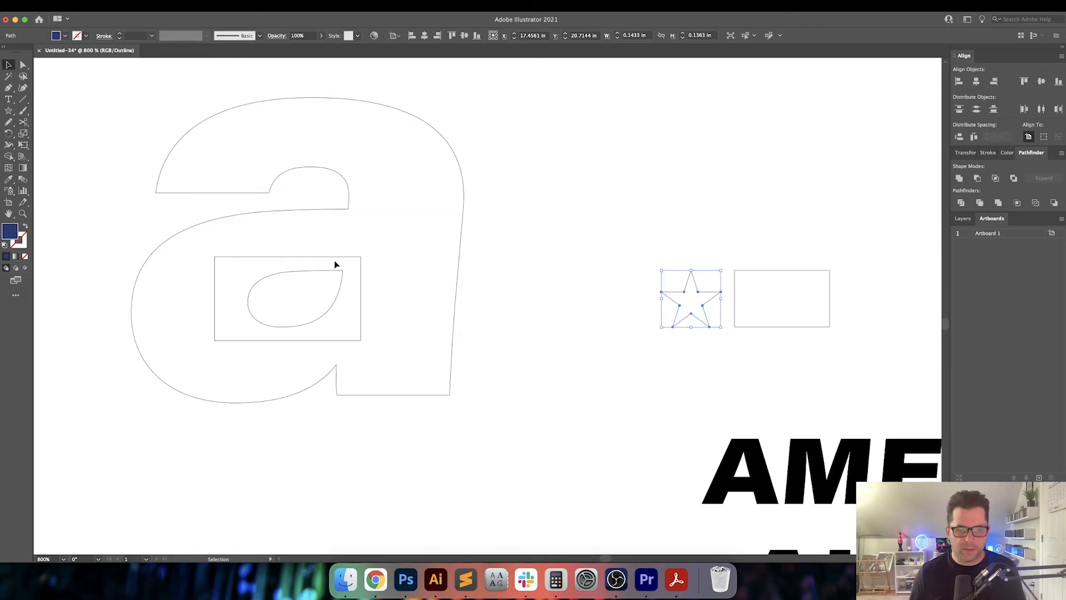
drag(337, 258, 343, 258)
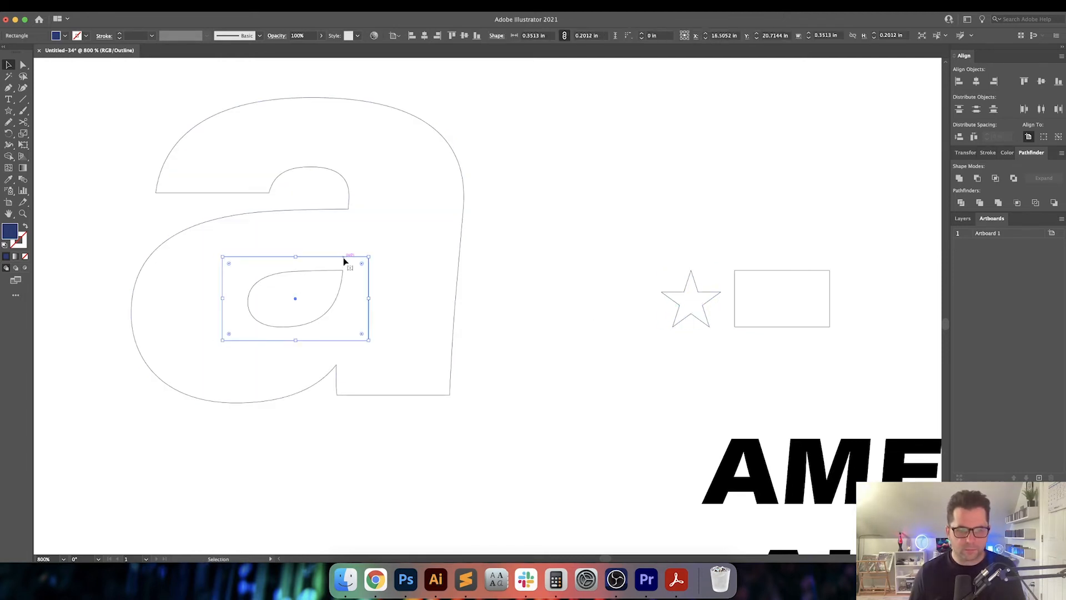
shift+click(681, 296)
click(307, 257)
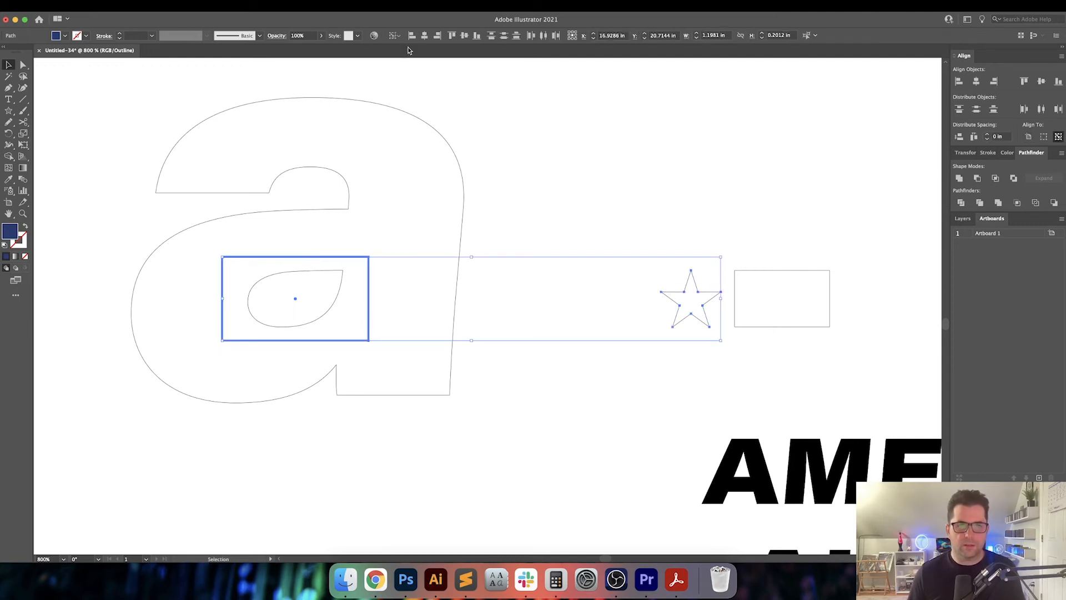
click(424, 35)
click(543, 198)
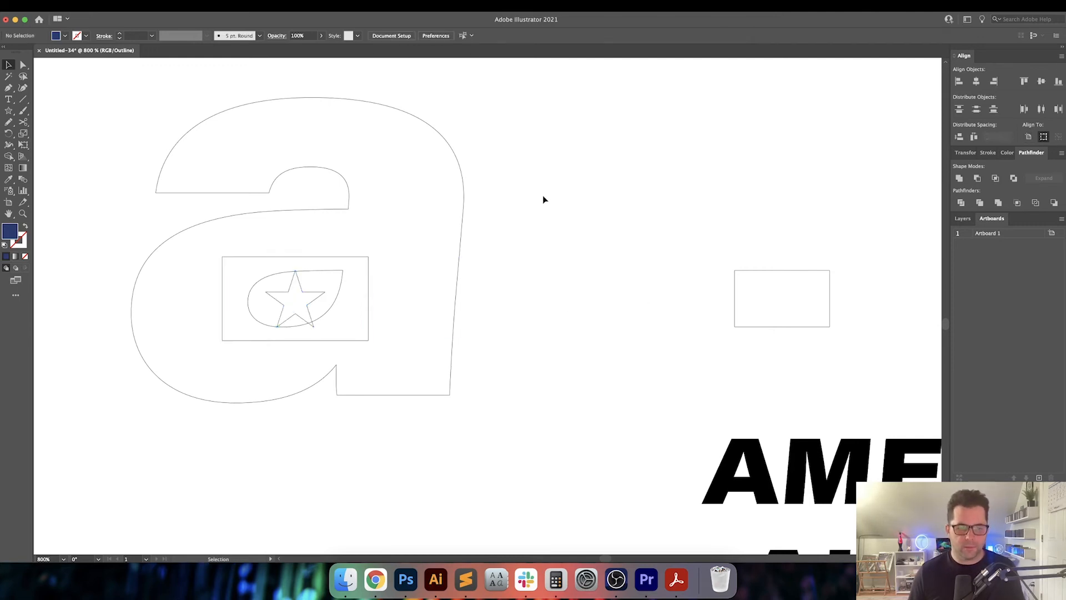
Unite the letter with the rectangle covering its counter so the bowl becomes solid
click(347, 258)
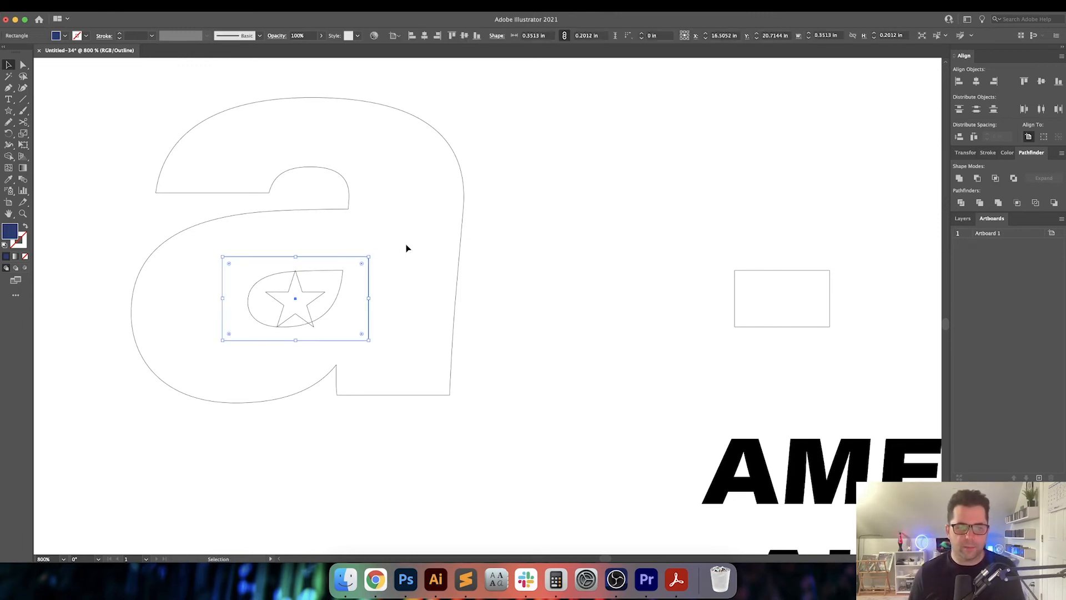
drag(490, 240, 420, 263)
click(960, 178)
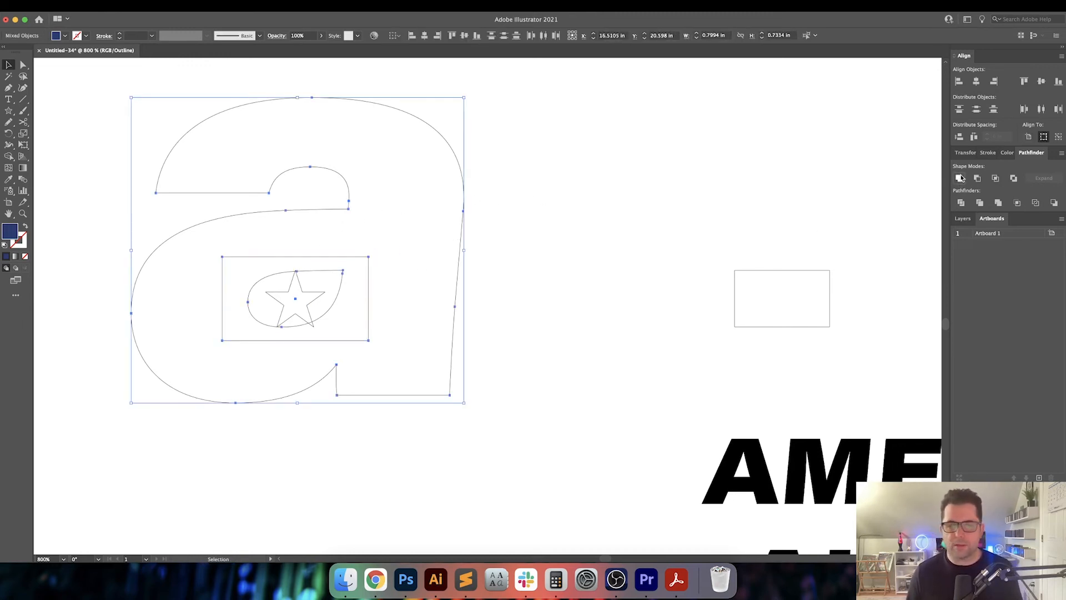
click(516, 333)
Try cutting the small star out of the solid letter with Minus Front in preview view, and undo the cut
click(278, 325)
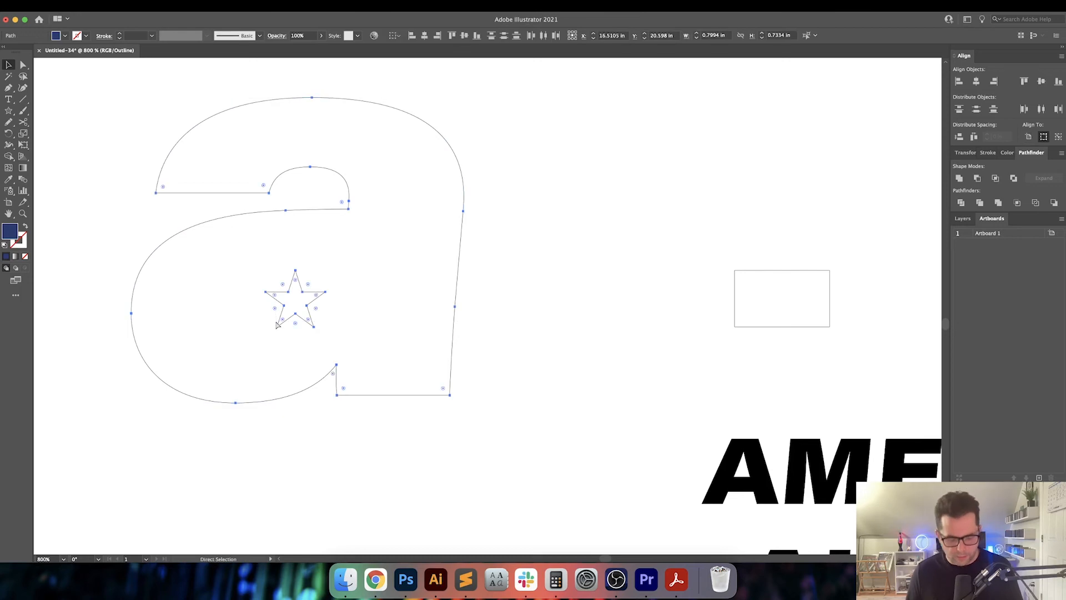
key(super+y)
click(977, 178)
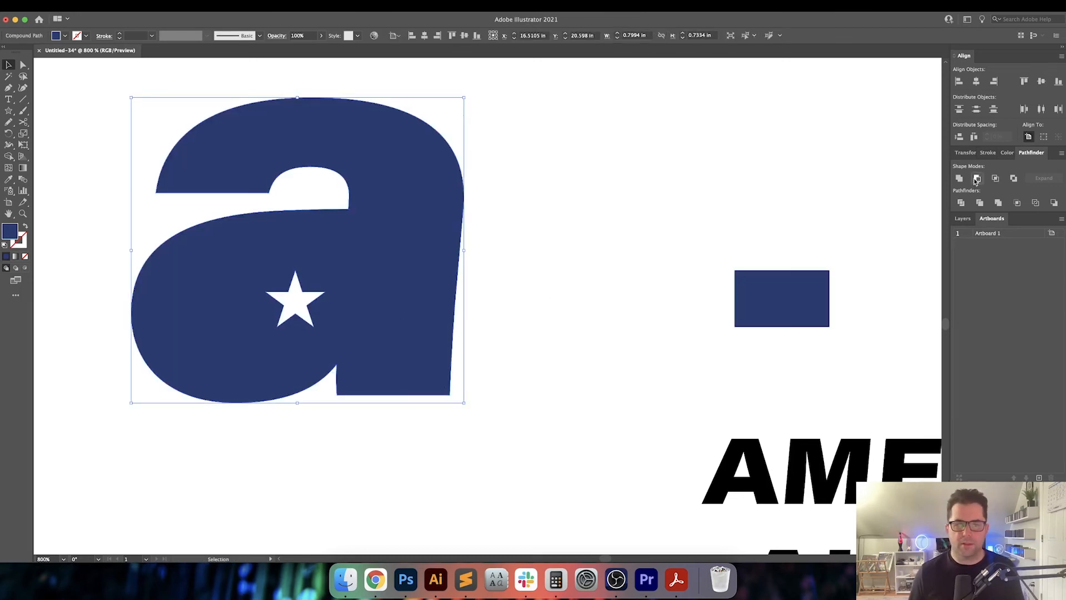
click(624, 333)
scroll(625, 332, down, 3)
drag(625, 332, 480, 304)
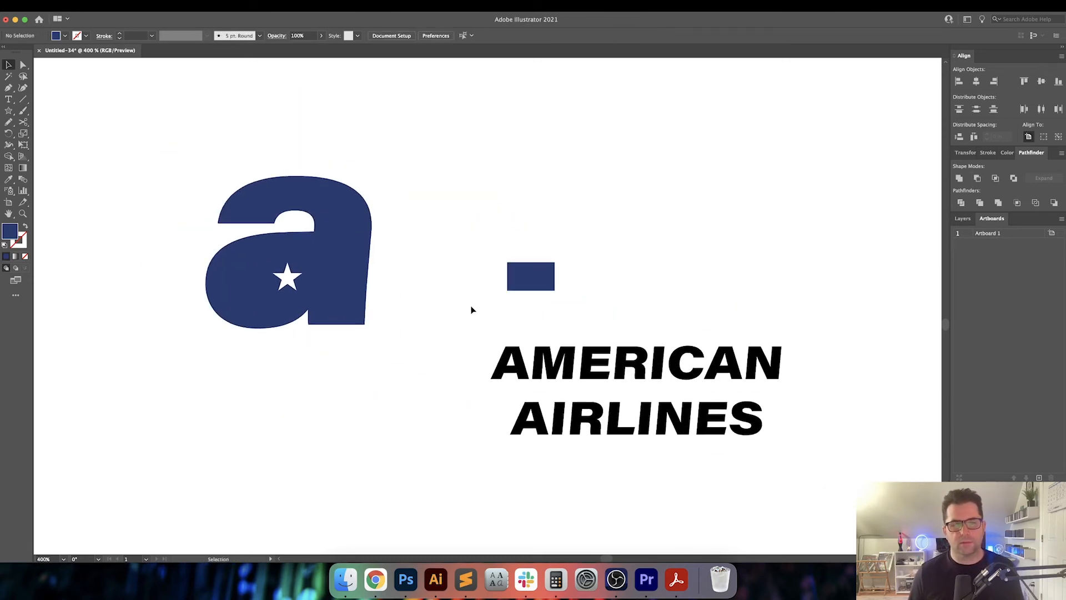
scroll(474, 310, left, 2)
key(super+z)
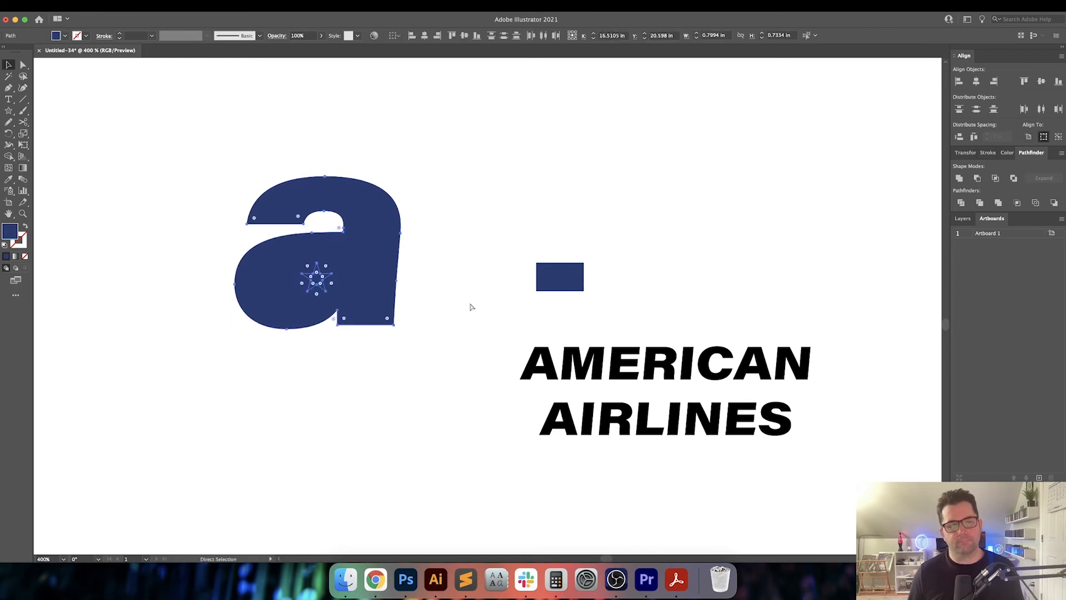
Enlarge the star inside the letter to about 0.23 by 0.22 in
key(v)
click(329, 286)
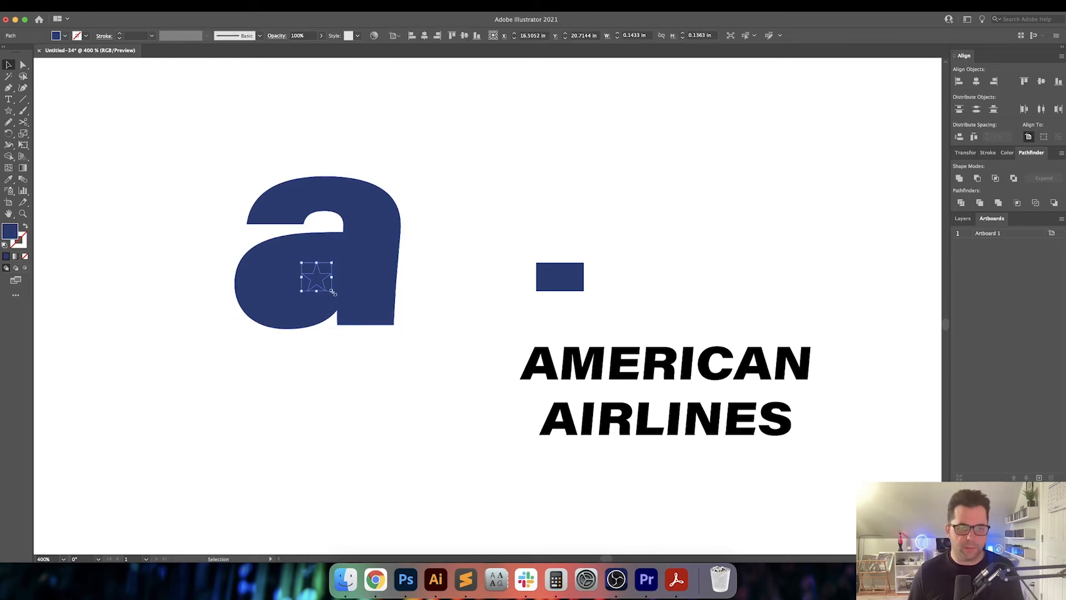
drag(333, 292, 345, 300)
Try cutting the enlarged star out of the letter at its current position, and undo the cut
drag(423, 245, 260, 302)
click(977, 177)
click(673, 200)
drag(674, 200, 749, 226)
drag(626, 232, 617, 217)
key(super+z)
click(537, 300)
Nudge the star slightly upward and subtract it from the letter with Minus Front, returning to preview view
click(380, 280)
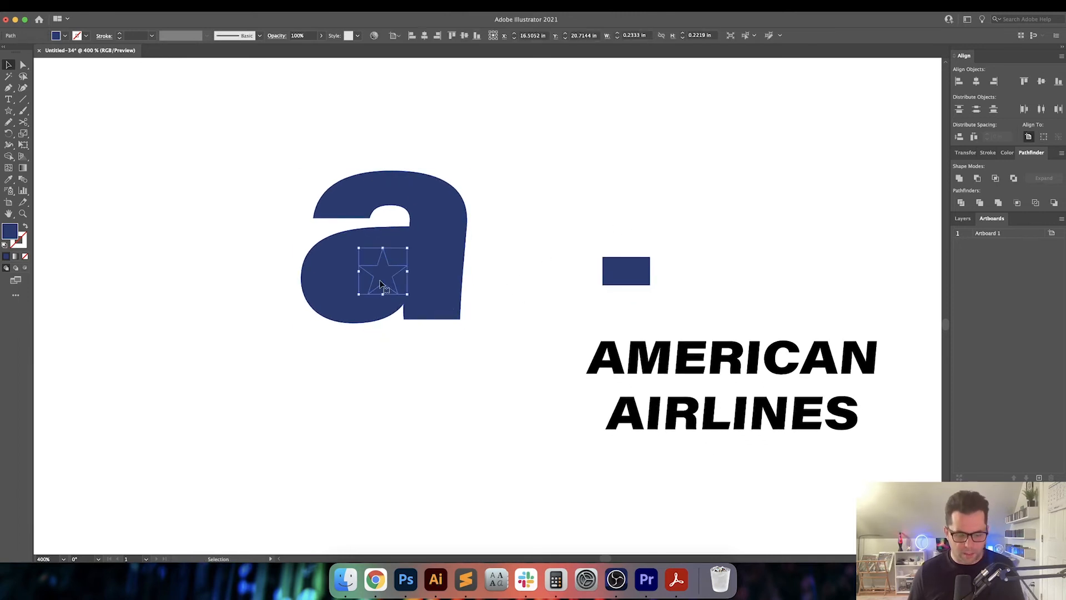
key(super+y)
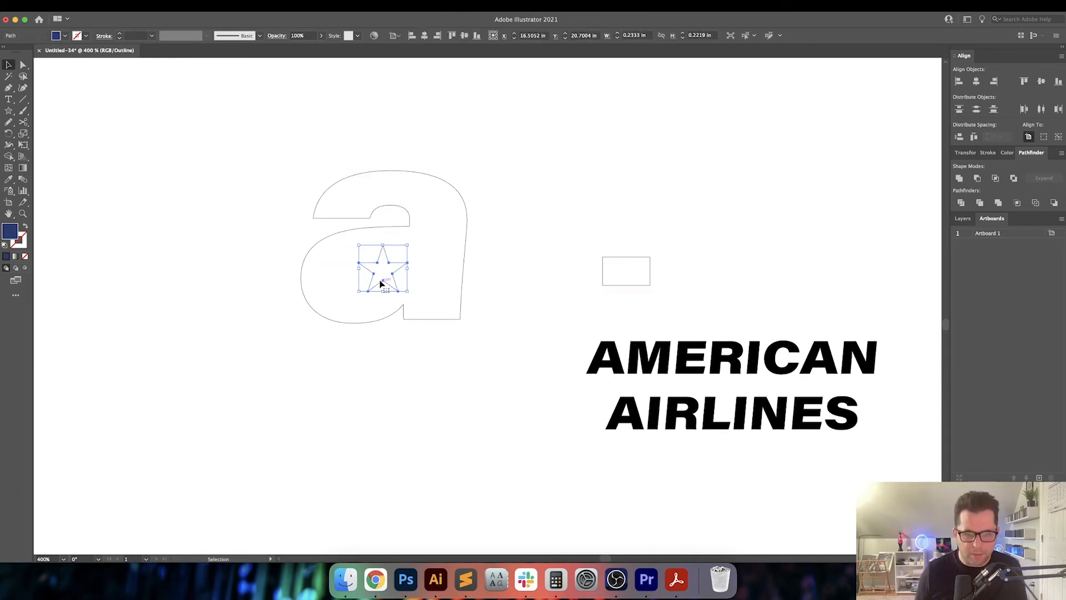
drag(503, 230, 325, 284)
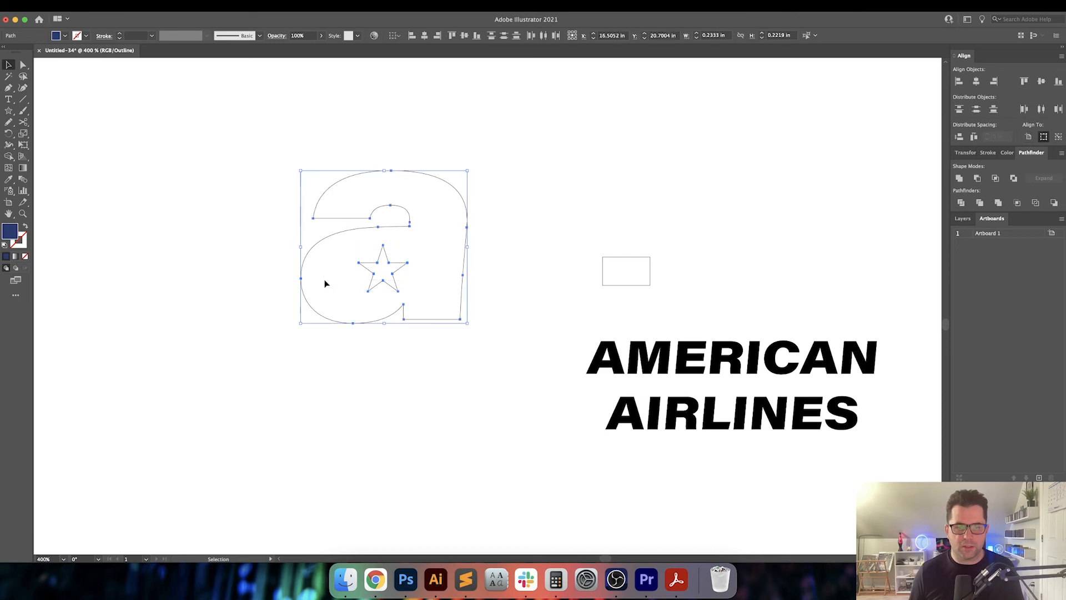
click(977, 178)
key(super+y)
click(651, 211)
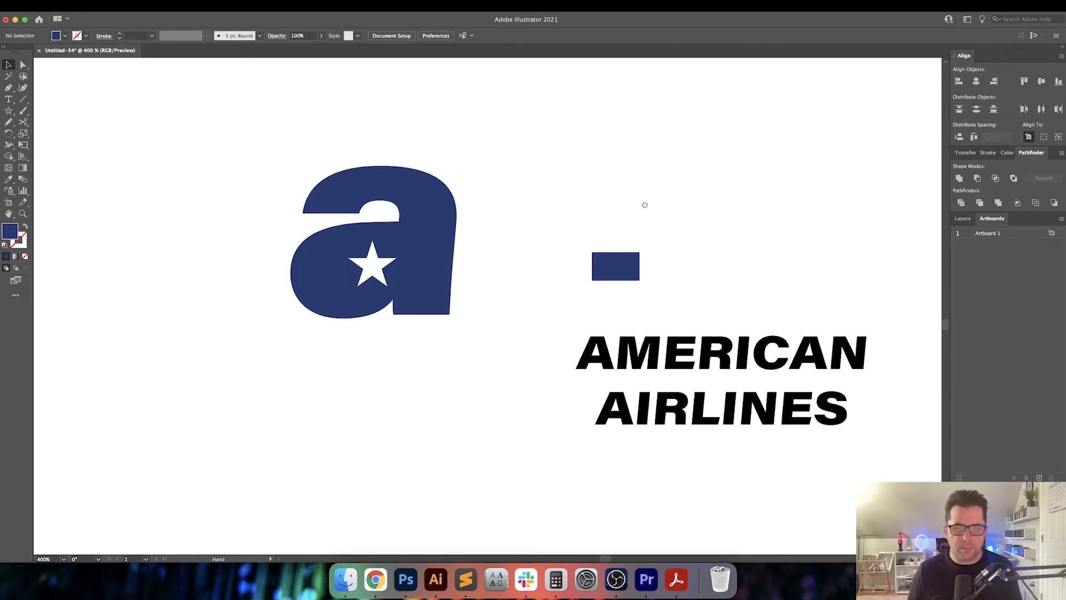
Delete the leftover blue rectangle and move the stacked AMERICAN AIRLINES wordmark directly beneath the letter
scroll(589, 205, right, 2)
drag(531, 212, 624, 276)
key(Delete)
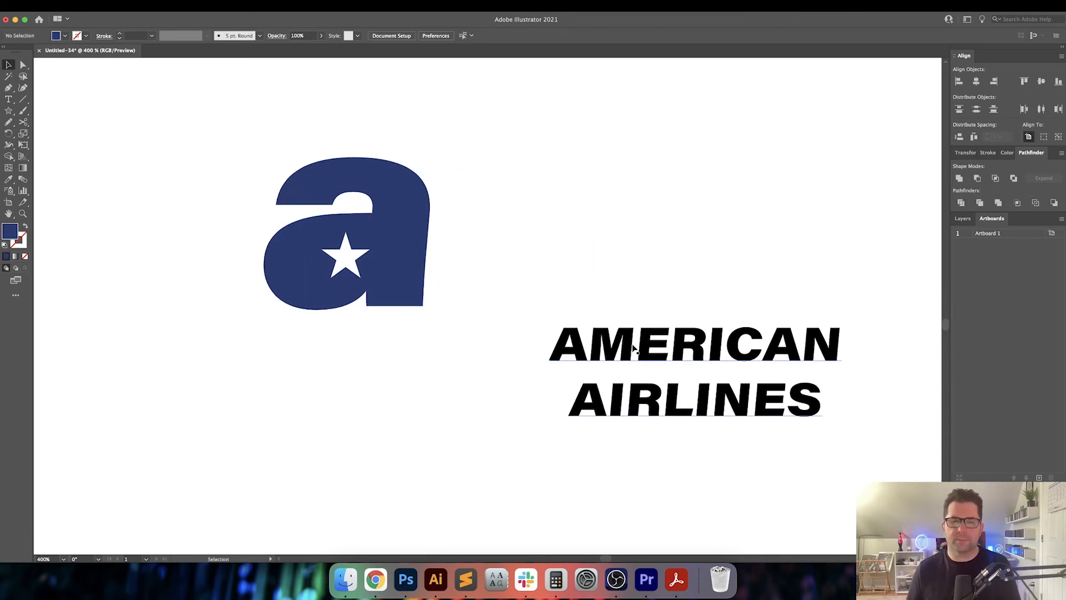
drag(644, 350, 307, 353)
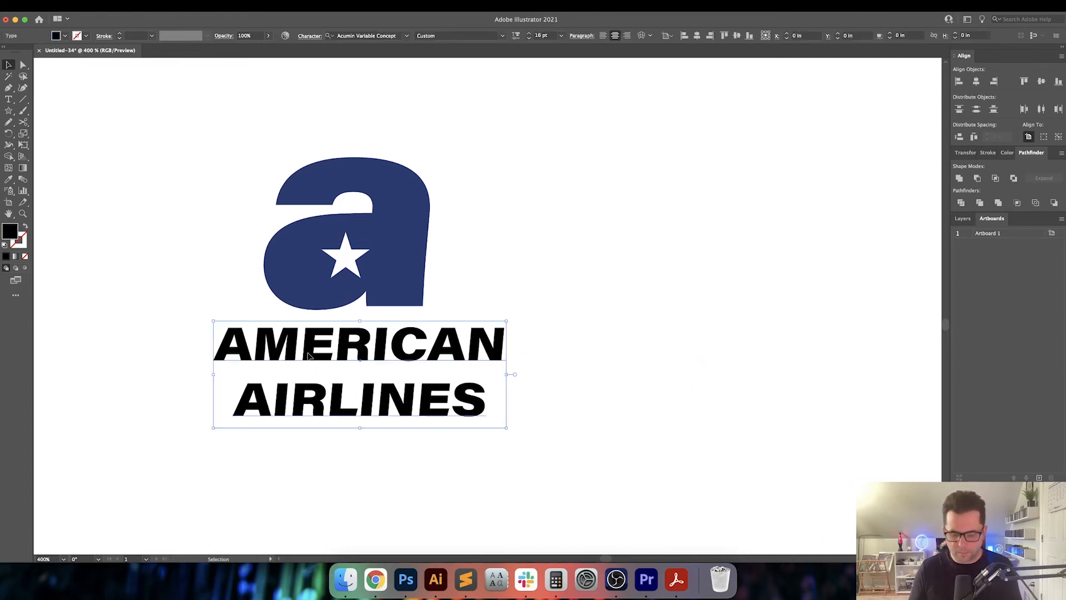
key(super+minus)
click(621, 216)
drag(622, 216, 598, 302)
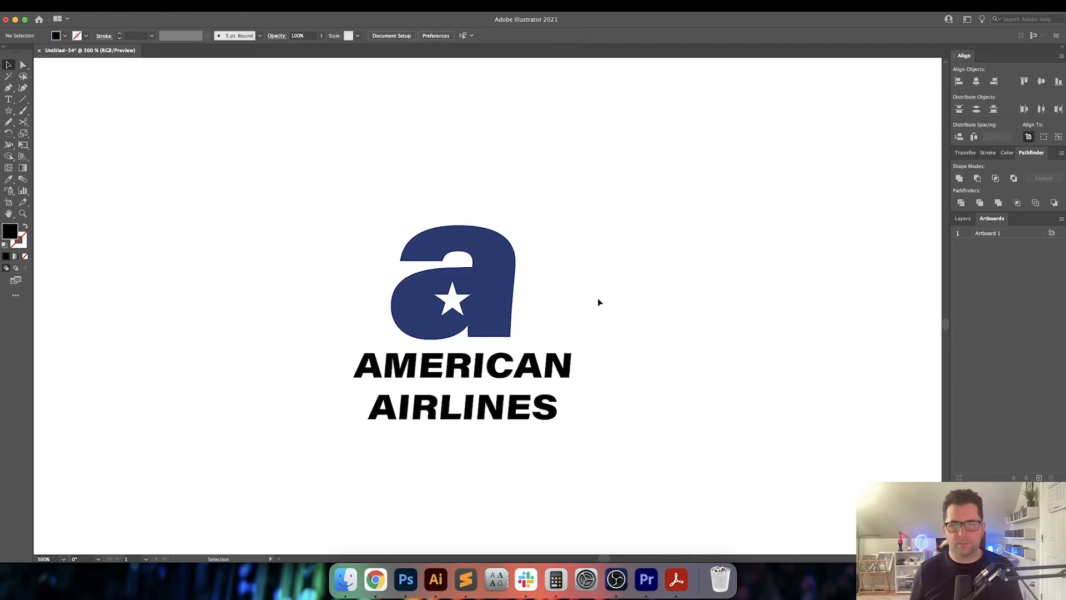
Recolour the wordmark with the red sampled from the AA monogram
click(522, 408)
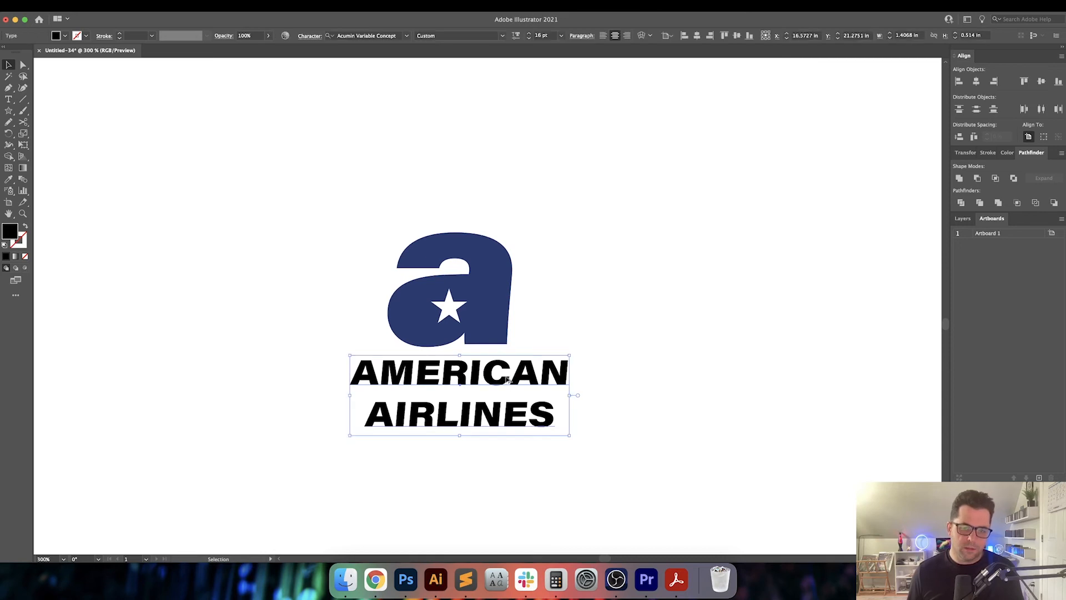
key(super+minus)
key(super+minus)
key(super+minus)
key(super+minus)
key(i)
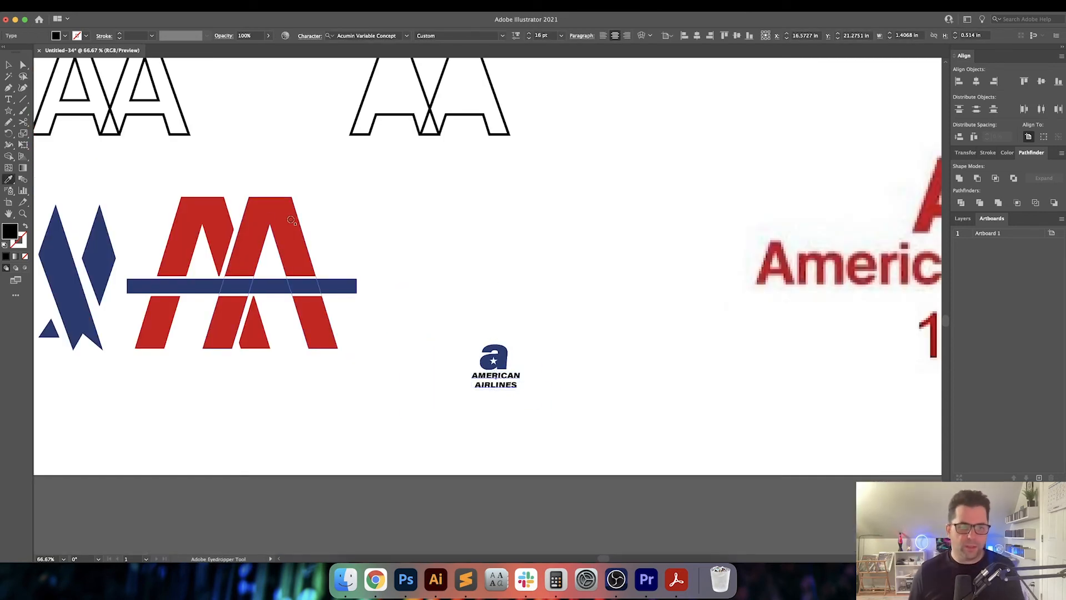
click(288, 225)
key(v)
click(507, 268)
scroll(509, 382, up, 4)
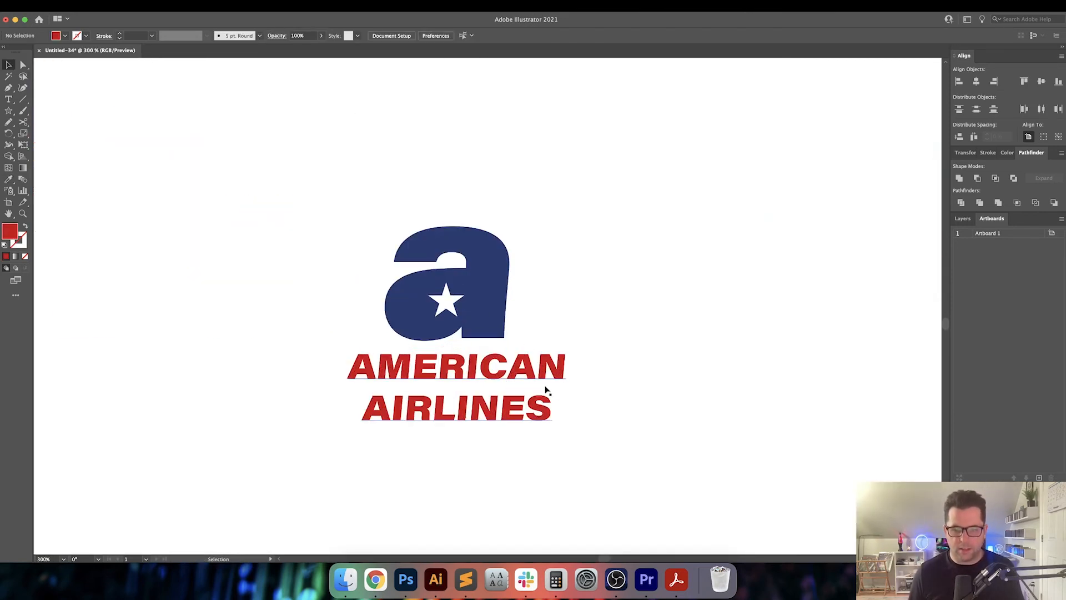
scroll(586, 410, down, 1)
Retype the wordmark in lowercase as "american" above "airlines"
click(515, 348)
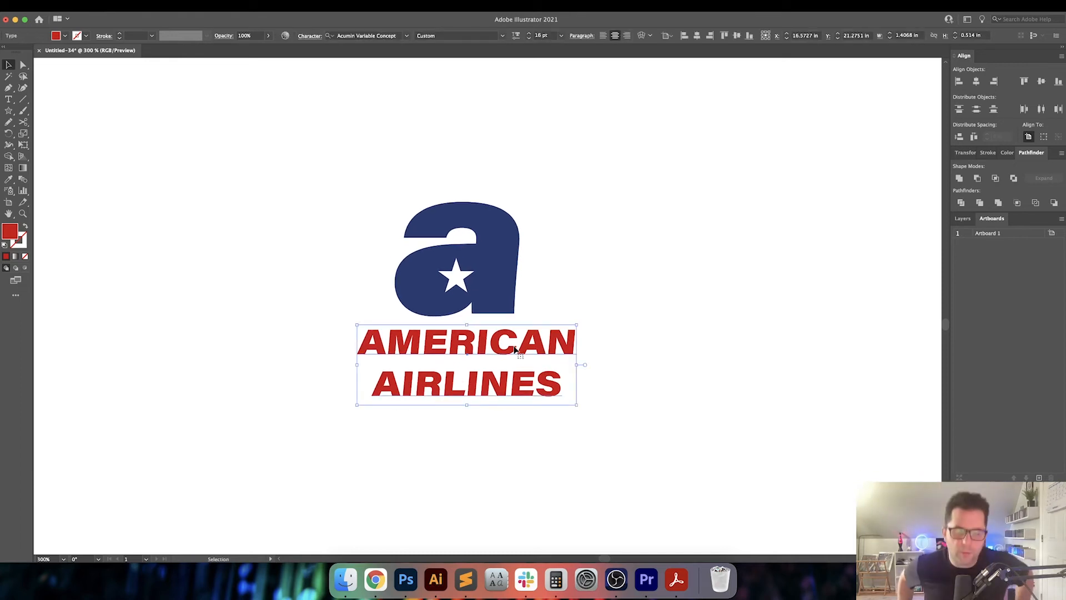
click(562, 262)
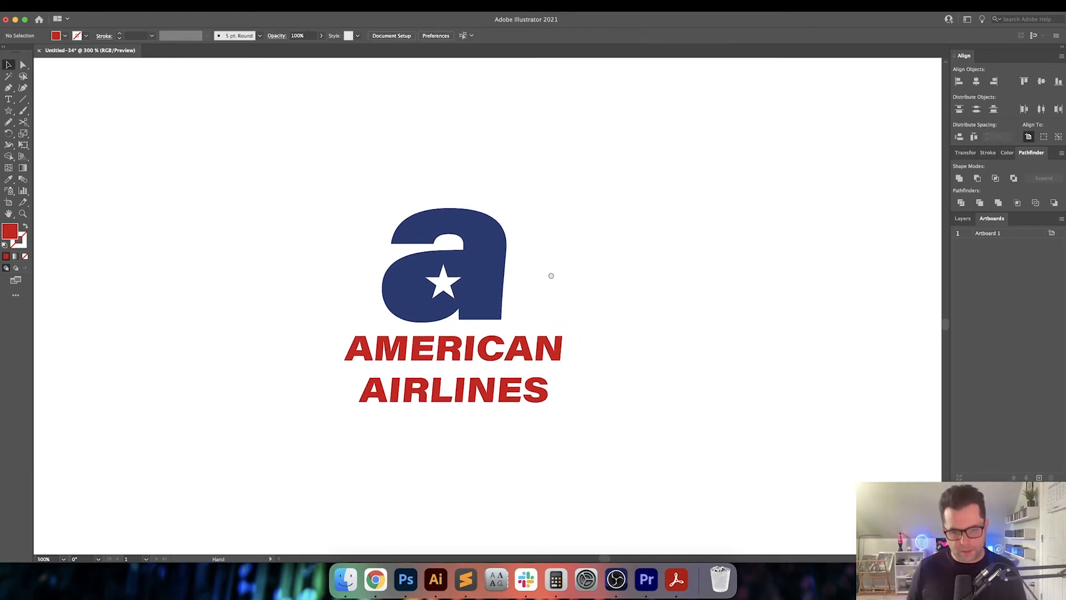
scroll(444, 351, up, 1)
triple_click(374, 348)
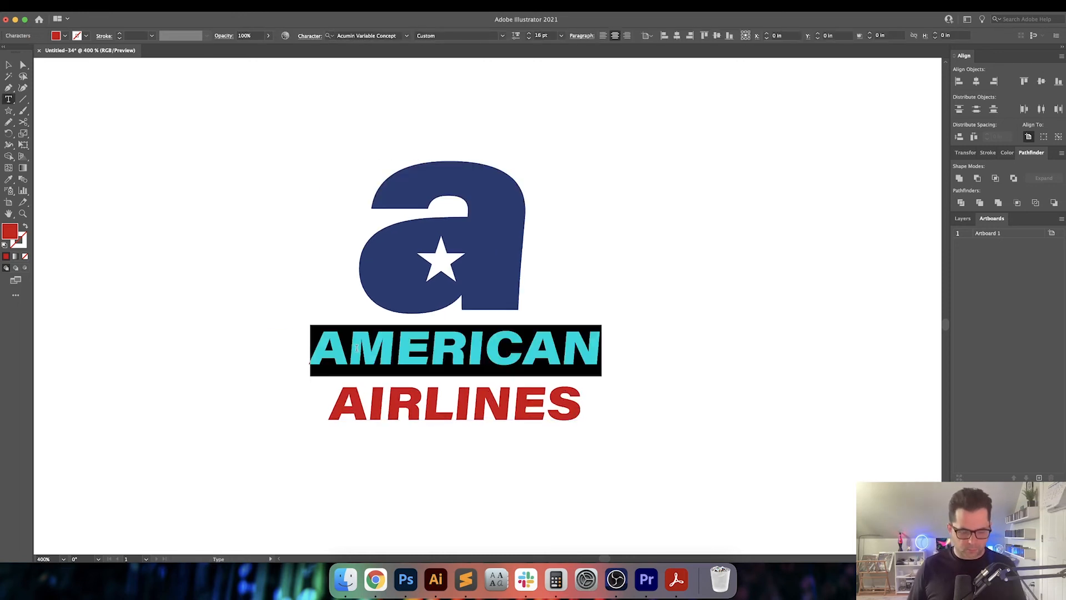
text(ameAIRLINES)
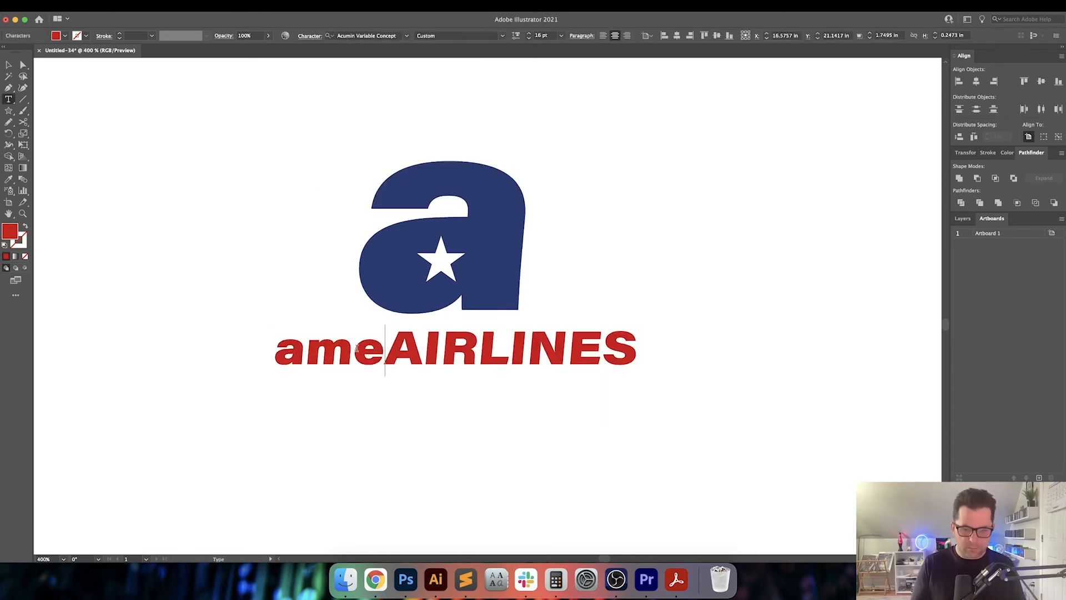
key(super+a)
text(americab)
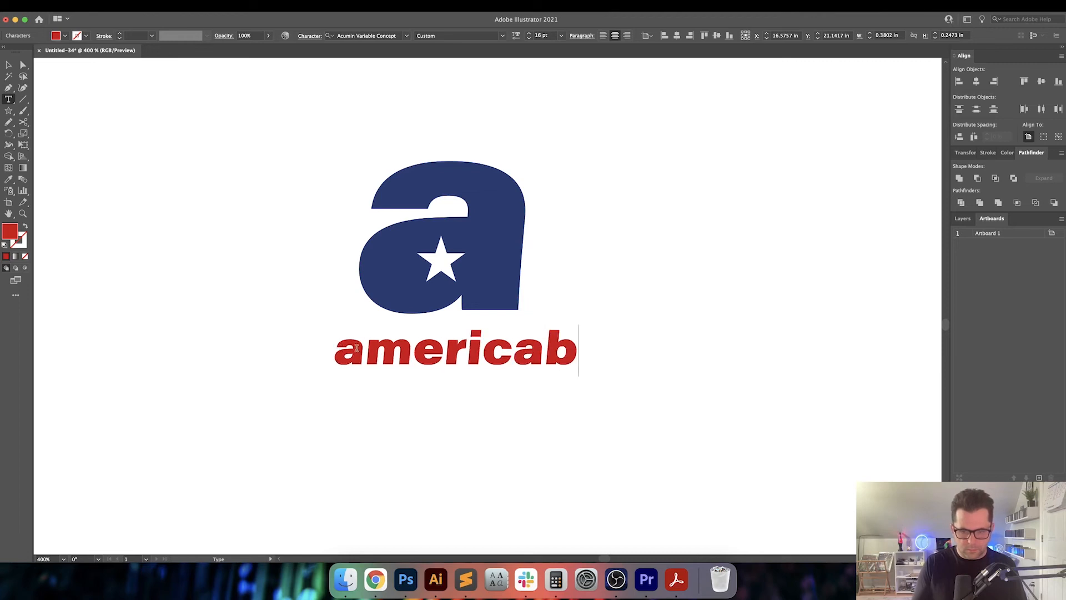
key(BackSpace)
text(n airlines)
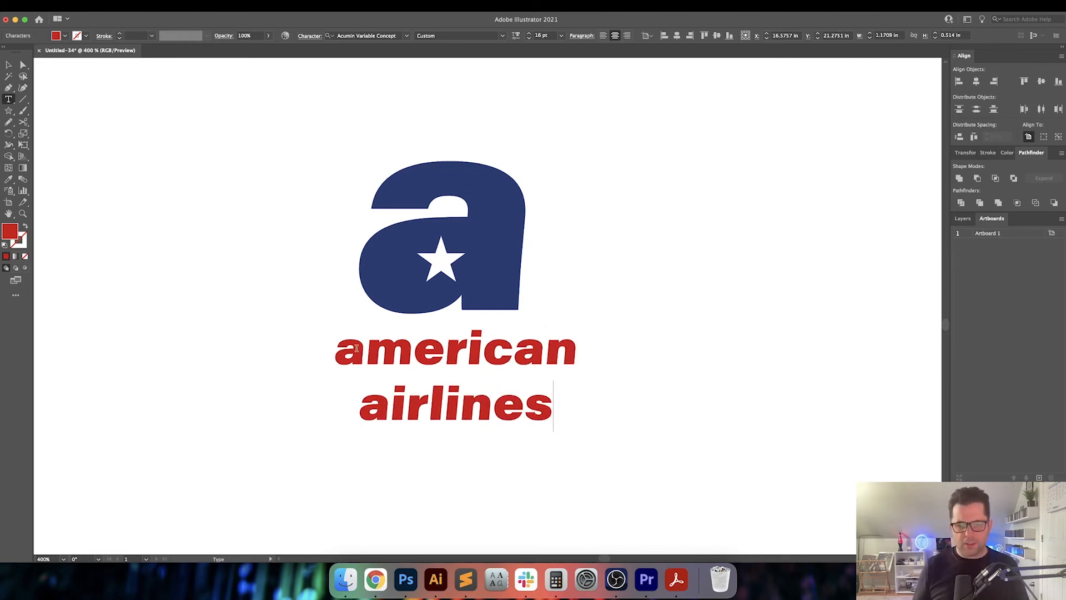
key(Escape)
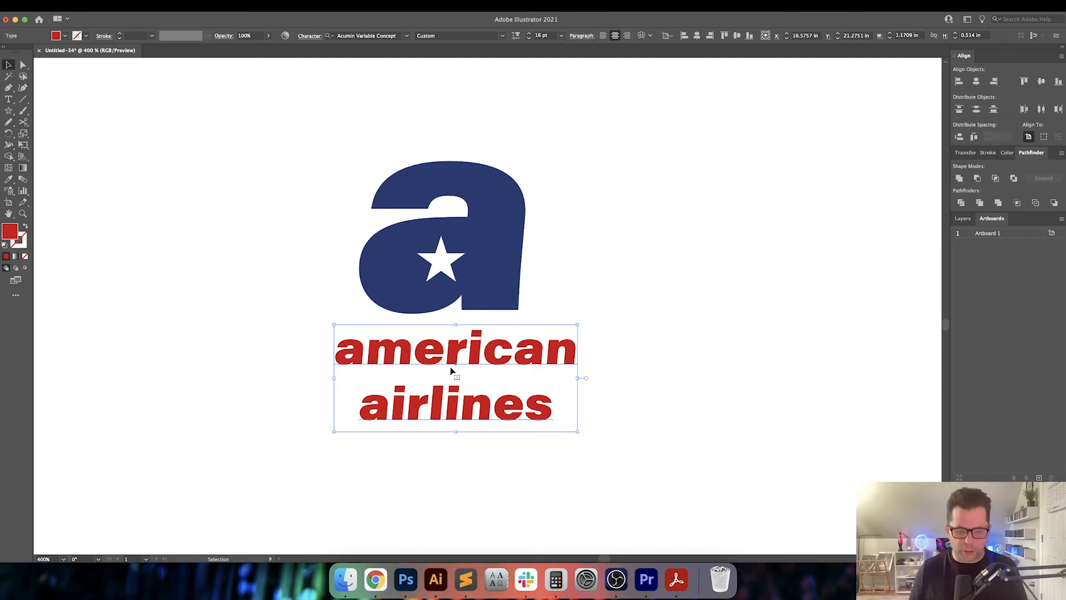
Bring up the character settings and replace the wordmark's first letter with a capital "A"
click(970, 555)
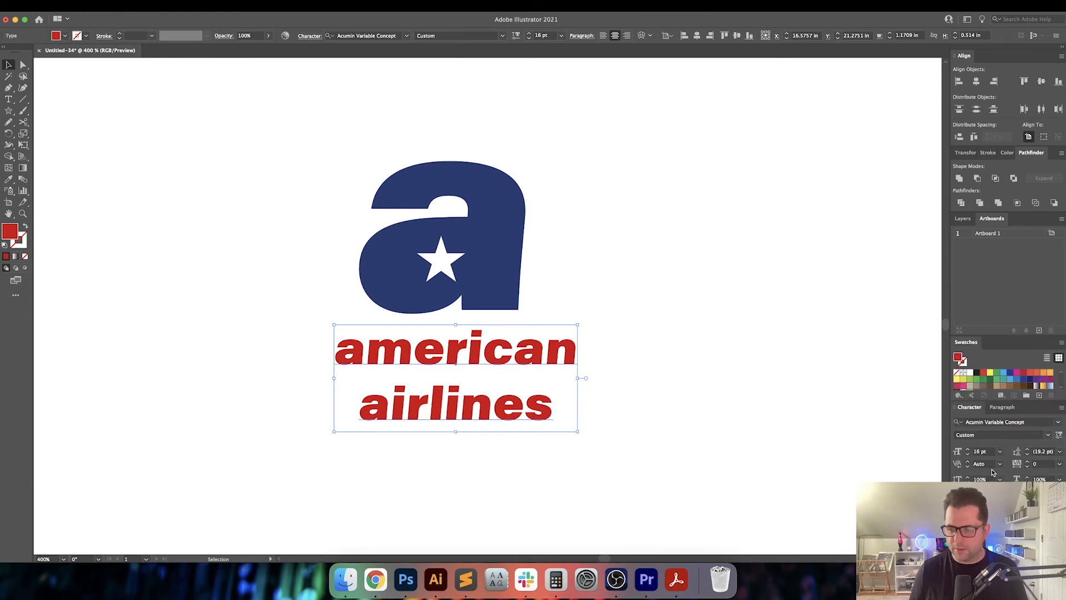
click(514, 383)
key(t)
drag(369, 351, 316, 352)
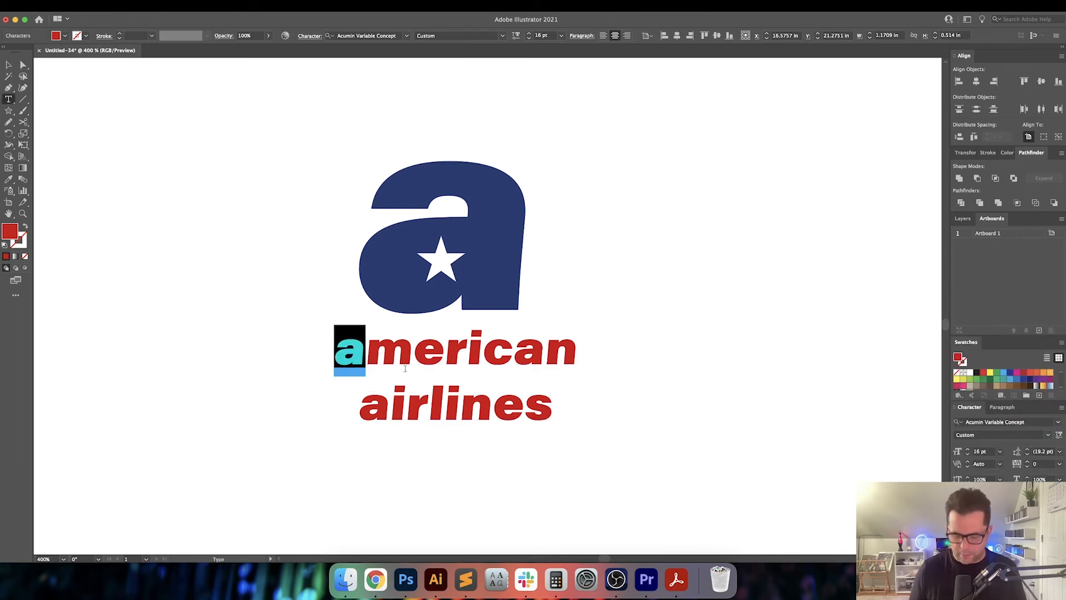
text(A)
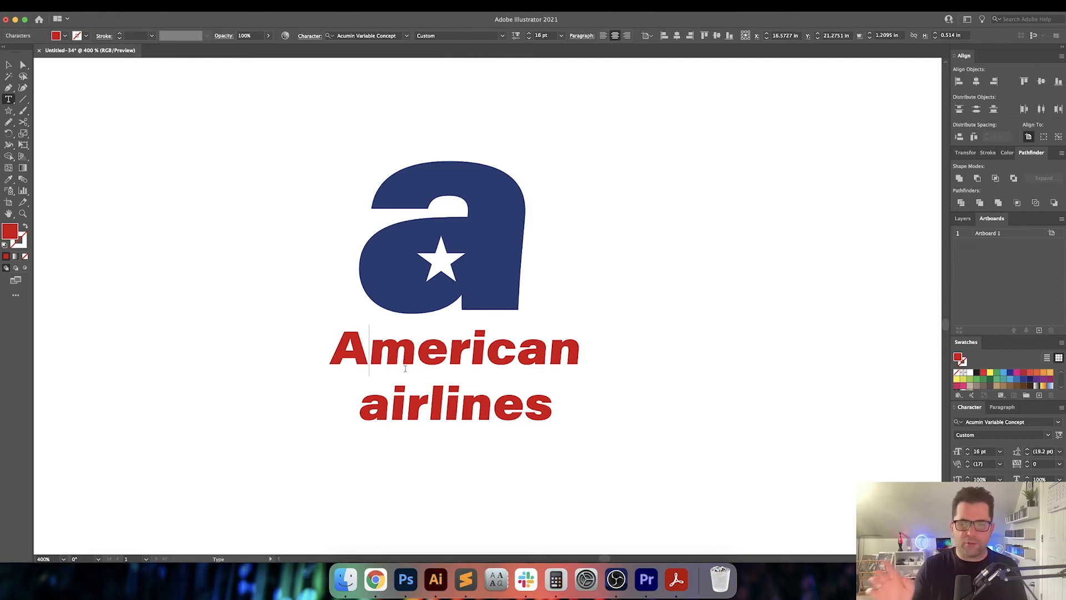
Retype the whole wordmark in capitals as "AMERICAN" above "AIRLINES"
click(406, 368)
key(super+a)
text(AMERICAN)
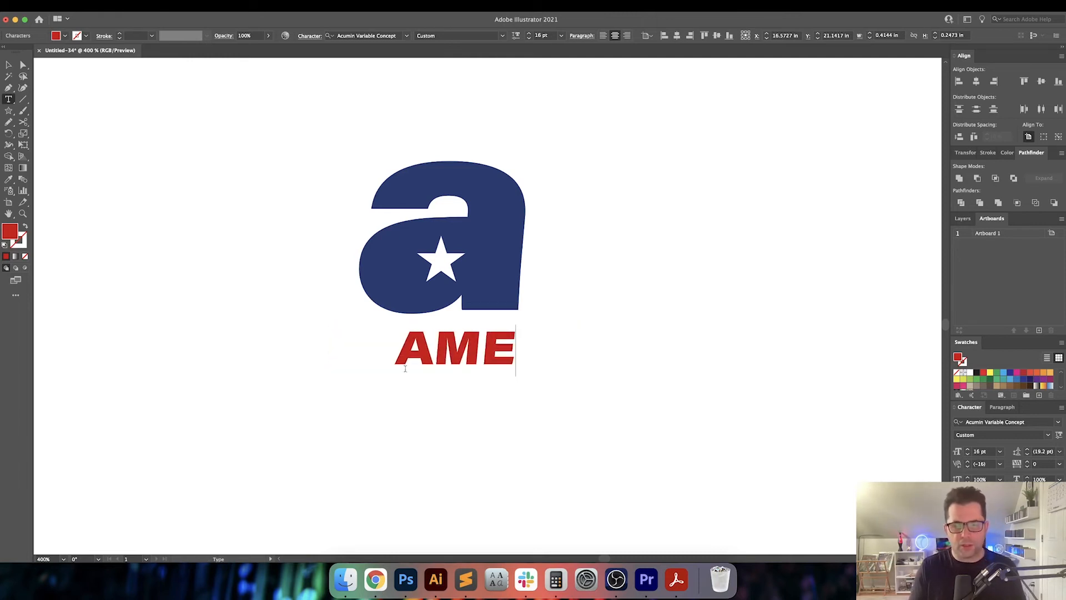
key(Return)
text(AIRLINES)
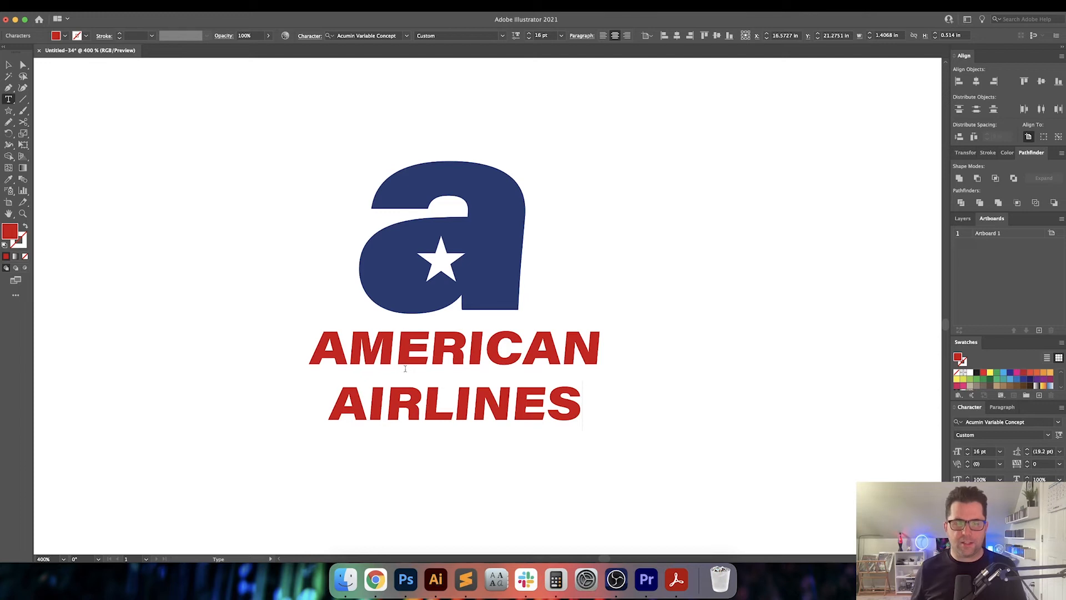
key(Escape)
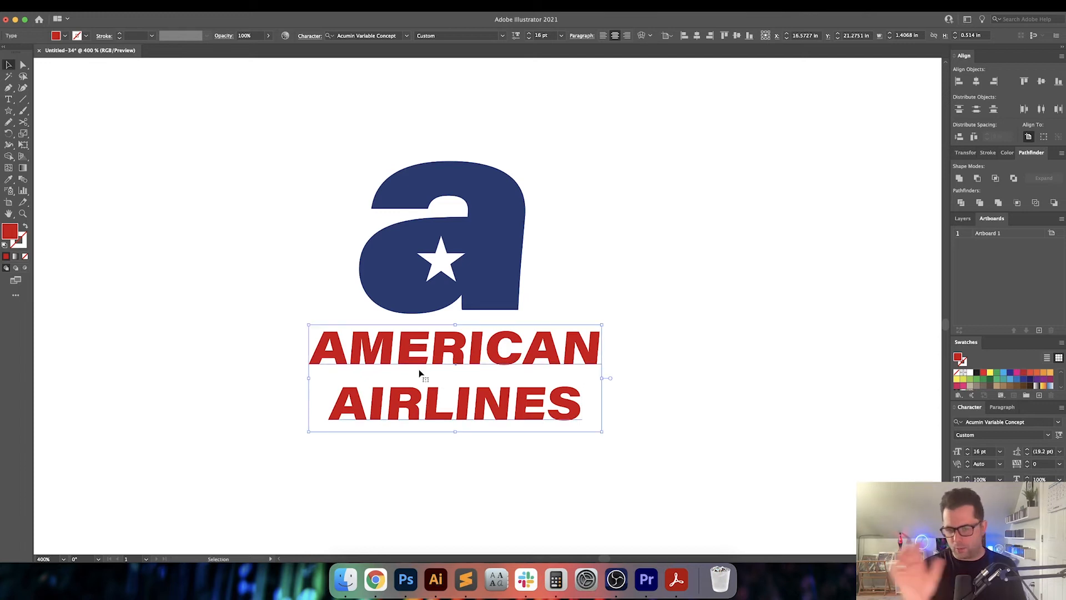
Set the variable font's slant to 0 for the wordmark so its letters stand upright
click(516, 36)
drag(448, 112, 358, 109)
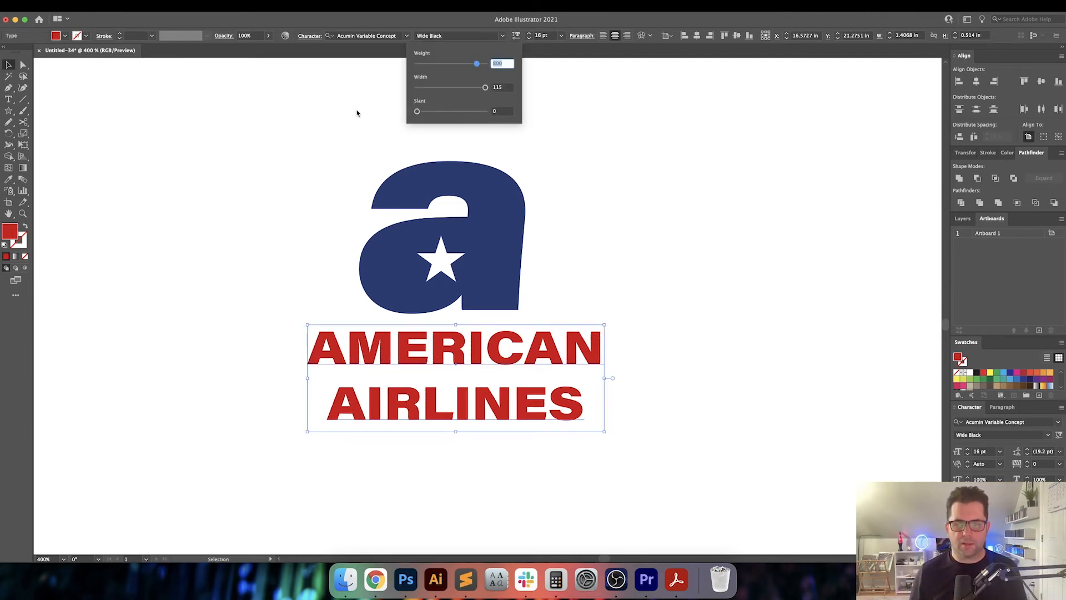
Set the kerning of the "AMERICAN AIRLINES" wordmark to Optical
click(766, 239)
click(689, 341)
drag(687, 341, 663, 334)
click(404, 378)
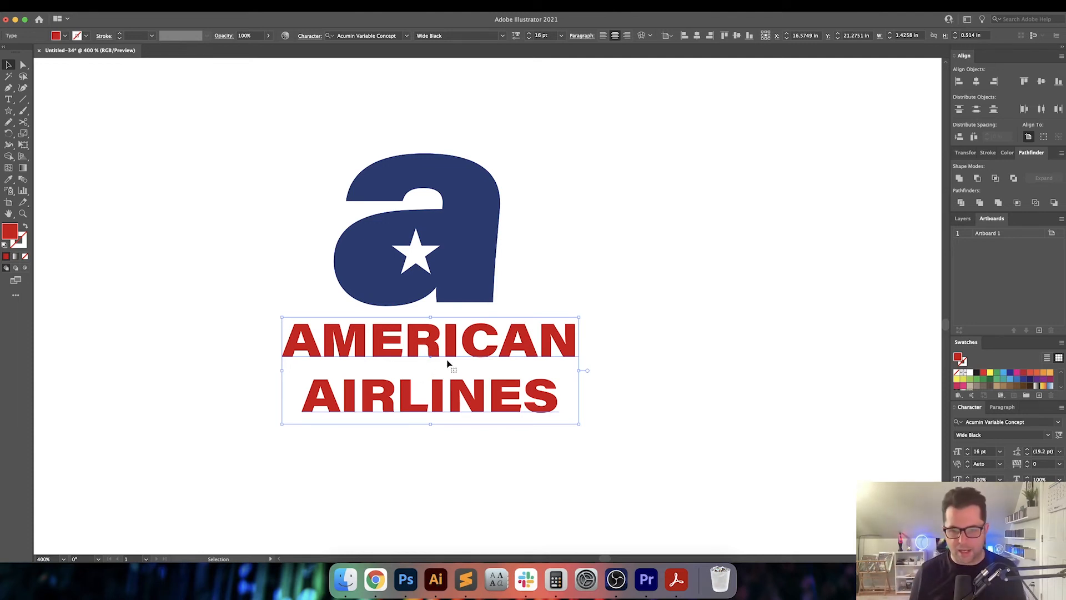
click(1000, 463)
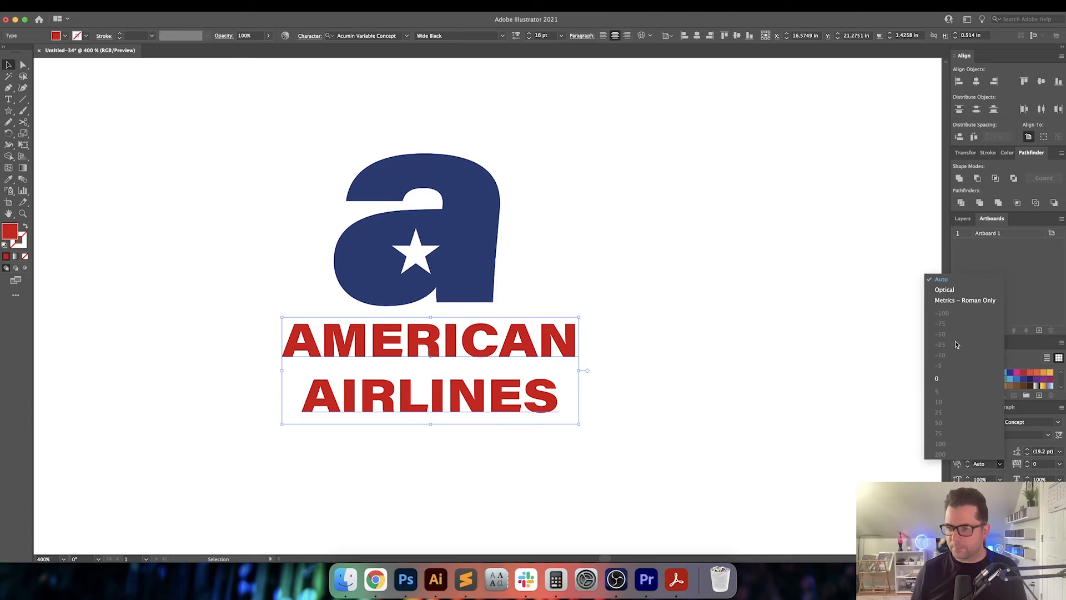
click(944, 289)
click(634, 365)
Move the stacked wordmark from below the blue "a" to its right side
click(519, 341)
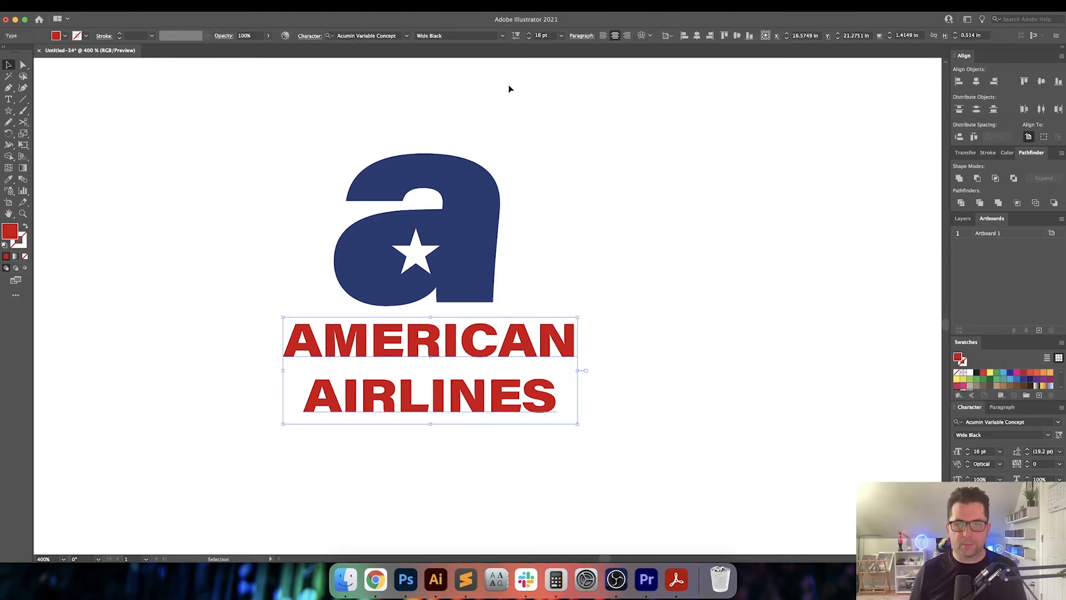
scroll(611, 392, right, 5)
drag(305, 368, 551, 242)
scroll(557, 275, down, 1)
drag(604, 326, 622, 361)
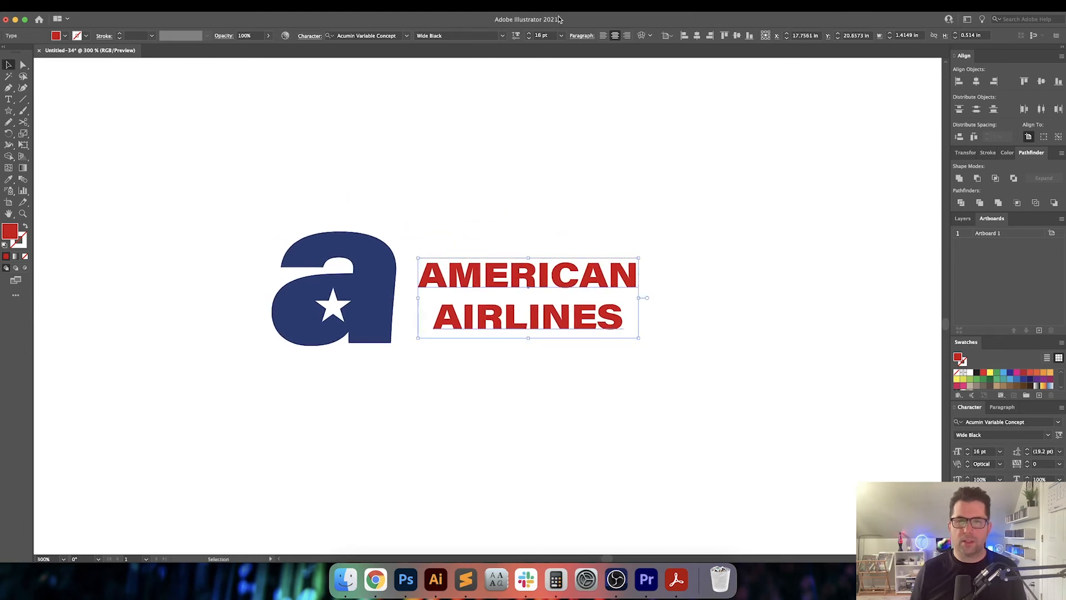
Left-align the wordmark's two lines and shift the text back close to the right of the blue "a"
click(603, 37)
click(595, 159)
drag(663, 272, 548, 270)
click(500, 231)
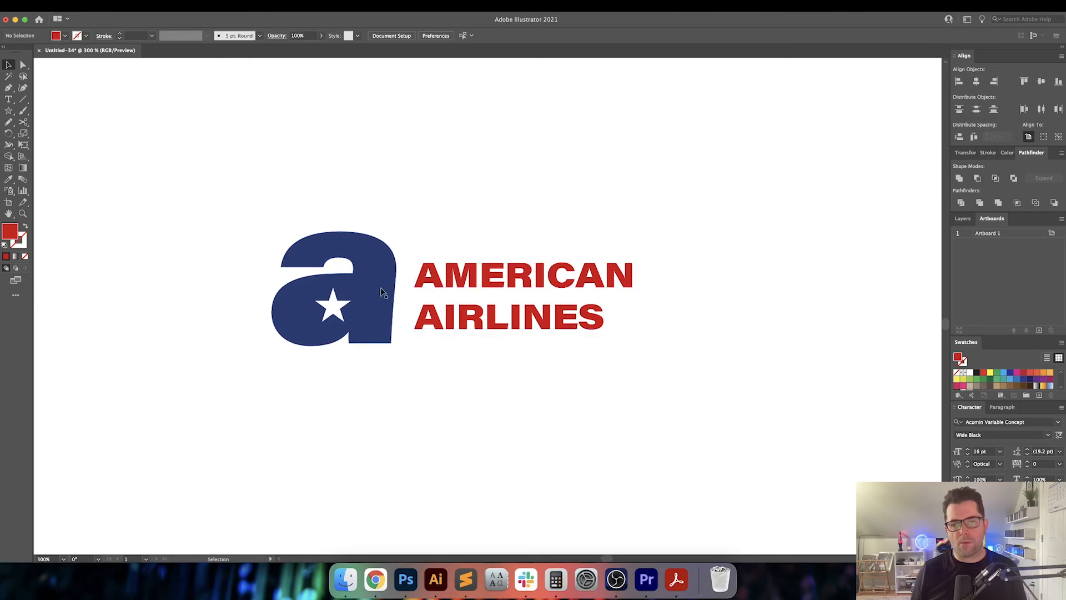
Scale the blue star "a" down to about half its size, roughly matching the wordmark's height
click(381, 291)
drag(396, 230, 363, 264)
click(398, 245)
scroll(458, 242, left, 3)
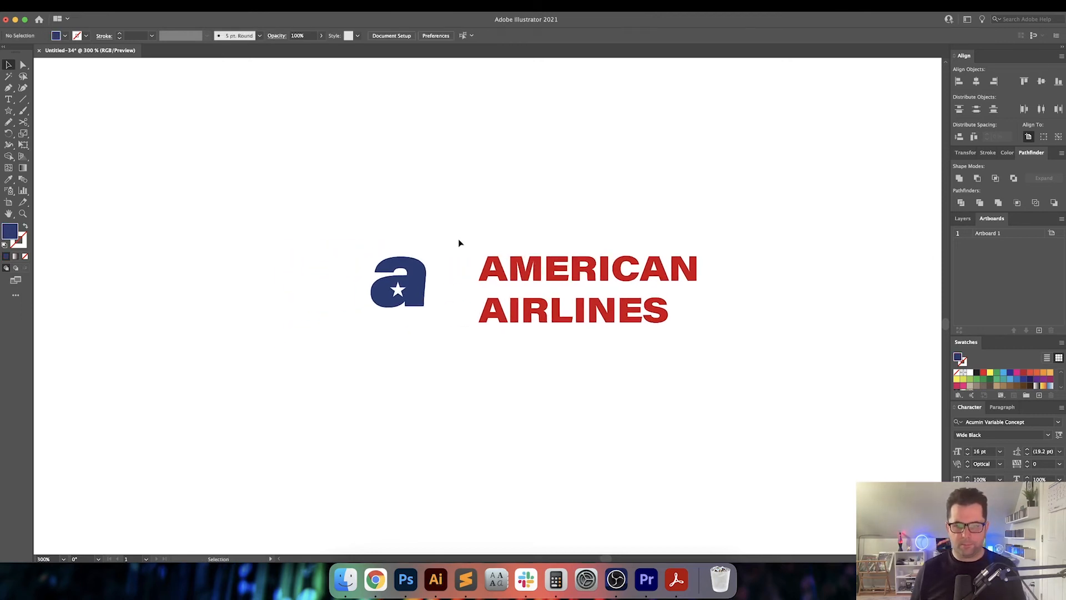
Set the wordmark's leading to 14 pt to bring its two lines closer together
click(547, 311)
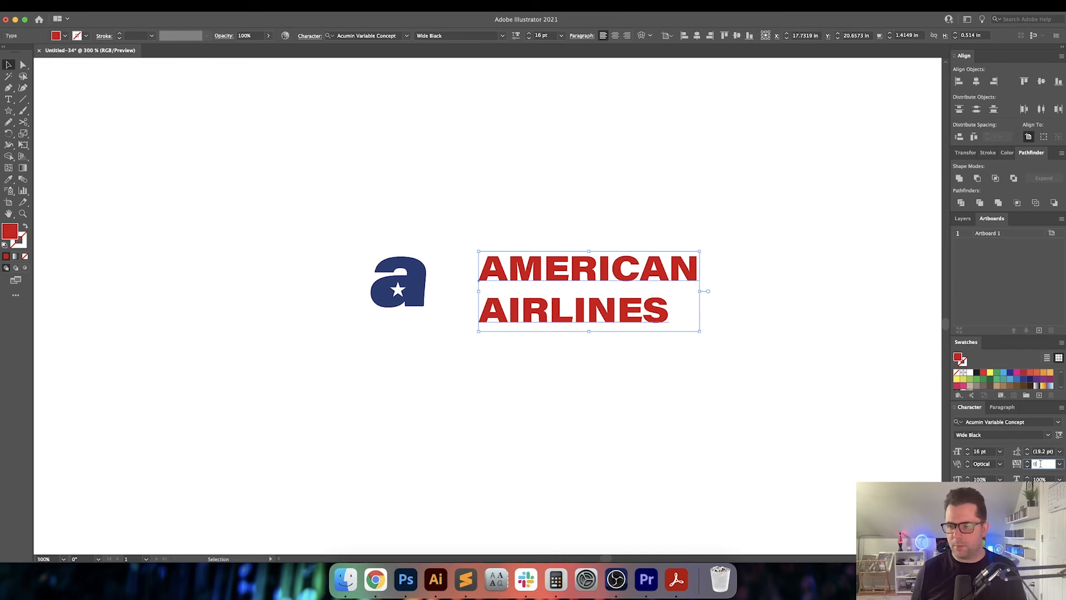
key(shift+Tab)
key(shift+Tab)
key(shift+Down)
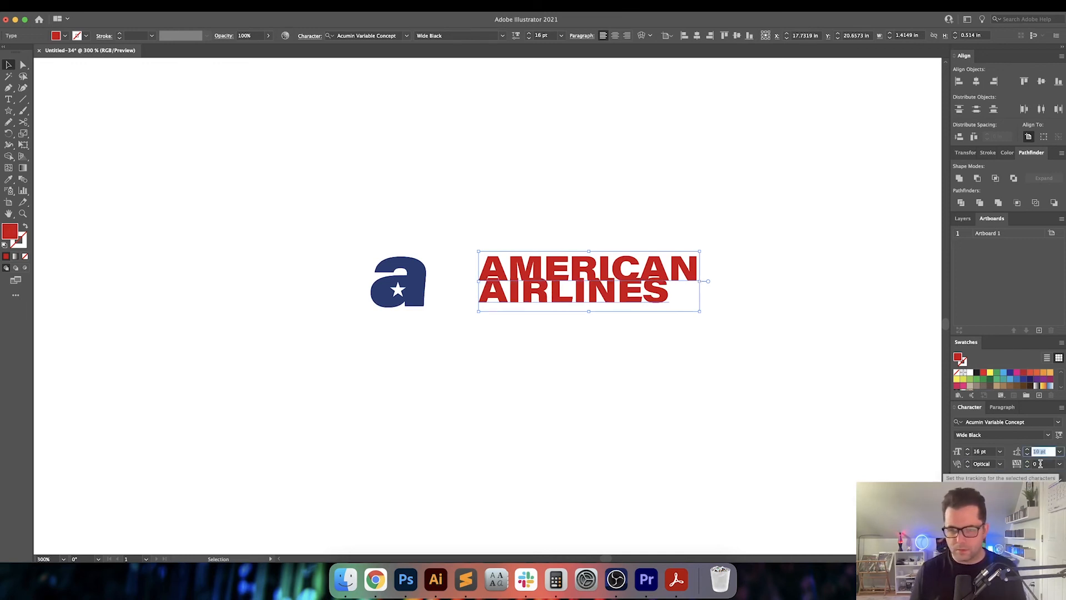
key(shift+Down)
key(shift+Up)
key(Up)
key(Up)
key(Up)
key(Up)
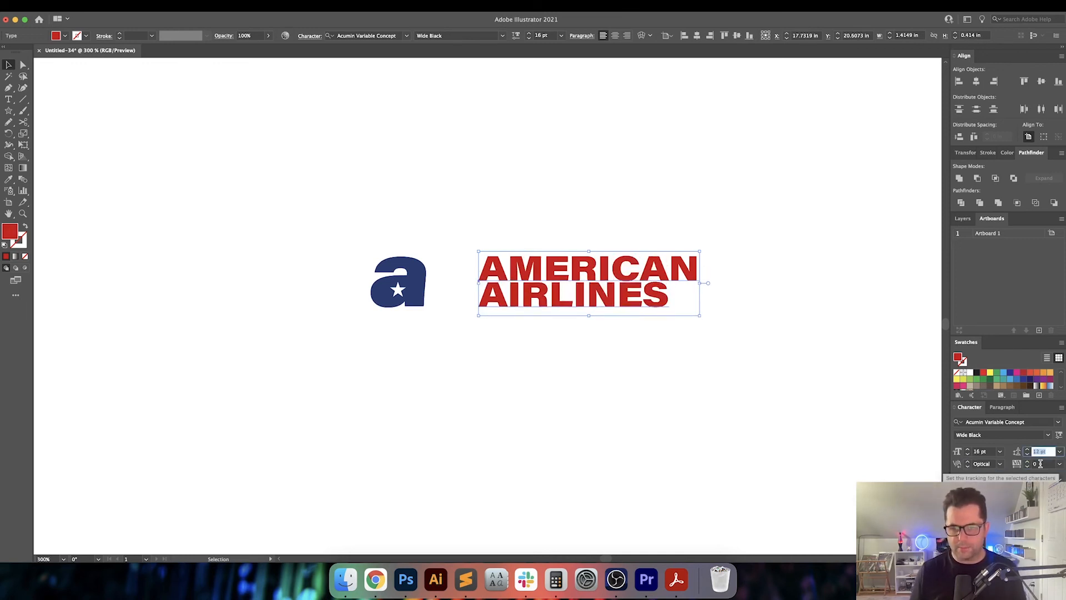
key(Return)
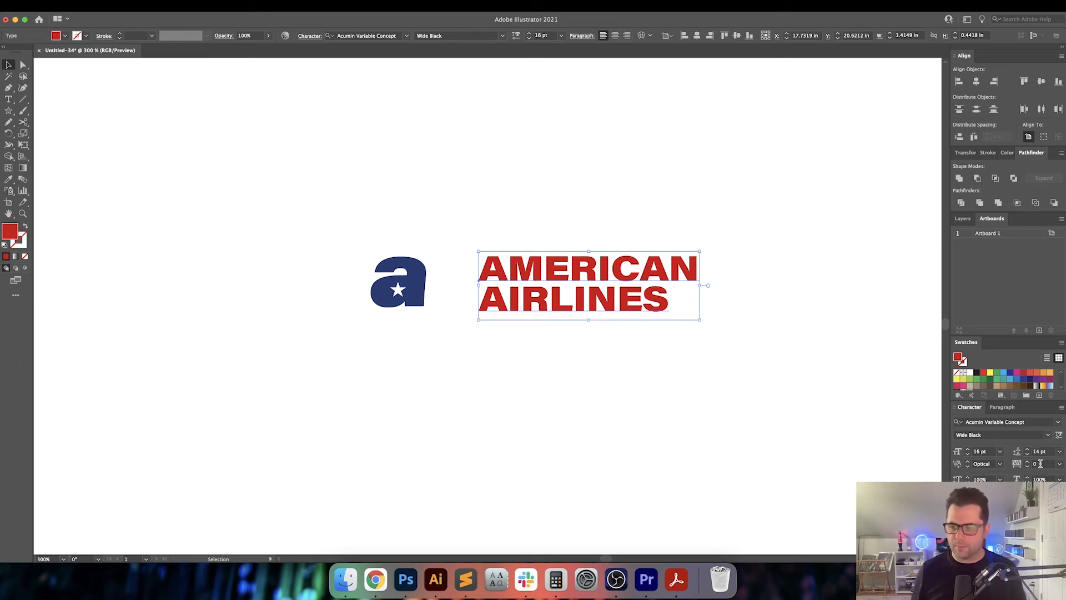
Replace the second "A" in "AMERICAN" with a lowercase "a"
click(748, 448)
drag(747, 448, 662, 432)
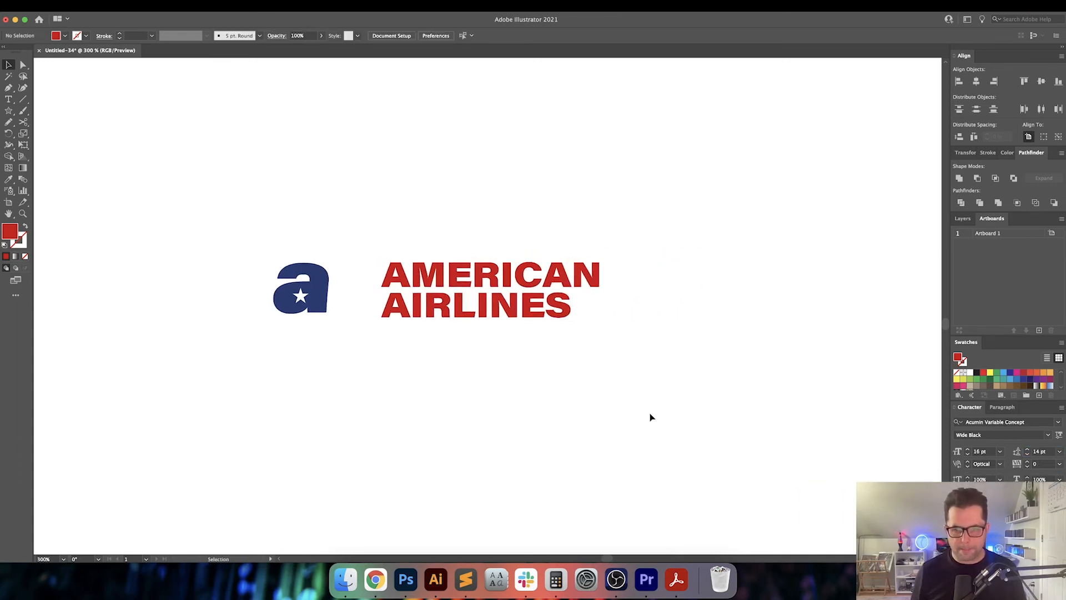
scroll(586, 302, up, 1)
key(t)
drag(569, 268, 538, 268)
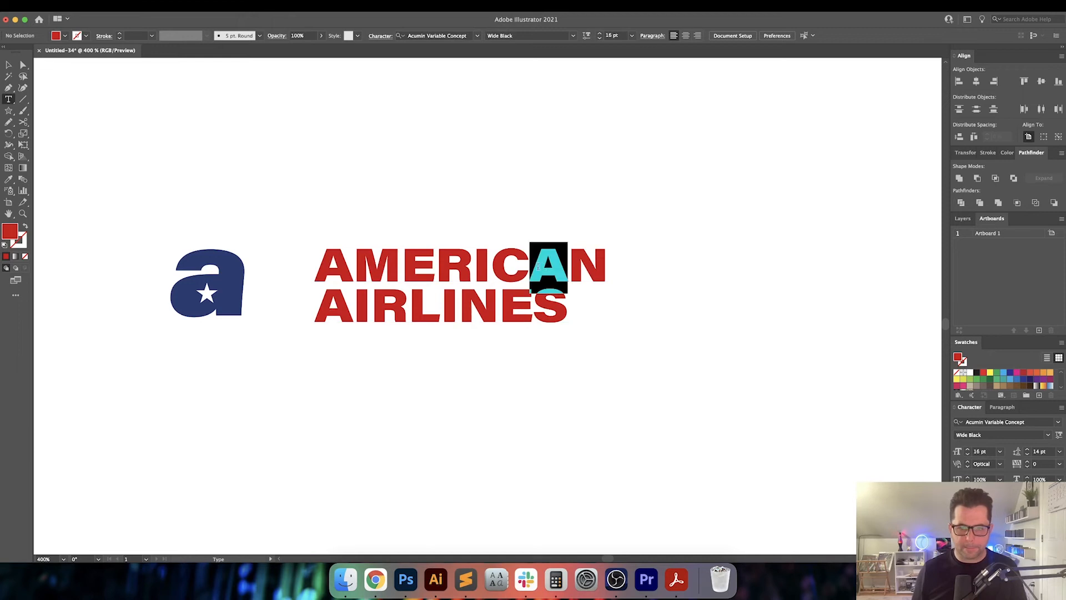
scroll(577, 307, down, 2)
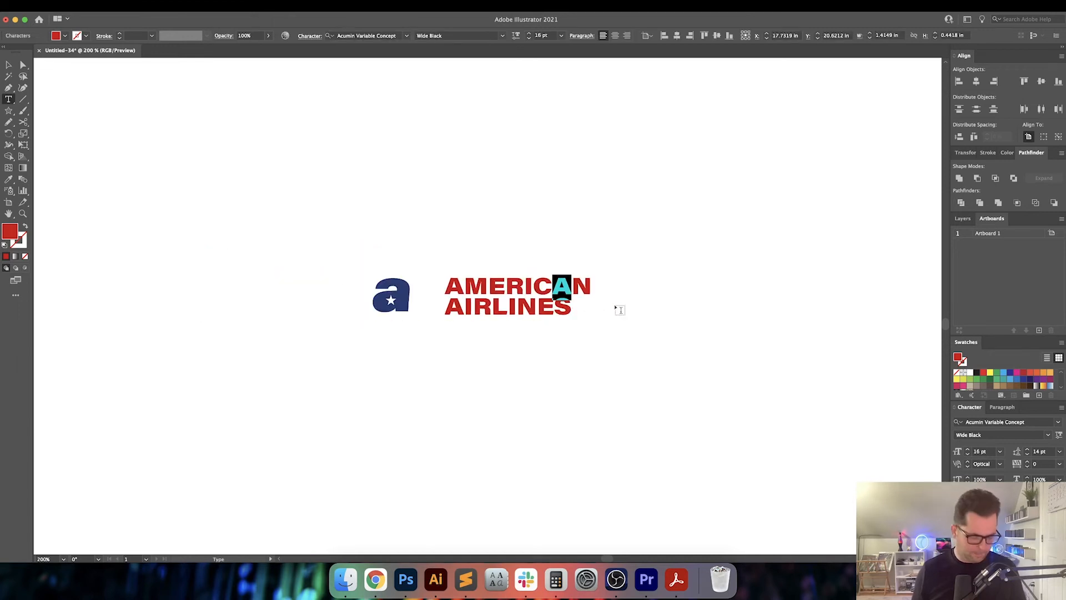
text(a)
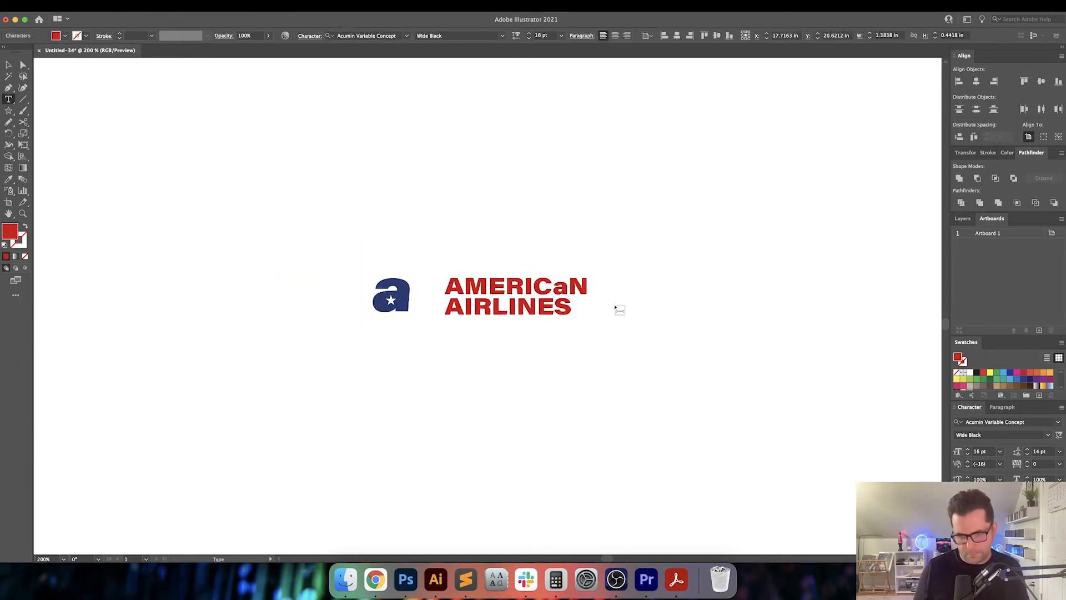
Set the font size of the lowercase "a" in the wordmark's first line to 22 pt
key(shift+Left)
click(996, 452)
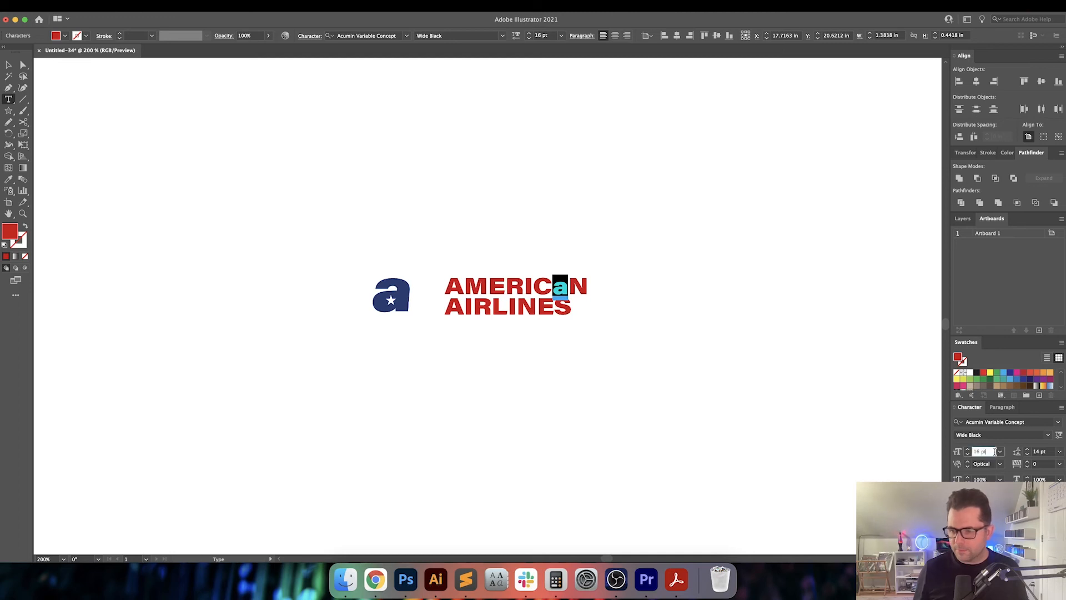
key(Up)
key(Up)
key(Up)
key(Up)
key(Up)
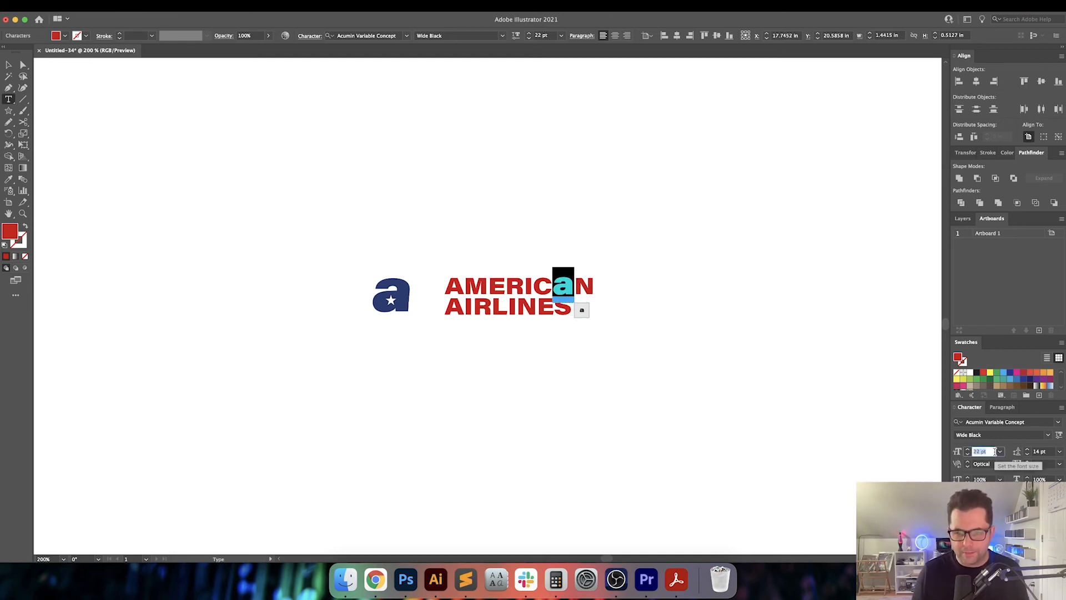
key(Up)
key(Escape)
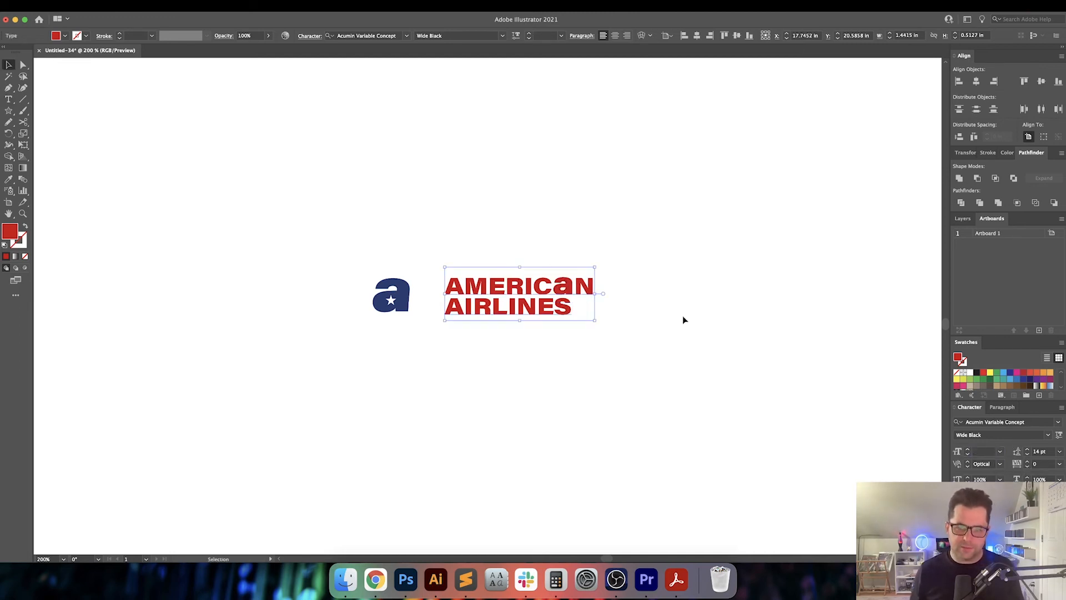
Set the variable font weight of the enlarged lowercase "a" to 700 to match the capitals' strokes
click(650, 326)
key(a)
key(t)
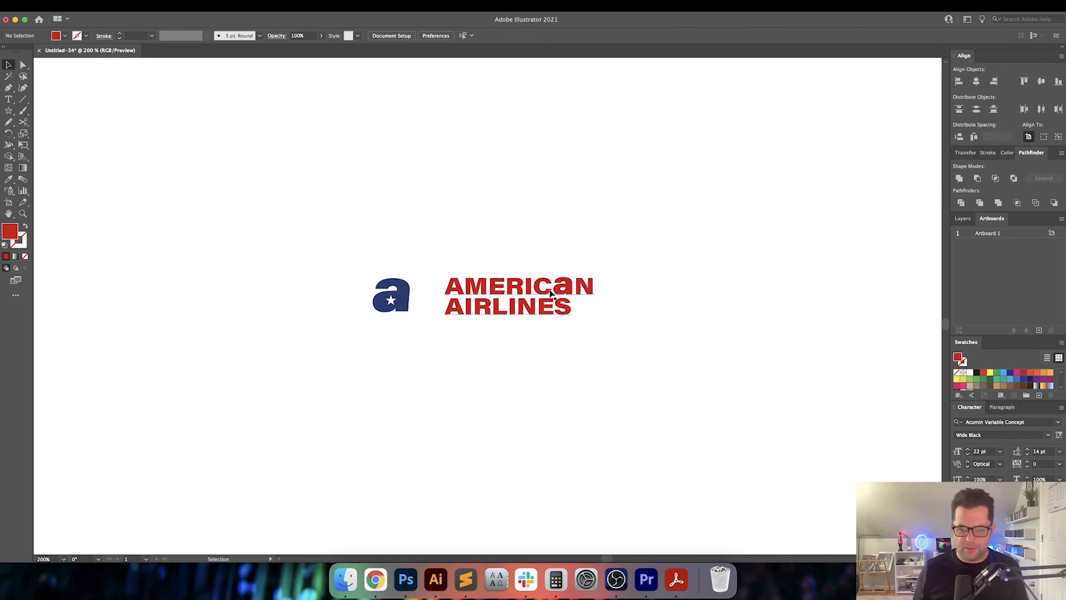
drag(553, 288, 574, 288)
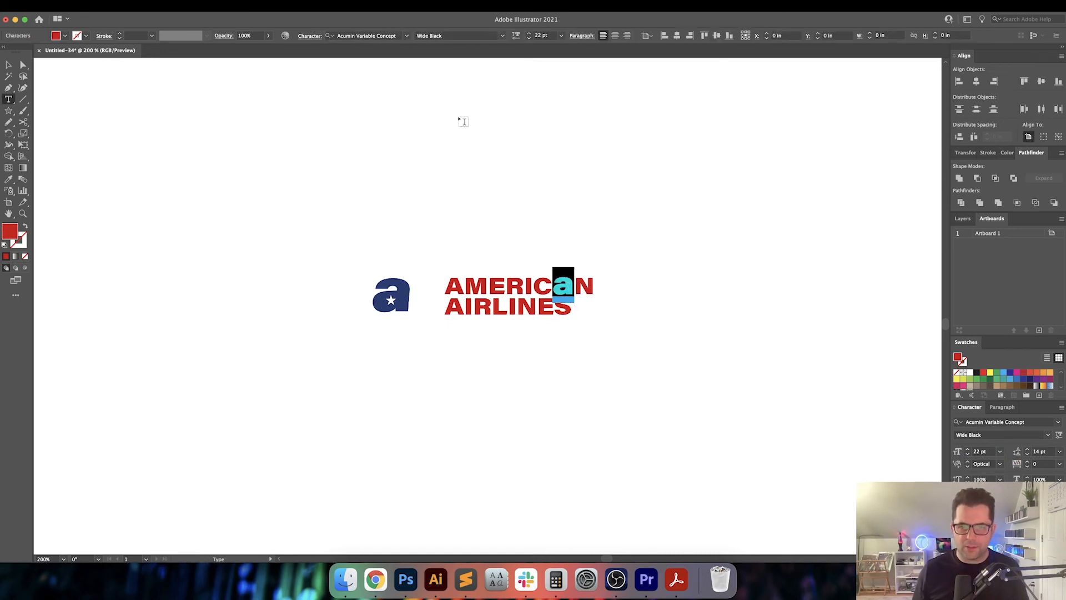
click(516, 35)
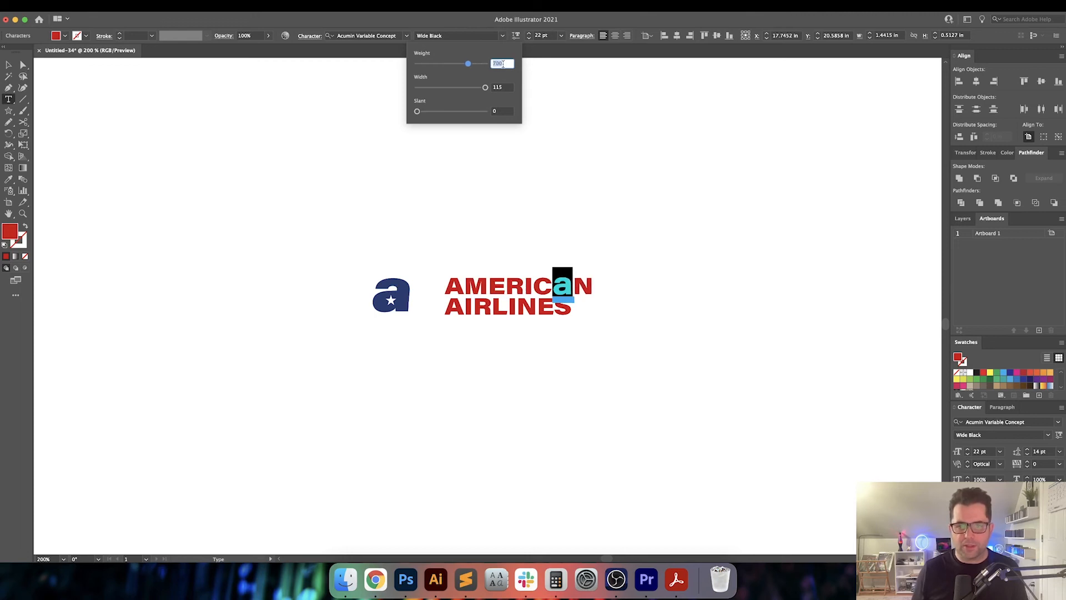
key(Return)
key(Escape)
Copy the resized lowercase "a" and paste it over the first letters of both "AMERICAN" and "AIRLINES"
click(632, 229)
key(t)
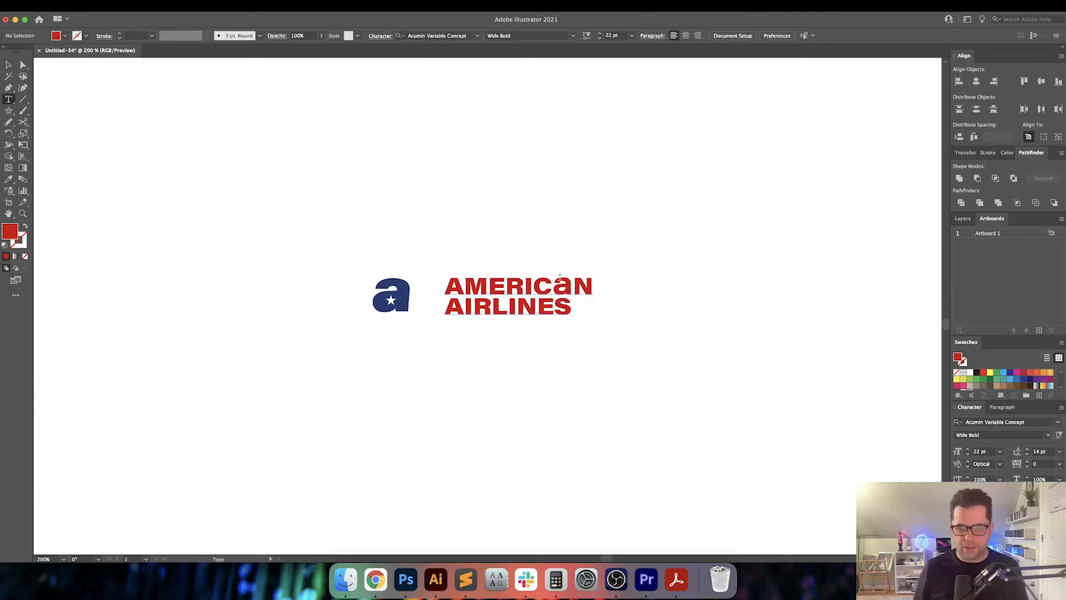
scroll(560, 278, up, 2)
click(548, 292)
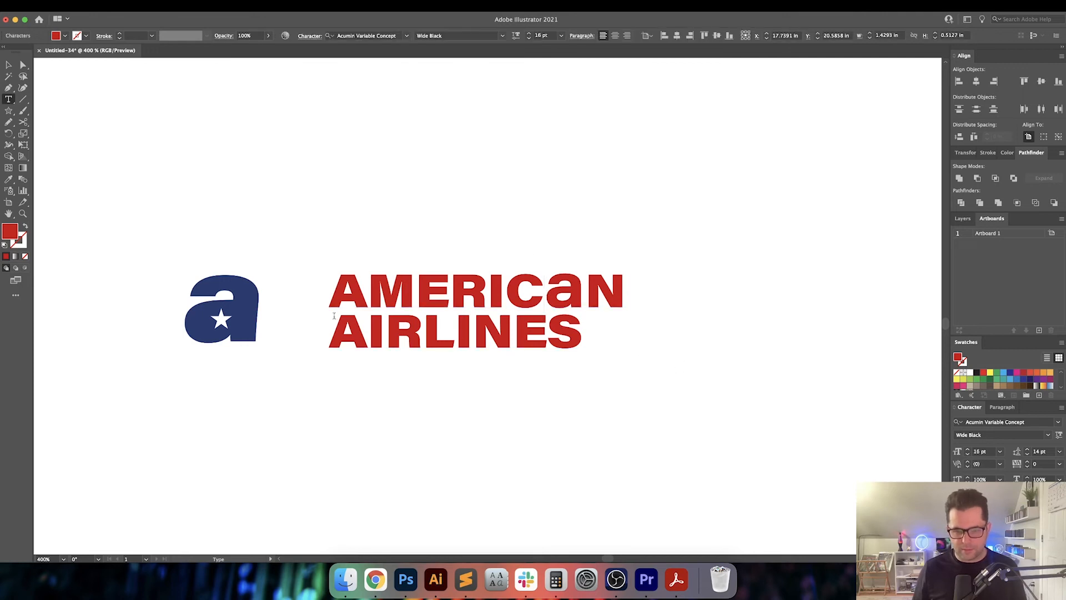
key(shift+Left)
key(super+c)
drag(356, 296, 328, 296)
key(super+v)
drag(356, 331, 325, 331)
key(super+v)
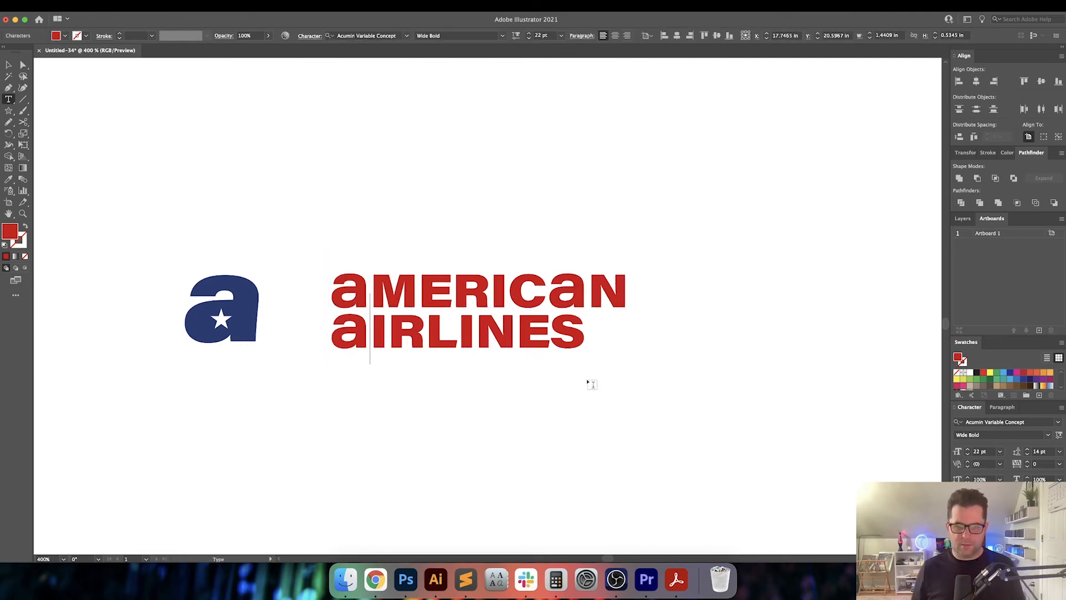
Tighten the kerning between the lowercase "a" and the "I" at the start of the second line
key(Escape)
click(583, 381)
key(t)
click(441, 325)
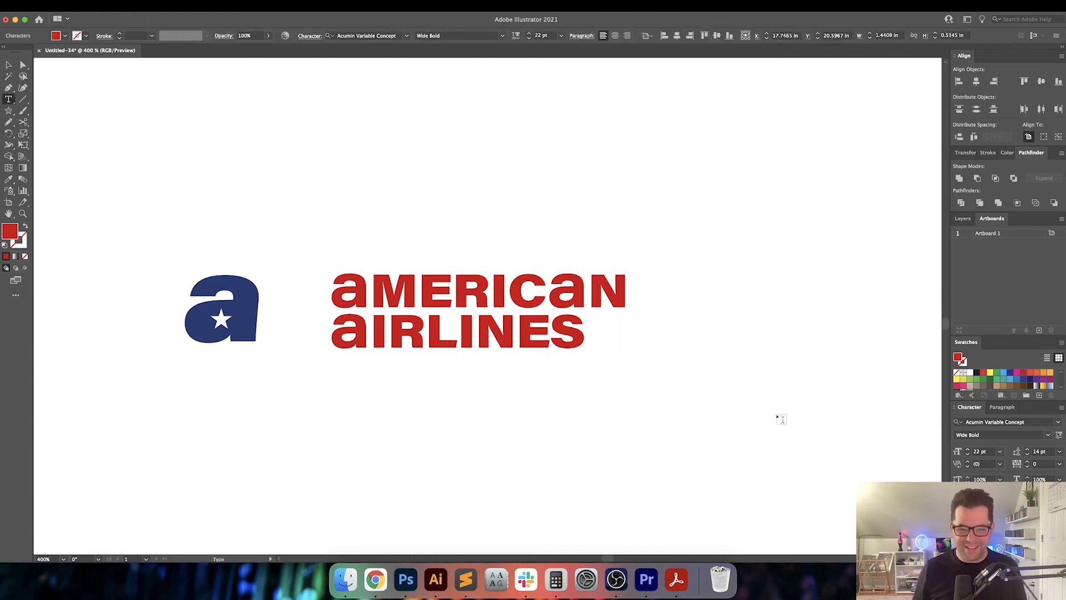
key(shift+Down)
key(shift+Down)
key(shift+Down)
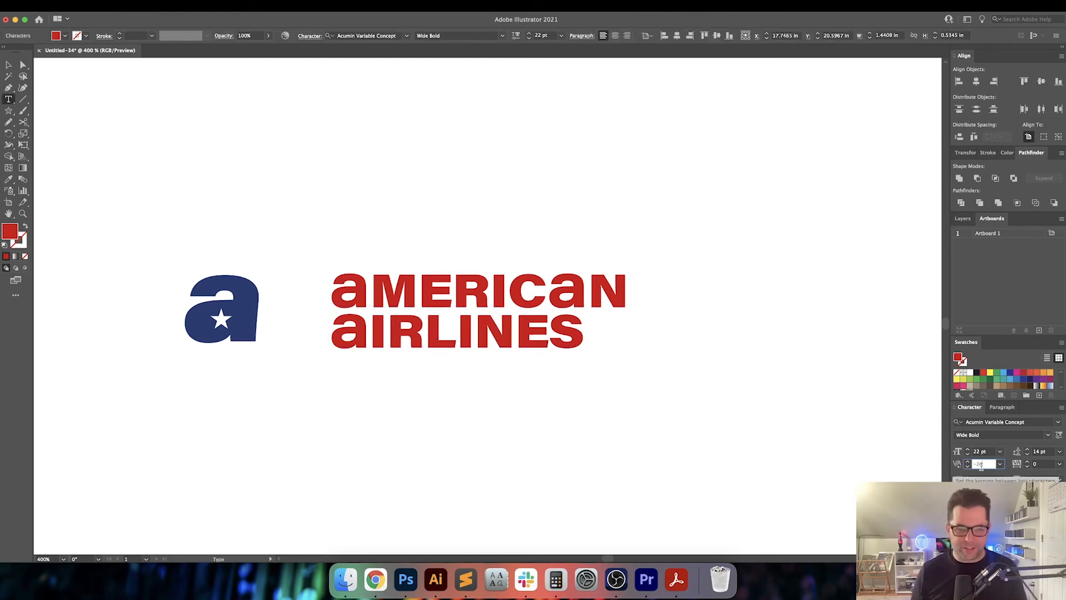
Tighten the kerning between the lowercase "a" and the "M" at the start of the first line
key(shift+Down)
key(shift+Down)
key(shift+Down)
key(shift+Down)
key(shift+Down)
key(shift+Down)
key(shift+Down)
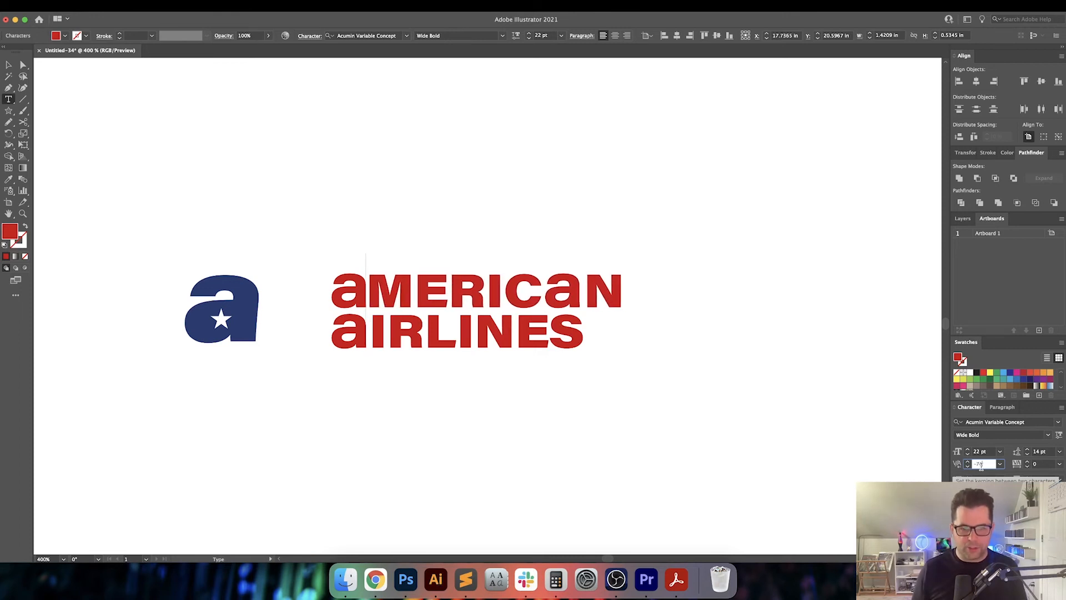
key(shift+Down)
key(shift+Up)
key(Return)
Tighten the kerning between the "M" and "E" in the wordmark's first line
key(Right)
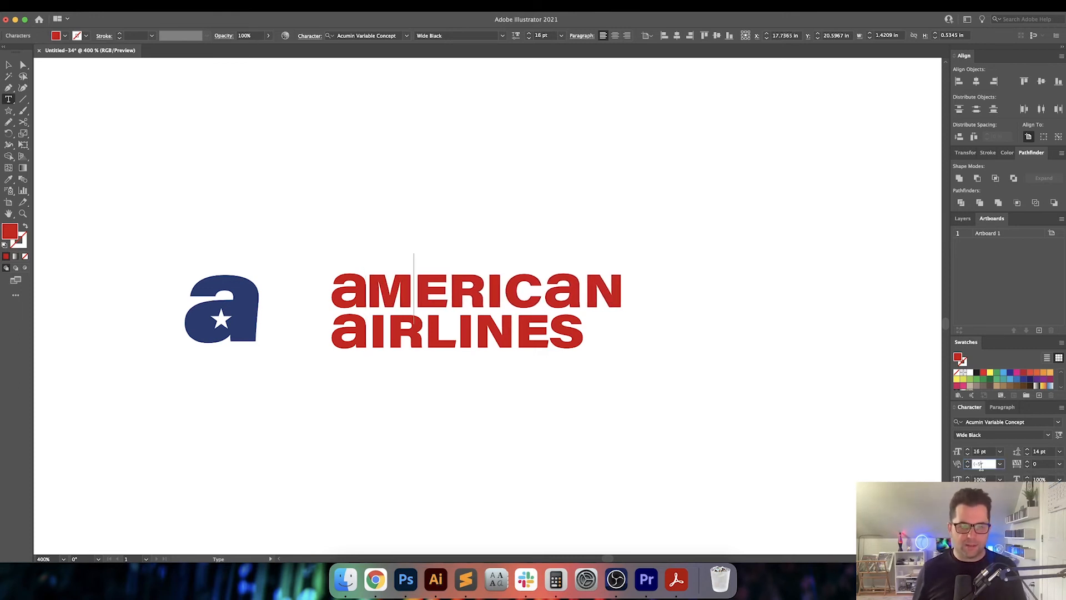
key(shift+Down)
key(shift+Down)
key(shift+Down)
key(shift+Down)
key(shift+Down)
key(shift+Down)
key(shift+Down)
key(shift+Up)
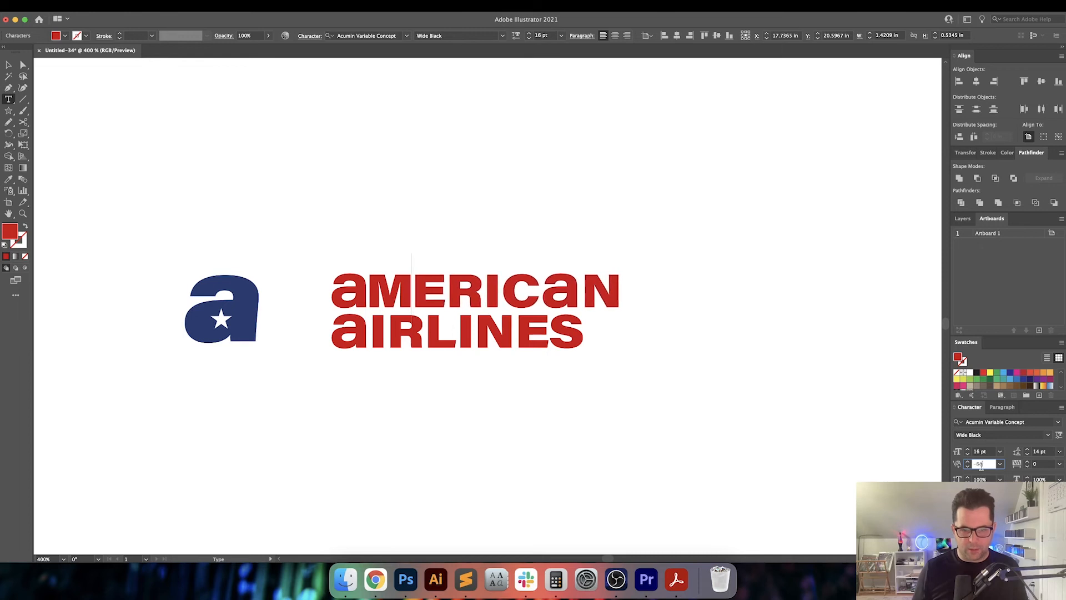
key(shift+Down)
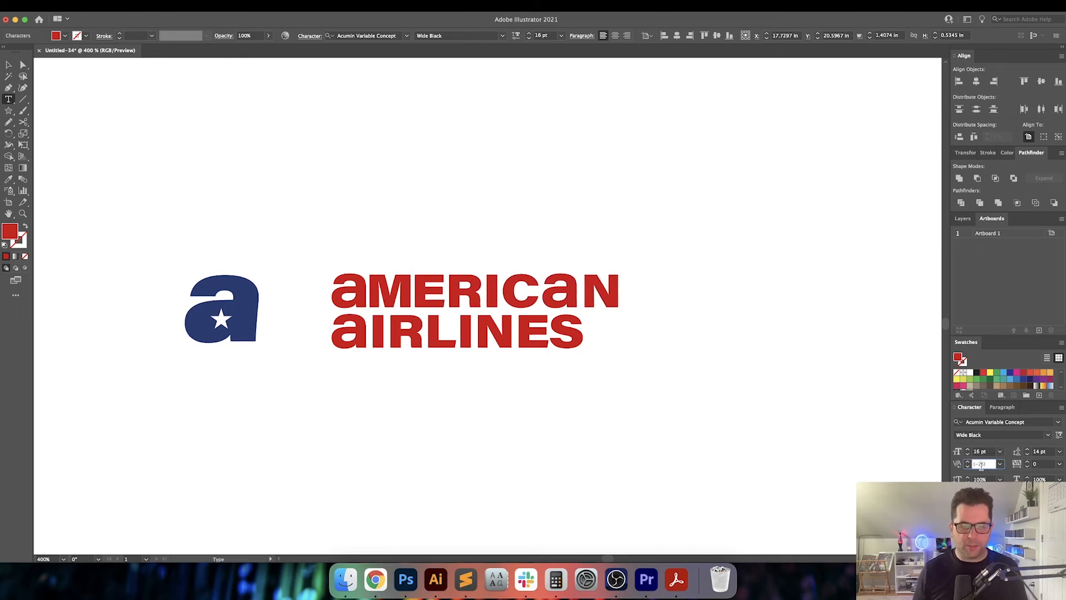
Tighten the kerning between the "E" and "R" in the wordmark's first line
key(shift+Down)
key(shift+Down)
key(shift+Down)
key(shift+Down)
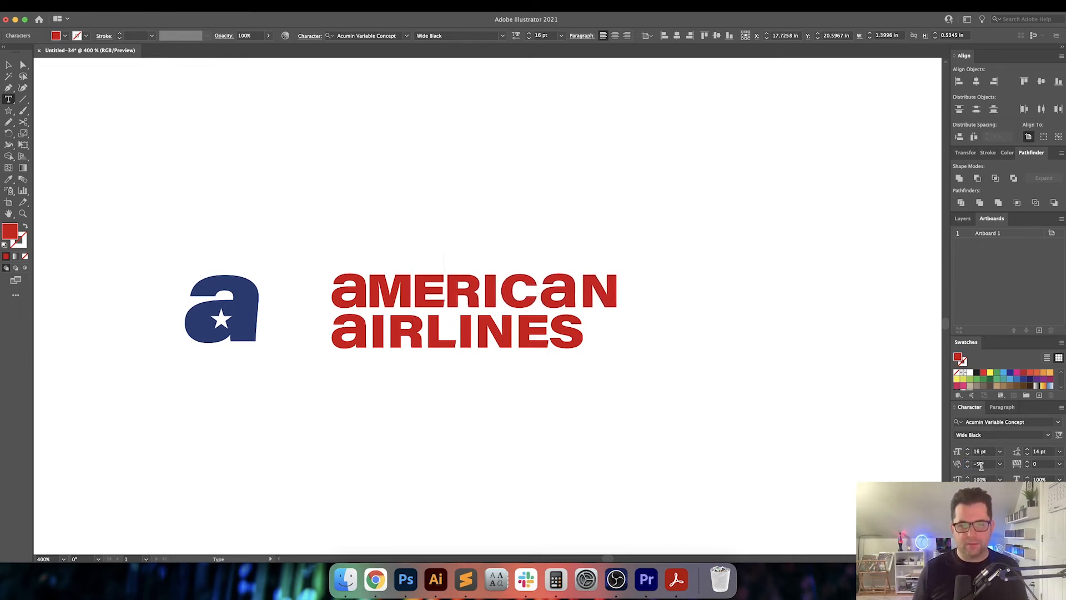
Tighten the kerning between the "R" and "I" in the wordmark's first line
key(shift+Down)
key(shift+Down)
key(shift+Down)
key(shift+Down)
key(shift+Down)
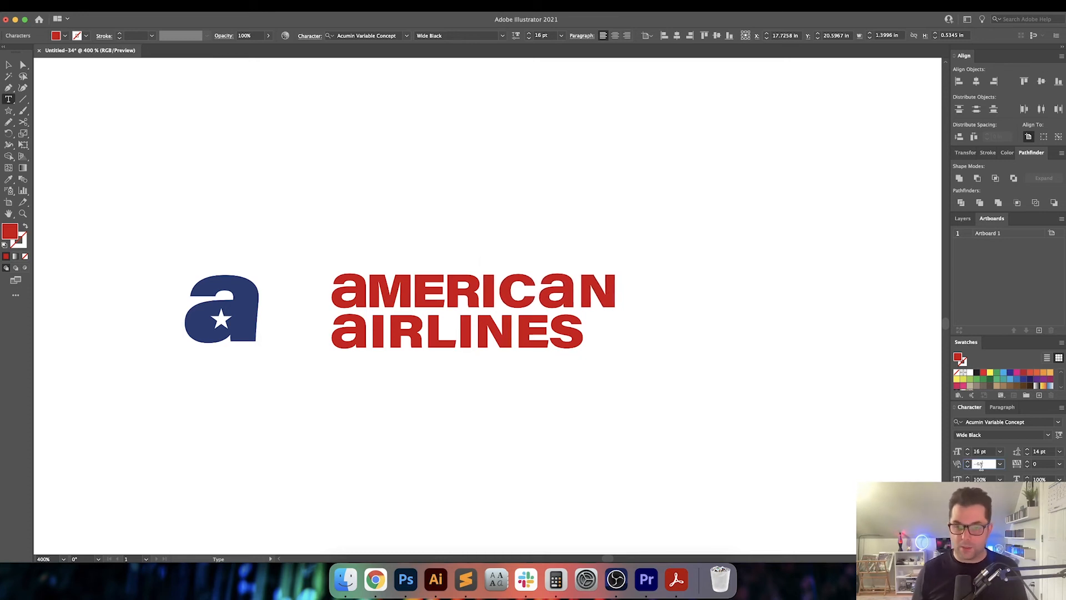
key(shift+Up)
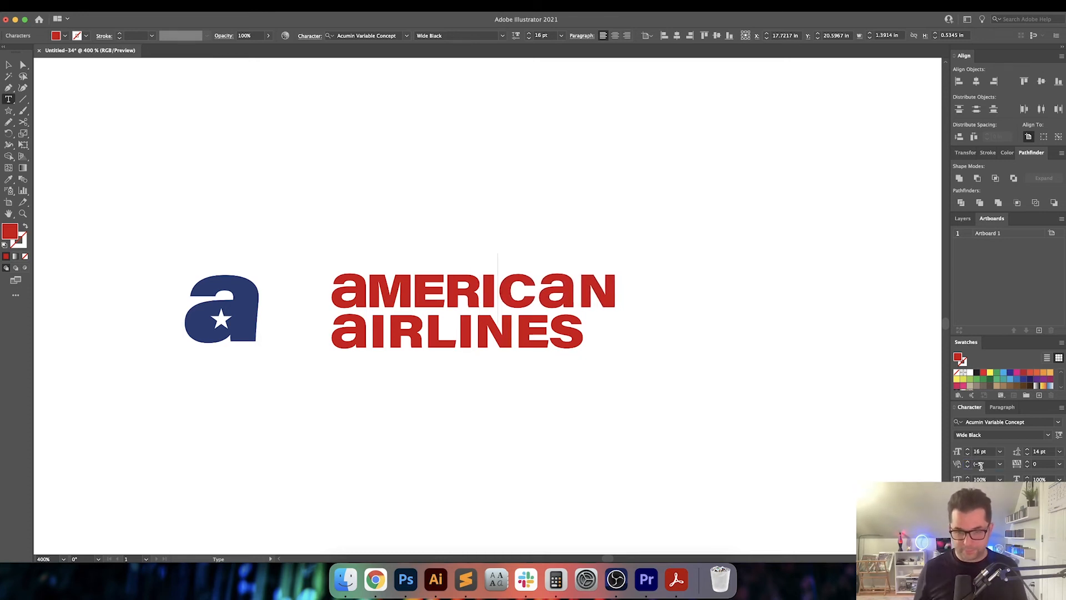
Tighten the kerning between the "I" and "C" in the wordmark's first line
key(shift+Down)
key(shift+Down)
key(Left)
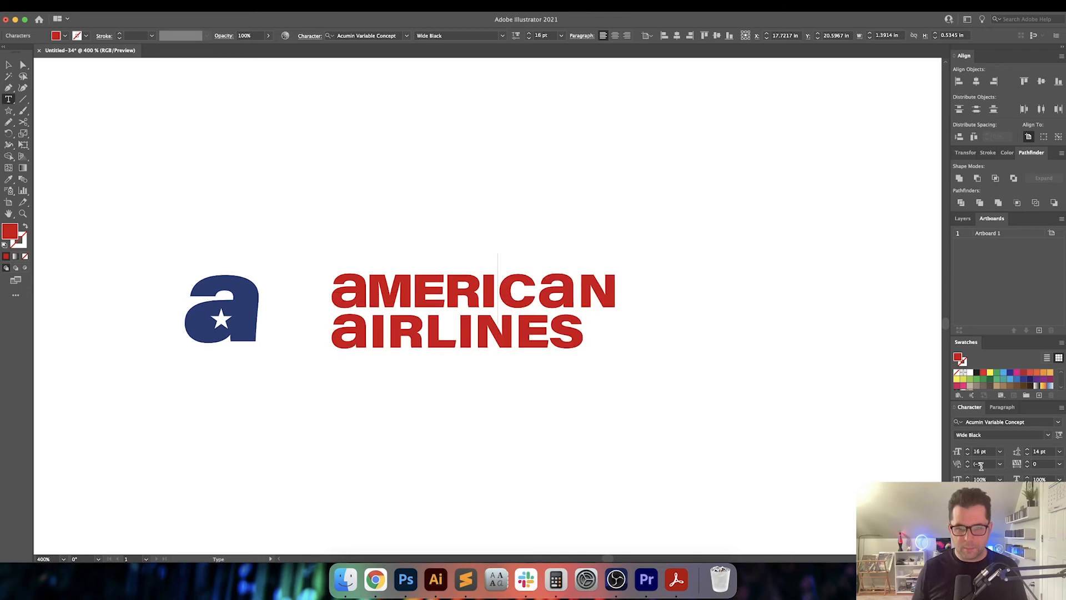
click(981, 465)
key(shift+Down)
key(shift+Down)
key(shift+Down)
key(shift+Down)
key(shift+Down)
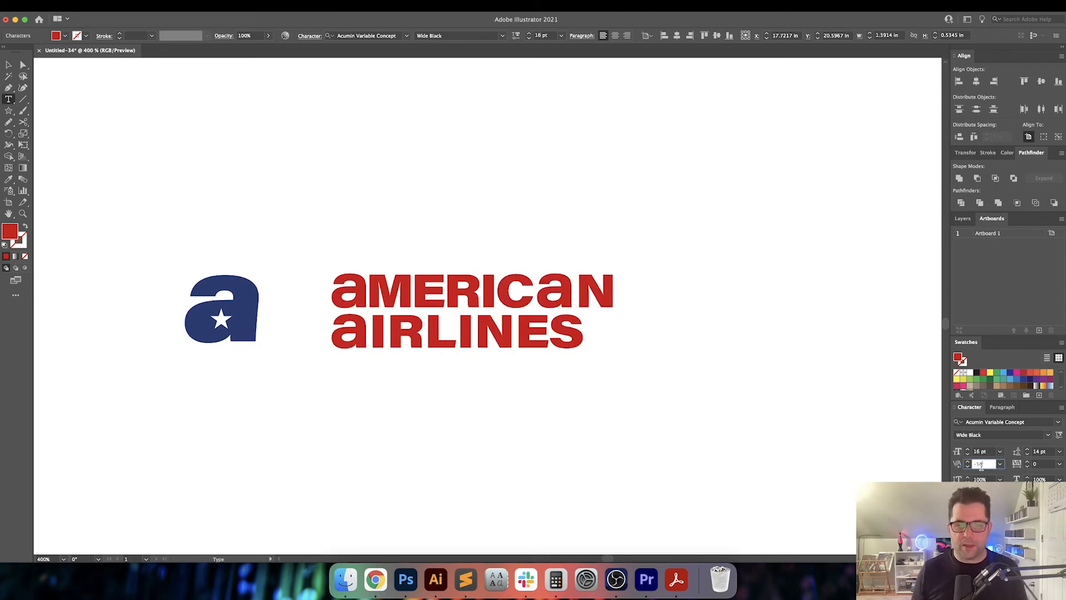
key(shift+Up)
key(Return)
Tighten the kerning between the "C" and the second lowercase "a" in the wordmark's first line
key(Right)
click(982, 465)
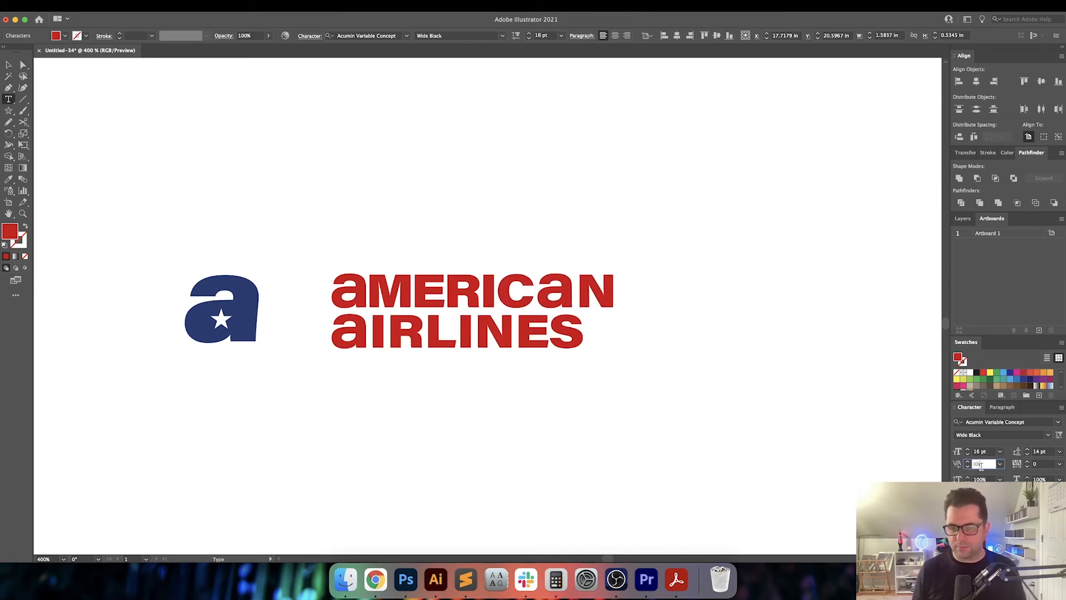
key(shift+Down)
key(shift+Down)
key(Return)
Tighten the kerning between the second lowercase "a" and the "N" in the wordmark's first line
key(Right)
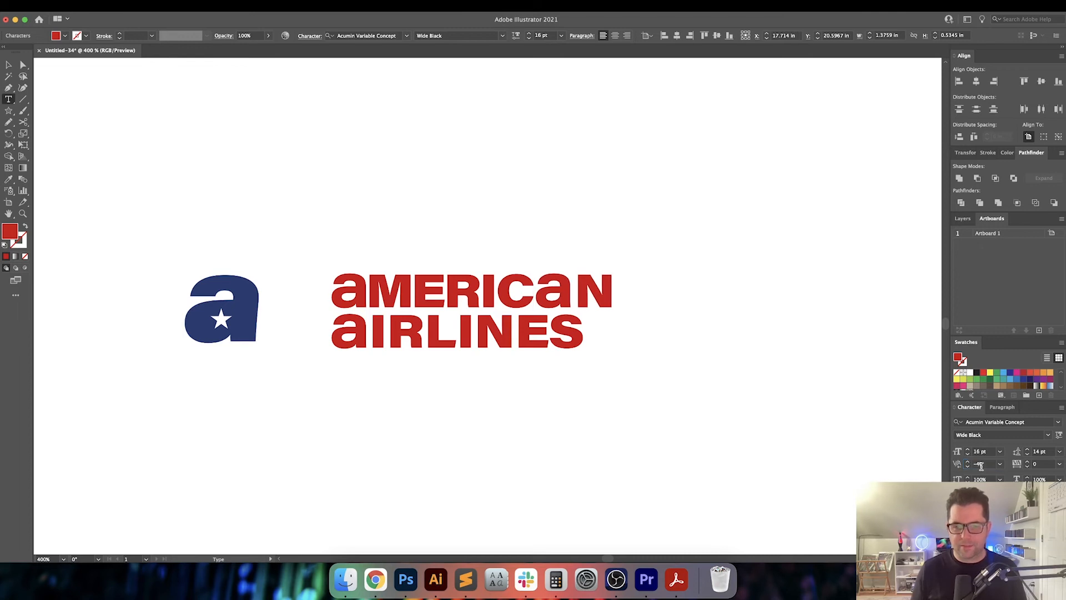
click(981, 465)
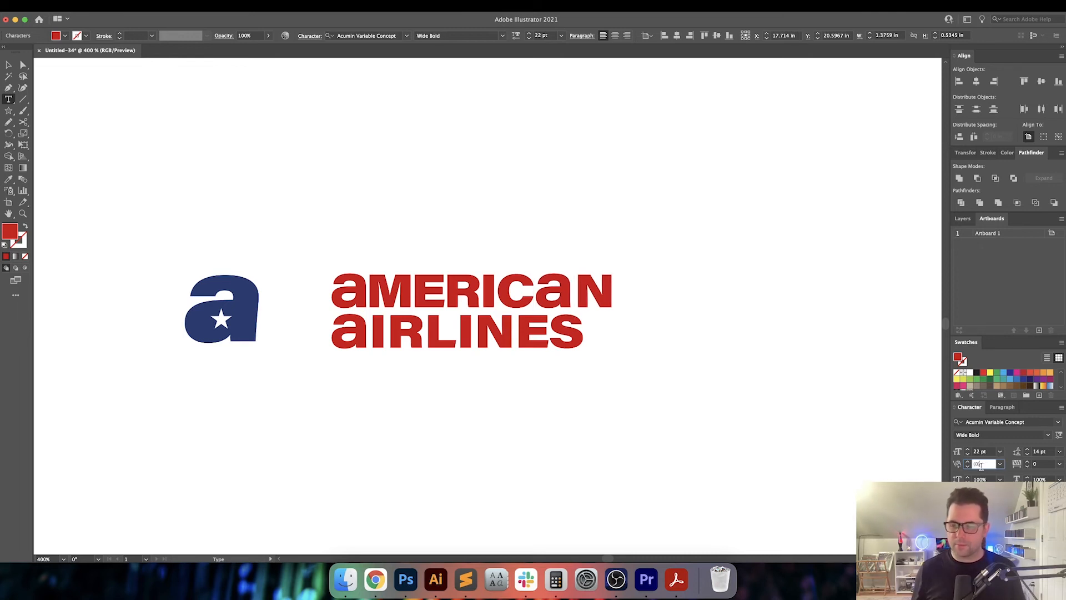
key(shift+Down)
key(shift+Down)
key(shift+Down)
key(shift+Down)
key(shift+Down)
key(shift+Down)
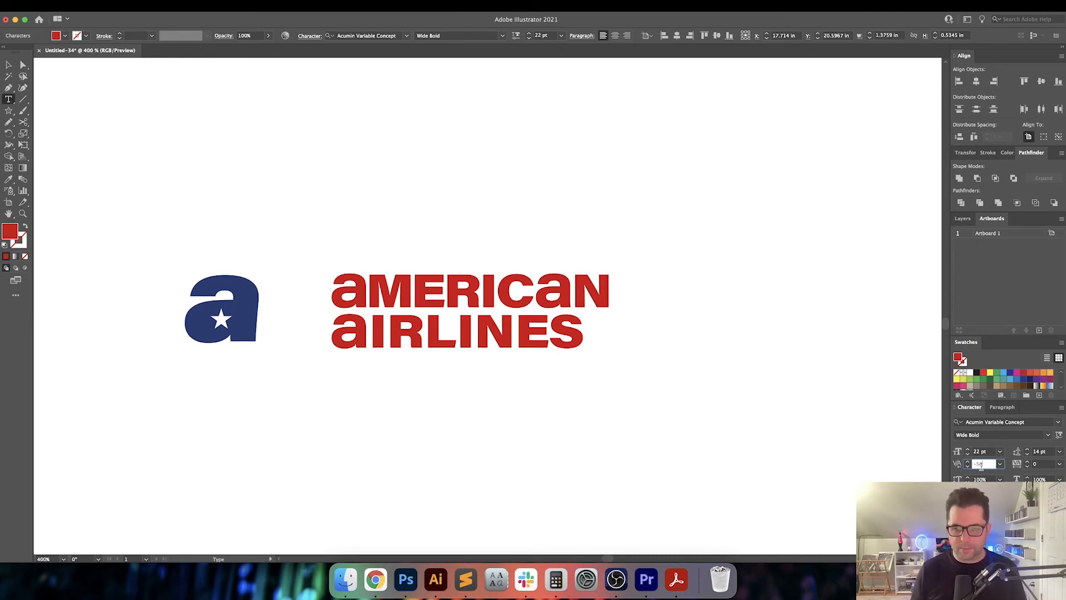
key(shift+Down)
key(shift+Down)
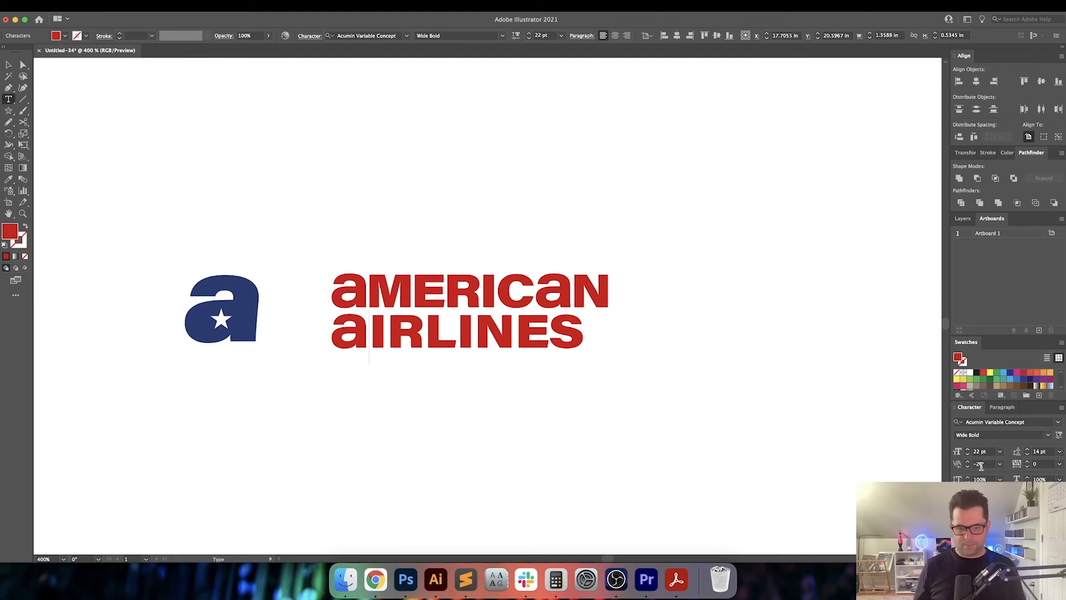
Tighten the kerning between the lowercase "a" and the "I" in the wordmark's second line
key(shift+Down)
key(shift+Down)
key(shift+Down)
key(shift+Down)
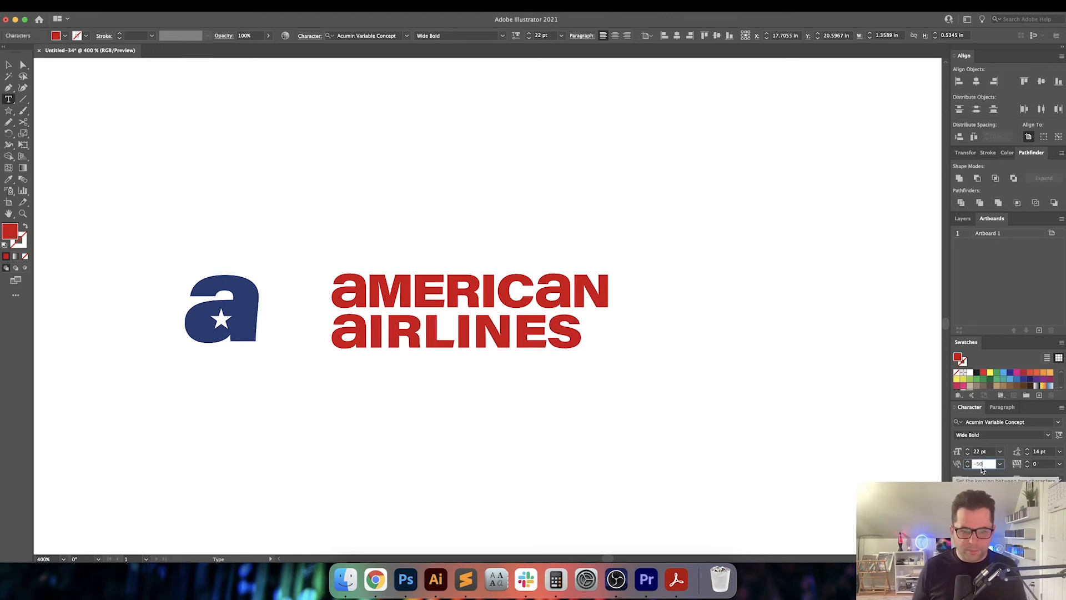
Set the kerning between the first "I" and the "R" in the wordmark's second line to -50
key(Right)
key(shift+End)
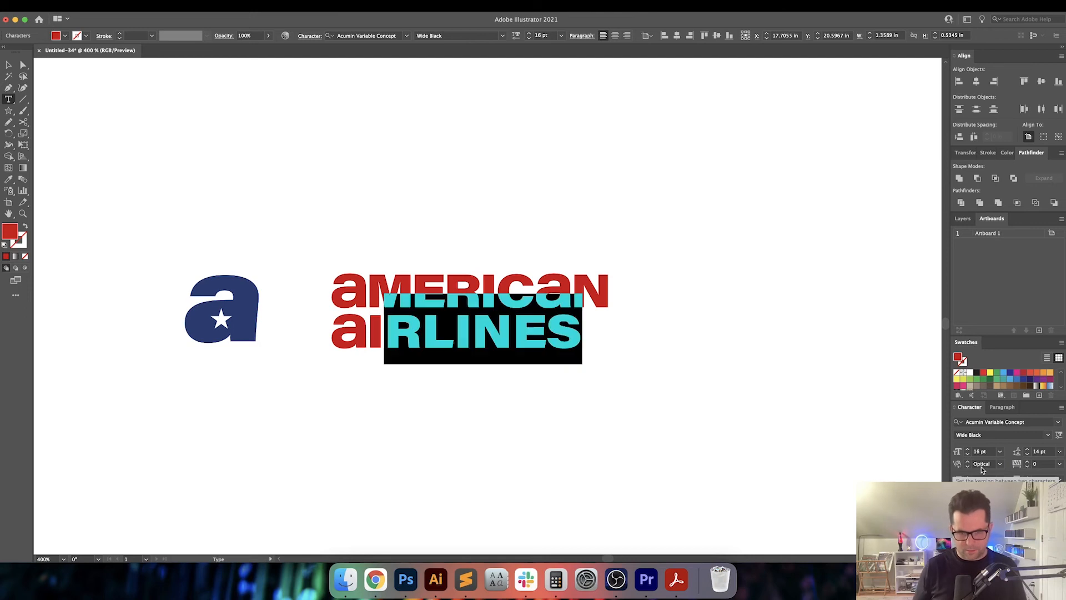
key(Left)
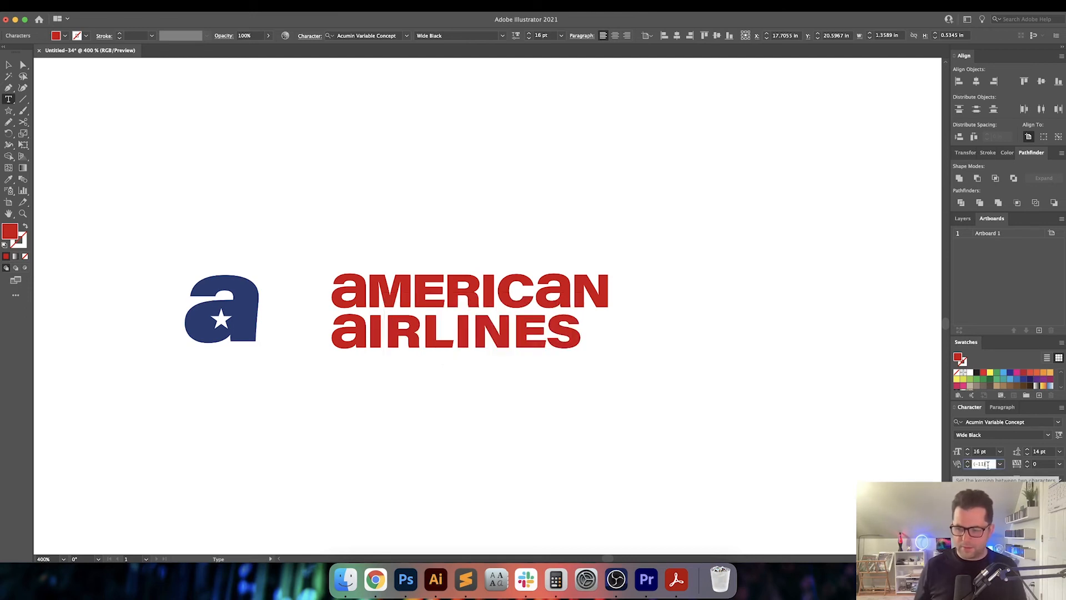
text(-50)
key(Return)
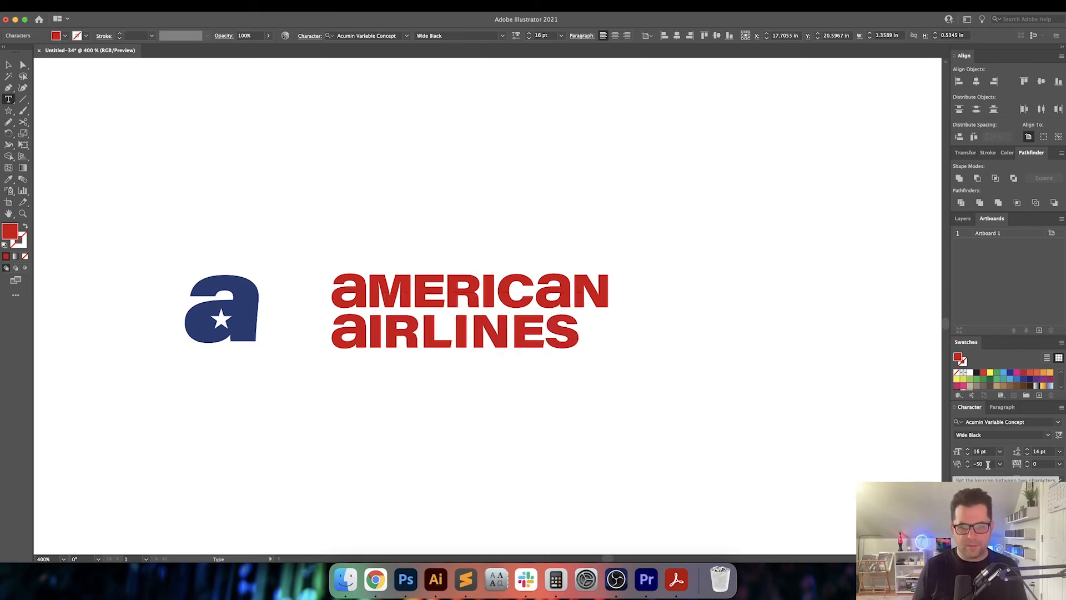
Tighten the kerning between "R" and "L" and between "L" and "I" in the wordmark's second line
text(-40)
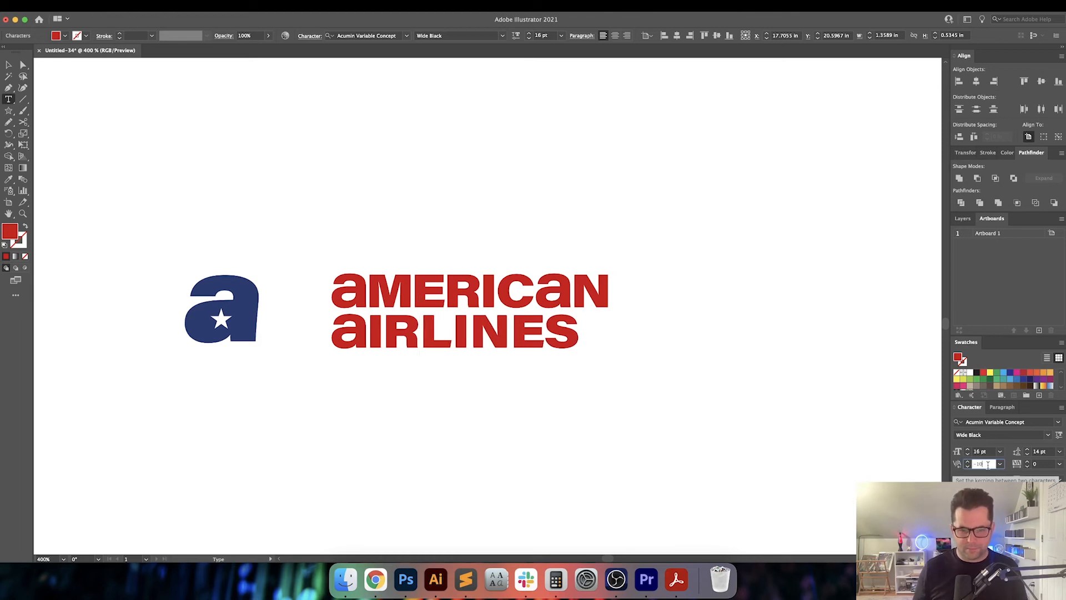
key(Return)
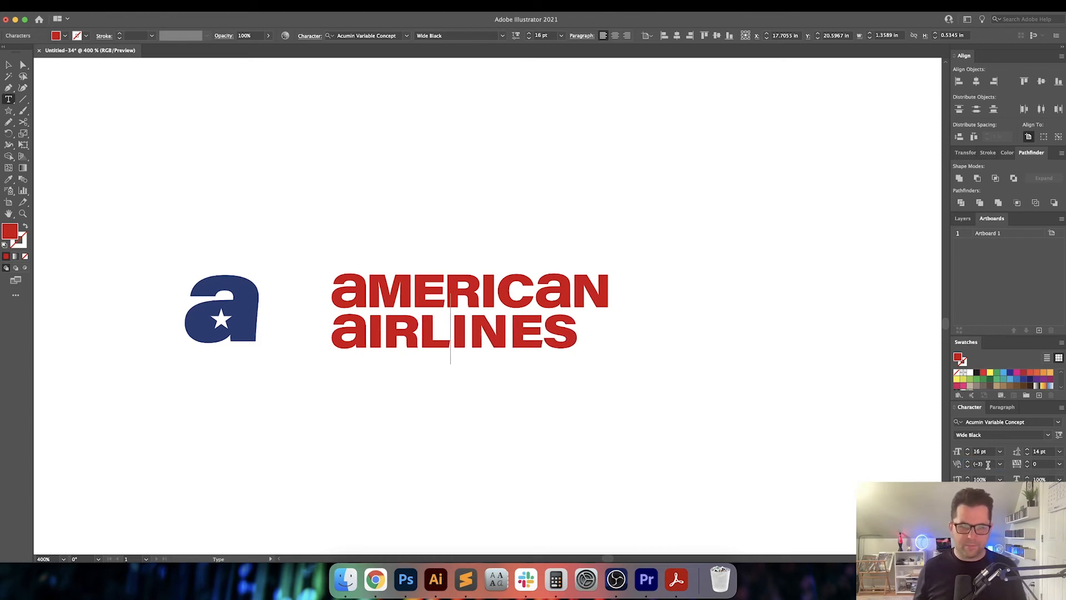
text(-30)
key(Return)
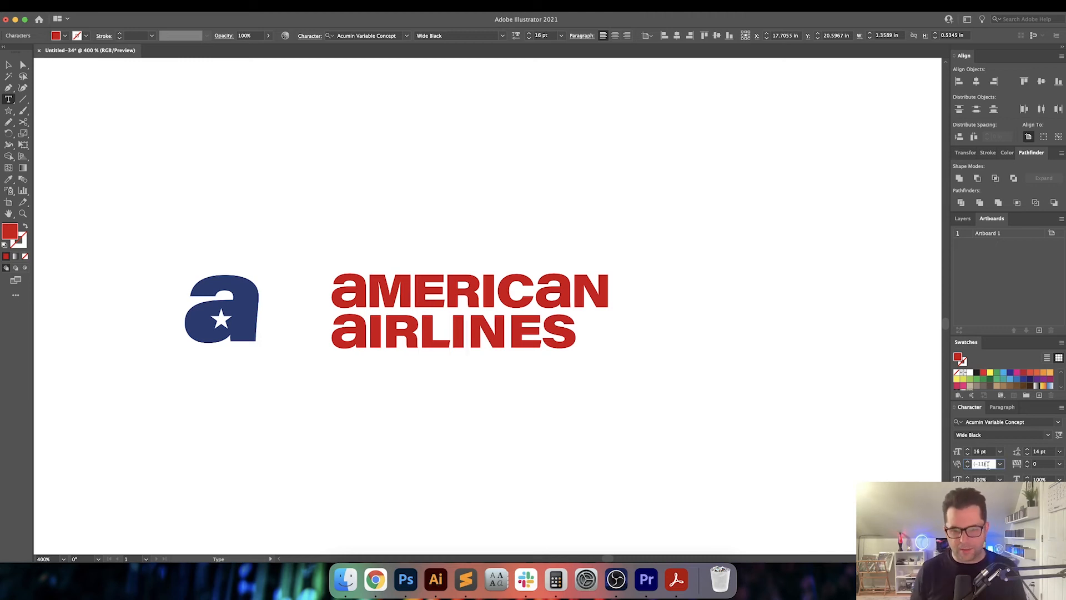
Set the kerning between "I" and "N" in the second line to -60, tighten its last letters, and deselect the text
text(-60)
key(Return)
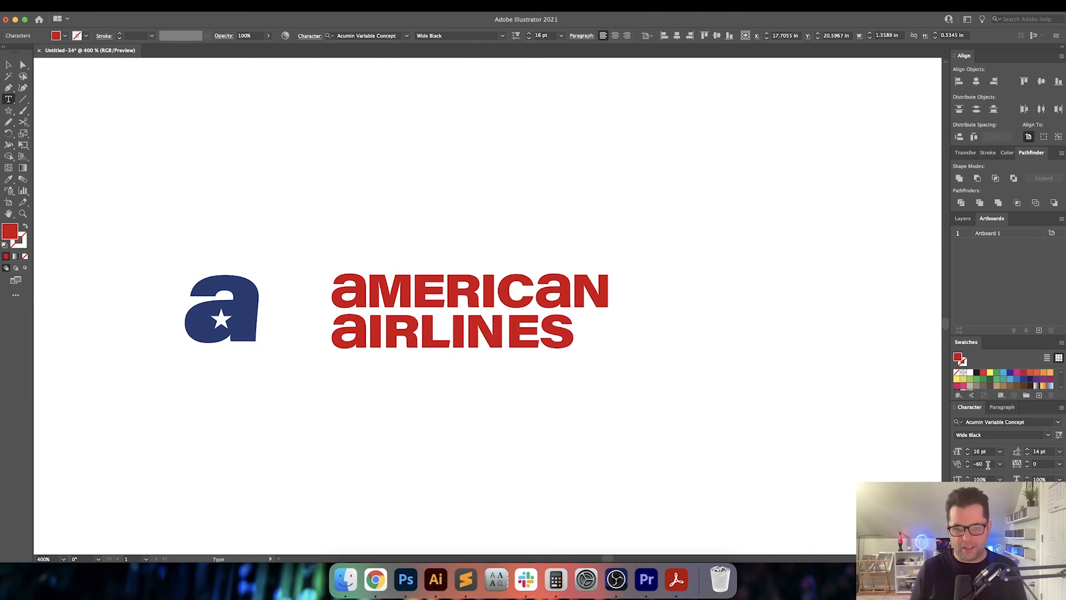
text(-50)
key(Return)
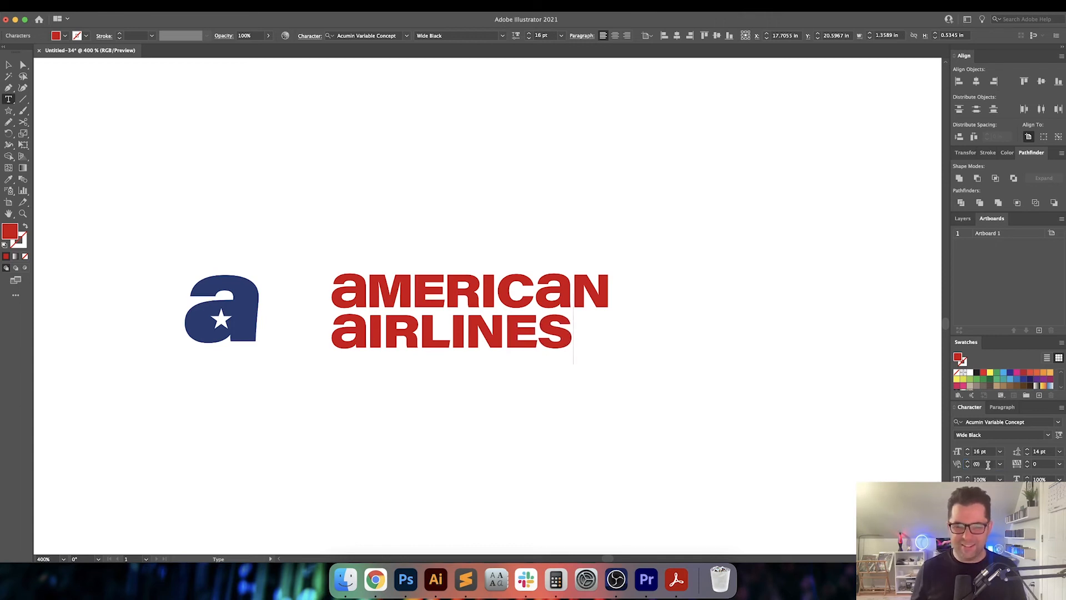
key(Left)
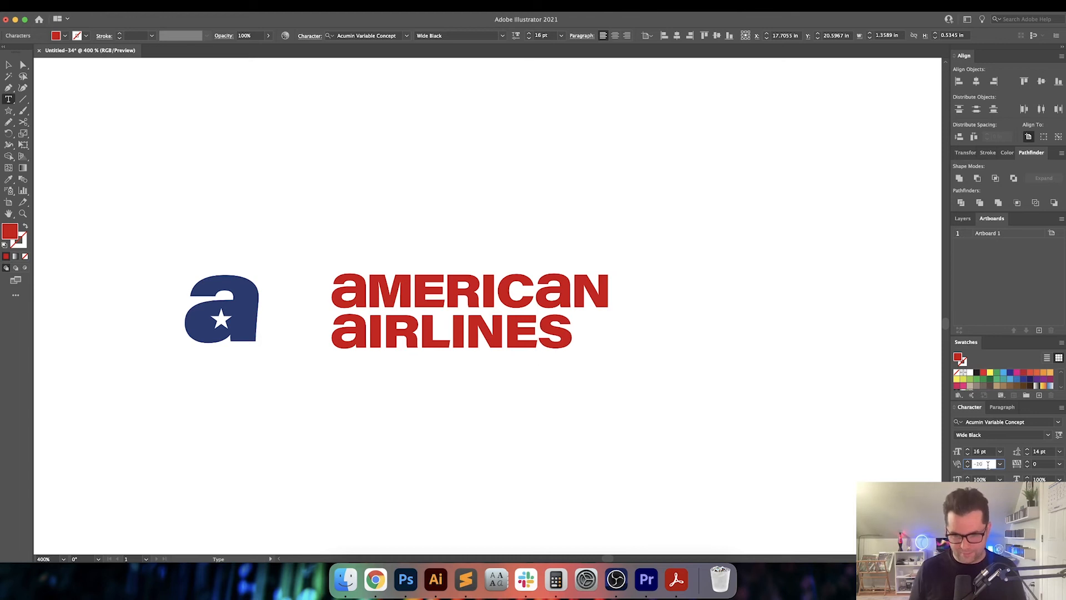
key(Escape)
click(557, 417)
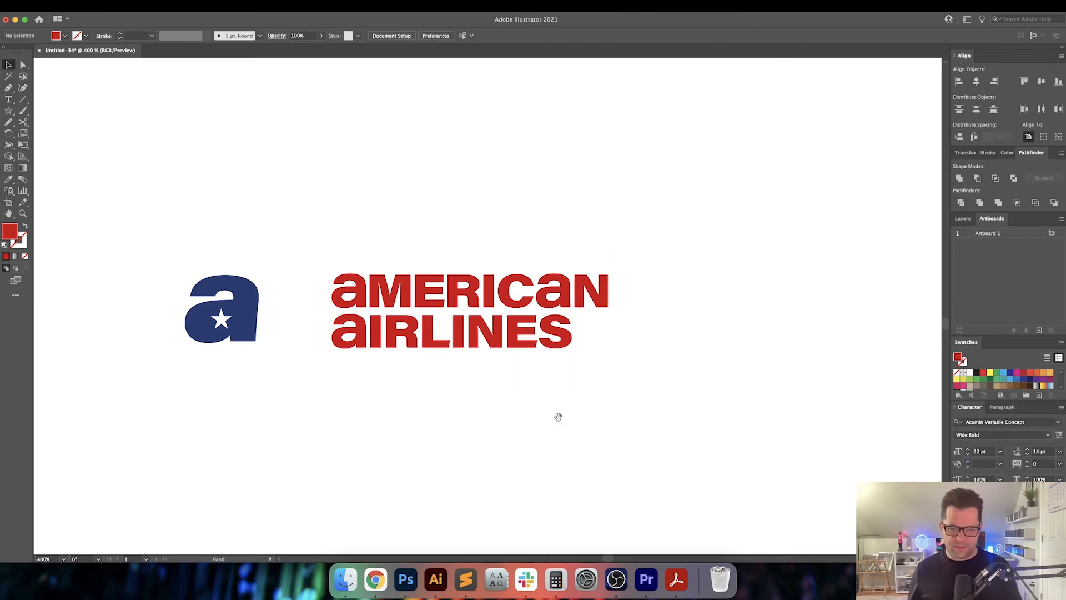
Place the wordmark below the blue "a" icon and centre-align its two lines of text
drag(565, 420, 617, 423)
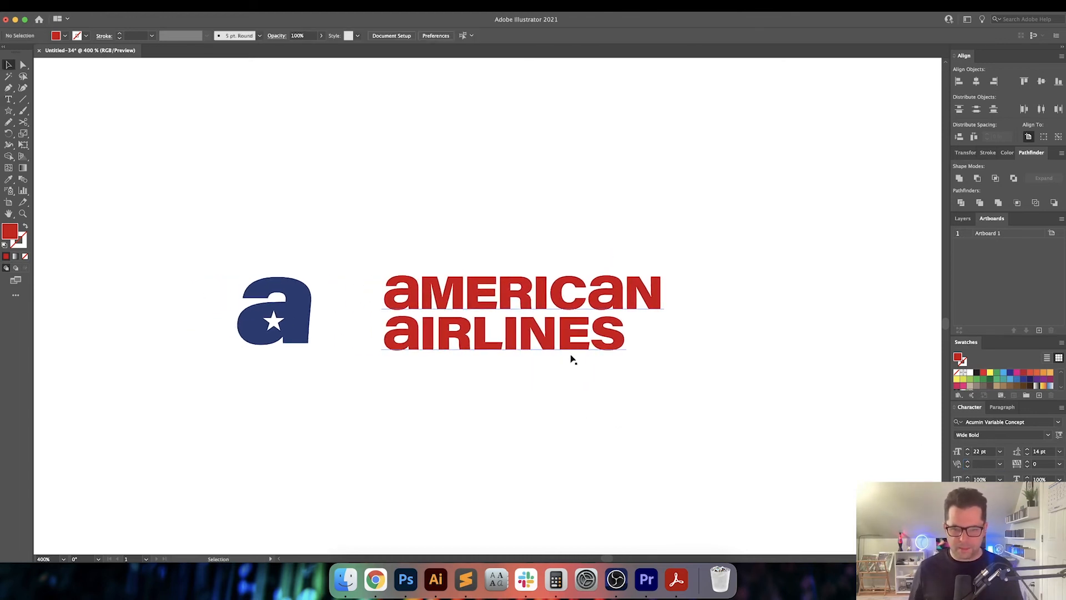
drag(572, 359, 432, 430)
scroll(558, 239, down, 3)
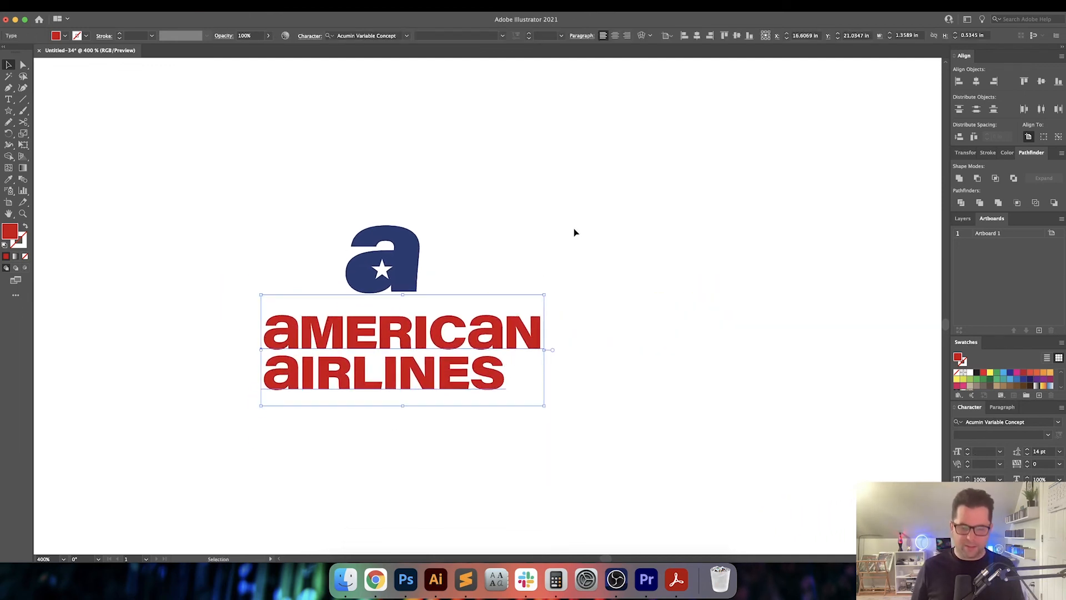
click(615, 35)
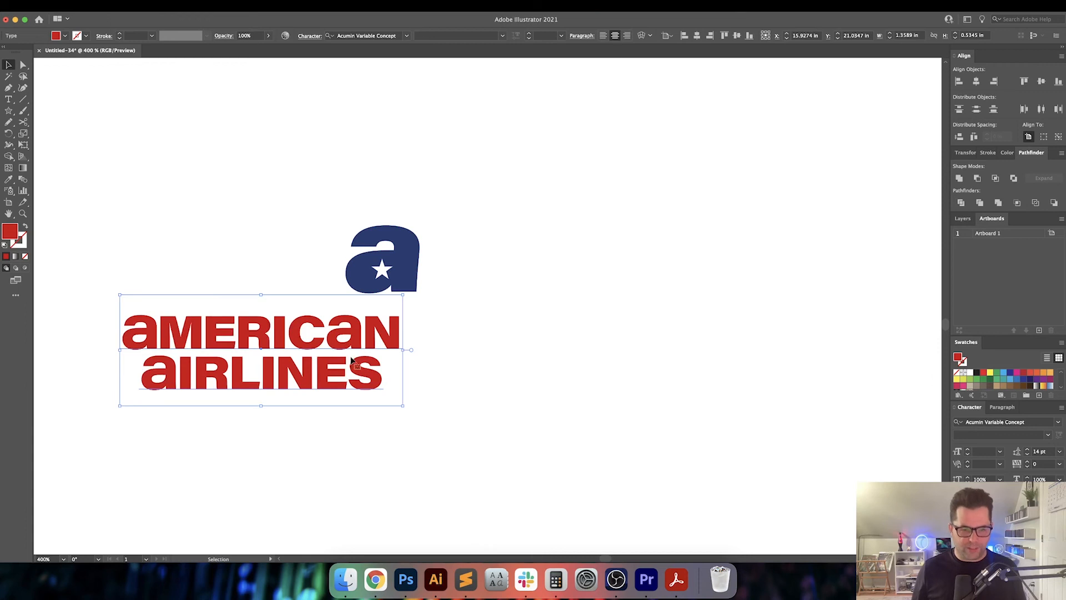
drag(325, 345, 442, 345)
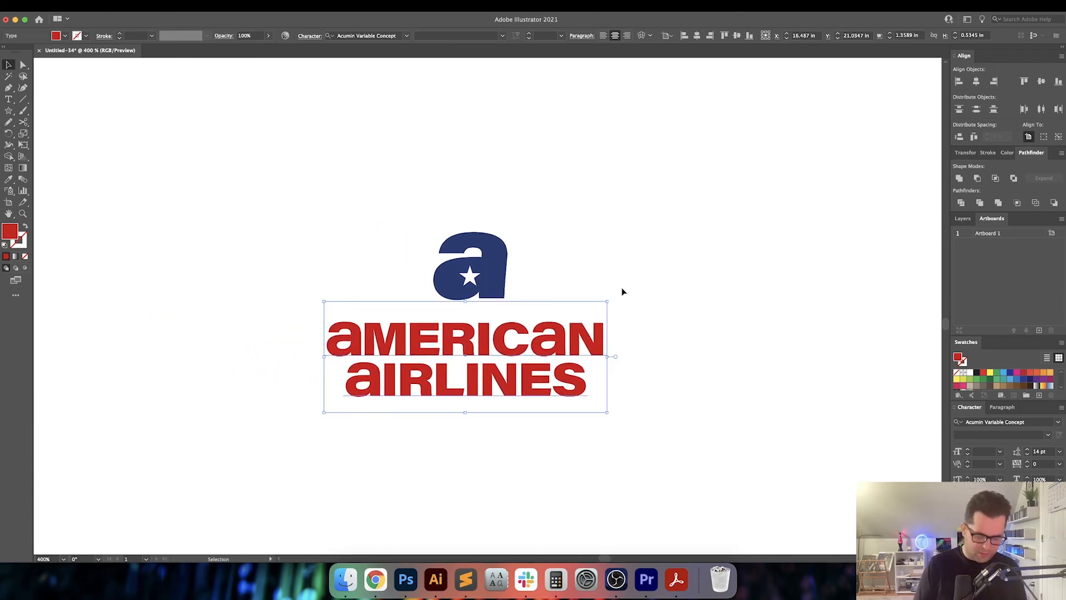
Convert the wordmark to outlines and regroup its letters as two separate groups, AMERICAN and AIRLINES
key(super+shift+o)
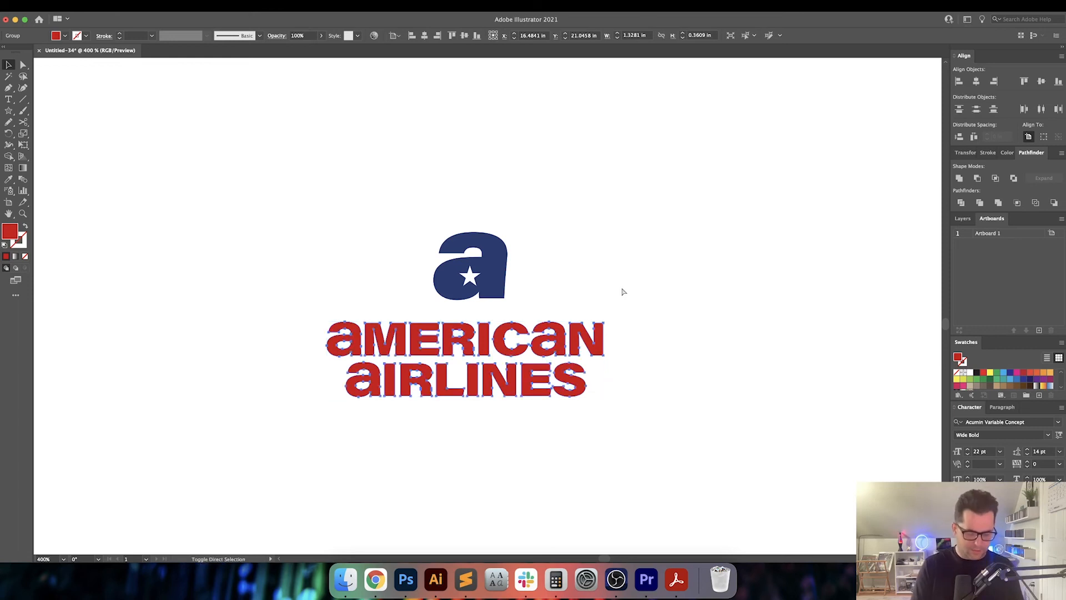
key(super+shift+g)
click(643, 333)
drag(313, 340, 313, 341)
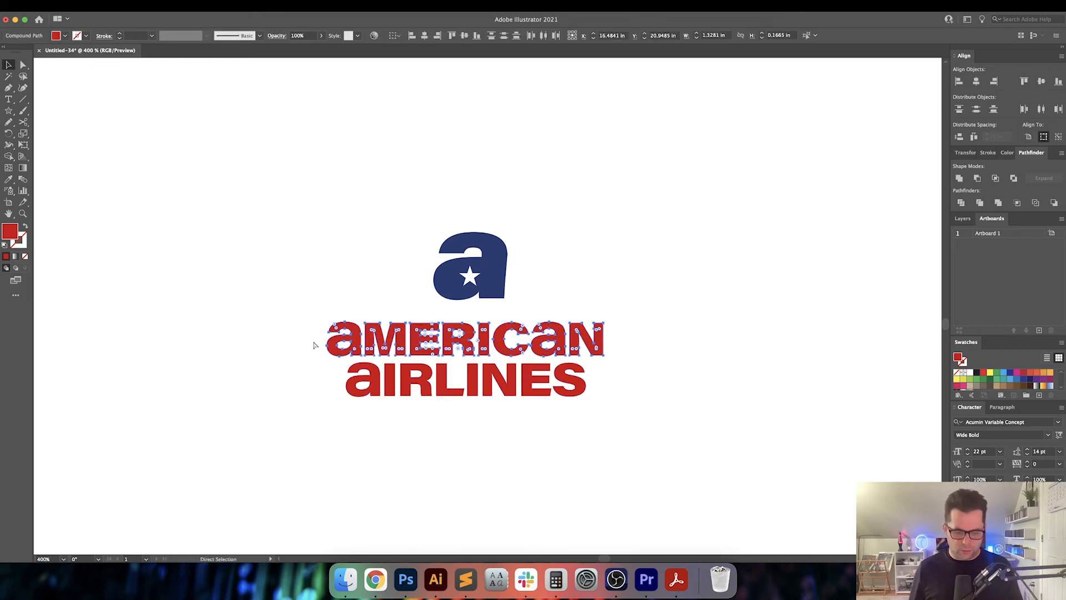
key(super+g)
drag(677, 454, 287, 375)
key(super+g)
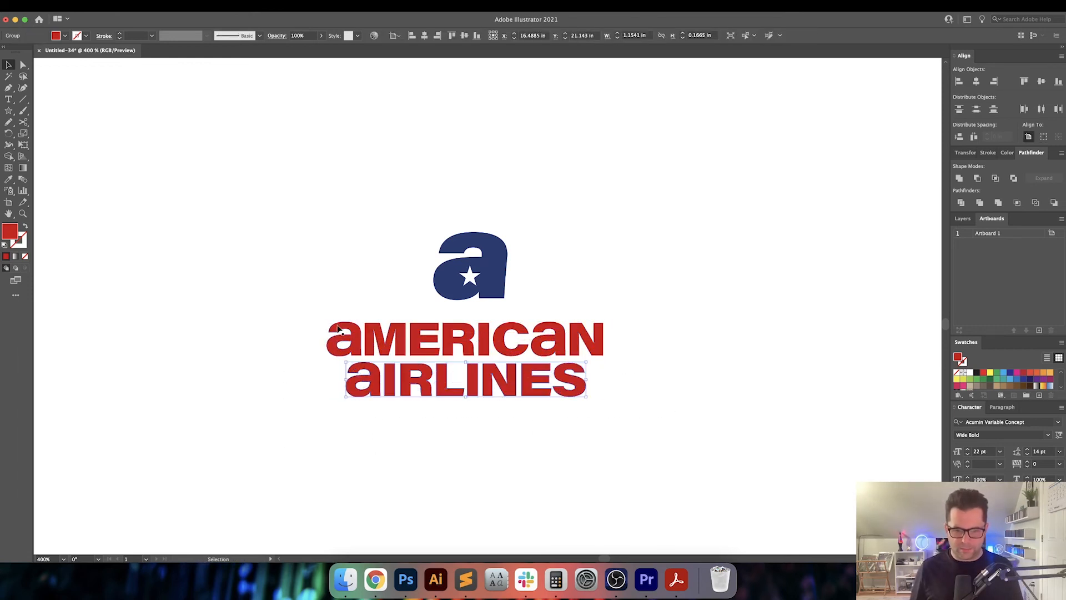
Centre the AIRLINES group horizontally under the AMERICAN group, using AMERICAN as the key object
shift+click(401, 341)
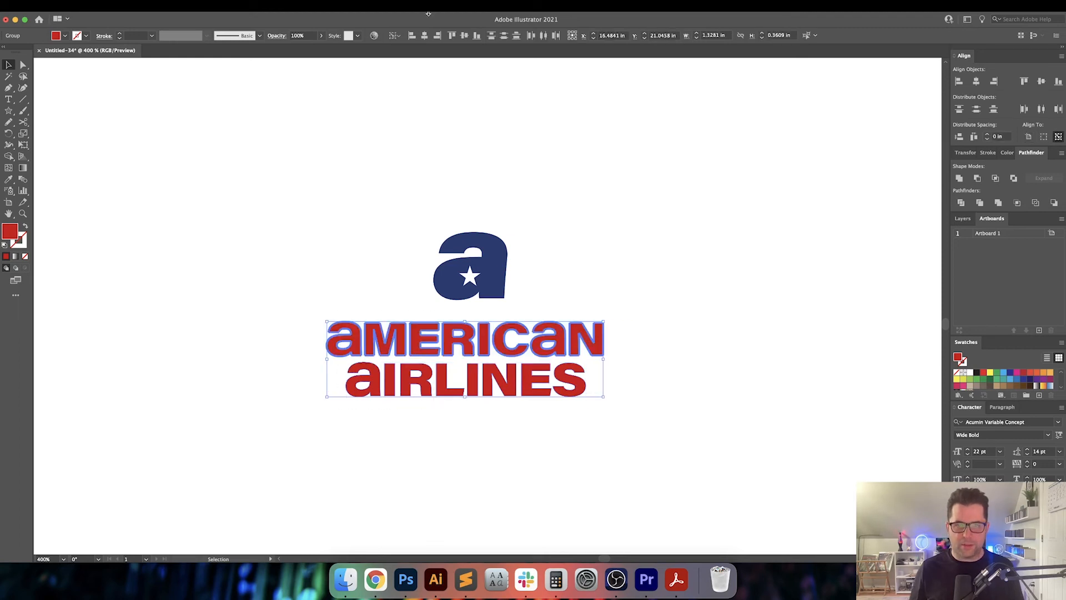
click(620, 413)
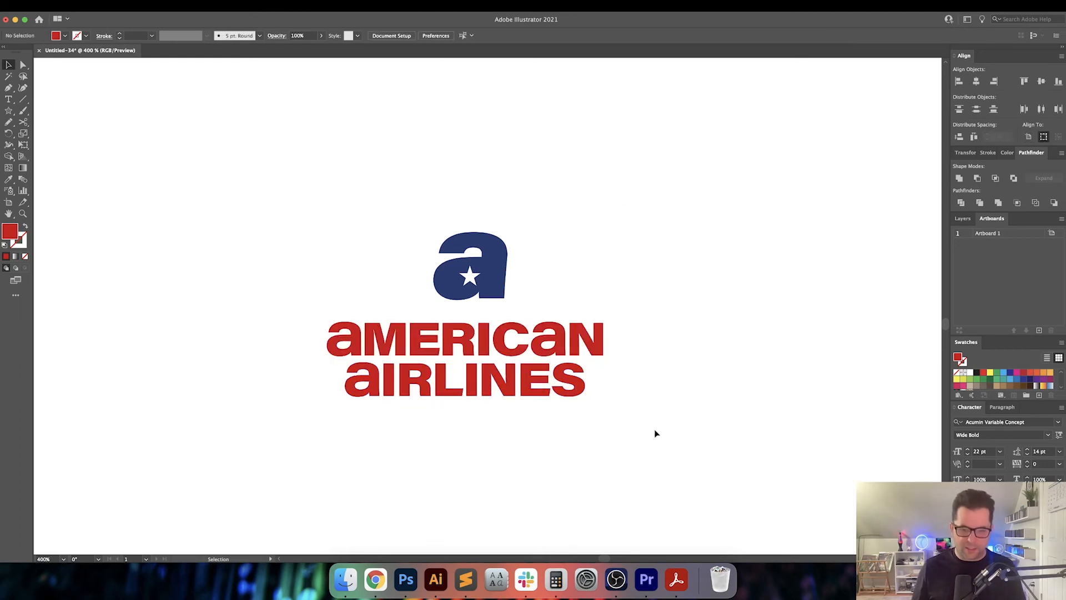
Distribute the two wordmark lines vertically with a spacing of 0.125 in, keeping AMERICAN as the key object
drag(656, 433, 364, 344)
click(1058, 137)
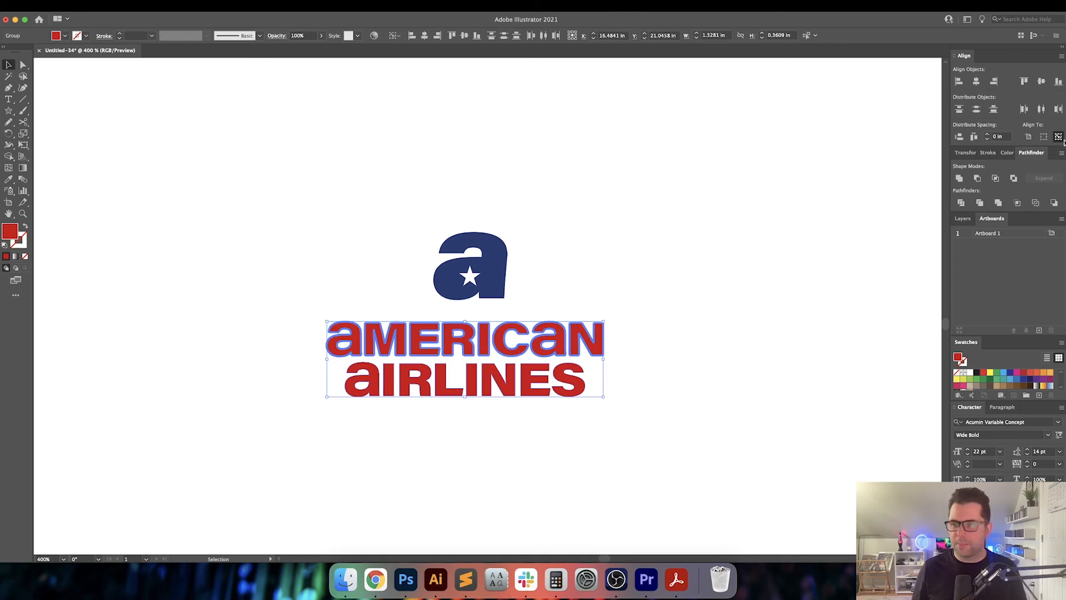
double_click(998, 137)
text(.125)
key(Return)
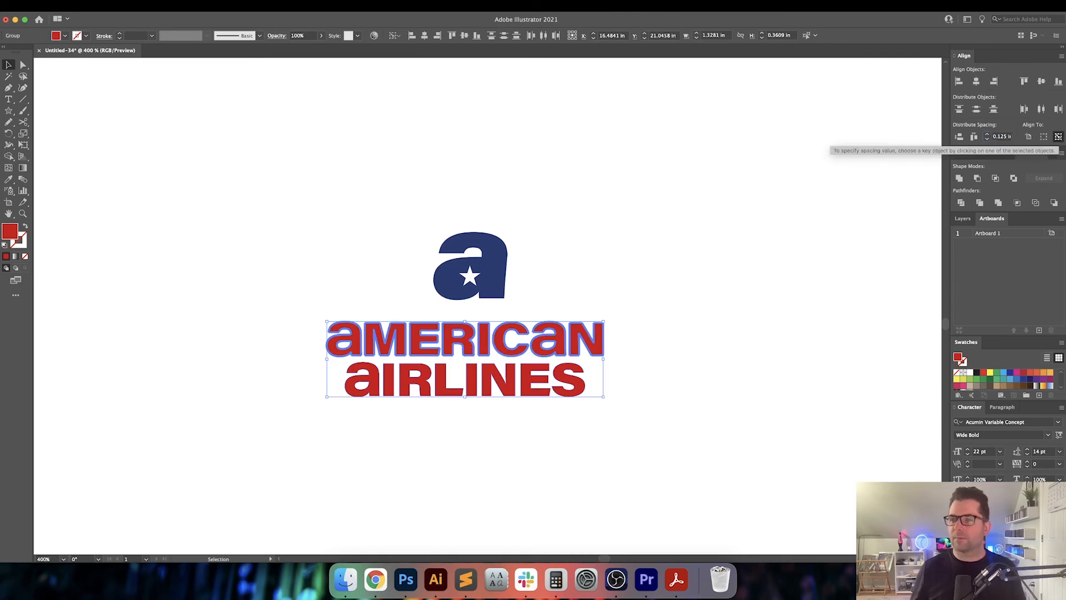
click(959, 137)
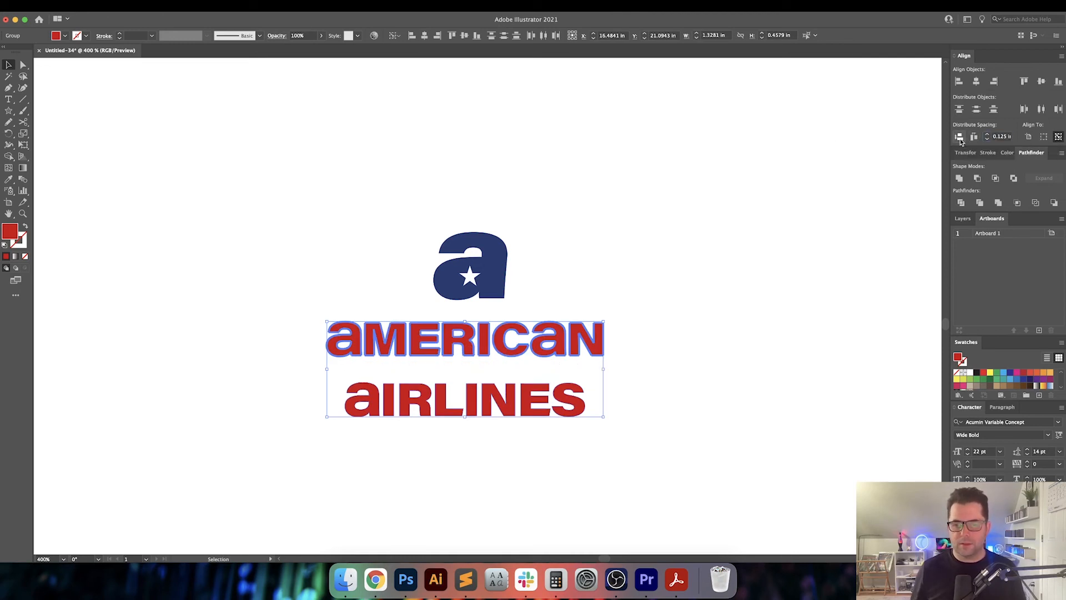
Halve the distribution spacing to 0.0625 in and reapply it vertically to the two wordmark lines
click(1003, 137)
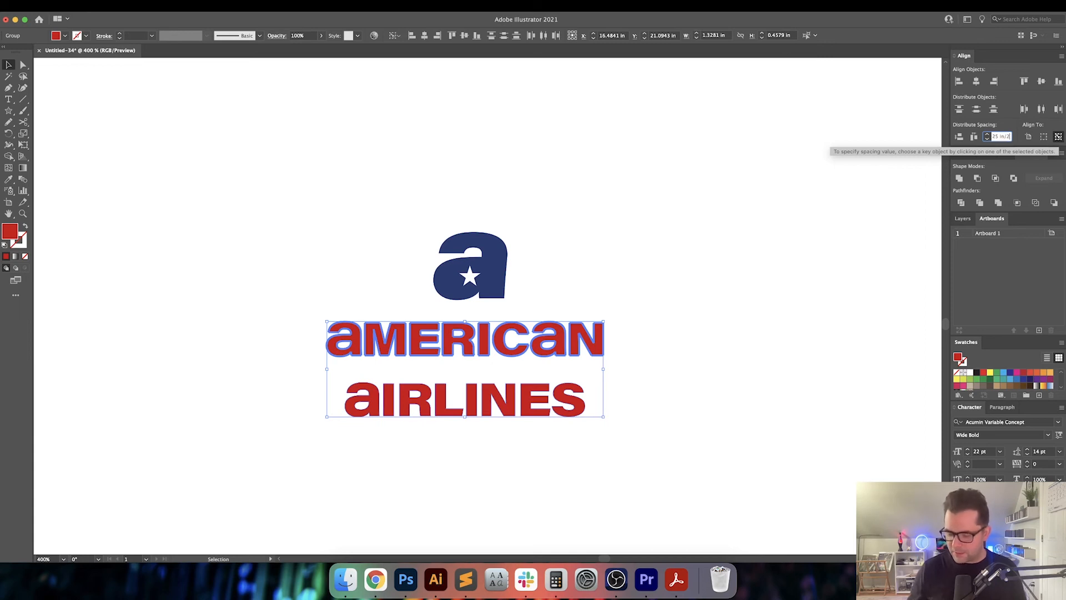
text(/2)
key(Return)
click(959, 136)
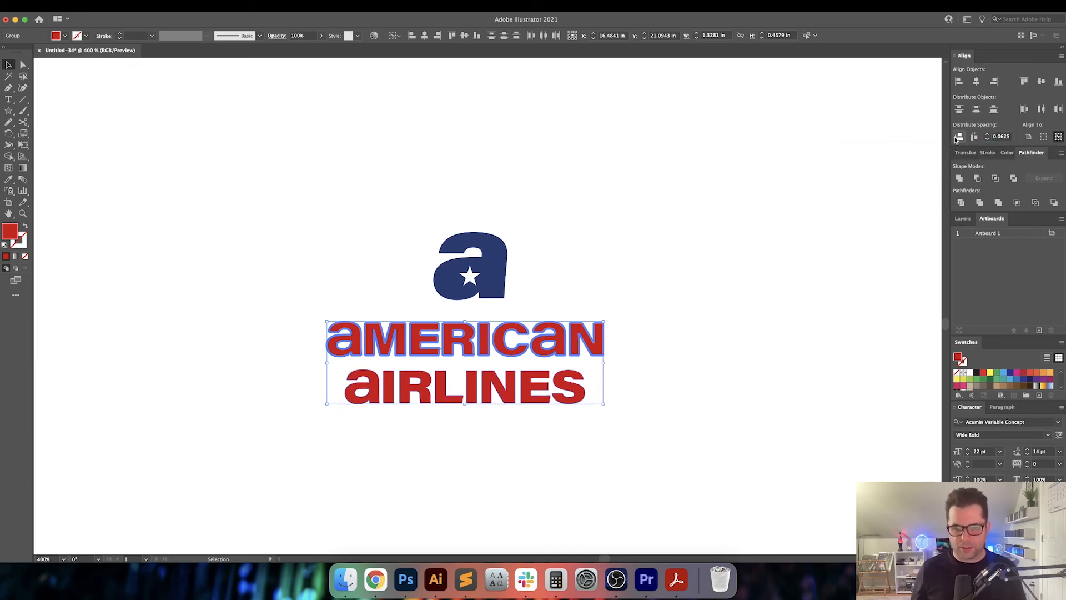
Halve the vertical spacing between the wordmark lines again to 0.0313 in, reapply it, and deselect them
click(1002, 136)
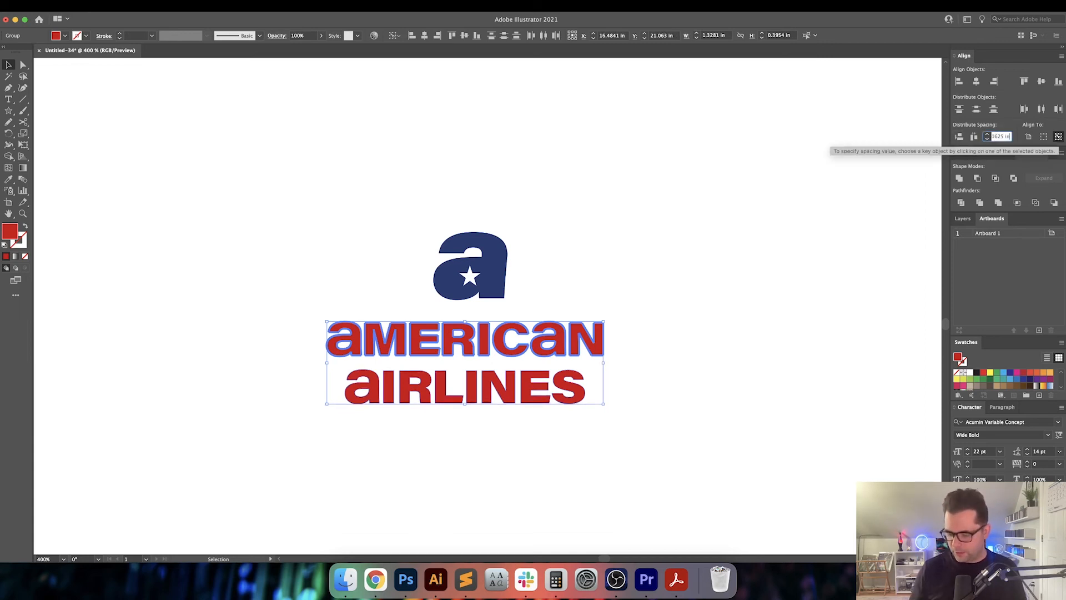
text(/2)
key(Return)
click(959, 137)
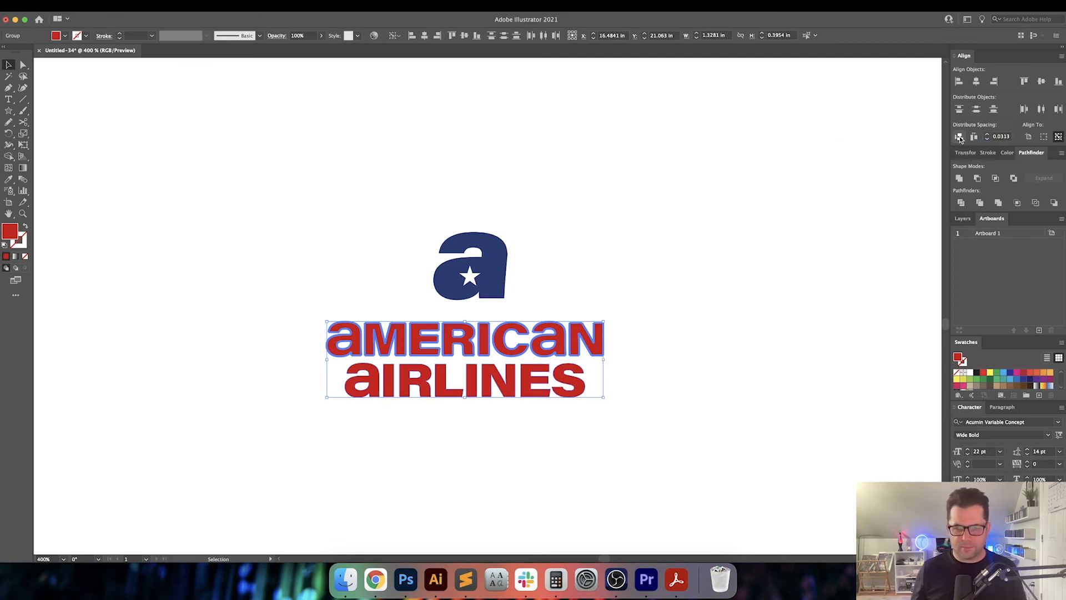
click(811, 309)
Centre the blue star-cutout "a" horizontally above the two-line wordmark, using AMERICAN as the key object
drag(798, 347, 678, 356)
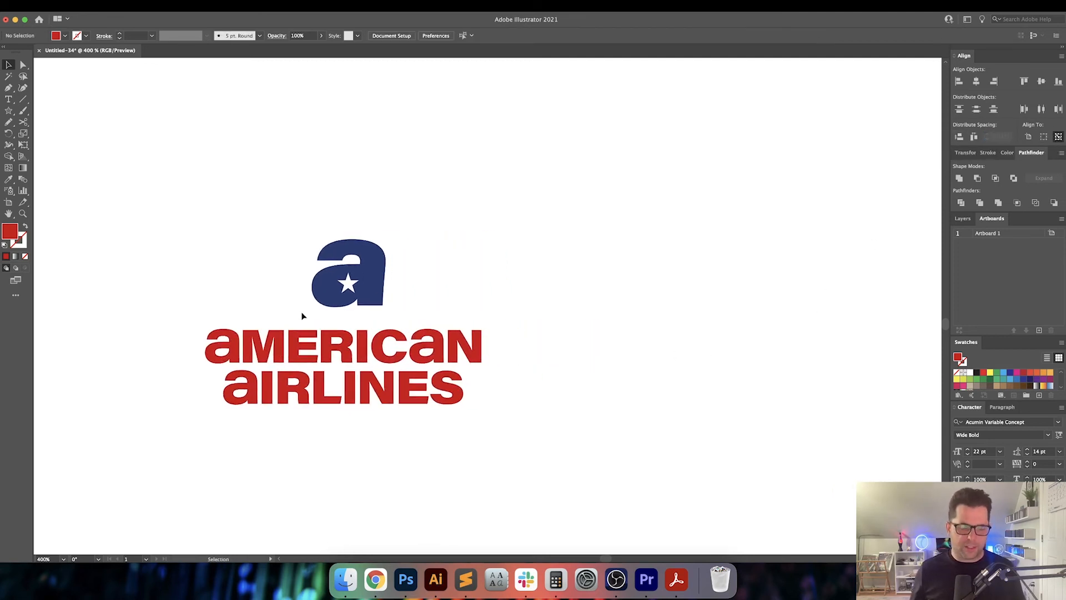
drag(302, 316, 422, 304)
click(493, 281)
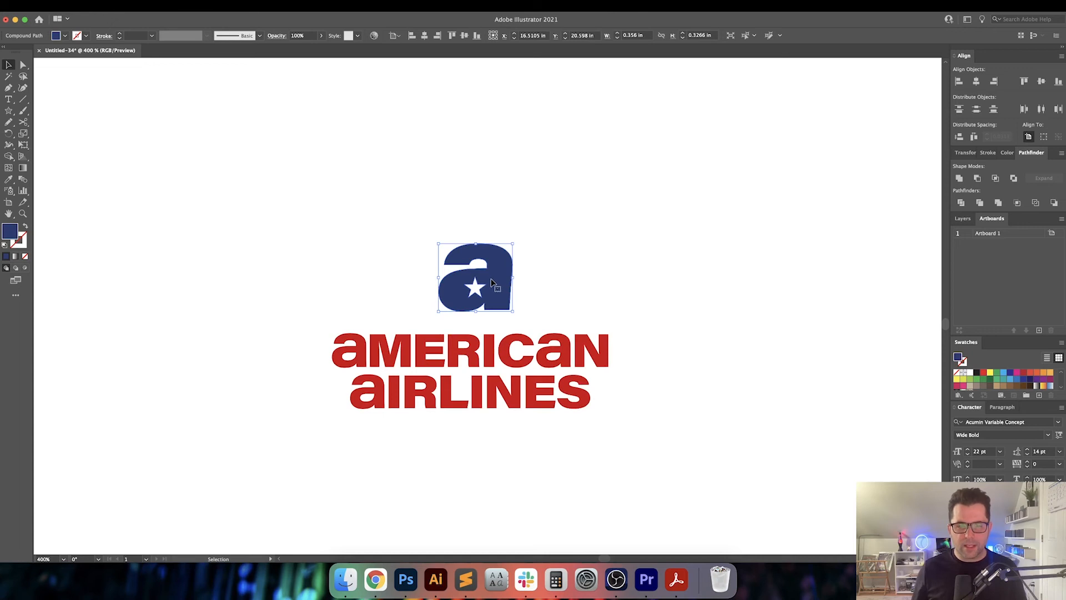
click(548, 252)
key(super+a)
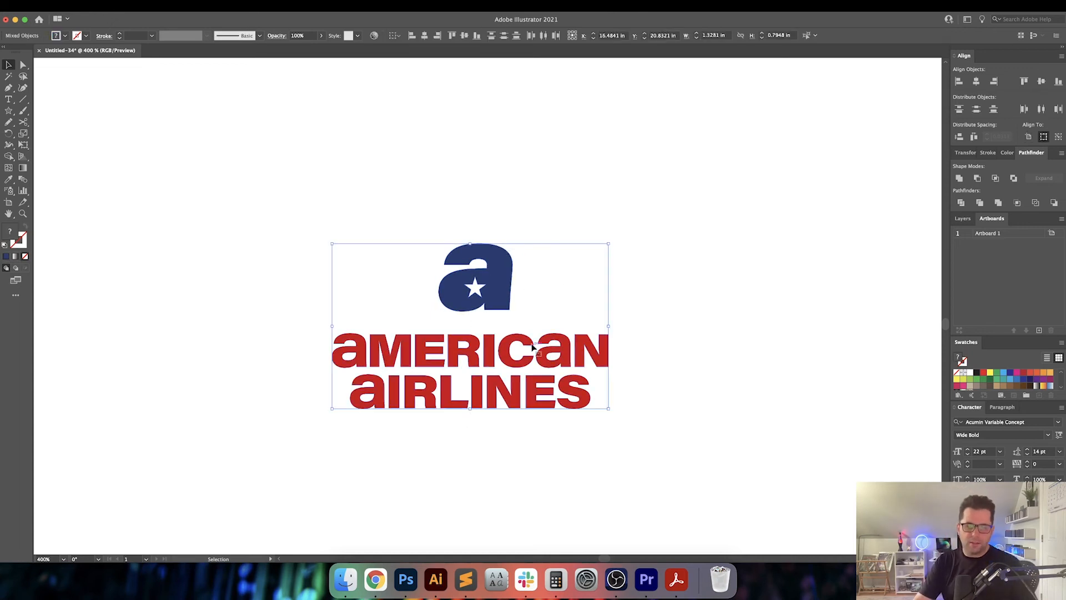
click(533, 348)
click(425, 36)
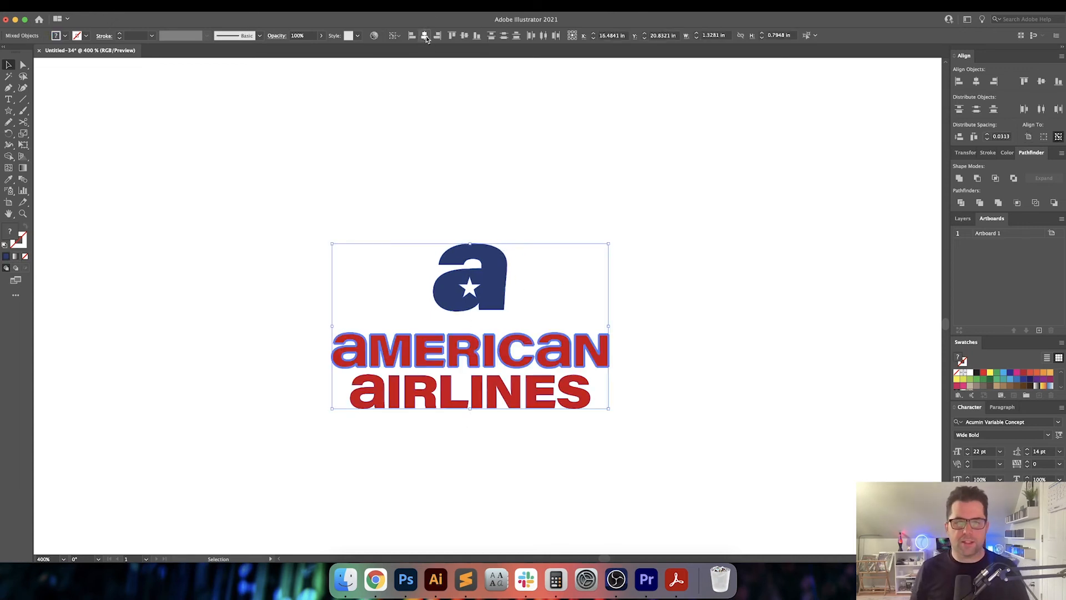
click(571, 170)
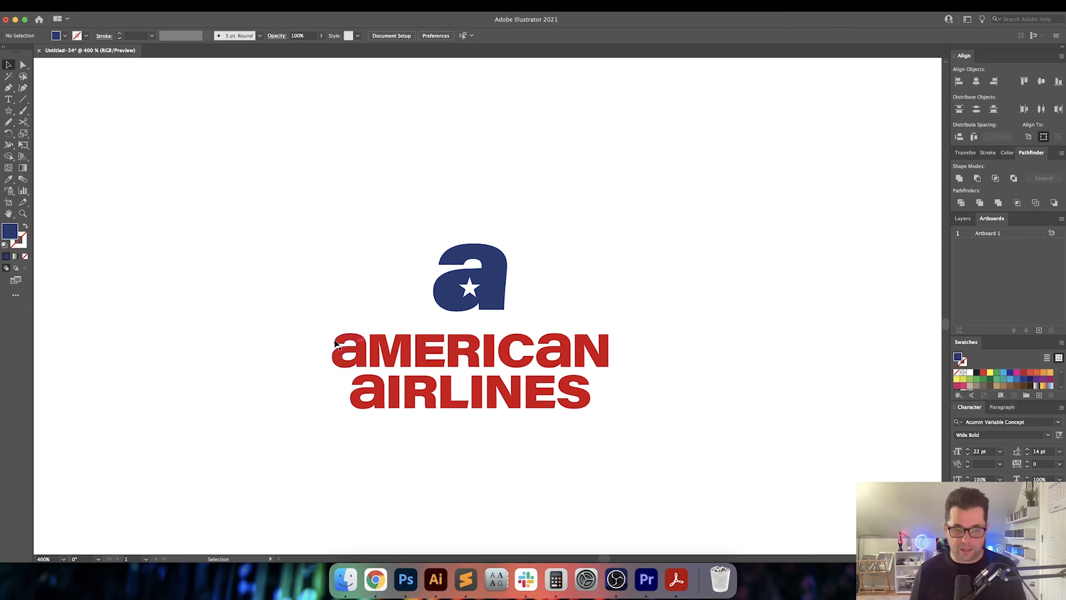
Move both red wordmark lines straight down slightly to widen the gap beneath the blue "a", and deselect them
drag(276, 337, 579, 429)
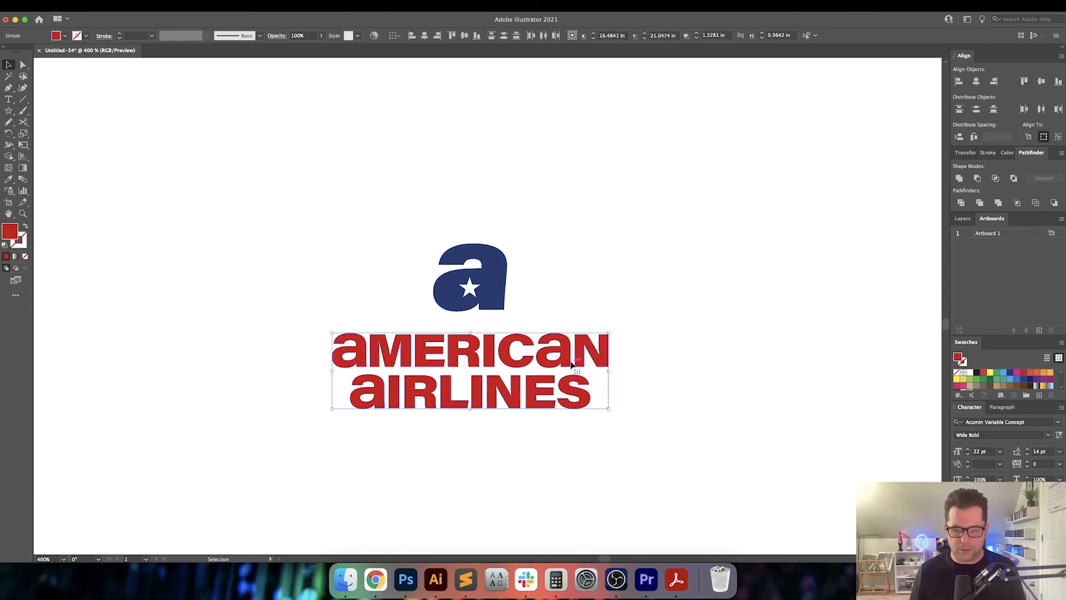
scroll(561, 367, right, 2)
scroll(561, 367, up, 1)
mouse_move(547, 372)
mouse_down()
mouse_move(547, 359)
mouse_move(547, 388)
mouse_up()
click(567, 297)
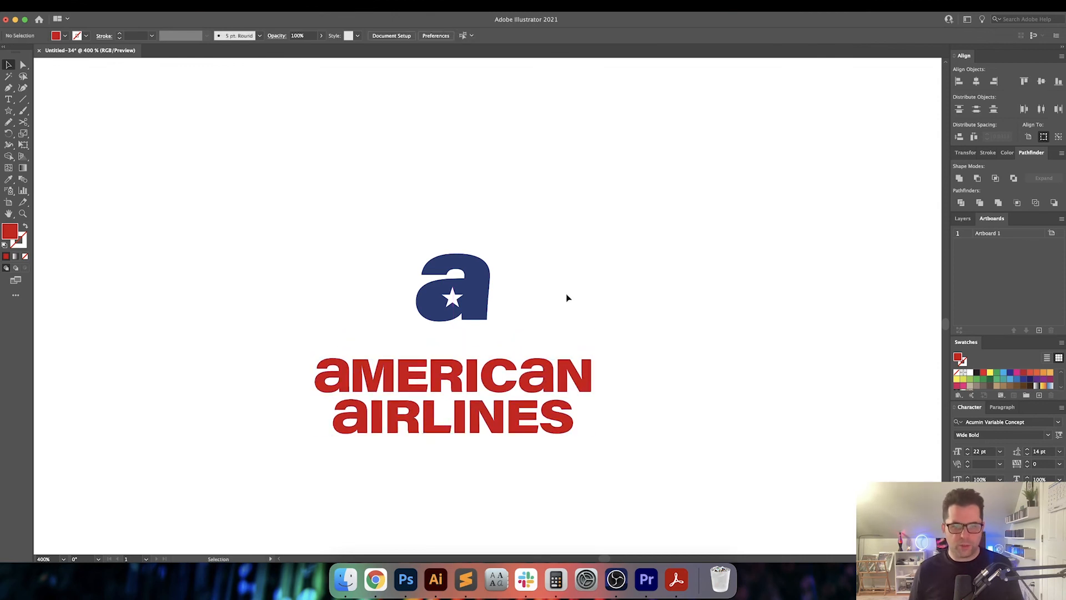
Activate the Rectangle tool for drawing a shape near the blue "a"
click(8, 88)
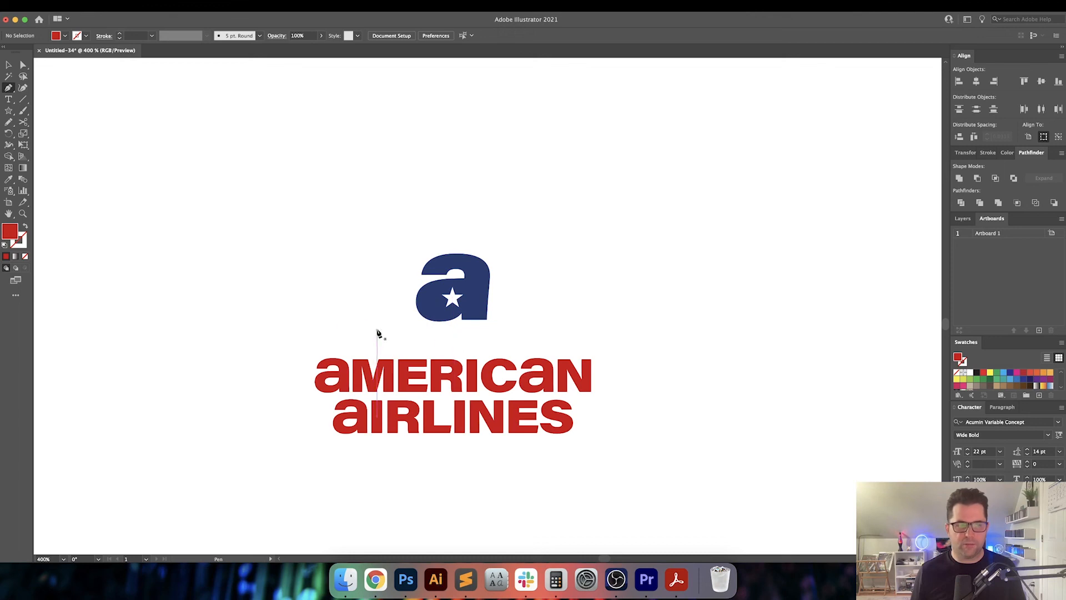
click(9, 111)
click(32, 113)
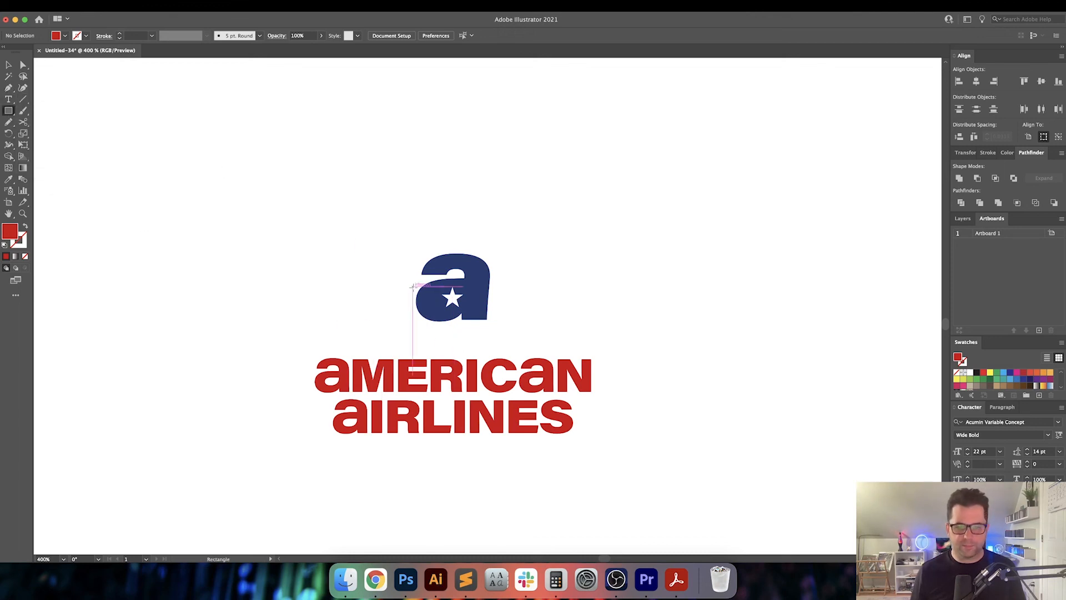